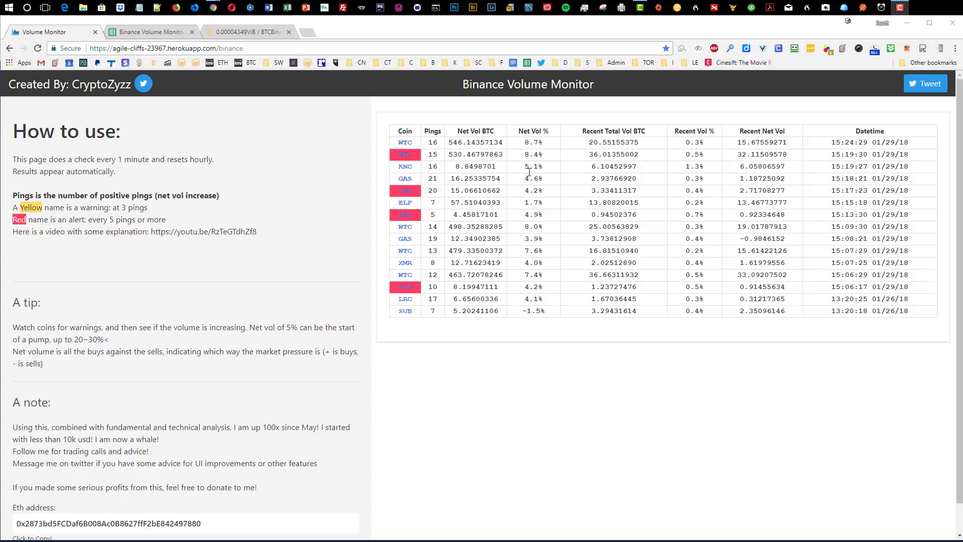
Highlight the red-flagged WTC row's net volume percentage and open that coin's Binance trade page in a new tab
{"action": "left_click_drag", "start_coordinate": [544, 155], "coordinate": [521, 158]}
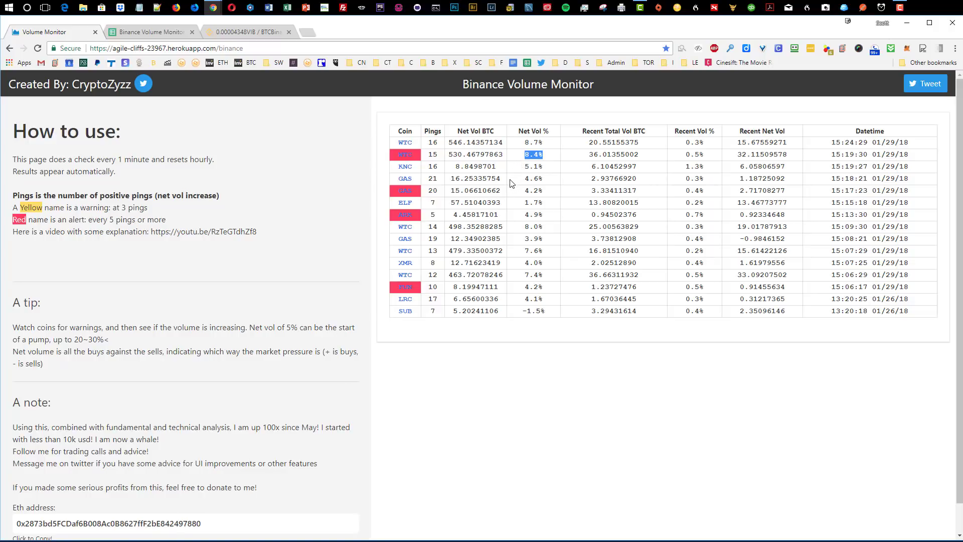
{"action": "middle_click", "coordinate": [410, 160]}
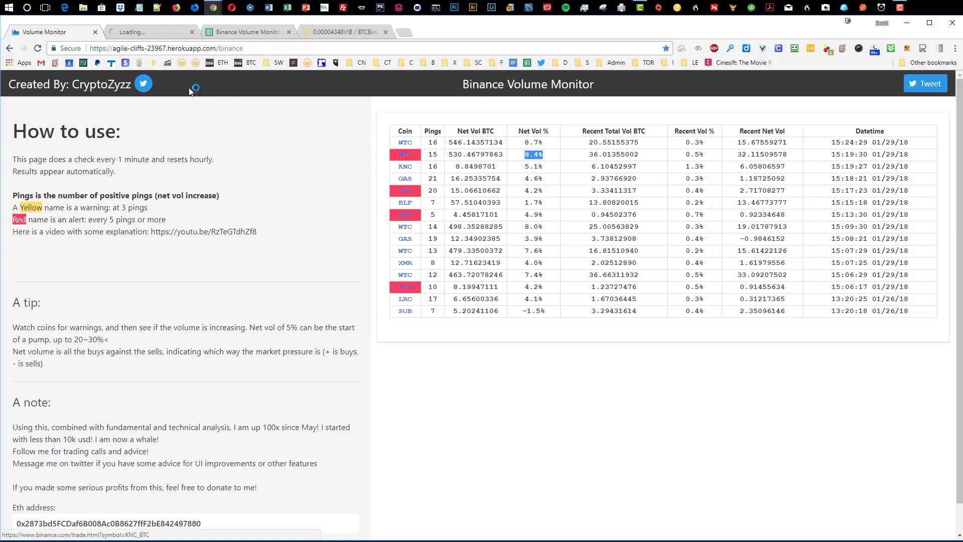
{"action": "left_click", "coordinate": [163, 34]}
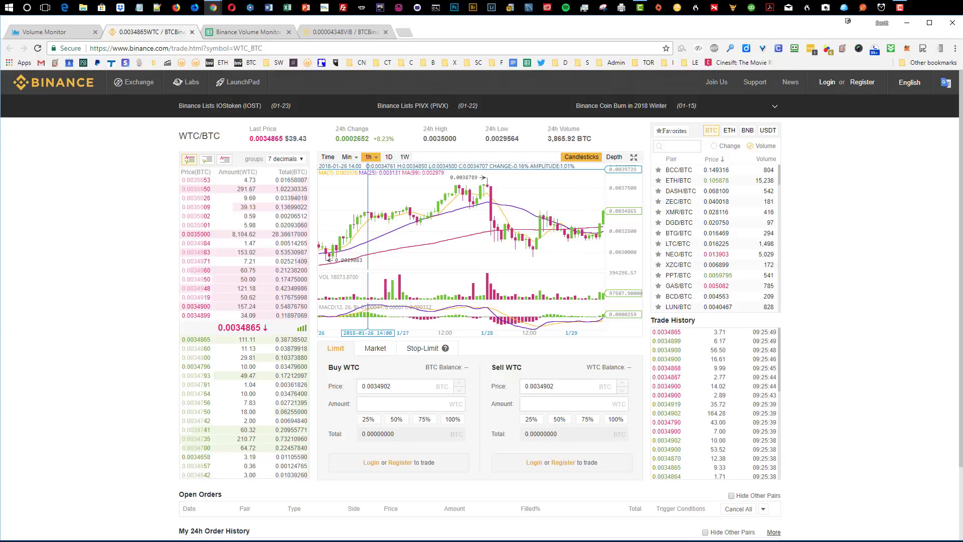
Set the WTC/BTC price chart to 5-minute candles and examine the recent price rise
{"action": "left_click", "coordinate": [362, 160]}
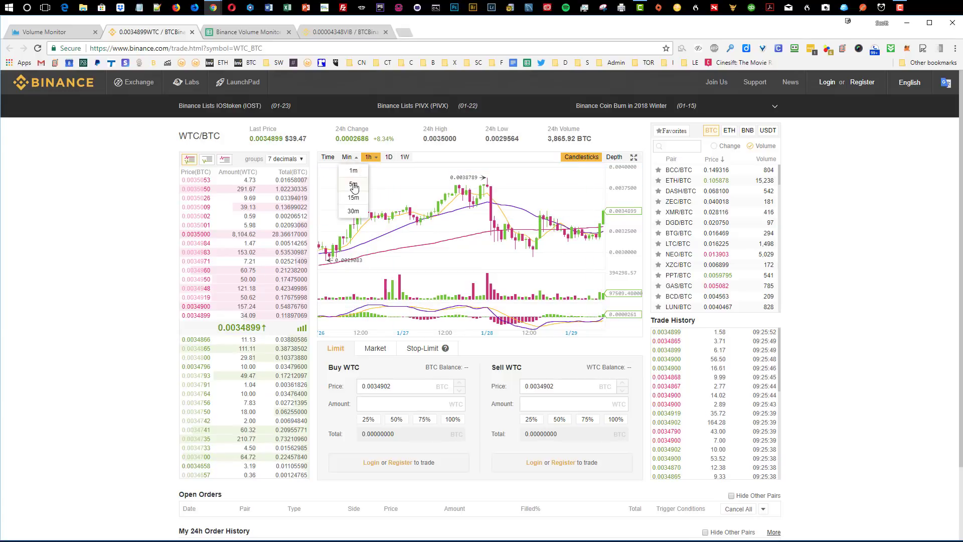
{"action": "left_click", "coordinate": [354, 189]}
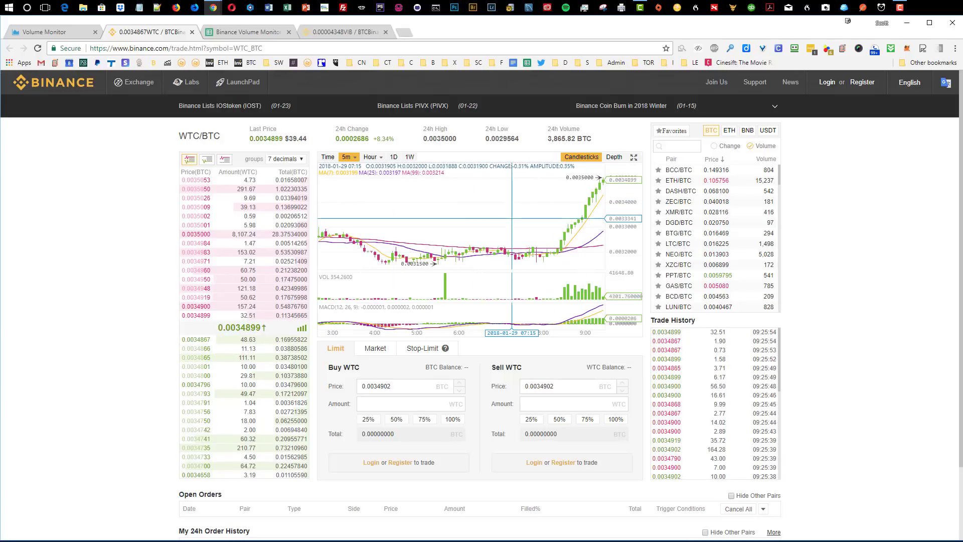
{"action": "left_click_drag", "start_coordinate": [509, 242], "coordinate": [436, 242]}
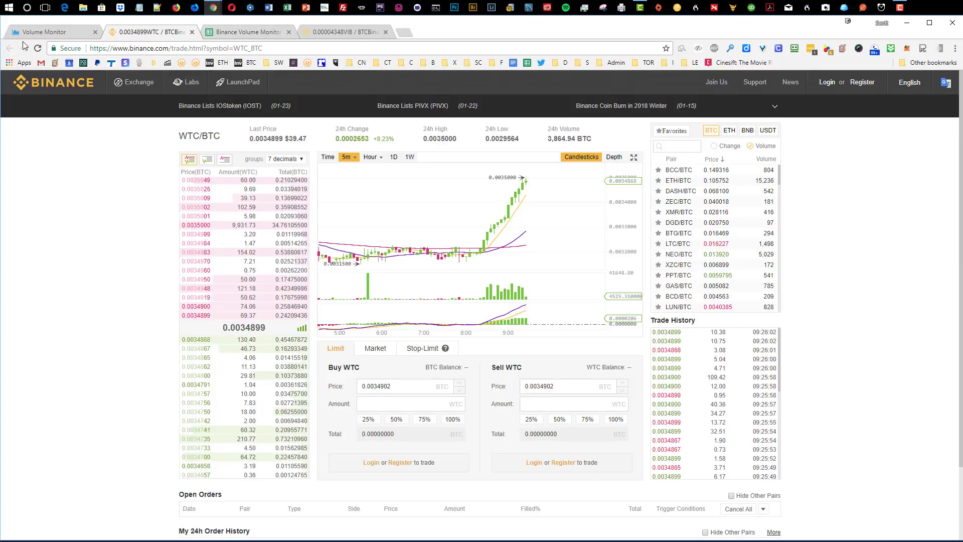
Return to the Volume Monitor and examine the ping count and net volume of the WTC rows with 14 and 12 pings
{"action": "left_click", "coordinate": [51, 33]}
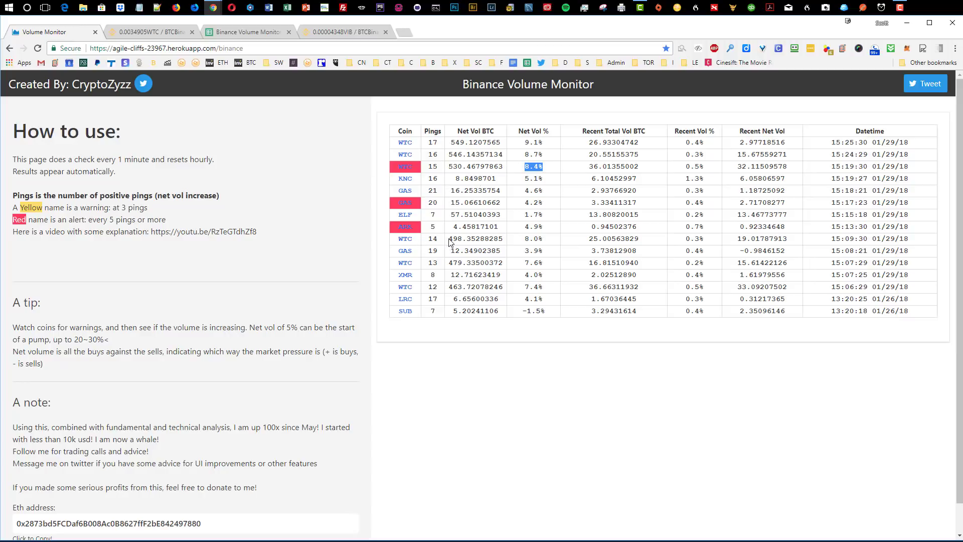
{"action": "left_click", "coordinate": [427, 242]}
{"action": "left_click_drag", "start_coordinate": [427, 243], "coordinate": [546, 242]}
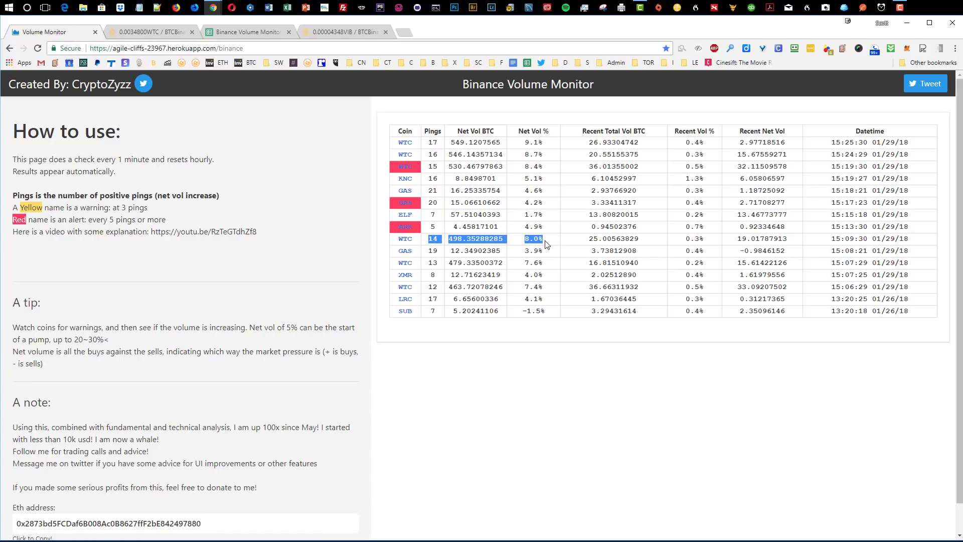
{"action": "left_click", "coordinate": [427, 285]}
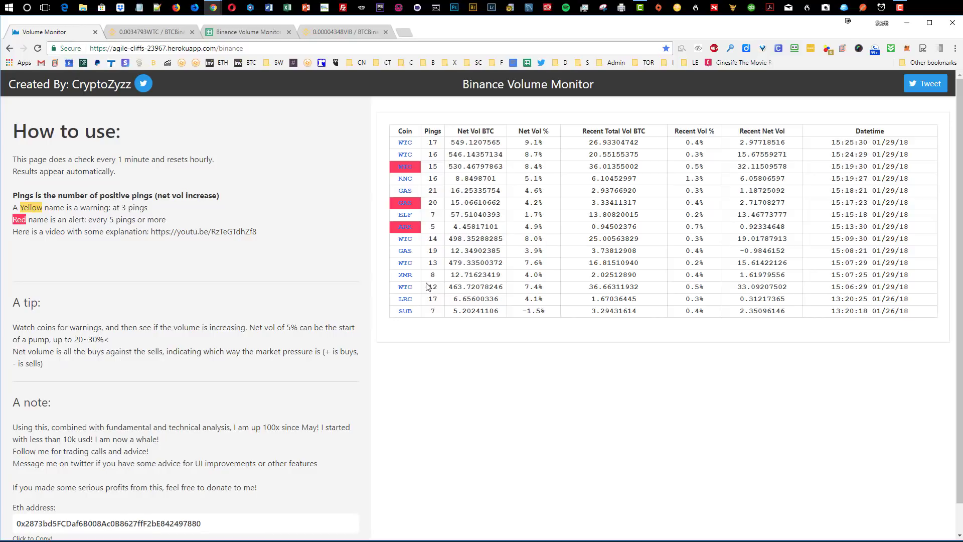
{"action": "left_click_drag", "start_coordinate": [427, 285], "coordinate": [547, 286]}
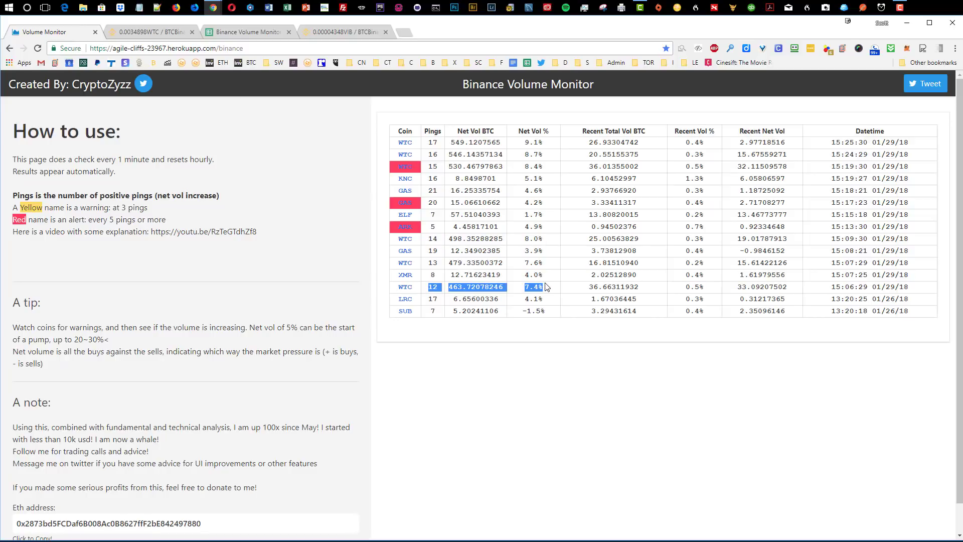
{"action": "left_click", "coordinate": [459, 287]}
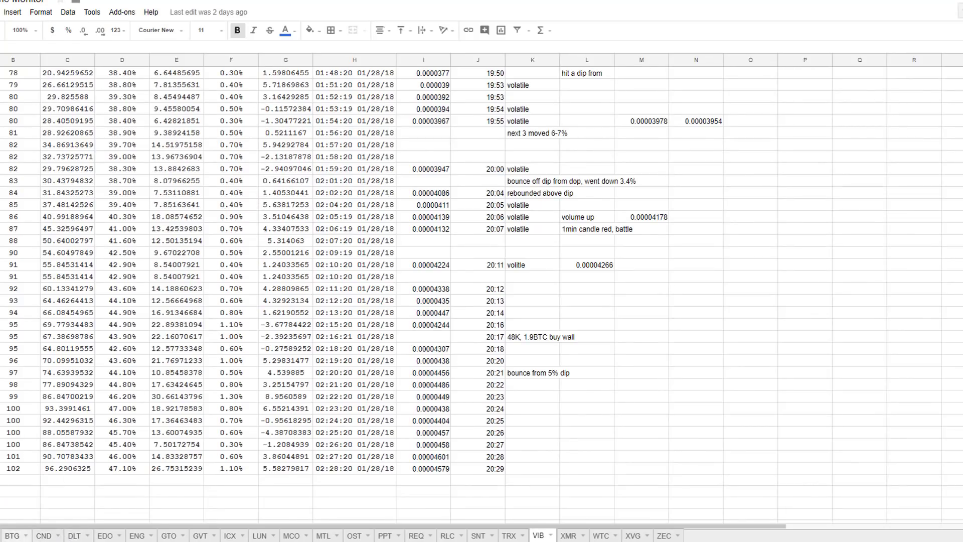
Review the logged volume data in the Binance Volume Monitor spreadsheet's CND, BTG, WTC, ENG and VIB sheets
{"action": "left_click", "coordinate": [44, 536]}
{"action": "left_click", "coordinate": [13, 536]}
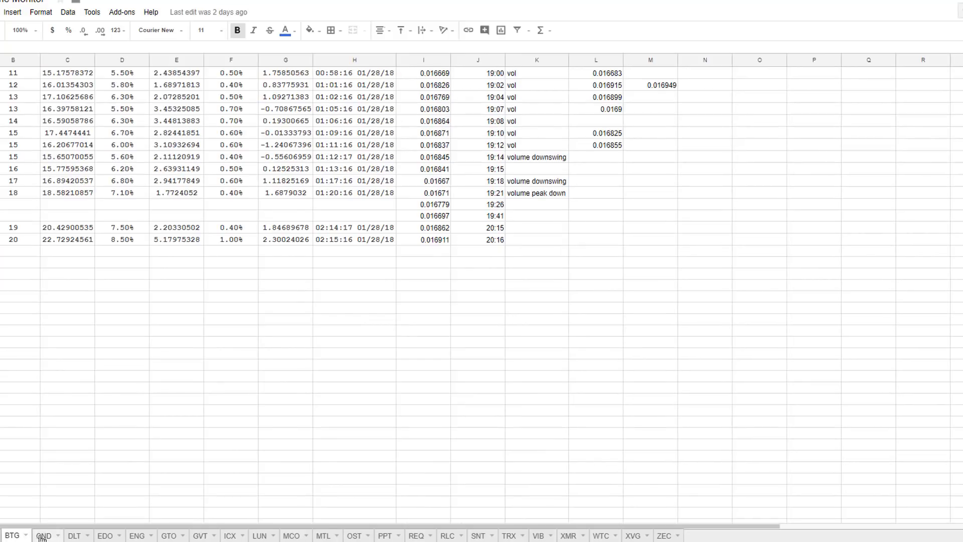
{"action": "left_click", "coordinate": [600, 535]}
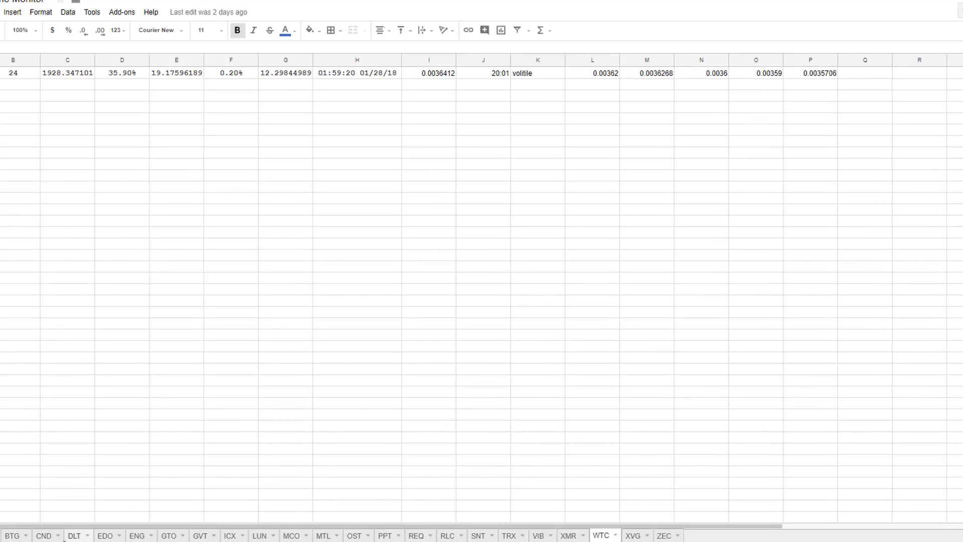
{"action": "left_click", "coordinate": [141, 535]}
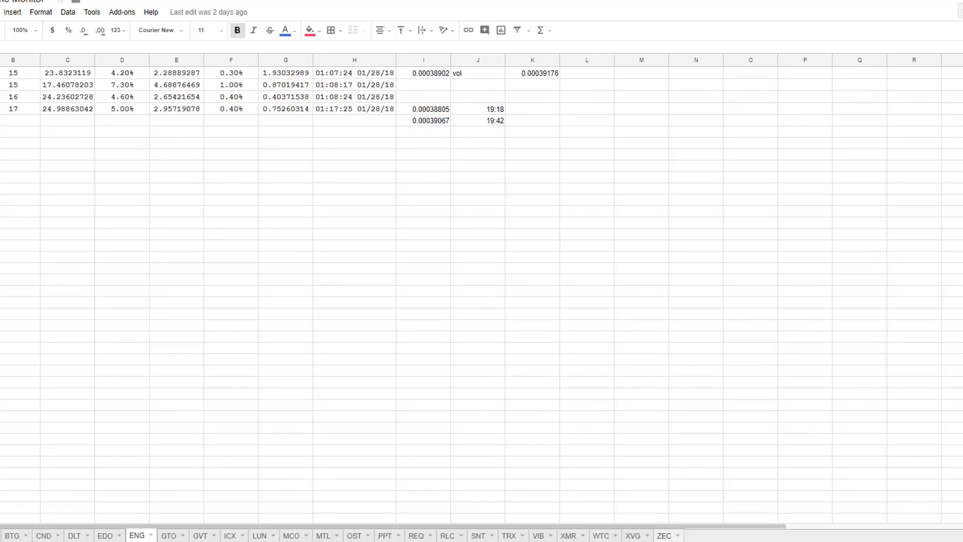
{"action": "left_click", "coordinate": [538, 536]}
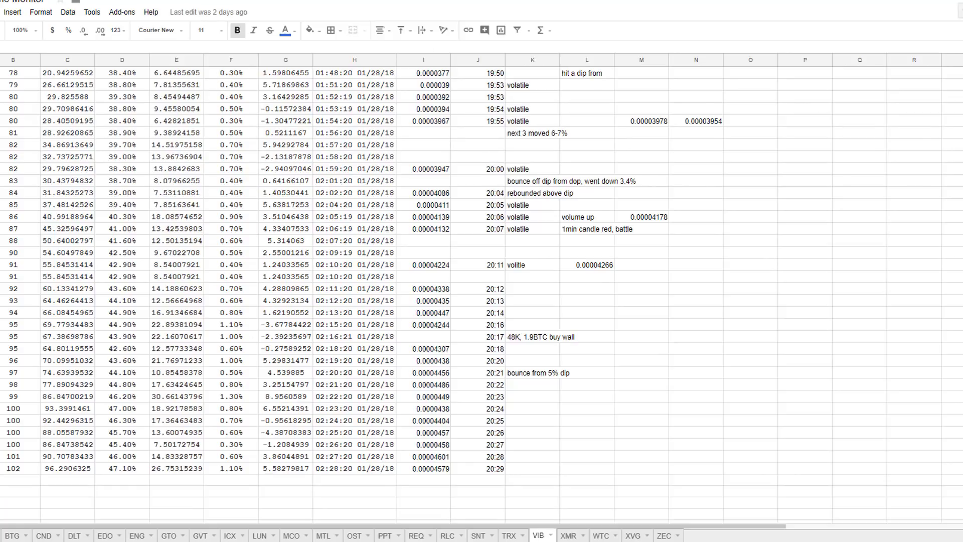
Return to the Volume Monitor page and compare the net volume and percentage values across the WTC rows
{"action": "key", "text": "ctrl+Tab"}
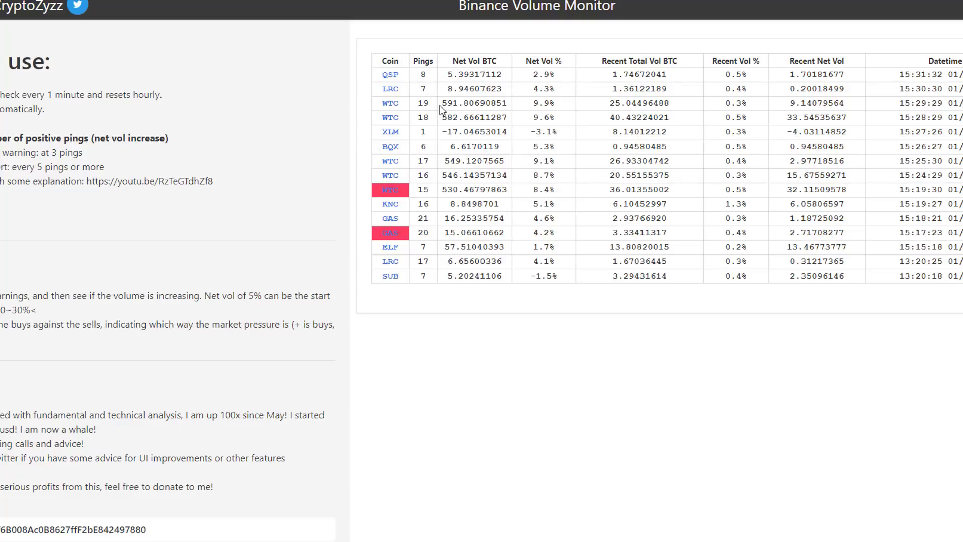
{"action": "left_click_drag", "start_coordinate": [441, 106], "coordinate": [464, 113]}
{"action": "mouse_move", "coordinate": [532, 103]}
{"action": "left_mouse_down"}
{"action": "mouse_move", "coordinate": [552, 102]}
{"action": "mouse_move", "coordinate": [543, 117]}
{"action": "left_mouse_up"}
{"action": "left_click_drag", "start_coordinate": [533, 160], "coordinate": [551, 174]}
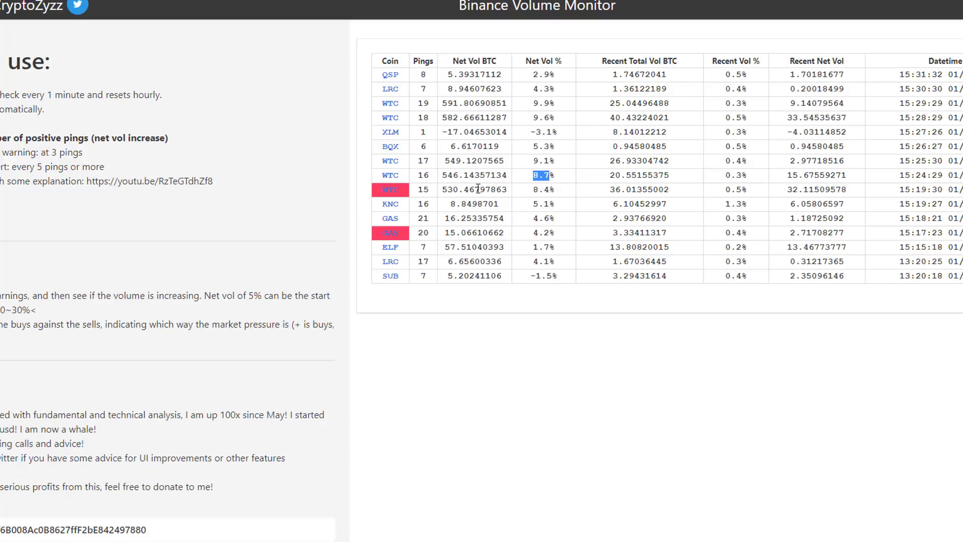
Open the QSP trade page from the monitor table and set its price chart to 1-hour candles
{"action": "left_click", "coordinate": [389, 77]}
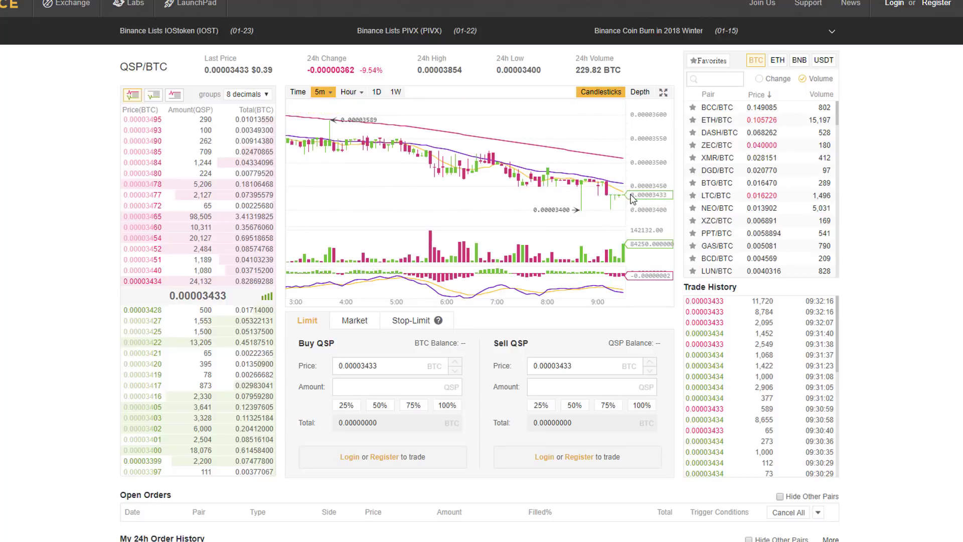
{"action": "left_click", "coordinate": [349, 92]}
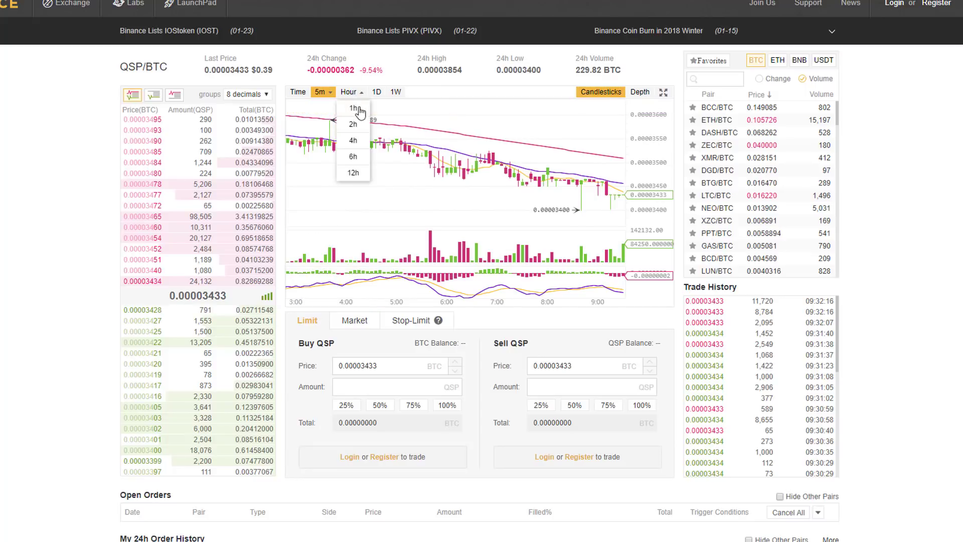
{"action": "left_click", "coordinate": [354, 108]}
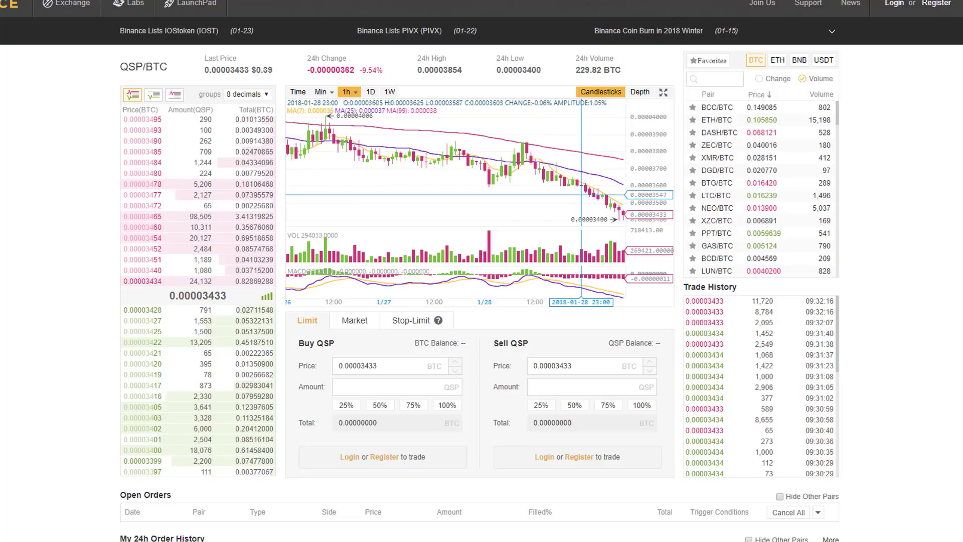
{"action": "left_click", "coordinate": [352, 95]}
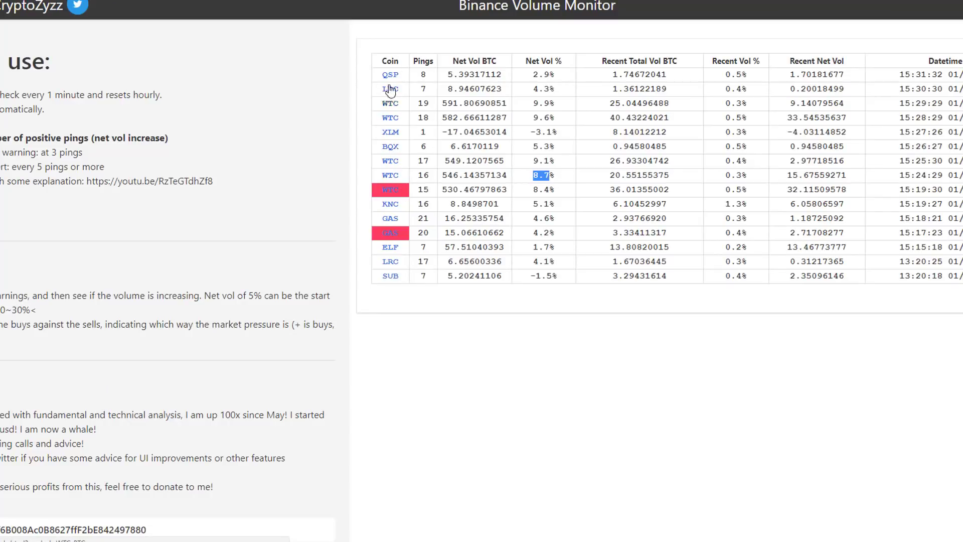
Open the WTC trade page from its red alert row and compare its chart with the monitor's WTC net volume percentages
{"action": "left_click", "coordinate": [429, 188]}
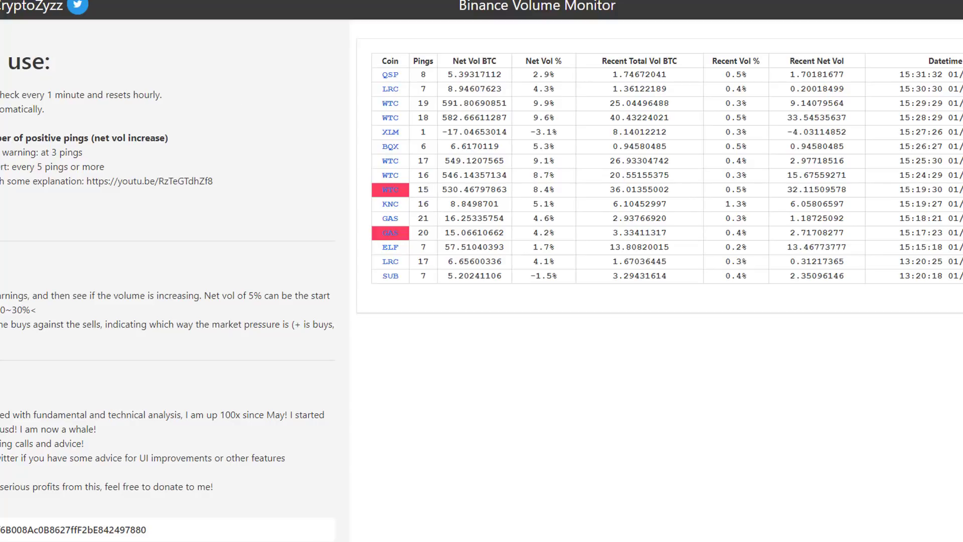
{"action": "left_click", "coordinate": [394, 189]}
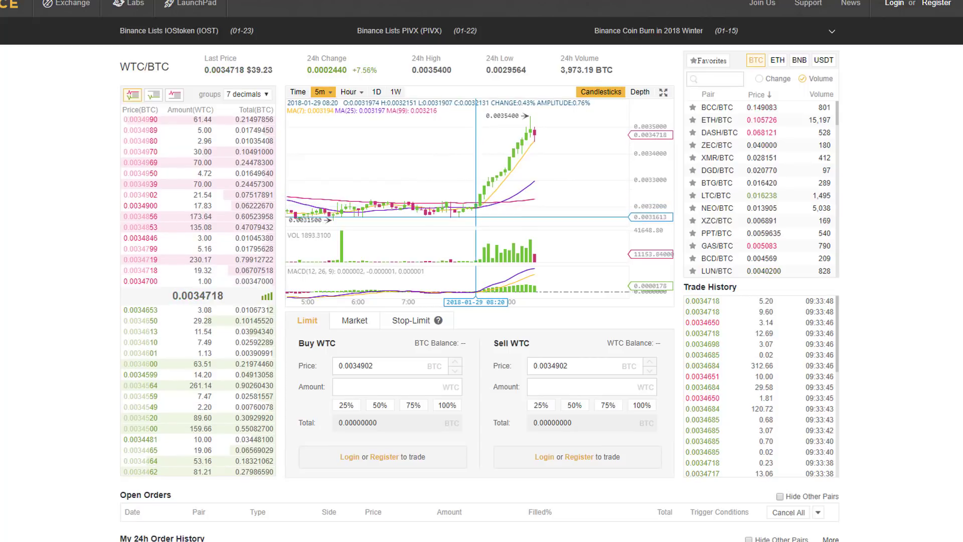
{"action": "mouse_move", "coordinate": [67, 5]}
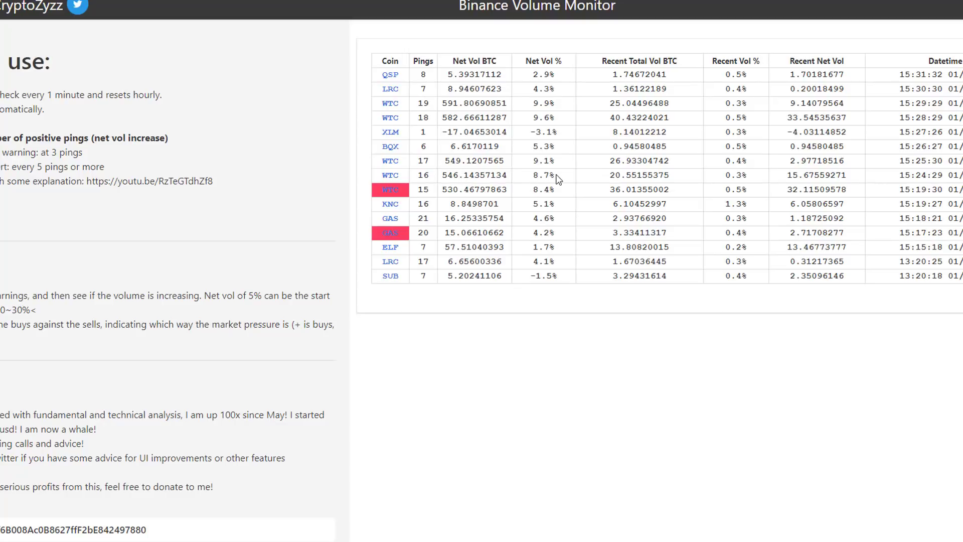
{"action": "left_click_drag", "start_coordinate": [558, 178], "coordinate": [532, 159]}
{"action": "left_click_drag", "start_coordinate": [559, 119], "coordinate": [530, 104]}
Return to the WTC/BTC trade page, set its chart to 1-minute candles and display the market depth
{"action": "key", "text": "ctrl+Tab"}
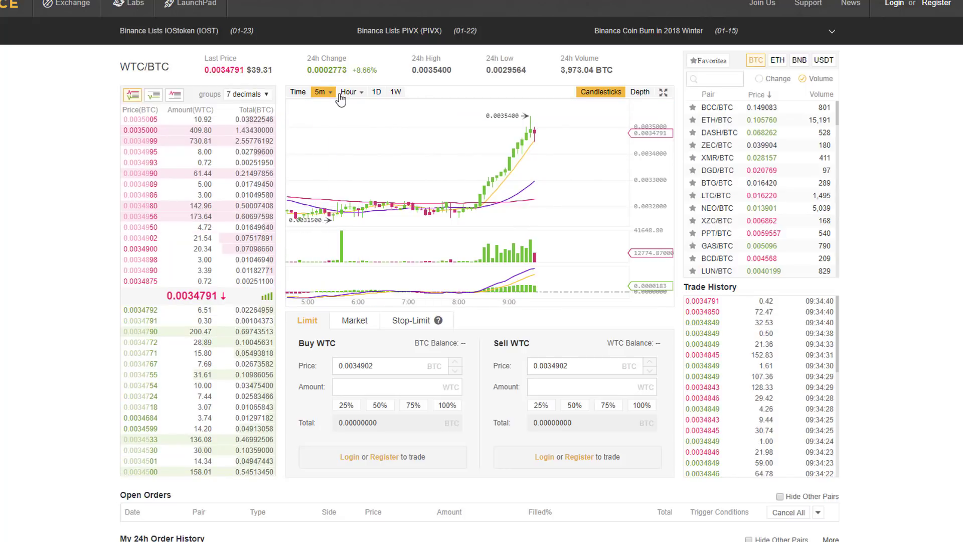
{"action": "left_click", "coordinate": [325, 92]}
{"action": "left_click", "coordinate": [329, 110]}
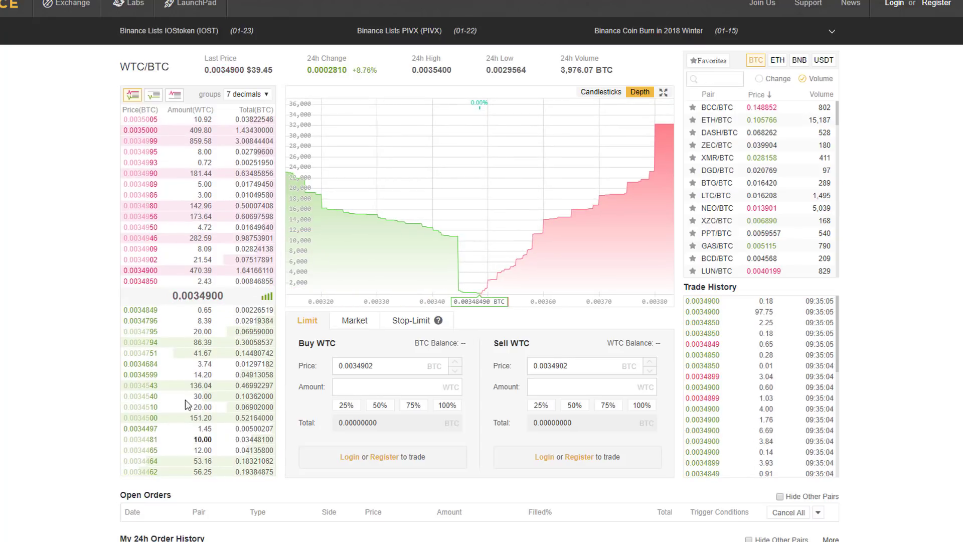
Inspect the WTC buy orders in the buy-only and combined order books, and restore the candlestick chart
{"action": "left_click", "coordinate": [153, 94]}
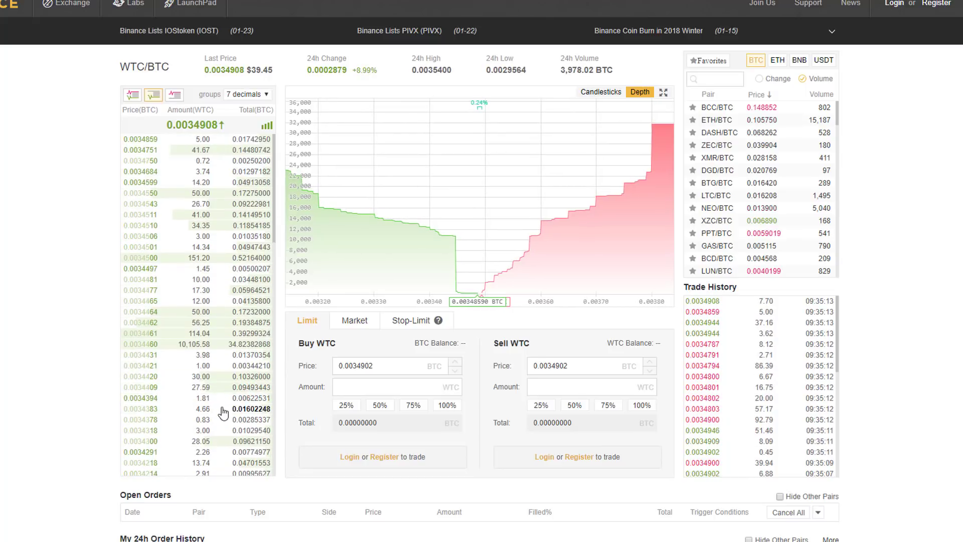
{"action": "left_click", "coordinate": [222, 357]}
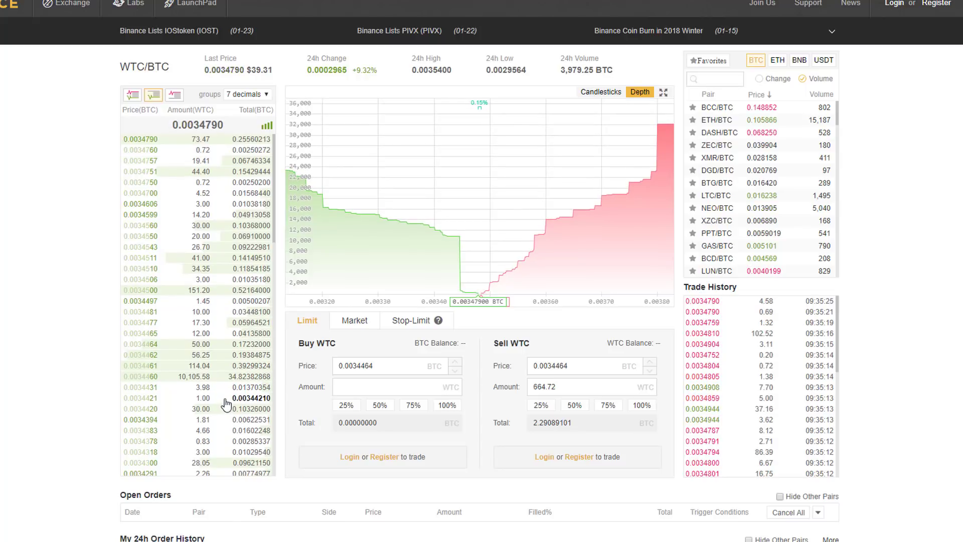
{"action": "left_click", "coordinate": [132, 95]}
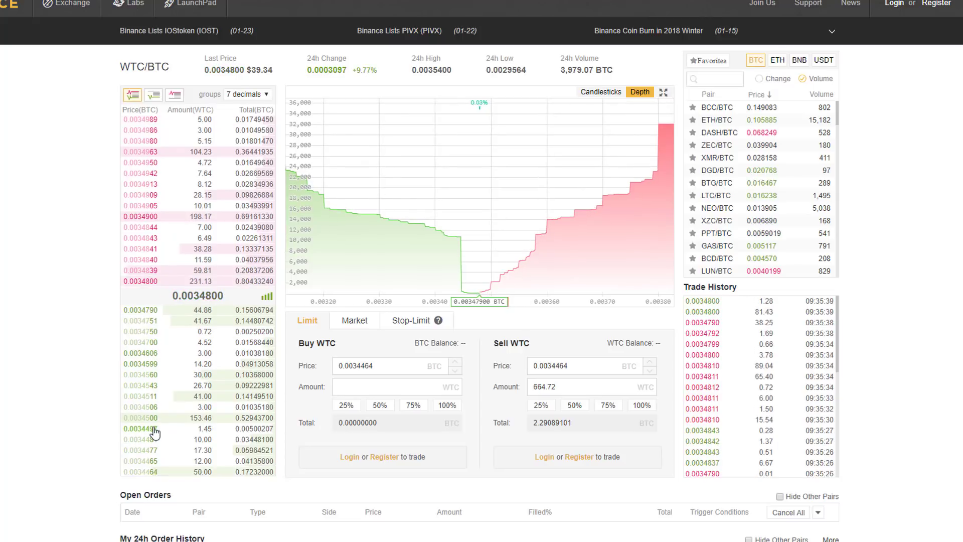
{"action": "left_click", "coordinate": [175, 422]}
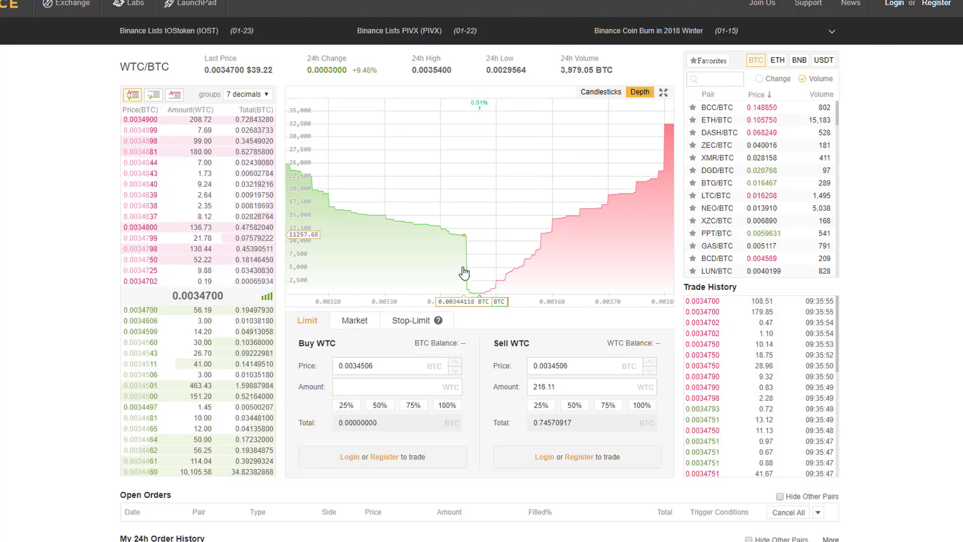
{"action": "left_click", "coordinate": [599, 92]}
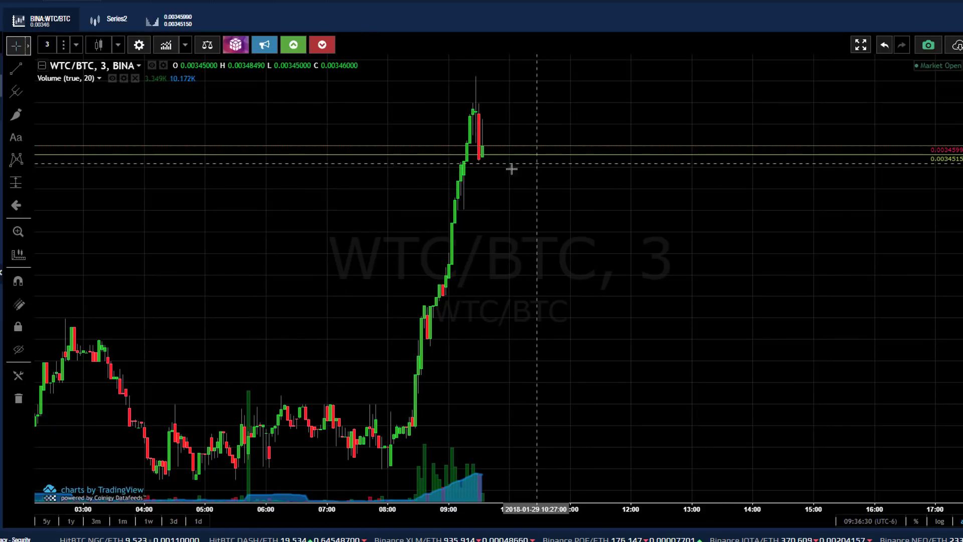
On Coinigy's WTC/BTC chart, reselect the 3-minute interval for a close view and change the interval to 1 hour
{"action": "left_click", "coordinate": [44, 47]}
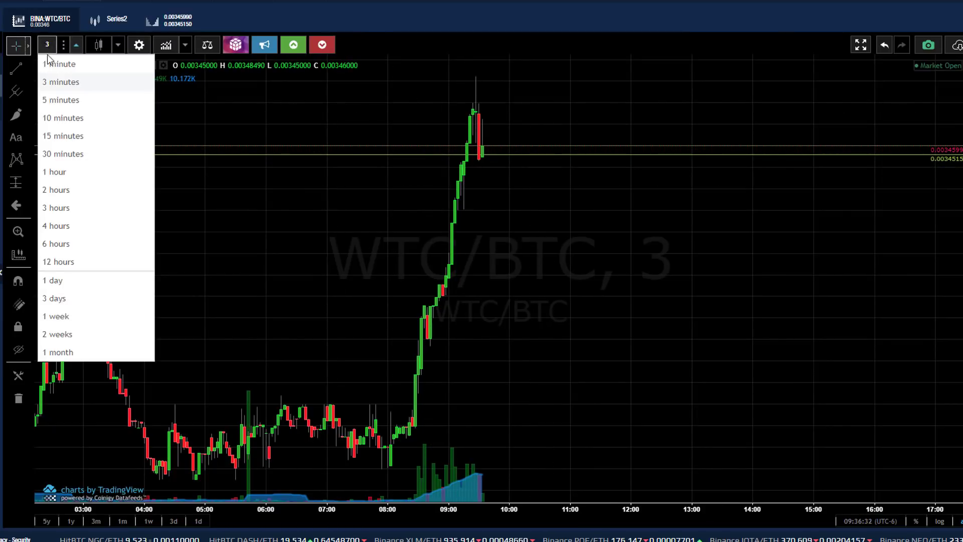
{"action": "left_click", "coordinate": [63, 82]}
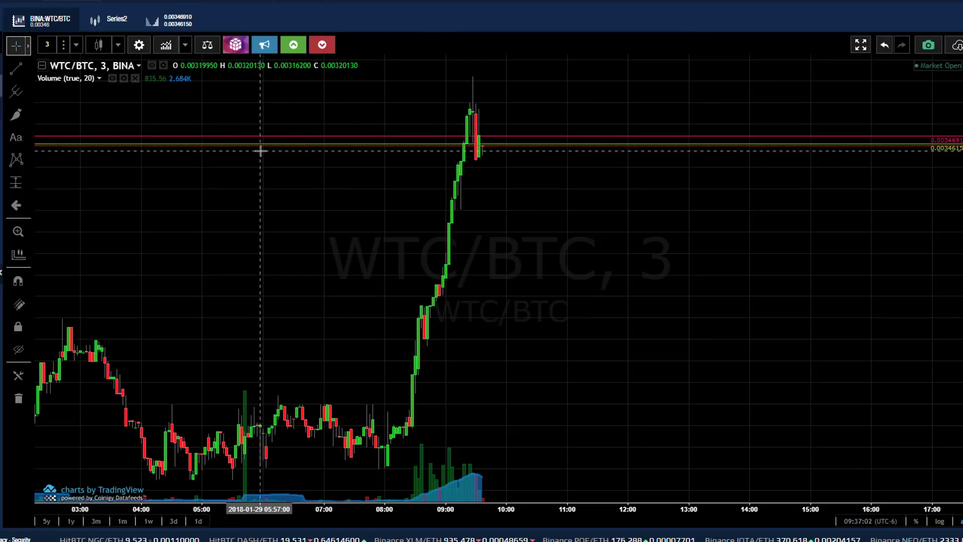
{"action": "left_click", "coordinate": [53, 50]}
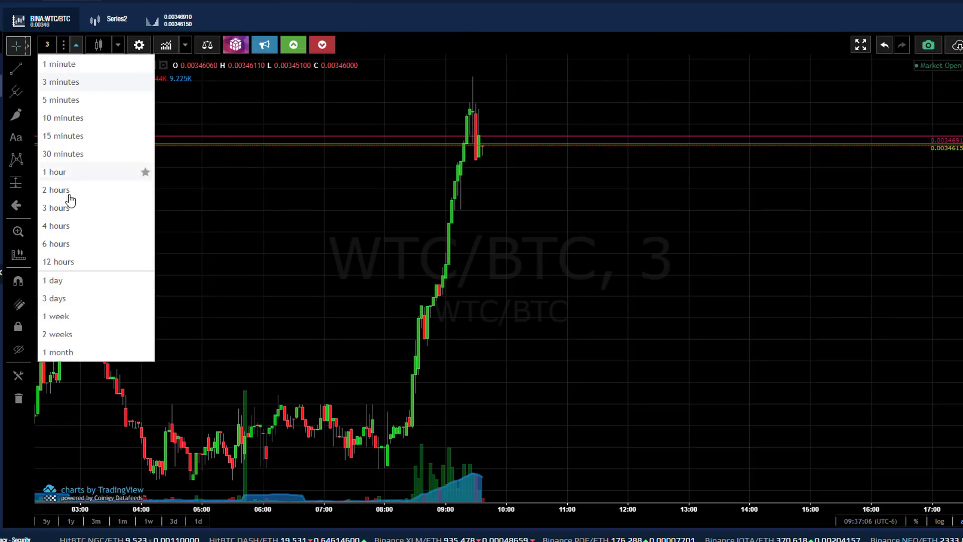
{"action": "left_click", "coordinate": [69, 173]}
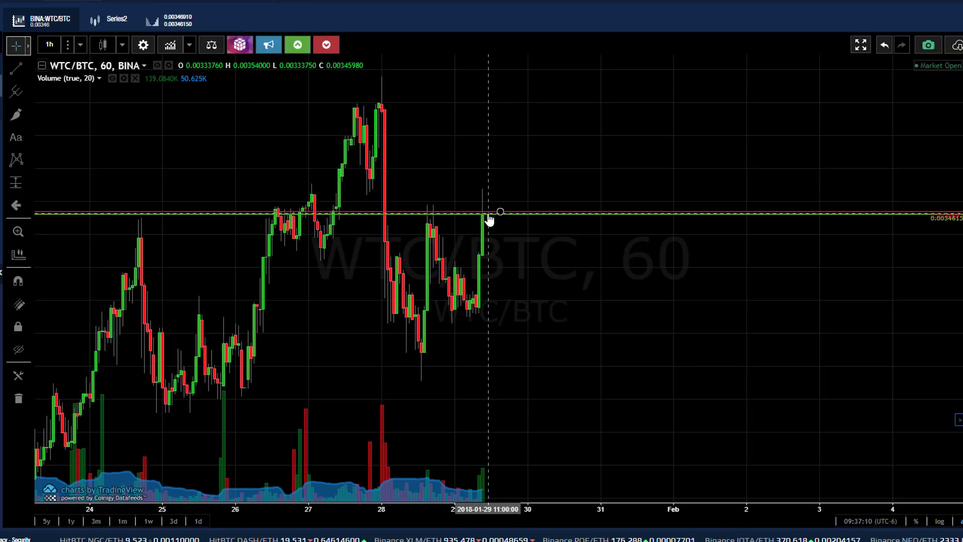
Measure the potential price rise from the latest 1-hour WTC/BTC high up to the 28 January peak
{"action": "left_click_drag", "start_coordinate": [487, 217], "coordinate": [488, 222]}
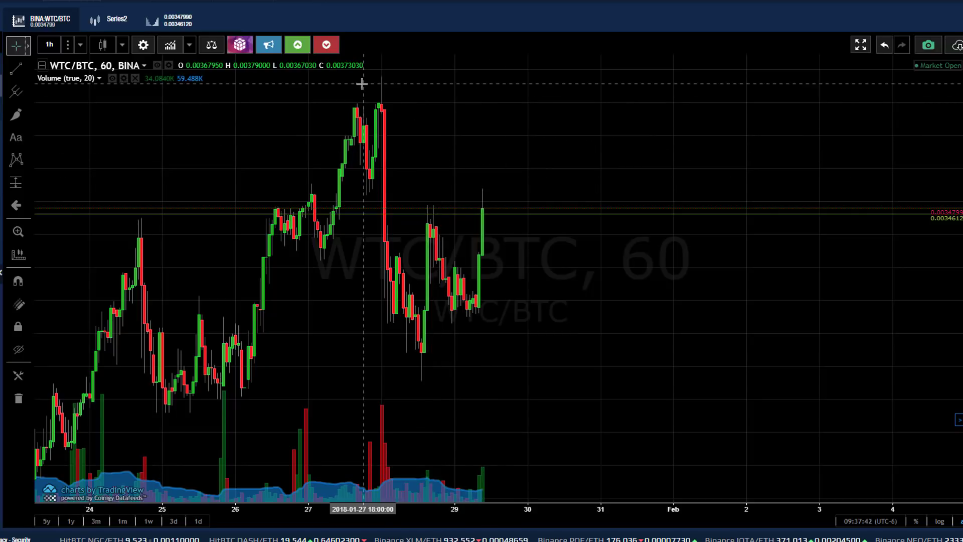
{"action": "left_click", "coordinate": [493, 188], "text": "shift"}
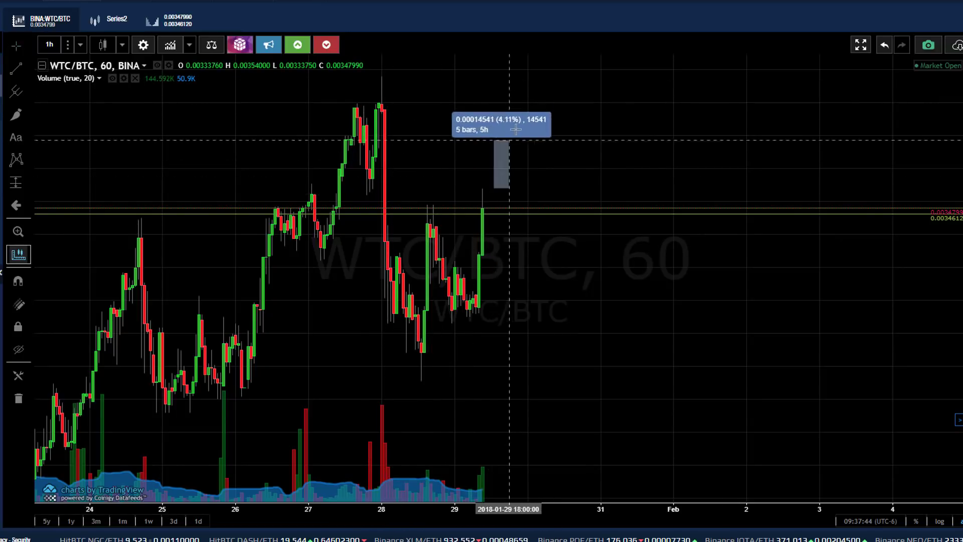
{"action": "left_click", "coordinate": [554, 76]}
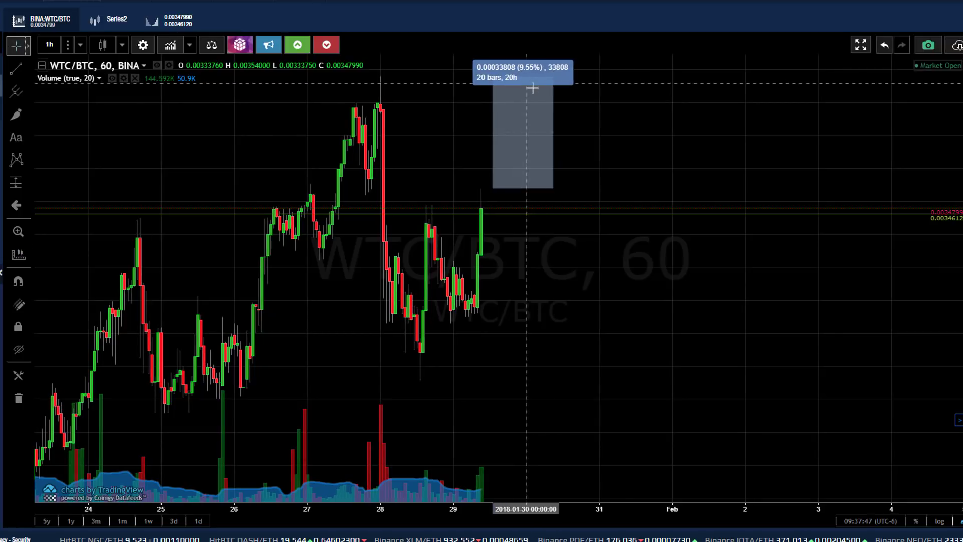
{"action": "left_click", "coordinate": [597, 132]}
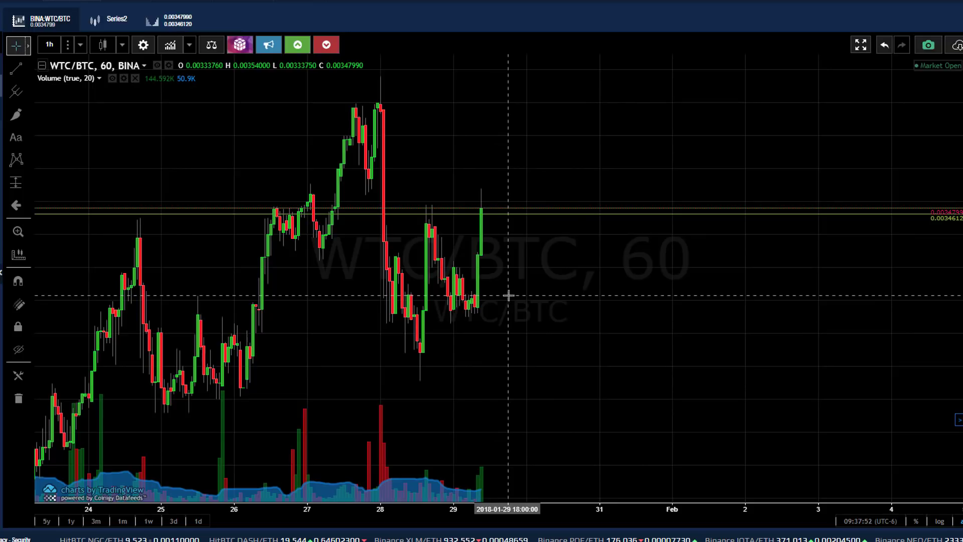
Measure the price drop that followed the late 28 January rebound, and a possible shallow pullback from the current price
{"action": "left_click", "coordinate": [434, 221], "text": "shift"}
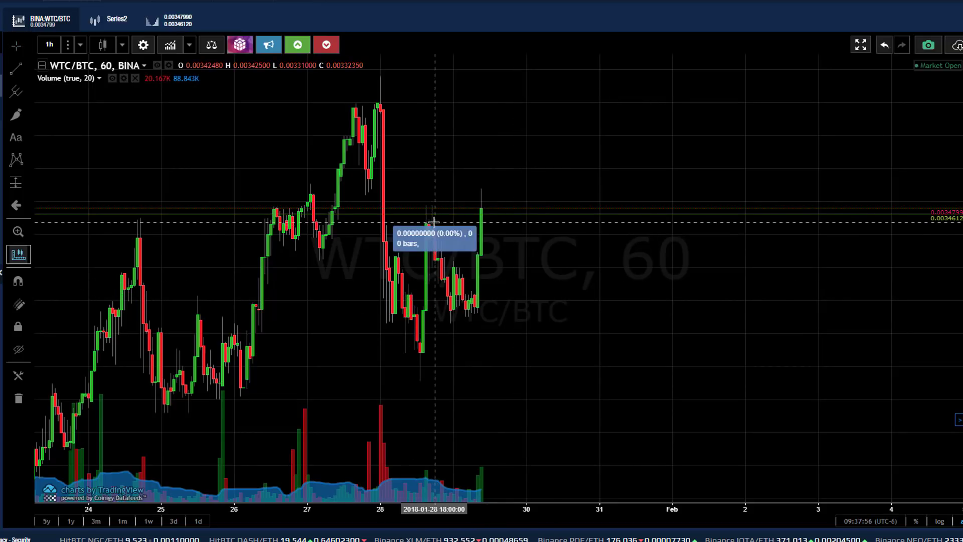
{"action": "left_click", "coordinate": [450, 316]}
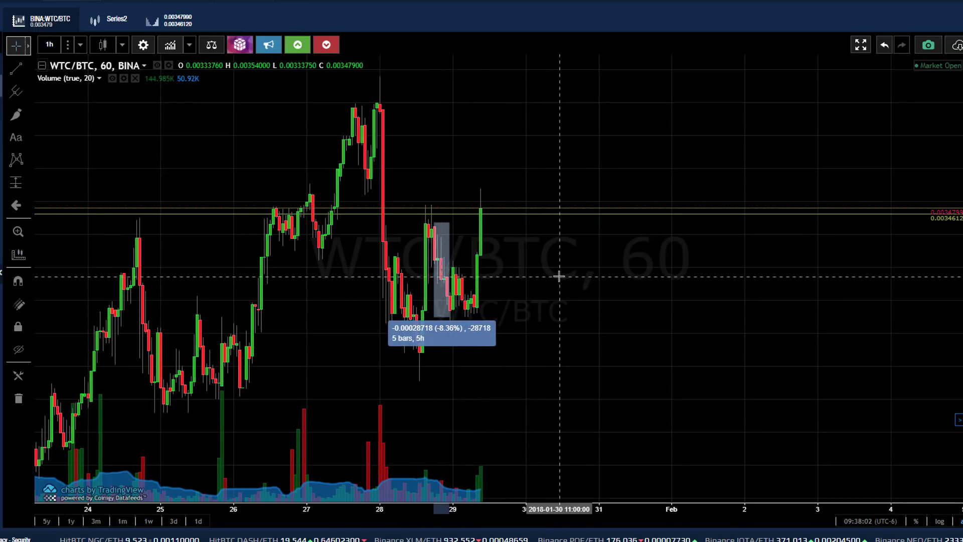
{"action": "left_click", "coordinate": [548, 239]}
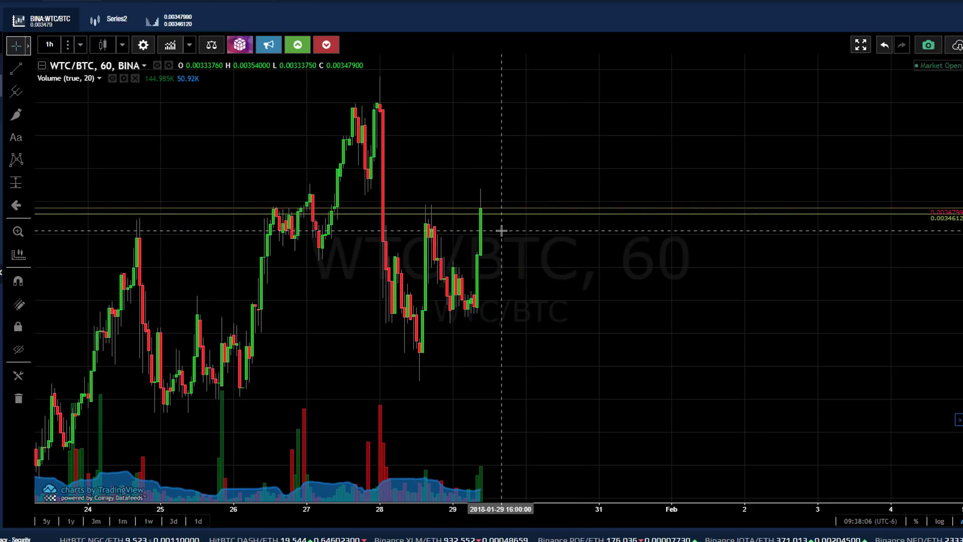
{"action": "left_click", "coordinate": [500, 208], "text": "shift"}
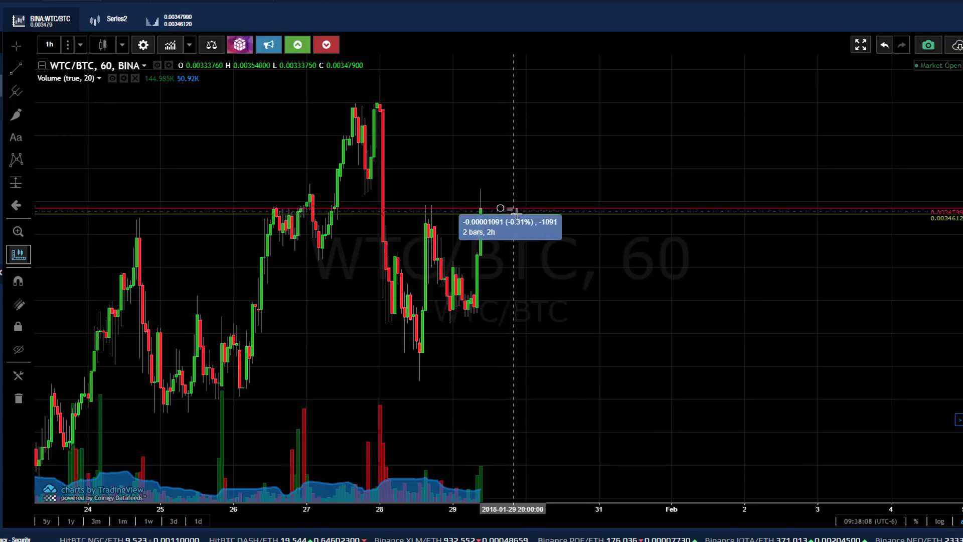
{"action": "left_click", "coordinate": [531, 232]}
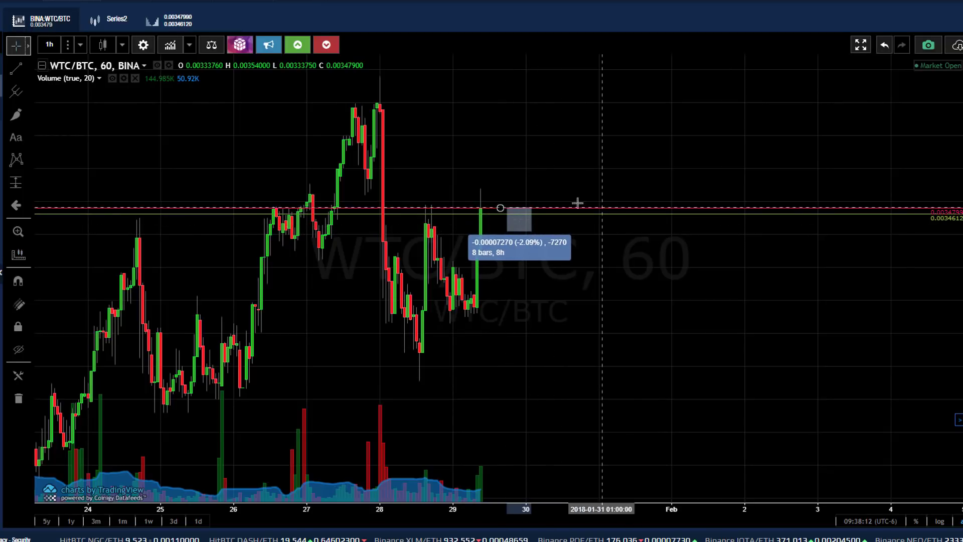
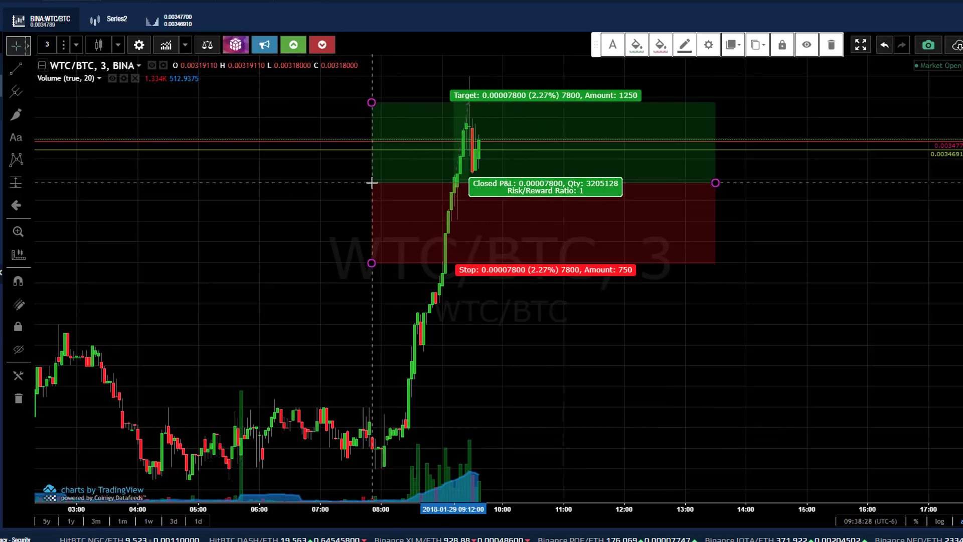
Place a long position with about 2.27% target and stop beside the latest 3-minute candle, and display market depth on Binance's WTC/BTC trade page
{"action": "left_click", "coordinate": [806, 181]}
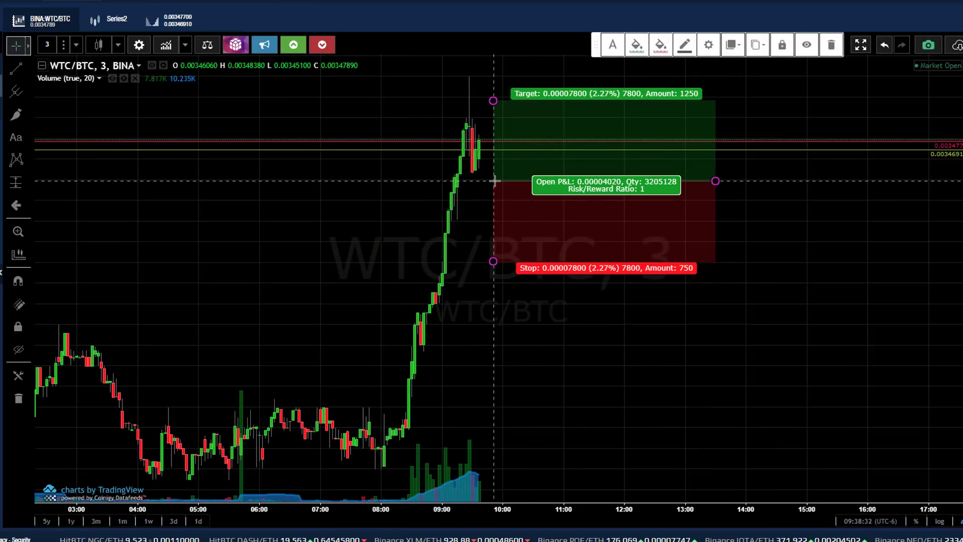
{"action": "left_click_drag", "start_coordinate": [534, 210], "coordinate": [534, 203]}
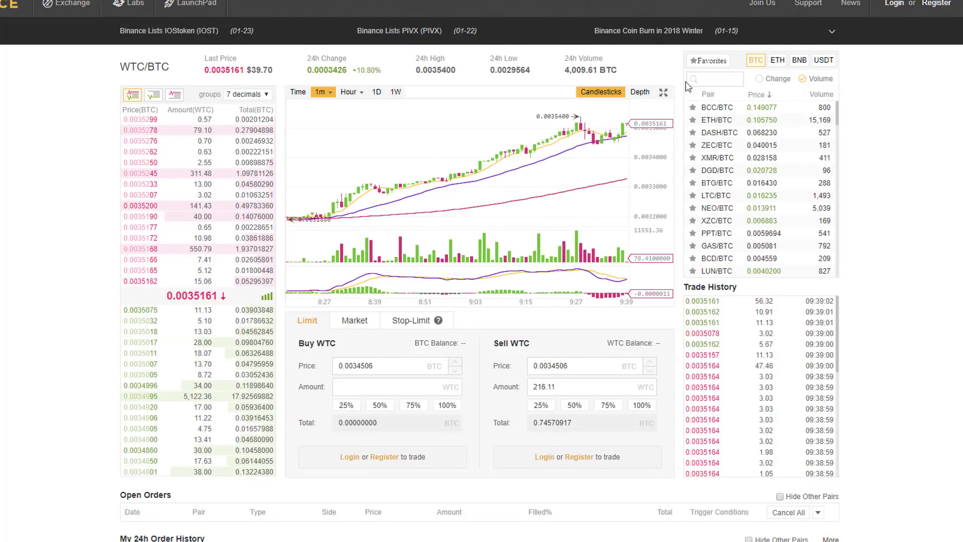
{"action": "left_click", "coordinate": [640, 93]}
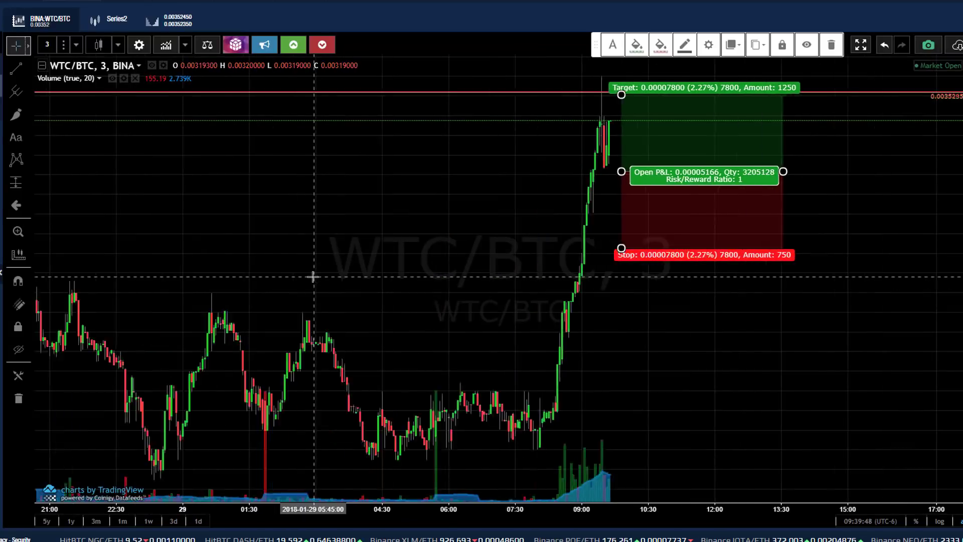
On Coinigy's 3-minute WTC/BTC chart, draw a horizontal ray at the first pause level of the latest rally
{"action": "scroll", "coordinate": [311, 276], "scroll_direction": "down", "scroll_amount": 3}
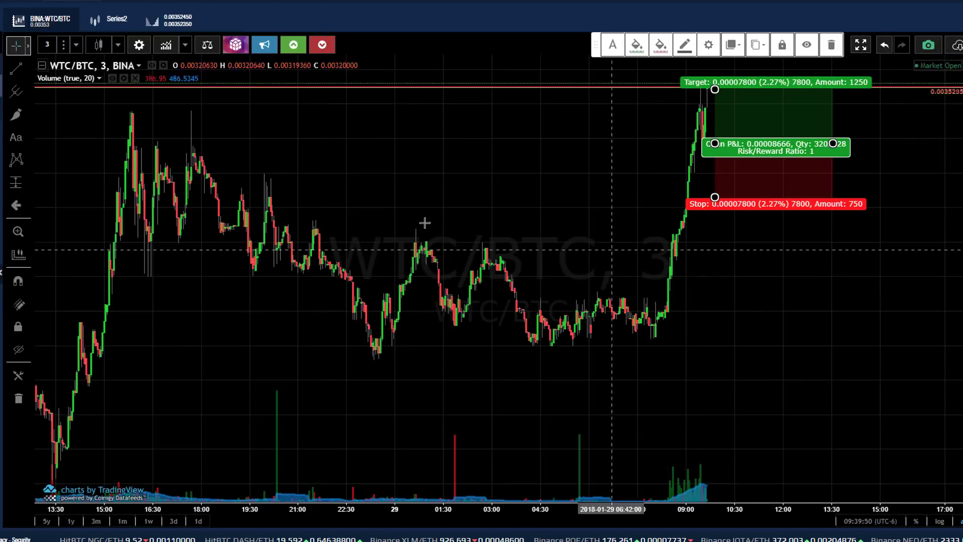
{"action": "left_click", "coordinate": [28, 65]}
{"action": "left_click", "coordinate": [75, 137]}
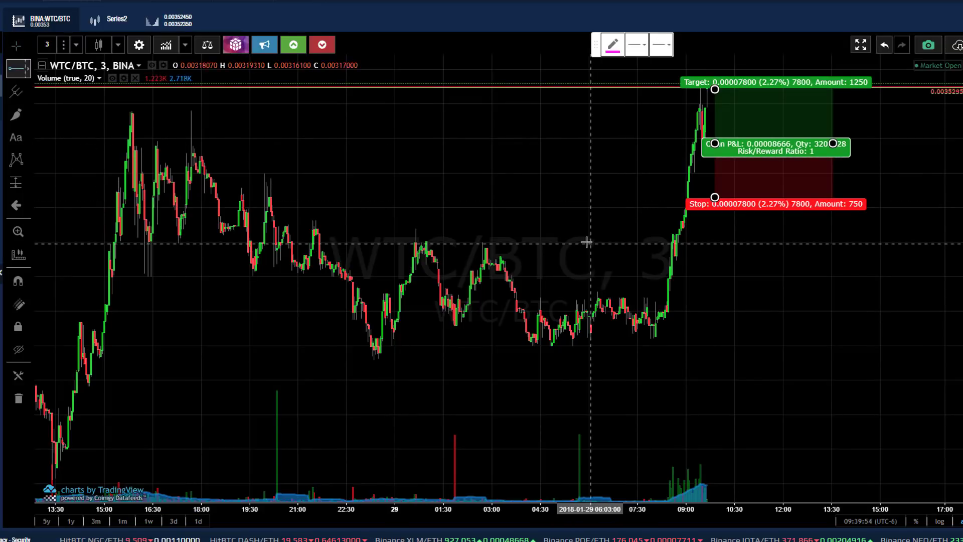
{"action": "left_click", "coordinate": [563, 234]}
{"action": "left_click_drag", "start_coordinate": [765, 303], "coordinate": [613, 311]}
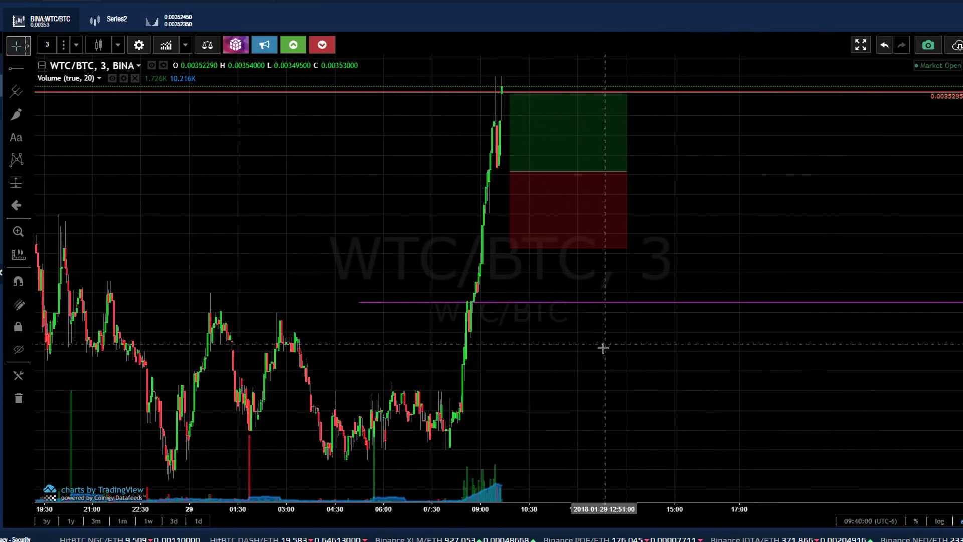
{"action": "left_click_drag", "start_coordinate": [603, 347], "coordinate": [688, 347]}
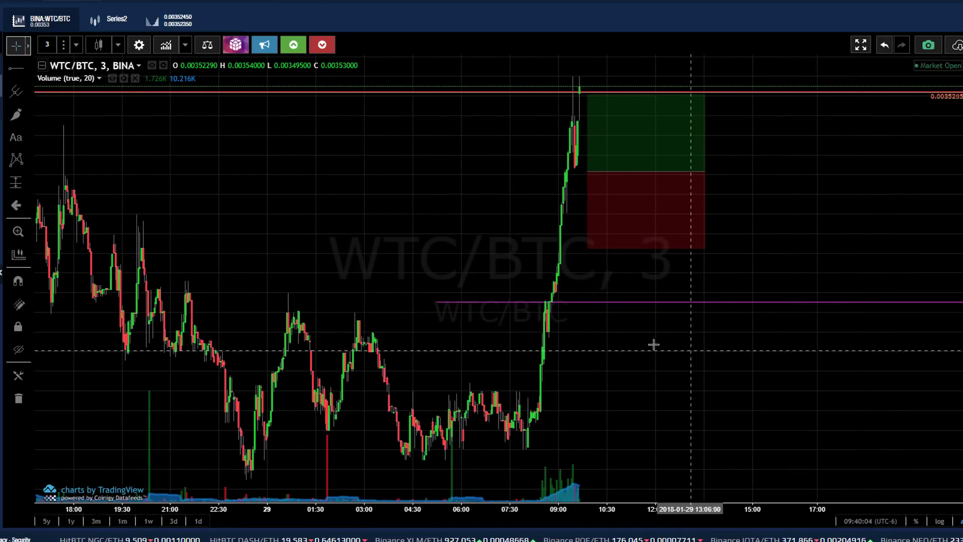
Measure the price rise from the horizontal ray into the stop zone, and the potential fall from the latest high
{"action": "left_click", "coordinate": [594, 300], "text": "shift"}
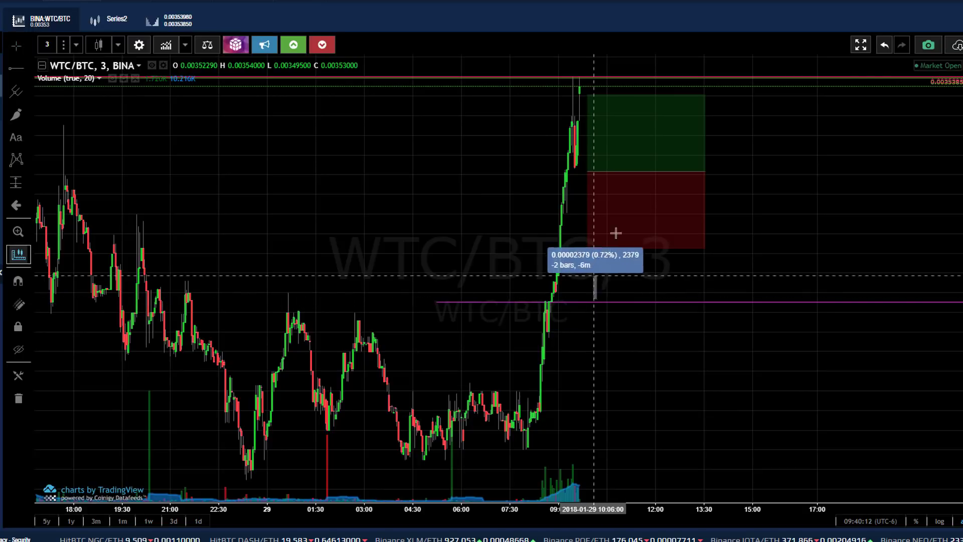
{"action": "left_click", "coordinate": [645, 187]}
{"action": "left_click", "coordinate": [768, 189]}
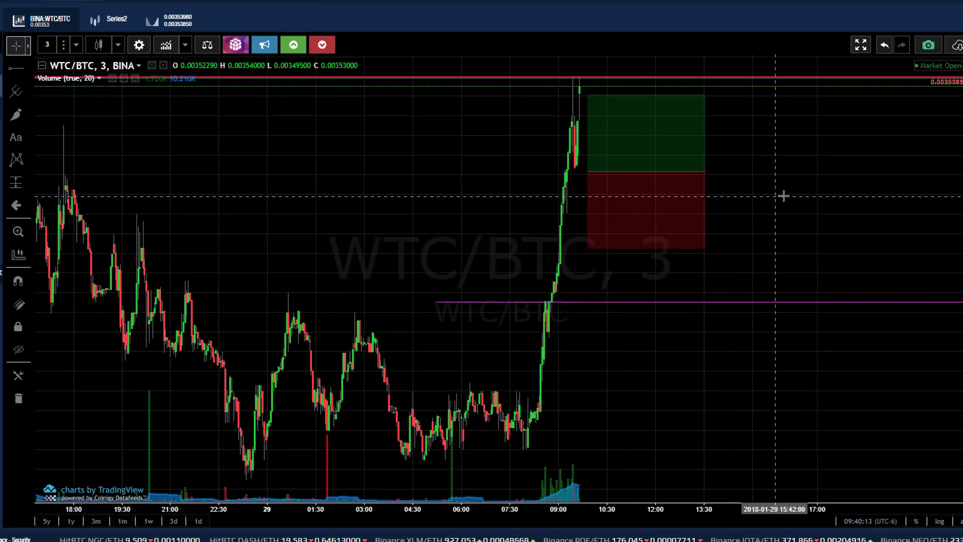
{"action": "left_click", "coordinate": [595, 79], "text": "shift"}
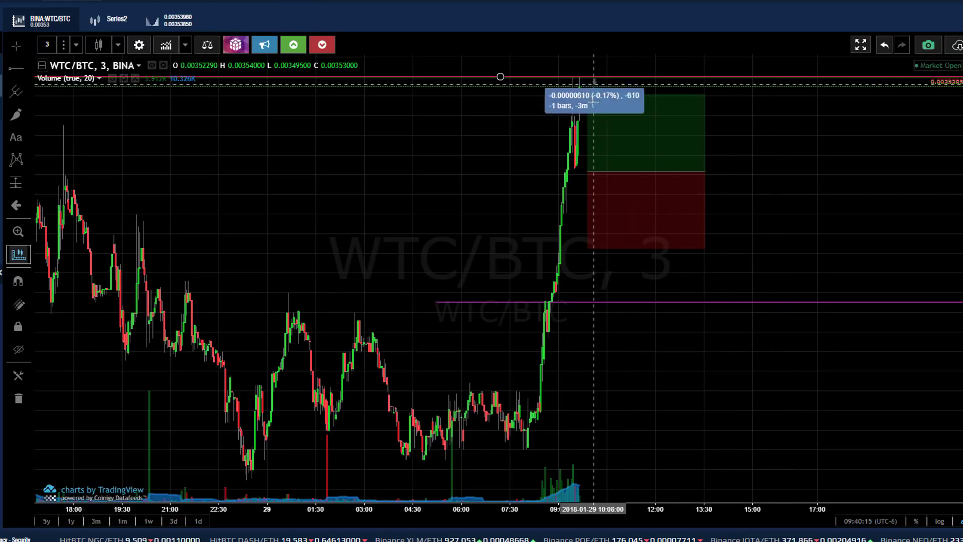
{"action": "left_click", "coordinate": [629, 235]}
{"action": "left_click", "coordinate": [743, 216]}
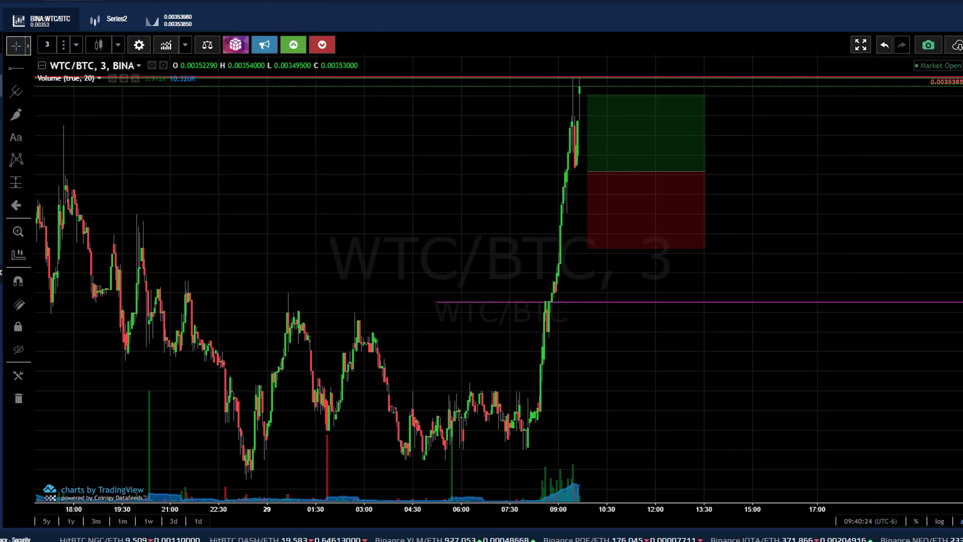
Review WTC's alert rows in the Binance Volume Monitor and restore the candlestick chart on the WTC/BTC trade page
{"action": "key", "text": "ctrl+Tab"}
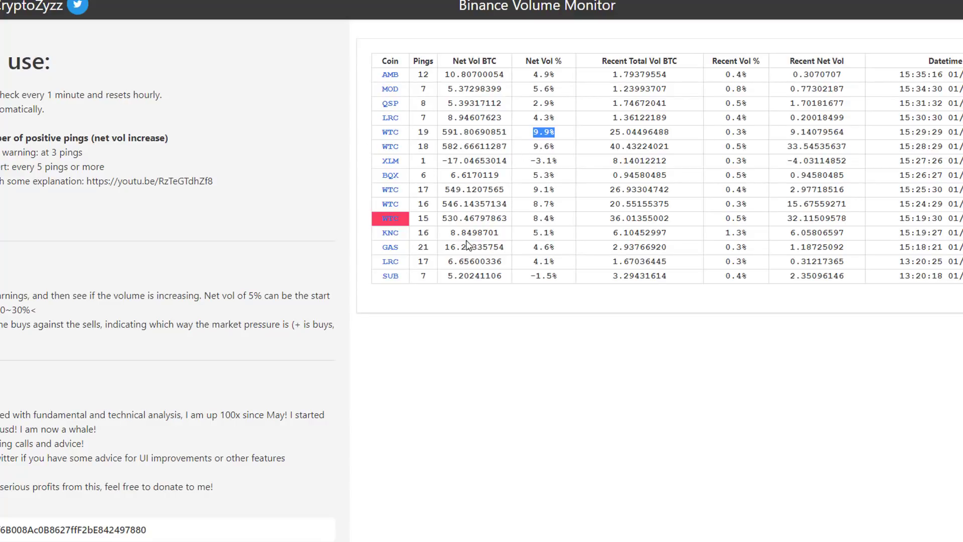
{"action": "left_click", "coordinate": [401, 223]}
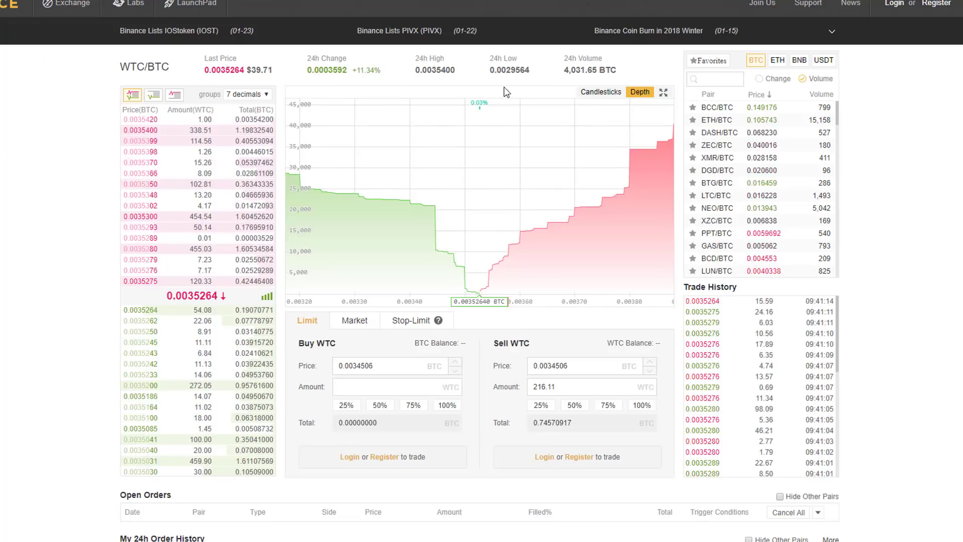
{"action": "left_click", "coordinate": [592, 93]}
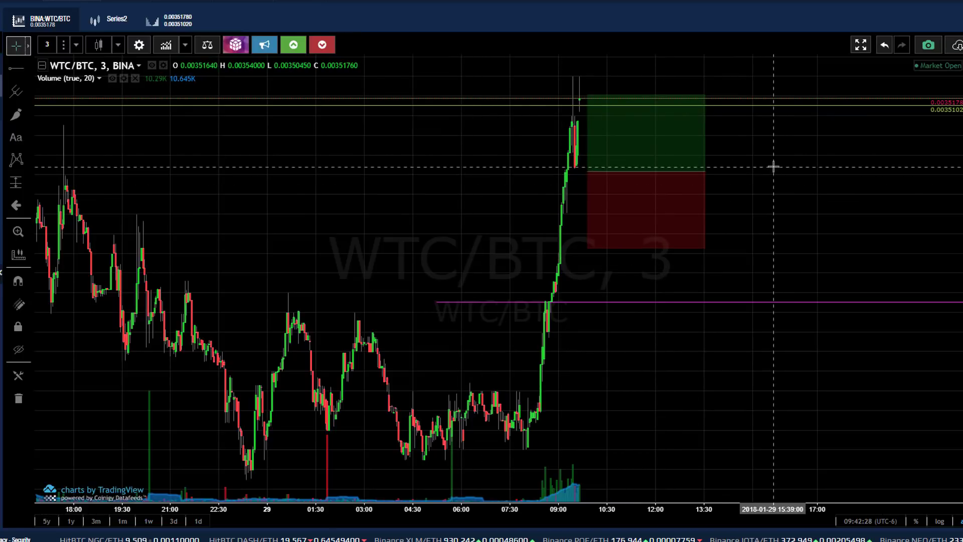
On the Coinigy chart, lower the long position's target to about 1.59% above its entry
{"action": "mouse_move", "coordinate": [644, 175]}
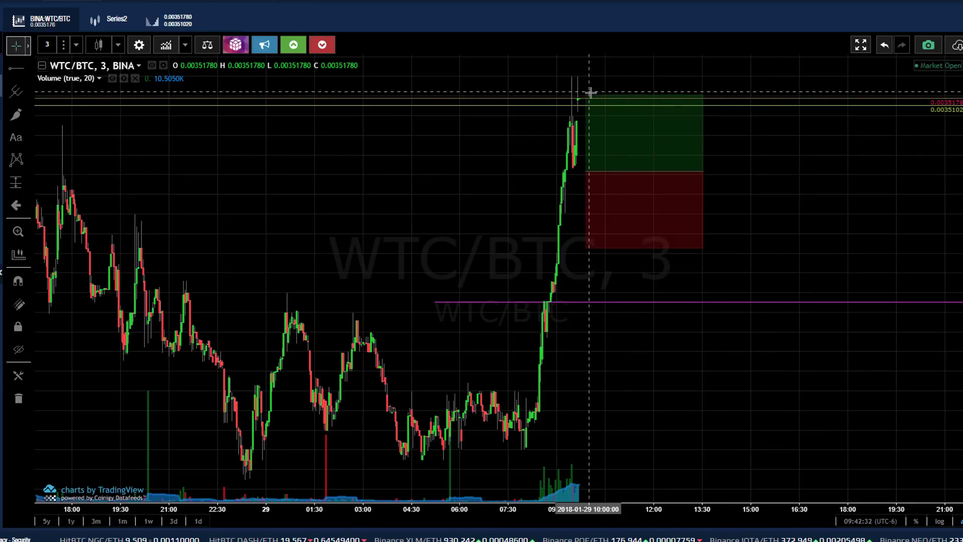
{"action": "left_click_drag", "start_coordinate": [586, 98], "coordinate": [591, 117]}
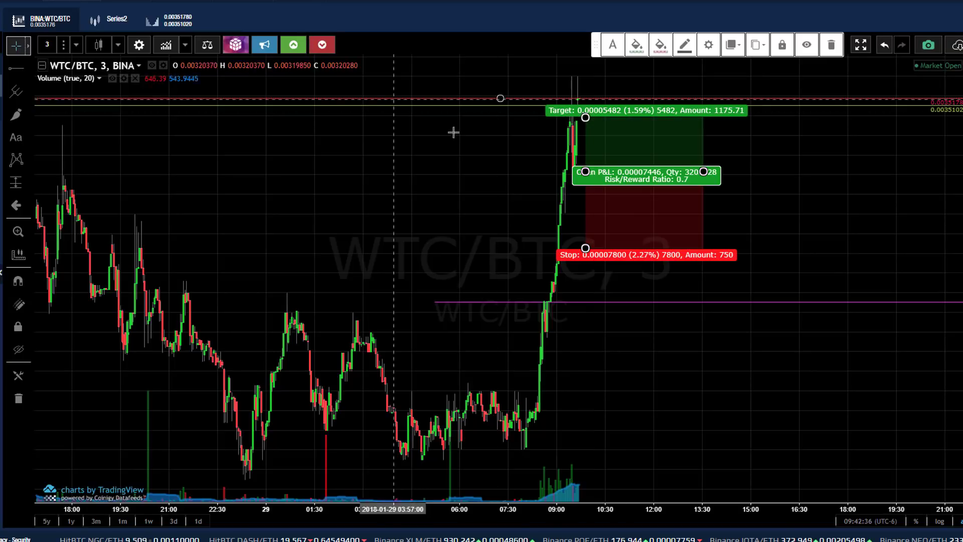
{"action": "left_click", "coordinate": [438, 131]}
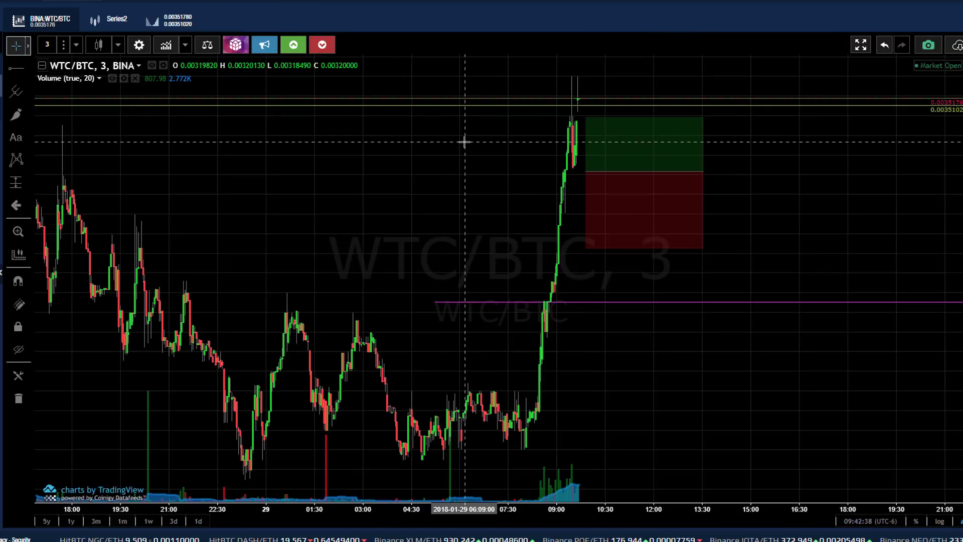
Move the long position down to a lower entry near the latest candles, with its stop just above the horizontal ray
{"action": "mouse_move", "coordinate": [647, 224]}
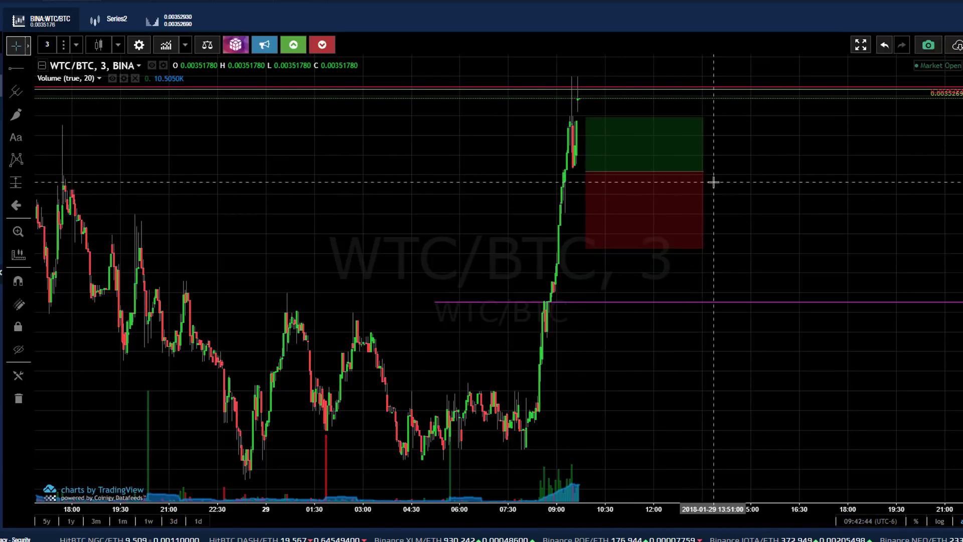
{"action": "left_click_drag", "start_coordinate": [658, 213], "coordinate": [672, 228]}
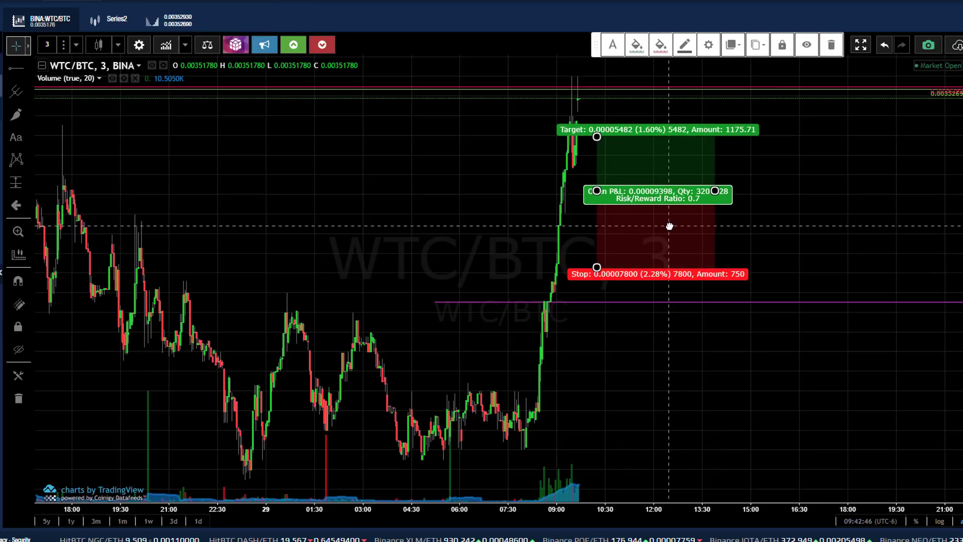
{"action": "scroll", "coordinate": [548, 204], "scroll_direction": "up", "scroll_amount": 5}
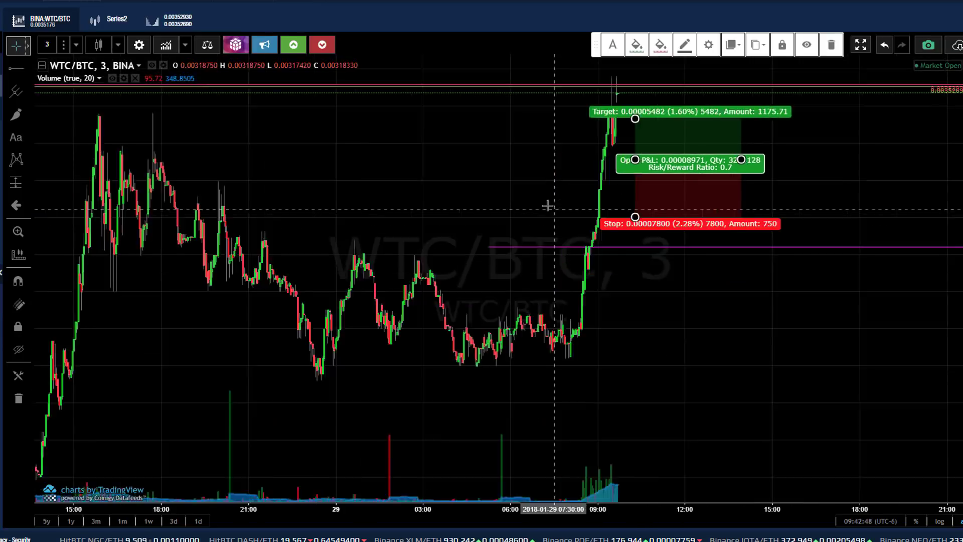
{"action": "left_click_drag", "start_coordinate": [511, 224], "coordinate": [821, 226]}
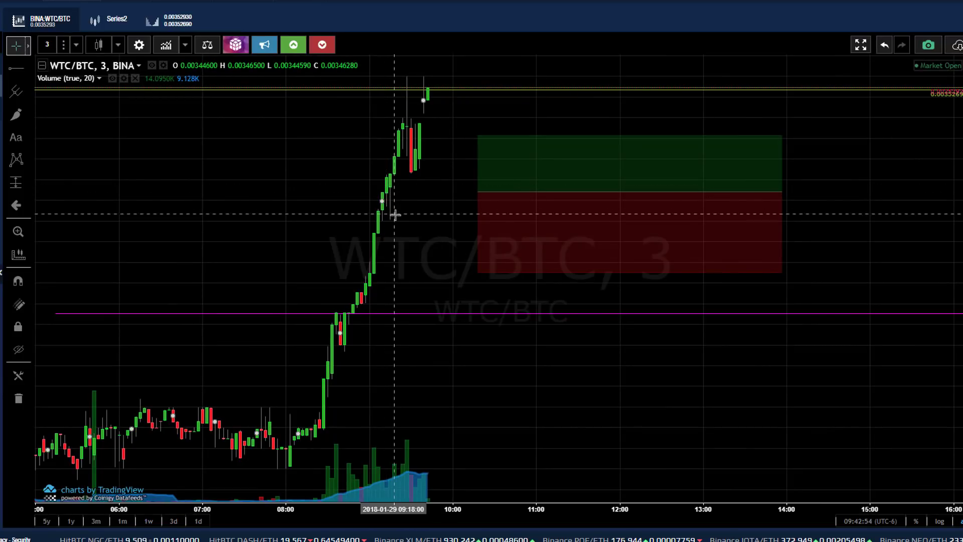
{"action": "left_click", "coordinate": [522, 200]}
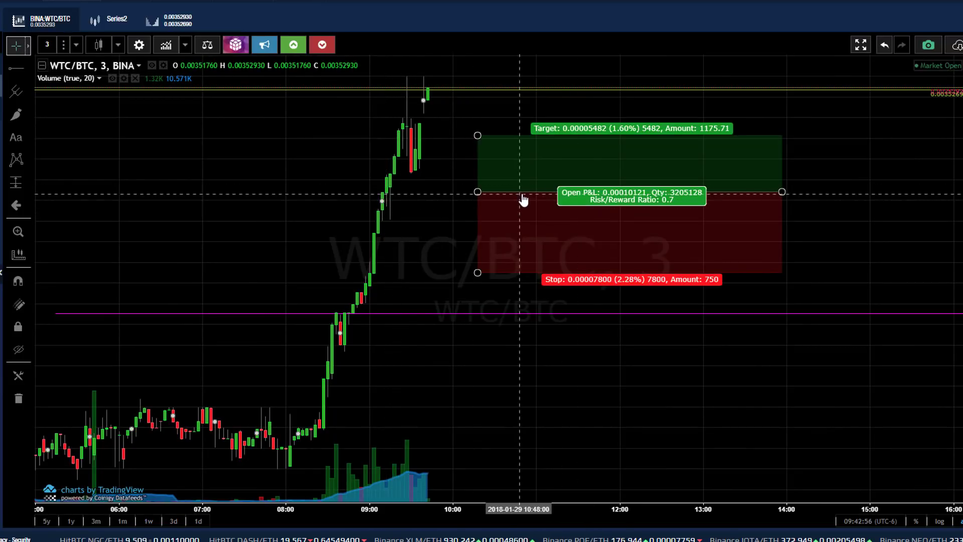
{"action": "left_click_drag", "start_coordinate": [522, 200], "coordinate": [493, 217]}
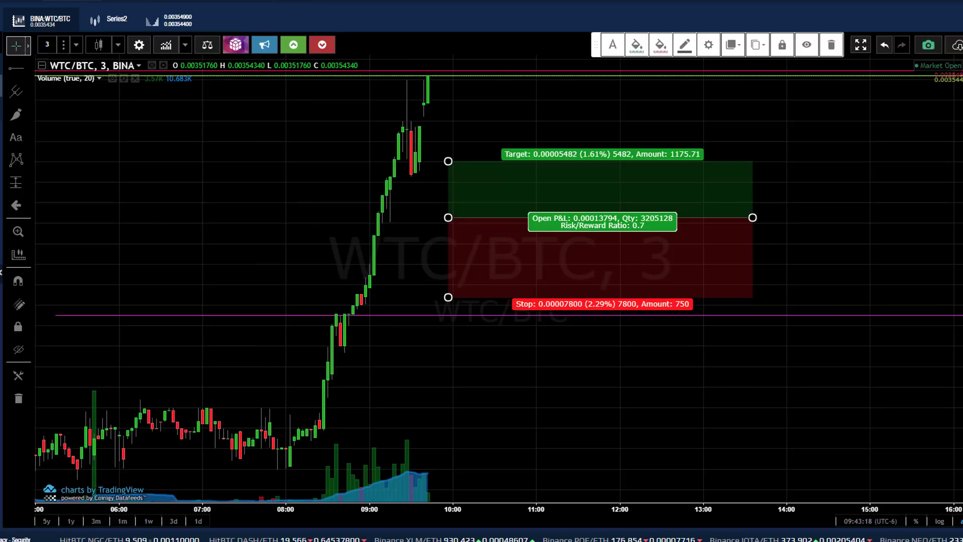
Switch back to Binance's WTC/BTC trade page and inspect the buy wall in the market depth
{"action": "key", "text": "alt+Tab"}
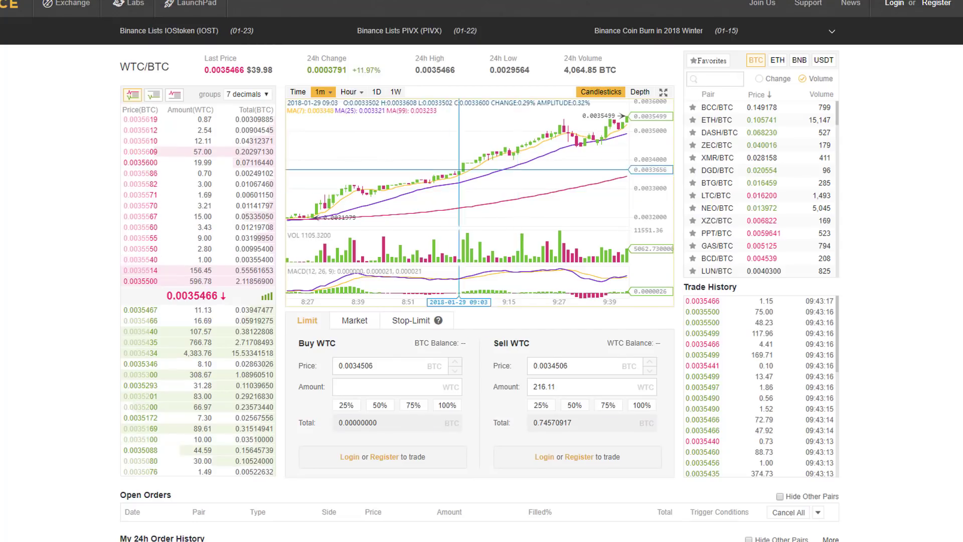
{"action": "left_click", "coordinate": [638, 94]}
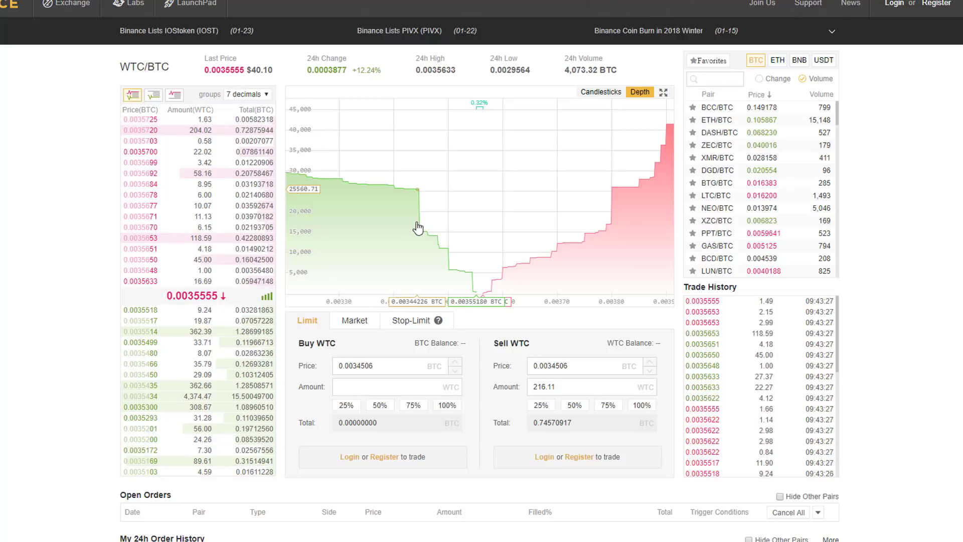
Show only buy orders in the WTC/BTC order book and fill the order form with the 0.0034799 bid price
{"action": "left_click", "coordinate": [153, 97]}
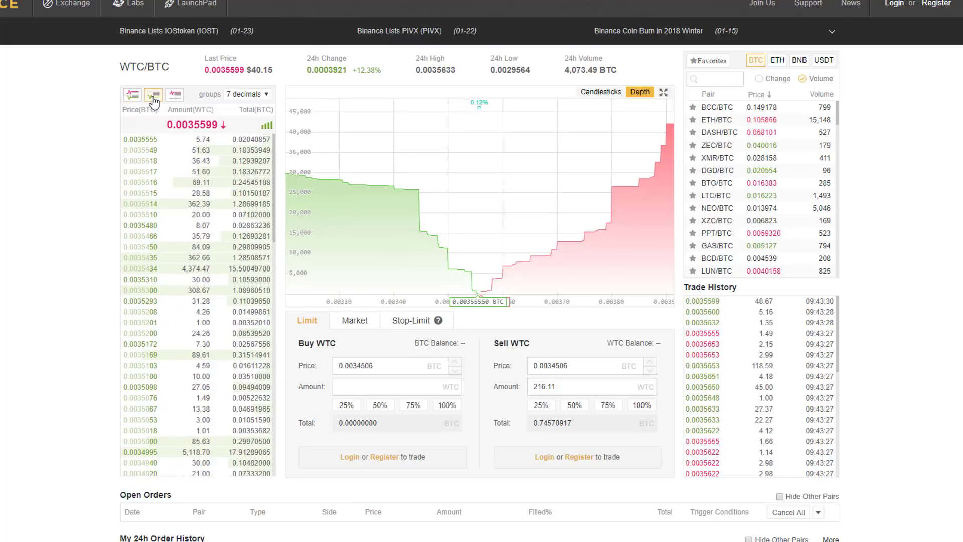
{"action": "scroll", "coordinate": [271, 201], "scroll_direction": "down", "scroll_amount": 3}
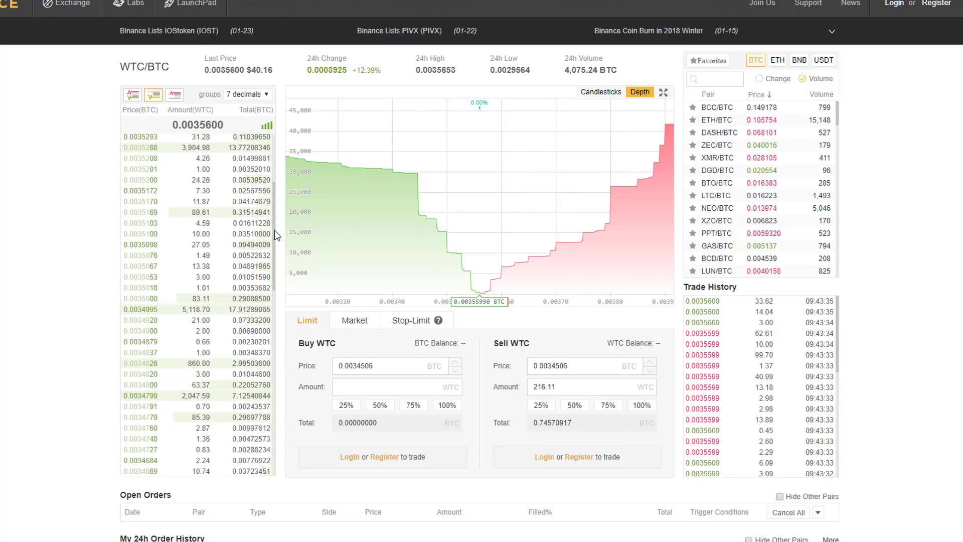
{"action": "scroll", "coordinate": [270, 271], "scroll_direction": "down", "scroll_amount": 1}
{"action": "scroll", "coordinate": [271, 276], "scroll_direction": "down", "scroll_amount": 2}
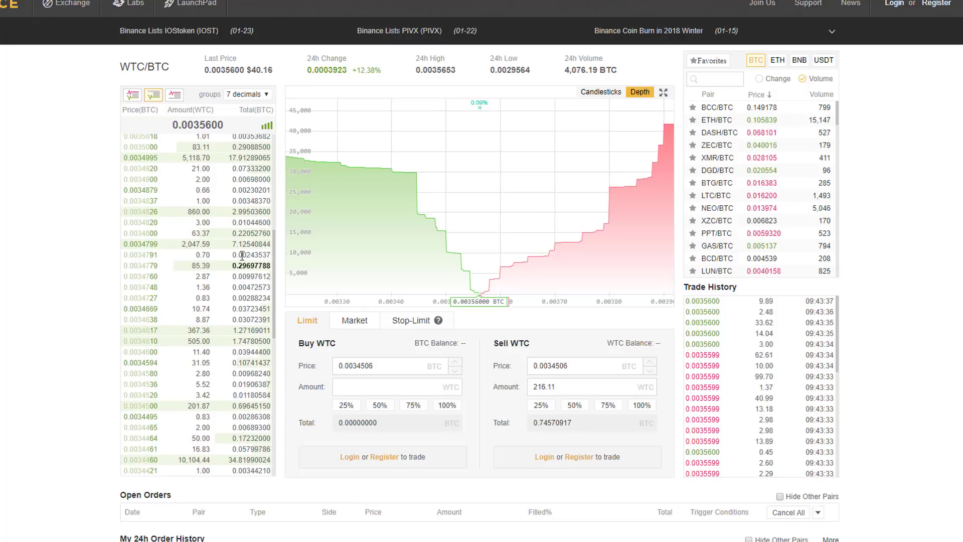
{"action": "scroll", "coordinate": [186, 251], "scroll_direction": "down", "scroll_amount": 1}
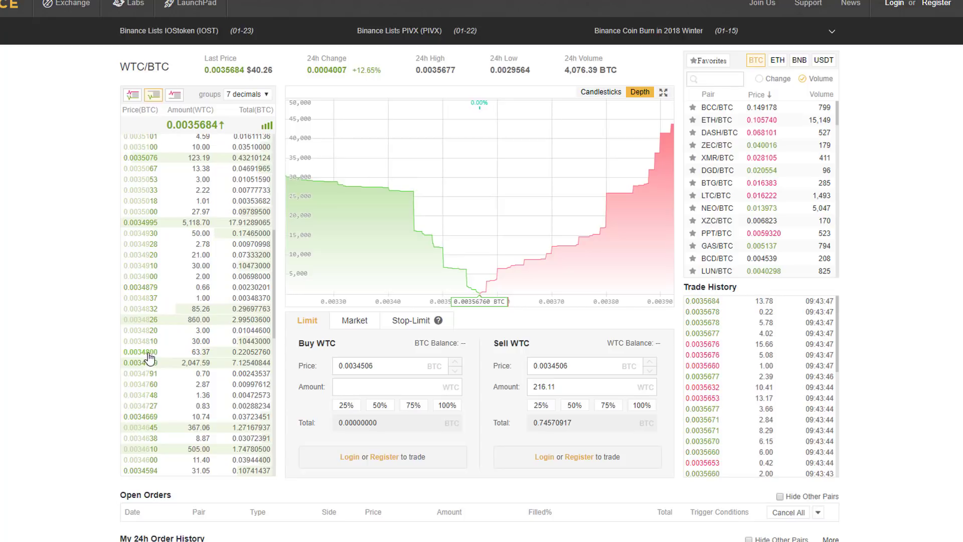
{"action": "left_click", "coordinate": [142, 329]}
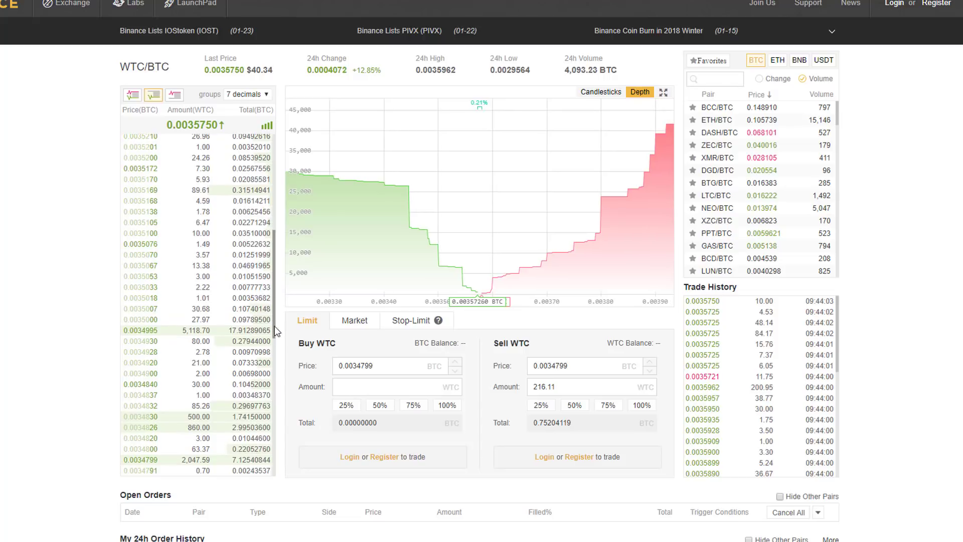
Inspect the large bids further down the order book and fill the order form with the price 0.0034800
{"action": "scroll", "coordinate": [275, 374], "scroll_direction": "down", "scroll_amount": 3}
{"action": "scroll", "coordinate": [278, 386], "scroll_direction": "down", "scroll_amount": 2}
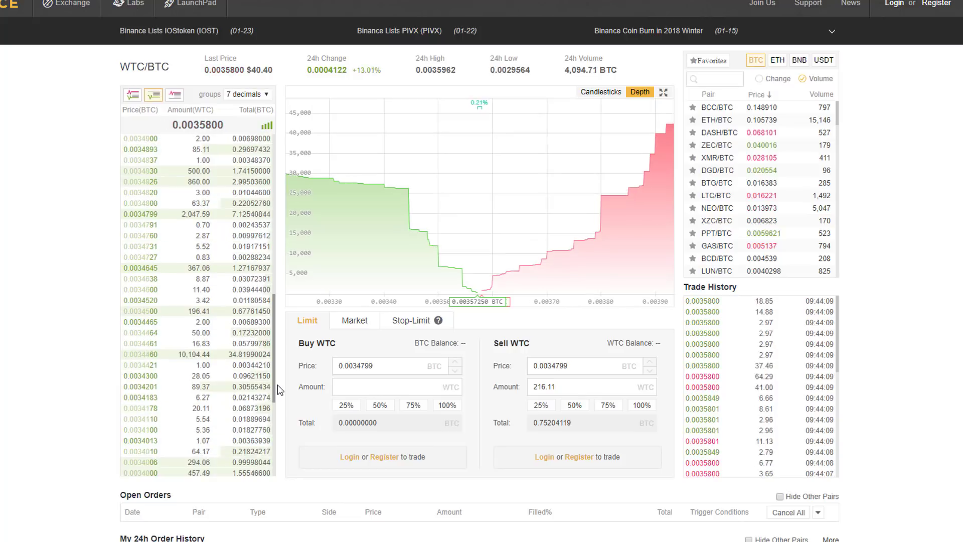
{"action": "left_click_drag", "start_coordinate": [279, 389], "coordinate": [282, 349]}
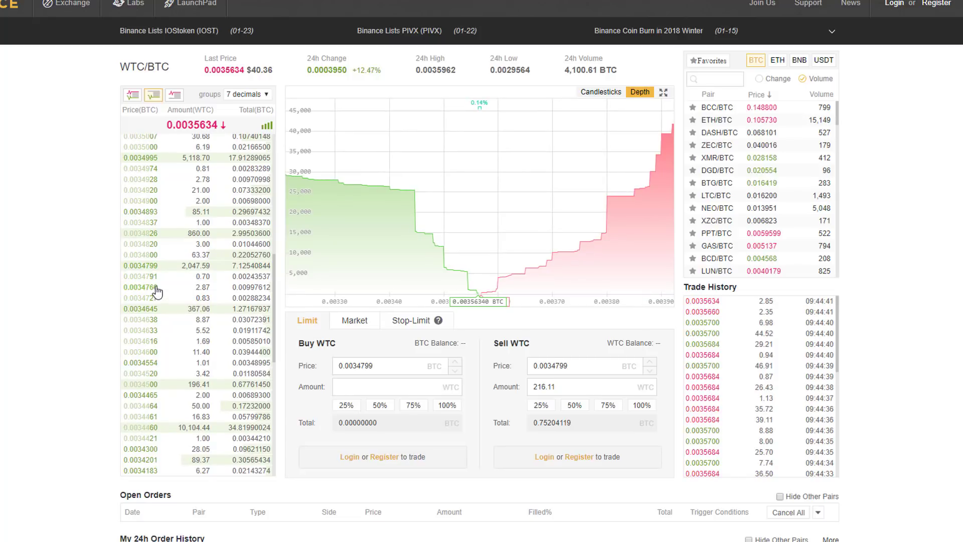
{"action": "left_click", "coordinate": [162, 255]}
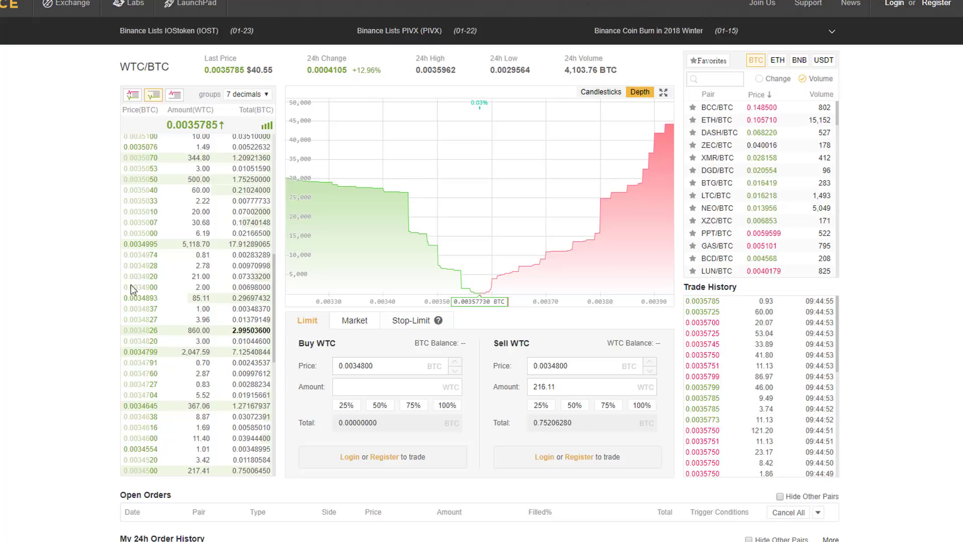
Set the limit buy price for WTC to 0.0034815 BTC
{"action": "left_click", "coordinate": [393, 366]}
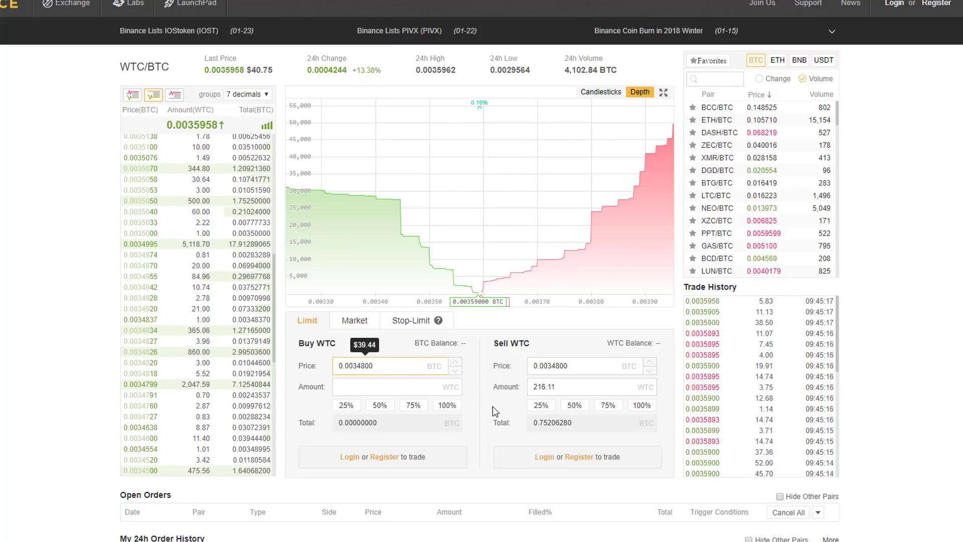
{"action": "key", "text": "BackSpace"}
{"action": "key", "text": "BackSpace"}
{"action": "type", "text": "1"}
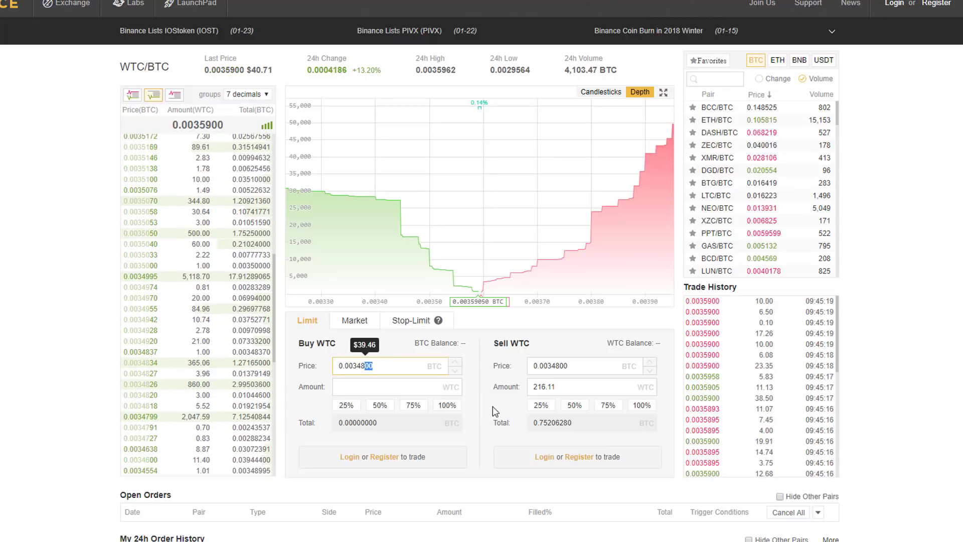
{"action": "type", "text": "5"}
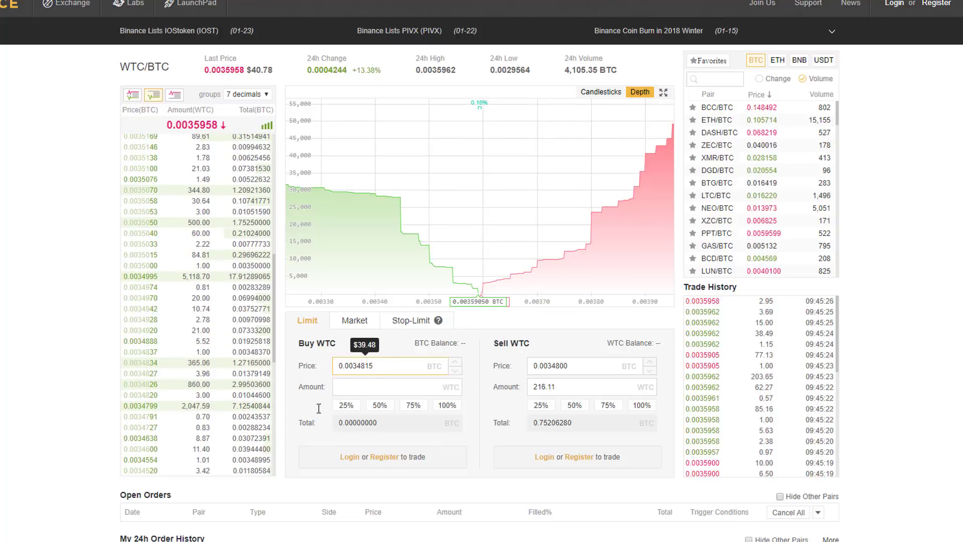
{"action": "left_click", "coordinate": [361, 389]}
{"action": "left_click", "coordinate": [420, 363]}
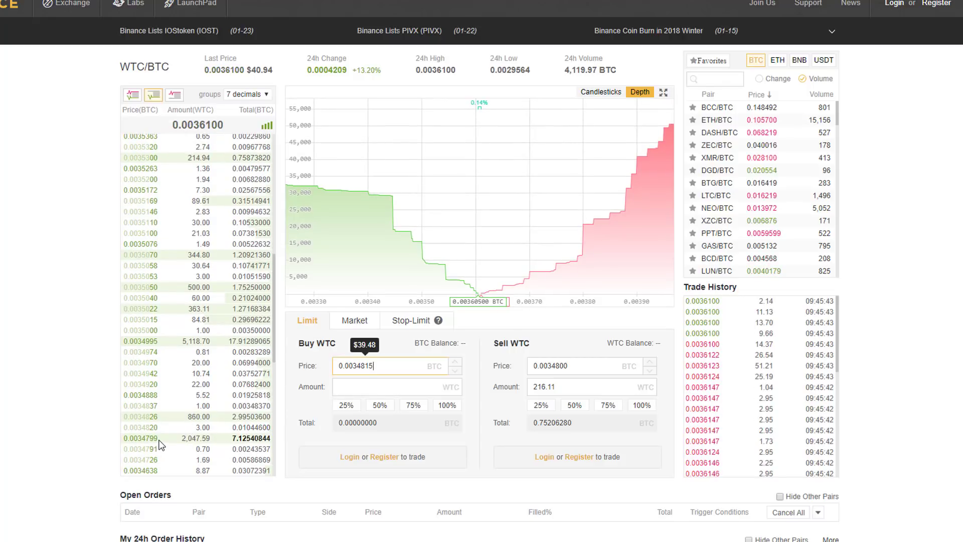
Check WTC's newest net volume in the Binance Volume Monitor and compare the market depth with the candlesticks on the WTC/BTC trade page
{"action": "left_click", "coordinate": [595, 100]}
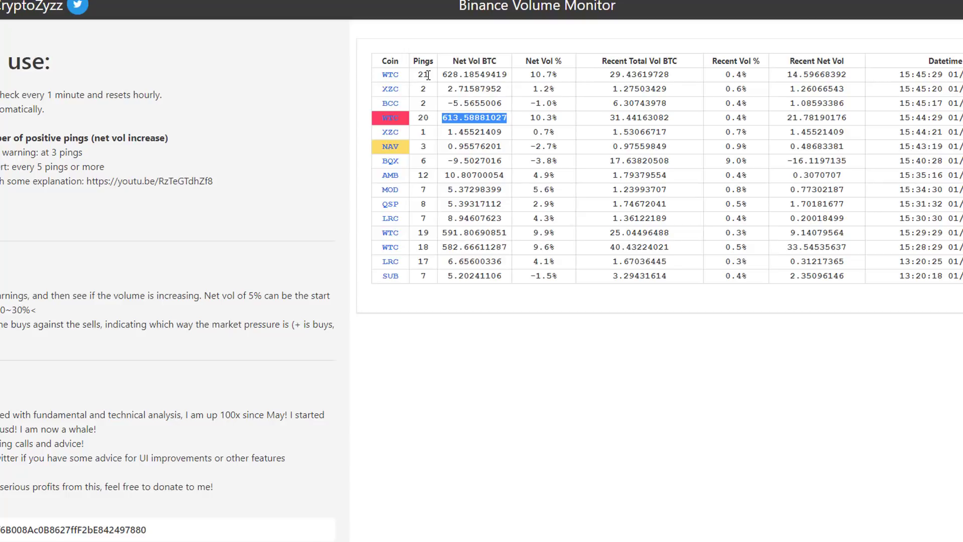
{"action": "double_click", "coordinate": [456, 74]}
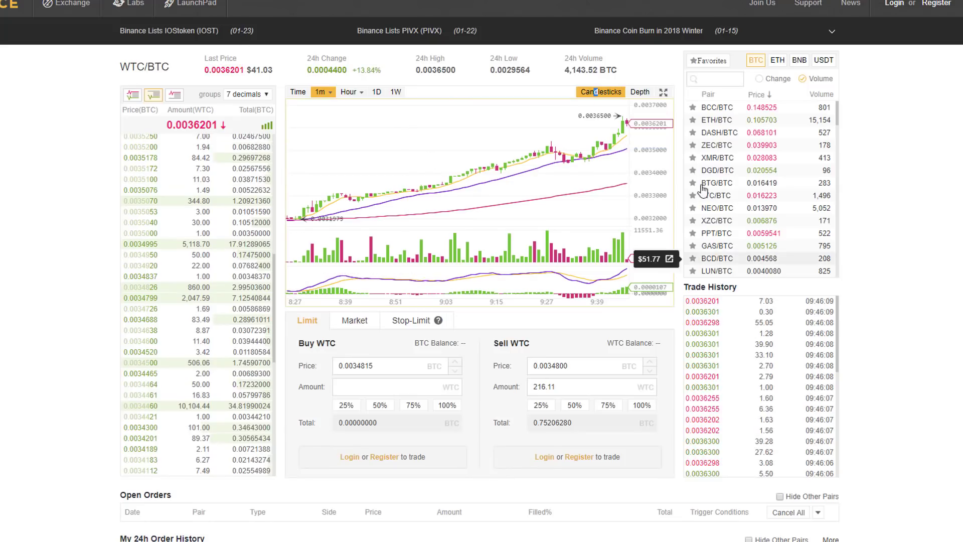
{"action": "left_click", "coordinate": [643, 92]}
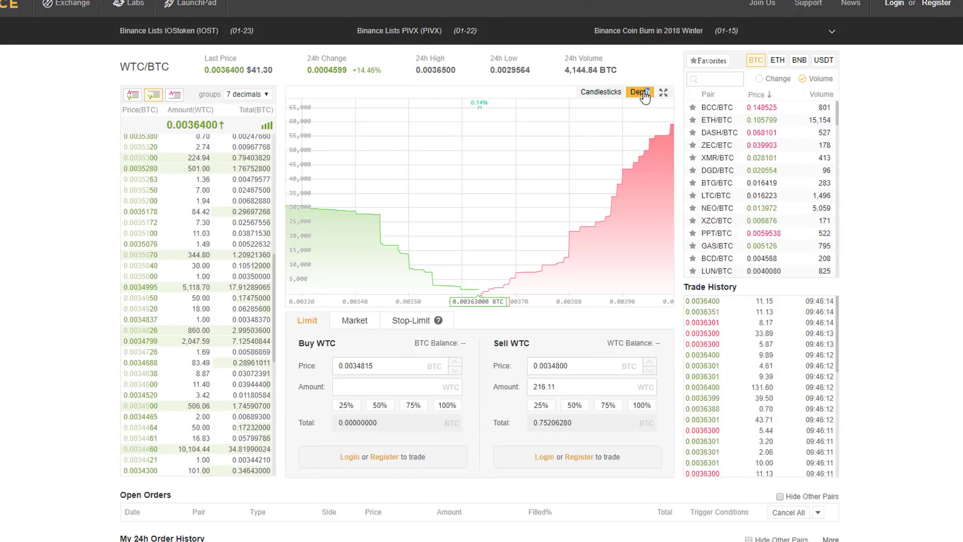
{"action": "left_click", "coordinate": [607, 93]}
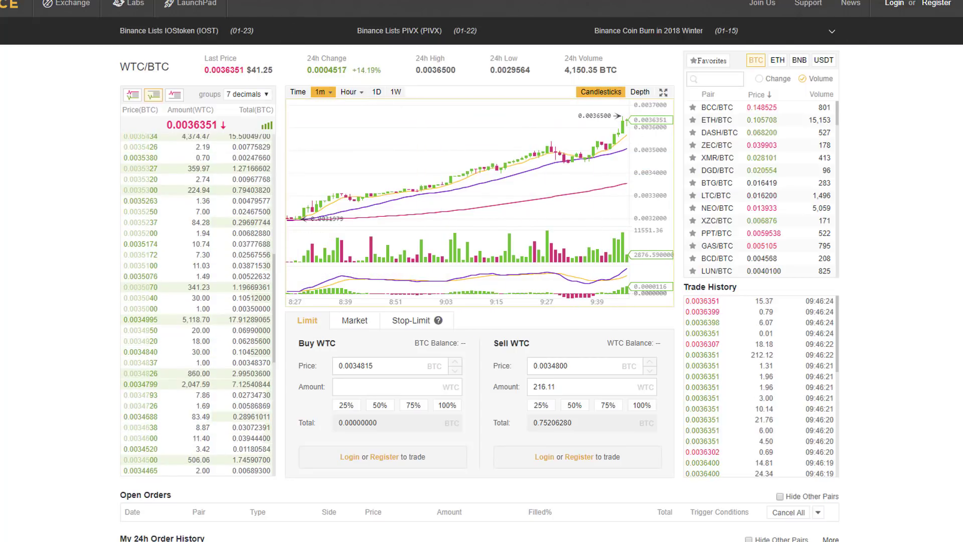
Switch to the Coinigy chart and raise the long position so its target sits just below the latest high, starting just after the last candle
{"action": "key", "text": "alt+Tab"}
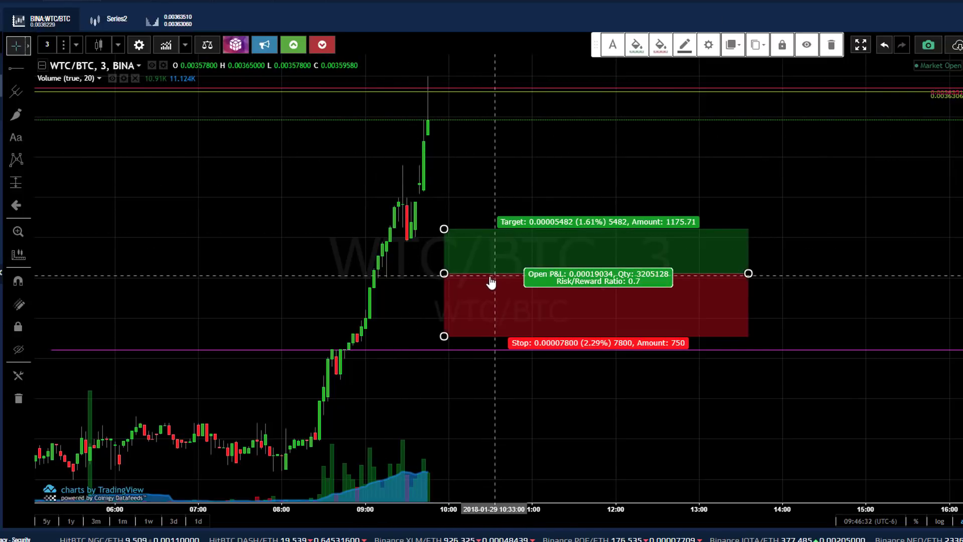
{"action": "left_click_drag", "start_coordinate": [489, 279], "coordinate": [517, 141]}
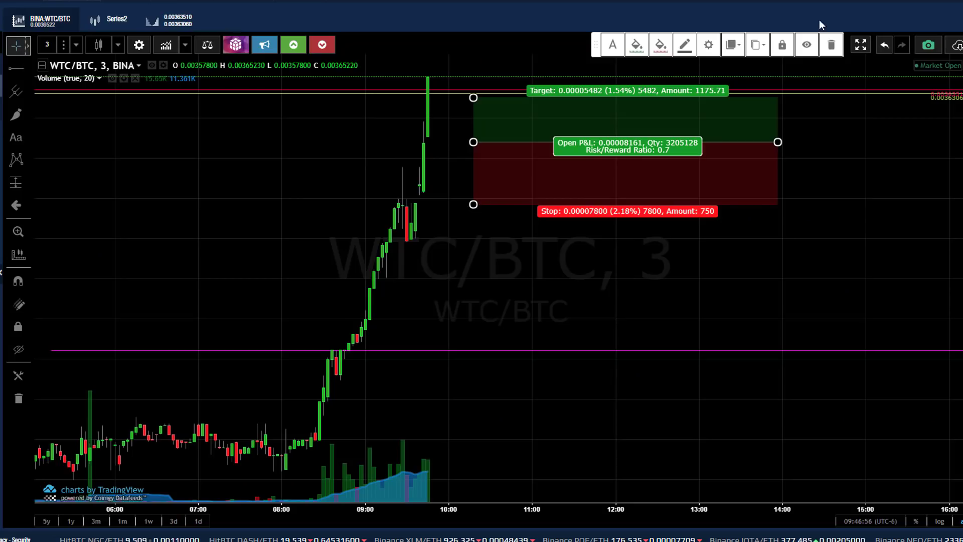
{"action": "mouse_move", "coordinate": [510, 159]}
{"action": "left_mouse_down"}
{"action": "mouse_move", "coordinate": [495, 132]}
{"action": "mouse_move", "coordinate": [480, 134]}
{"action": "mouse_move", "coordinate": [488, 167]}
{"action": "left_mouse_up"}
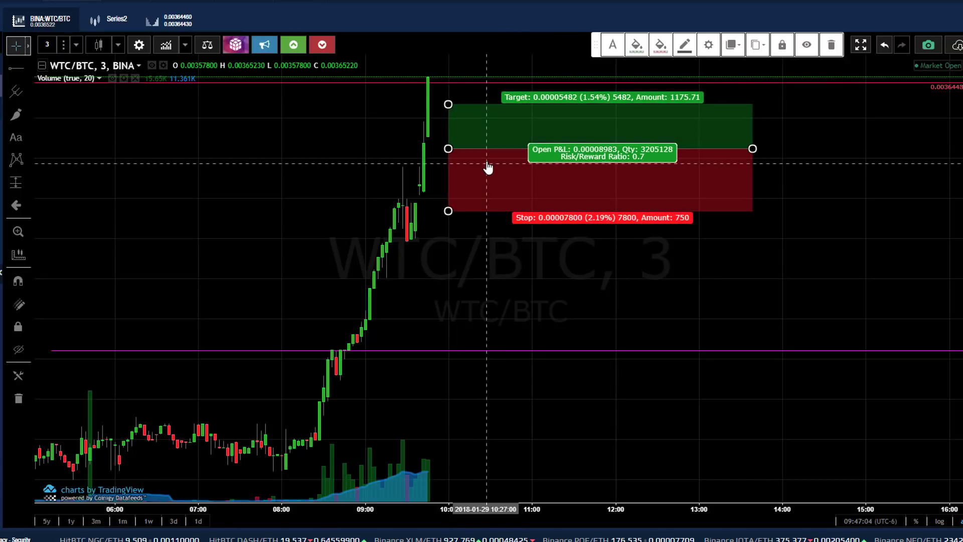
{"action": "left_click", "coordinate": [491, 206]}
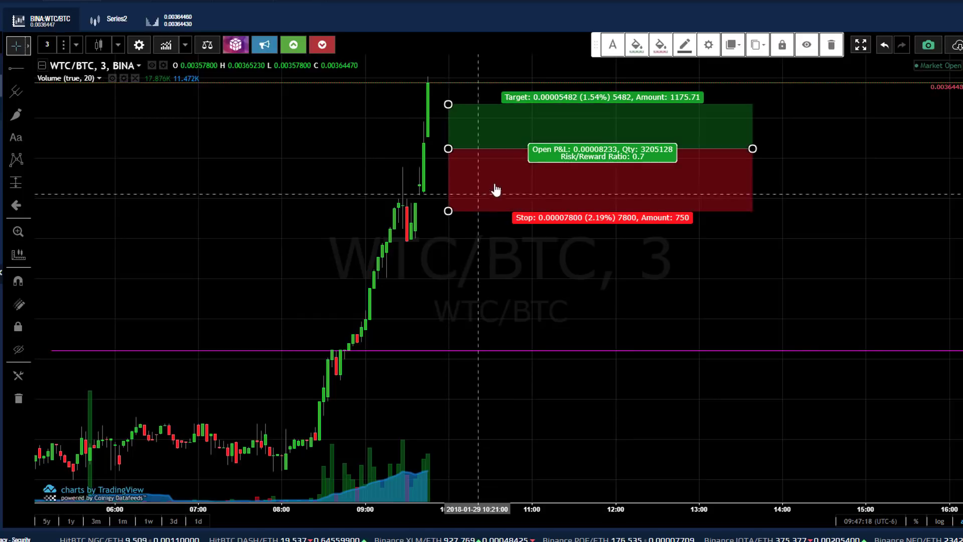
{"action": "mouse_move", "coordinate": [489, 162]}
{"action": "left_mouse_down"}
{"action": "mouse_move", "coordinate": [481, 152]}
{"action": "mouse_move", "coordinate": [389, 142]}
{"action": "left_mouse_up"}
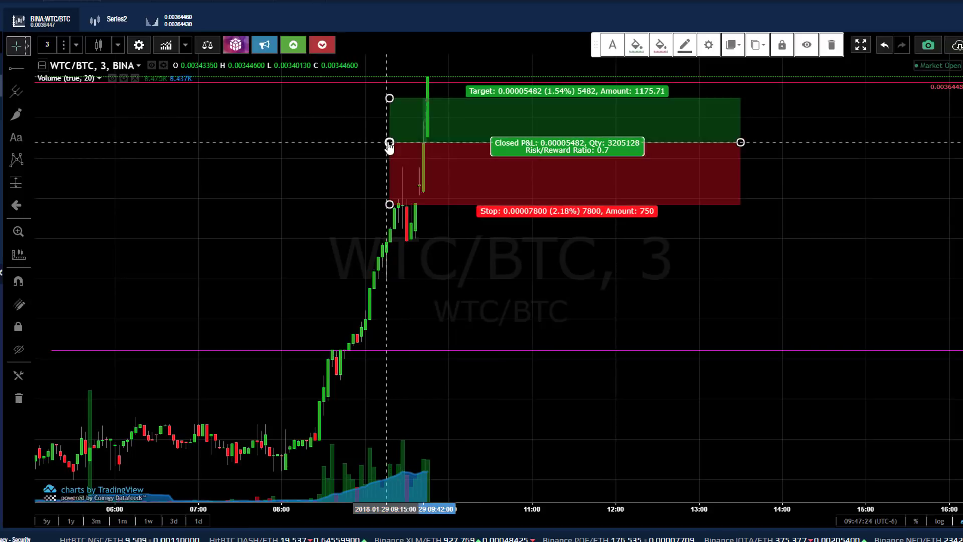
{"action": "left_click", "coordinate": [805, 172]}
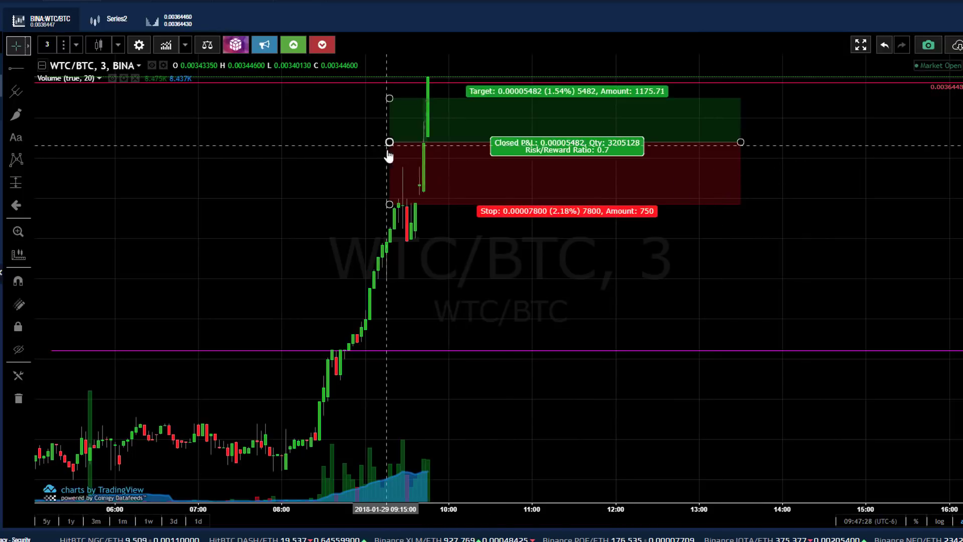
{"action": "left_click_drag", "start_coordinate": [390, 143], "coordinate": [453, 141]}
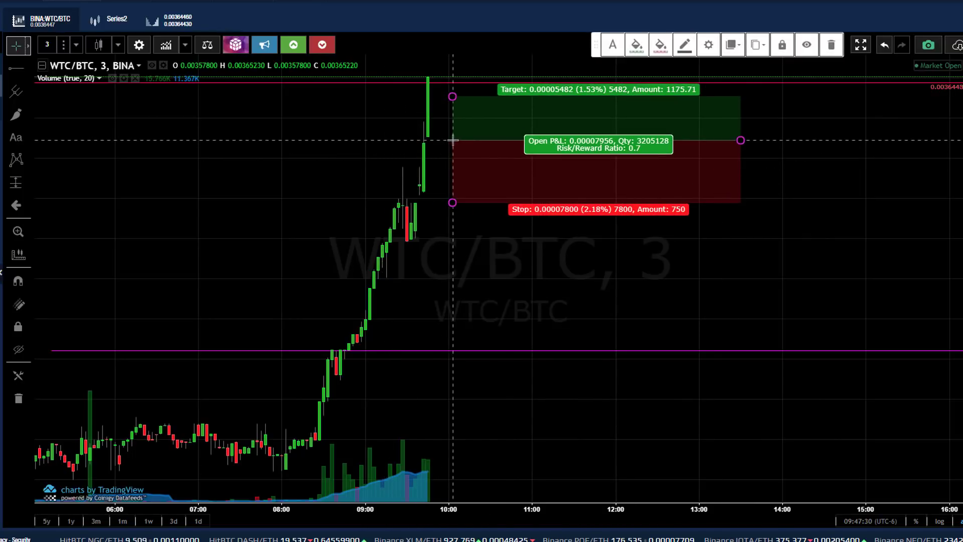
Change the WTC/BTC chart's interval to 1 minute and frame the recent rally's candles
{"action": "left_click", "coordinate": [48, 47]}
{"action": "left_click", "coordinate": [52, 64]}
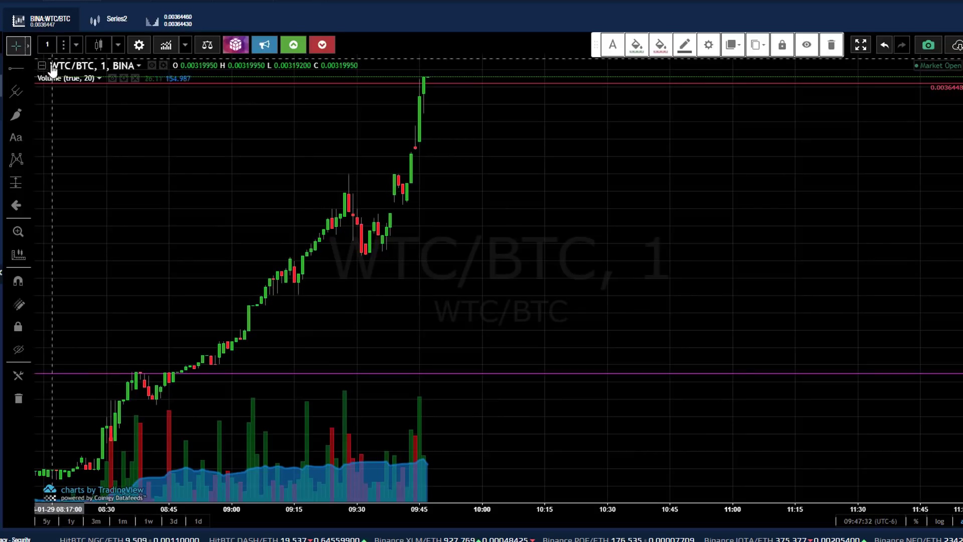
{"action": "scroll", "coordinate": [544, 233], "scroll_direction": "down", "scroll_amount": 4}
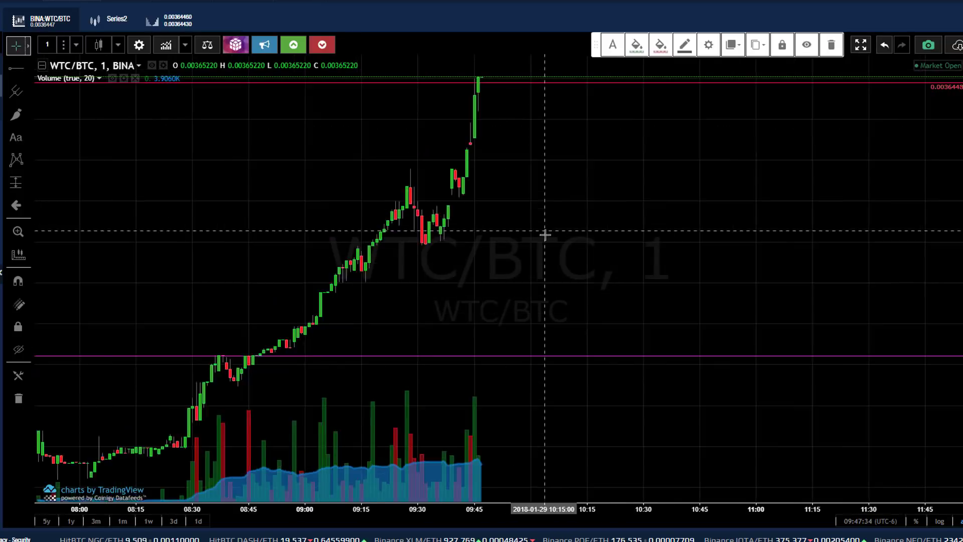
{"action": "scroll", "coordinate": [544, 234], "scroll_direction": "up", "scroll_amount": 5}
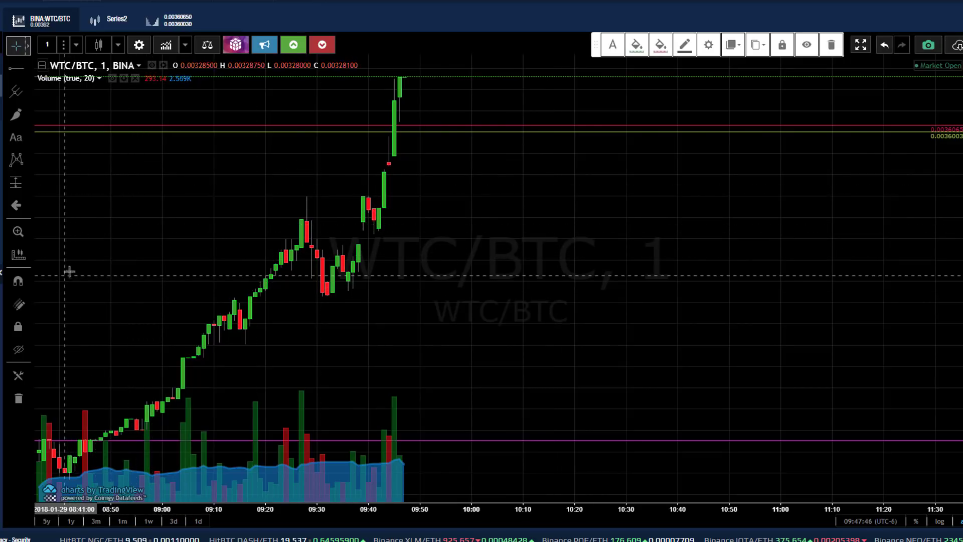
Draw two horizontal rays, one at the low of the recent pullback and one at the candle-body top of the peak before it
{"action": "left_click", "coordinate": [25, 70]}
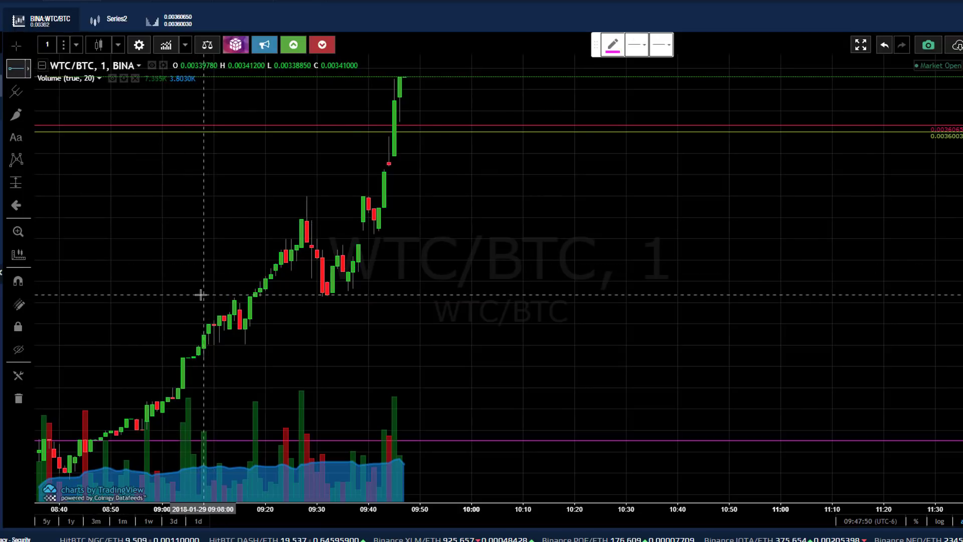
{"action": "left_click", "coordinate": [157, 296]}
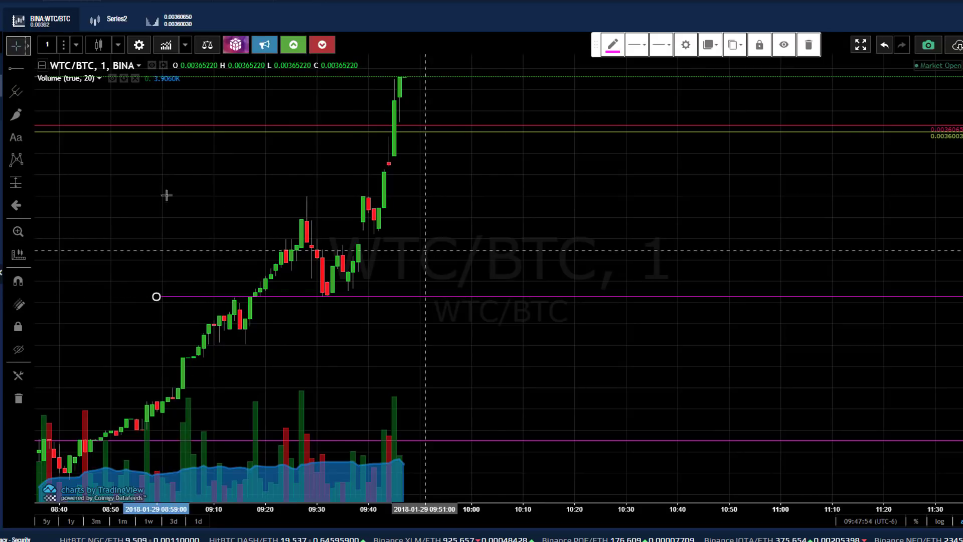
{"action": "left_click", "coordinate": [19, 74]}
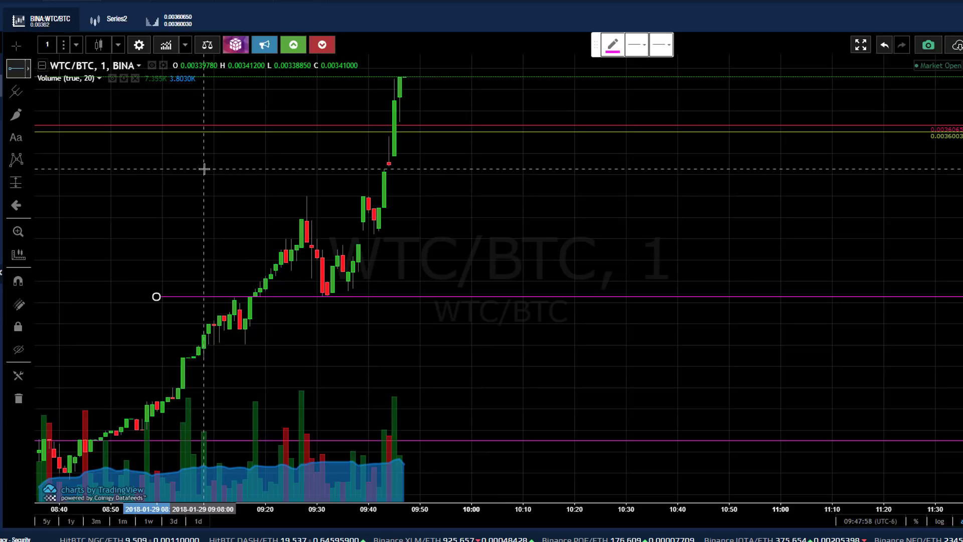
{"action": "left_click", "coordinate": [197, 218]}
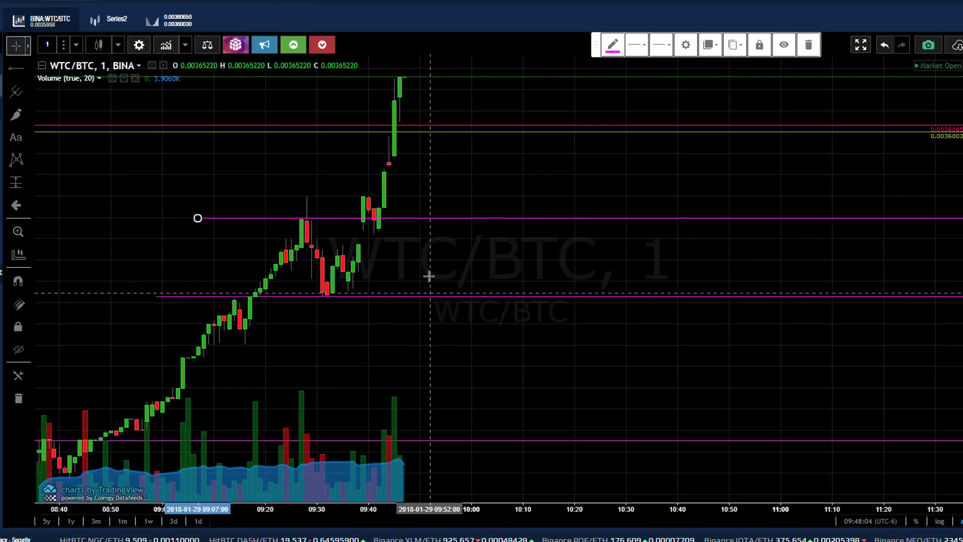
Measure the price drop from the upper new ray down to the lower one
{"action": "left_click", "coordinate": [466, 221], "text": "shift"}
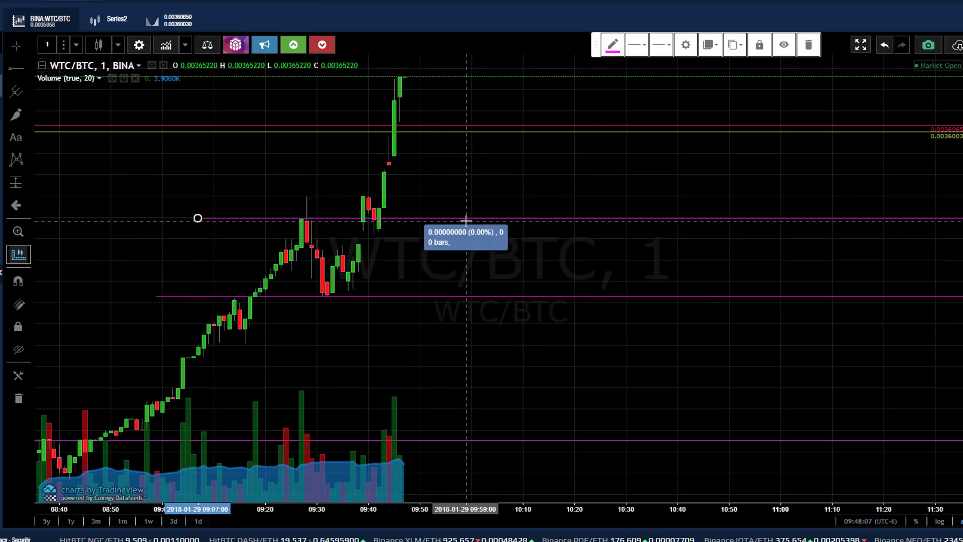
{"action": "left_click", "coordinate": [501, 294]}
{"action": "left_click", "coordinate": [501, 294]}
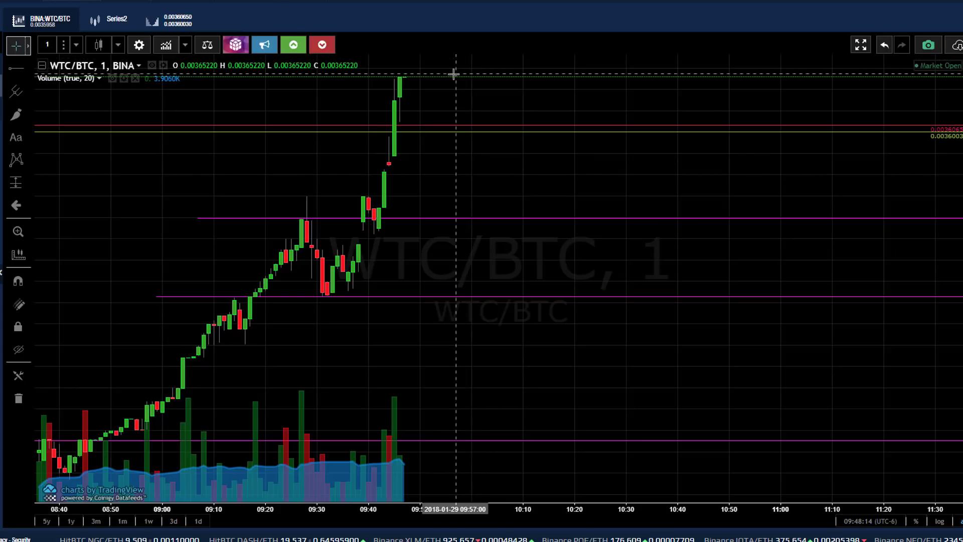
Measure the price rise from midway between the two new rays to just below the current bid line, and clear the measurement
{"action": "left_click", "coordinate": [487, 255], "text": "shift"}
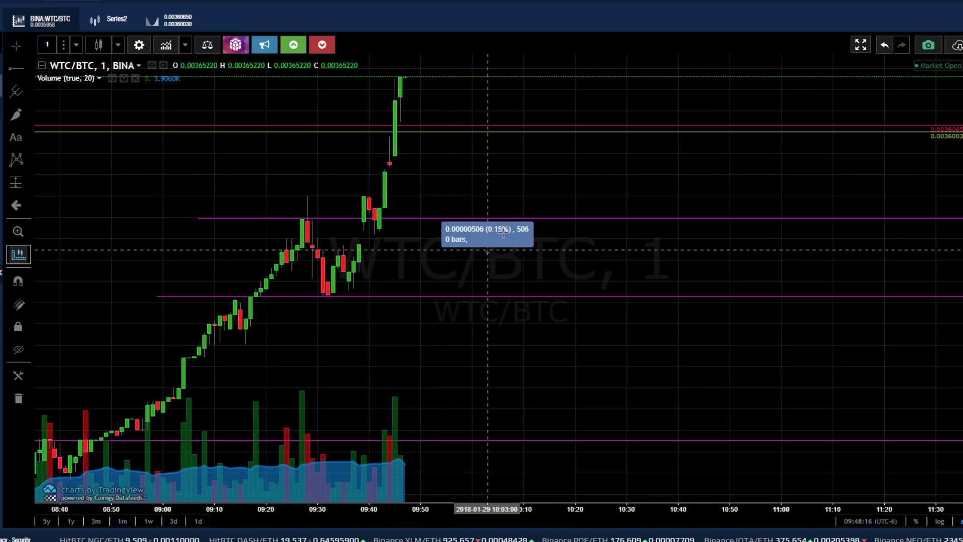
{"action": "left_click", "coordinate": [552, 140]}
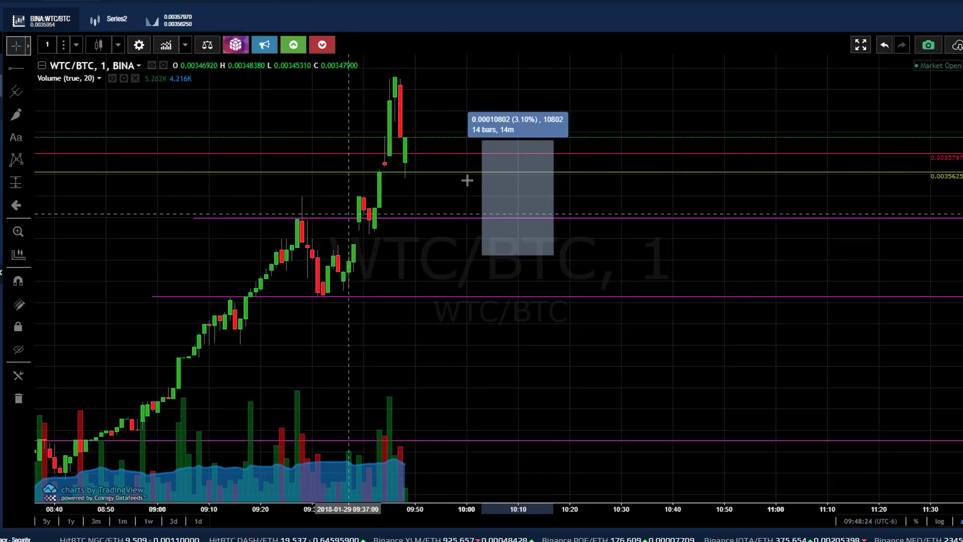
{"action": "left_click", "coordinate": [432, 173]}
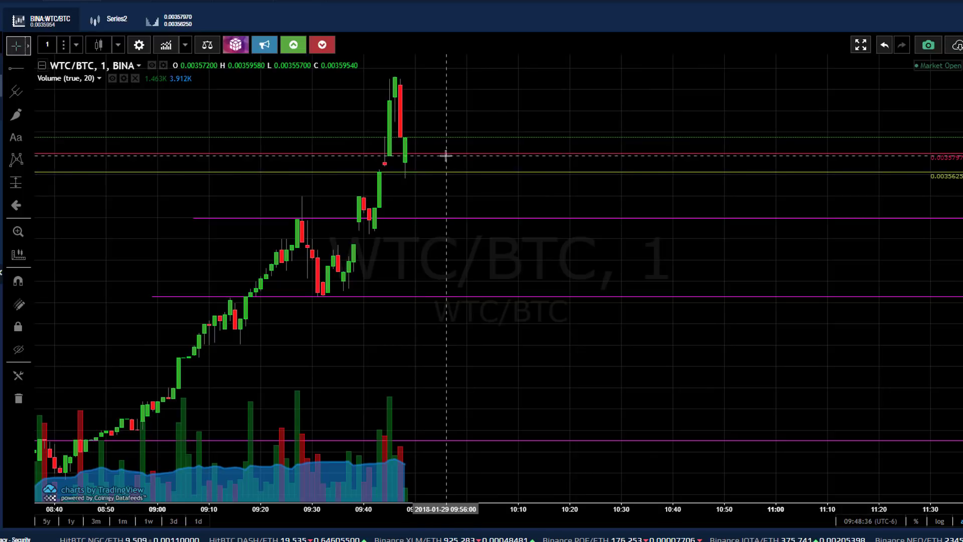
Measure the price rise from the current bid line to below the recent peak's high, and the drop from that high to the latest candle's low
{"action": "left_click", "coordinate": [449, 172], "text": "shift"}
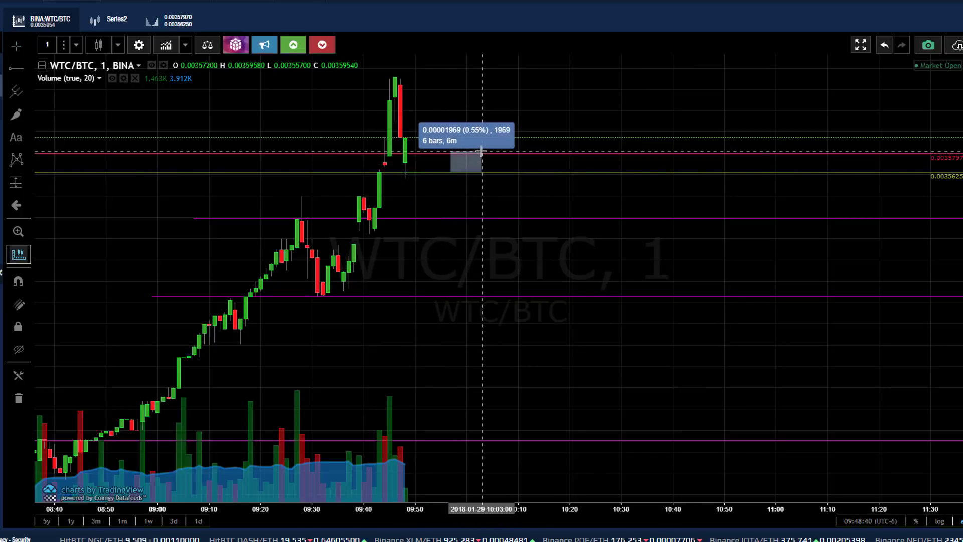
{"action": "left_click", "coordinate": [444, 100]}
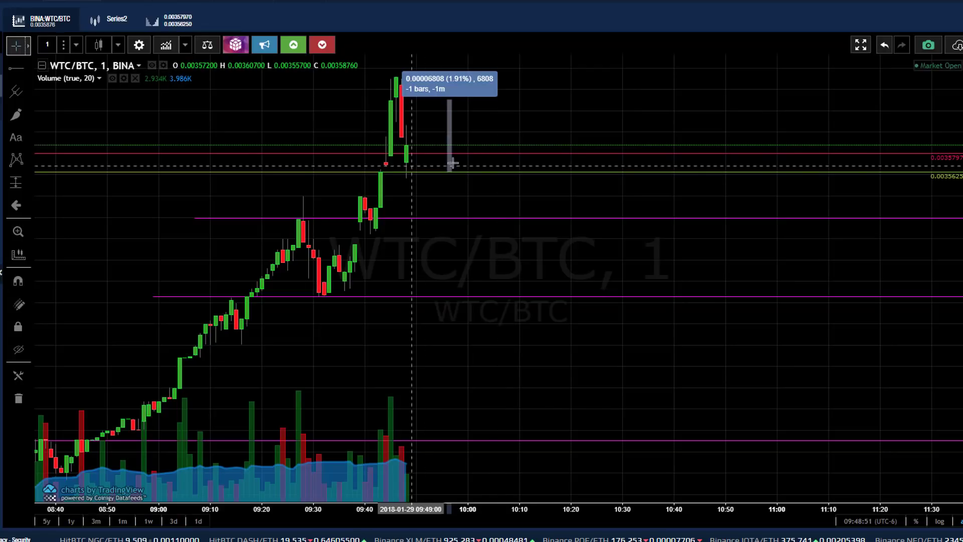
{"action": "left_click", "coordinate": [449, 161]}
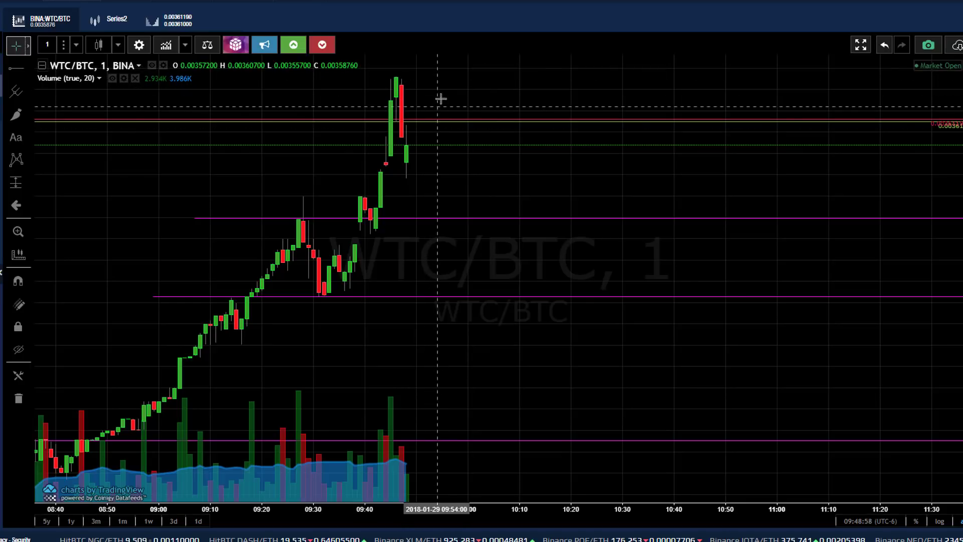
{"action": "left_click", "coordinate": [421, 76], "text": "shift"}
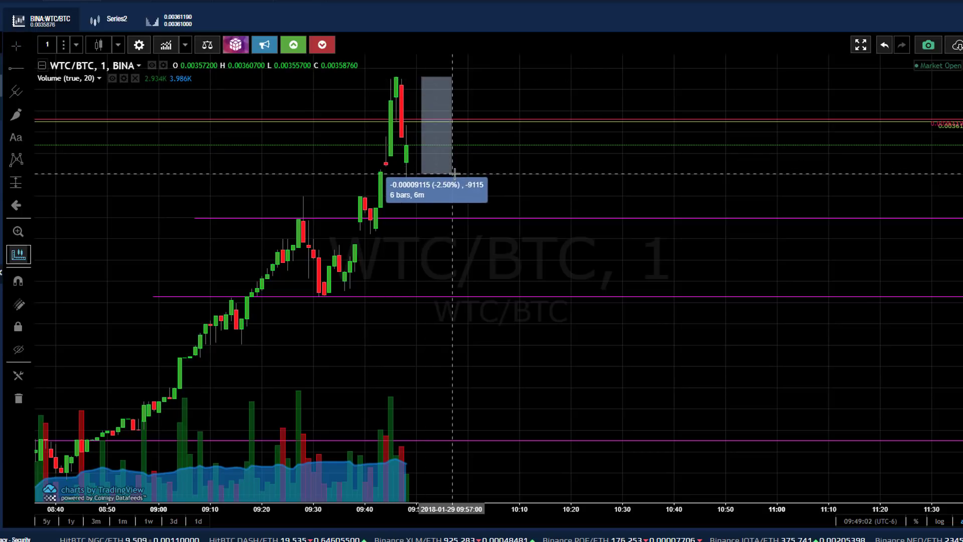
{"action": "left_click", "coordinate": [493, 93]}
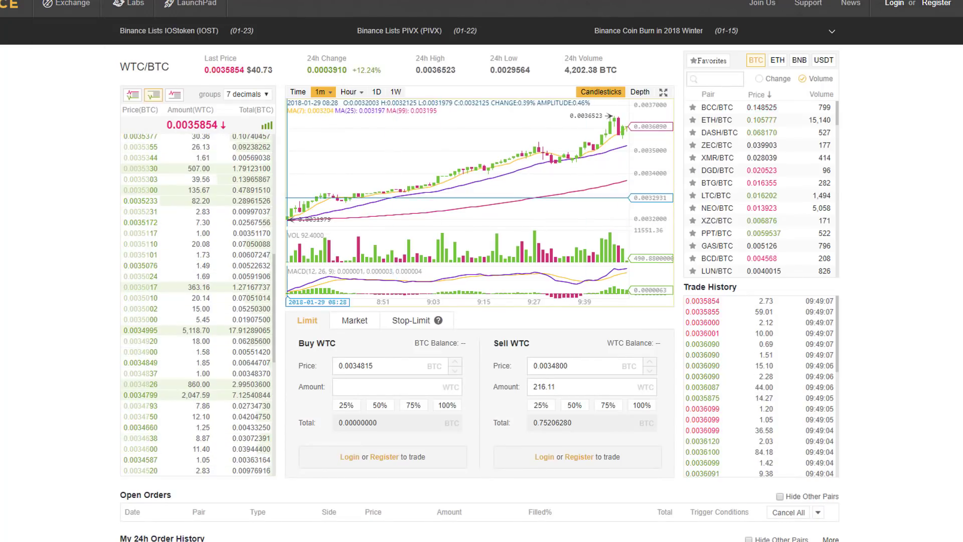
Switch to Binance, examine the WTC/BTC buy orders down to the 0.0033900 area, and restore the order book view showing both sides
{"action": "left_click", "coordinate": [132, 94]}
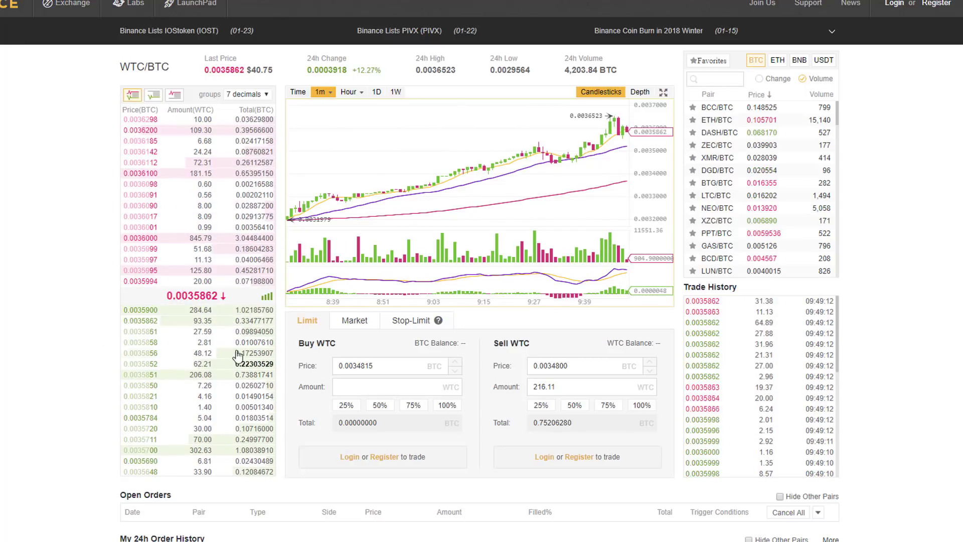
{"action": "left_click", "coordinate": [155, 95]}
{"action": "left_click_drag", "start_coordinate": [274, 201], "coordinate": [281, 366]}
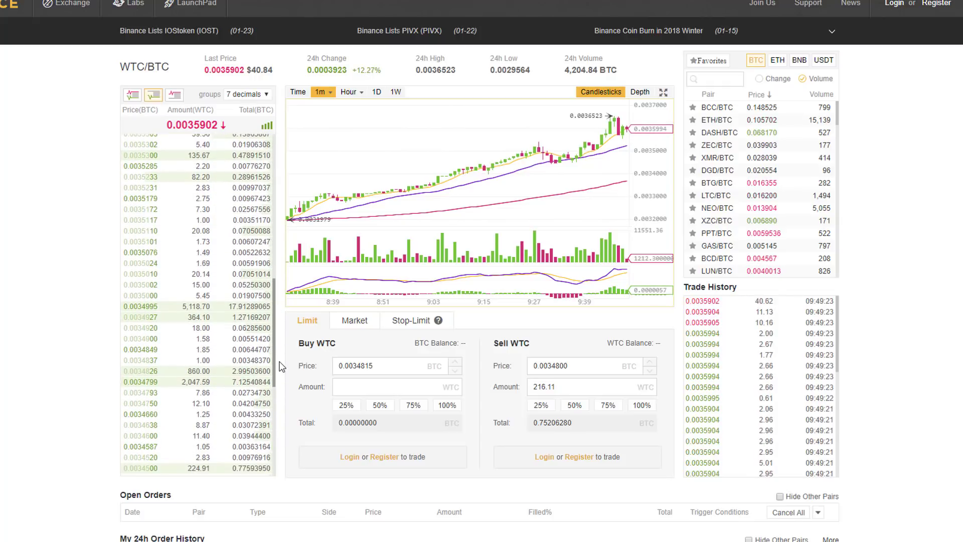
{"action": "scroll", "coordinate": [269, 430], "scroll_direction": "down", "scroll_amount": 6}
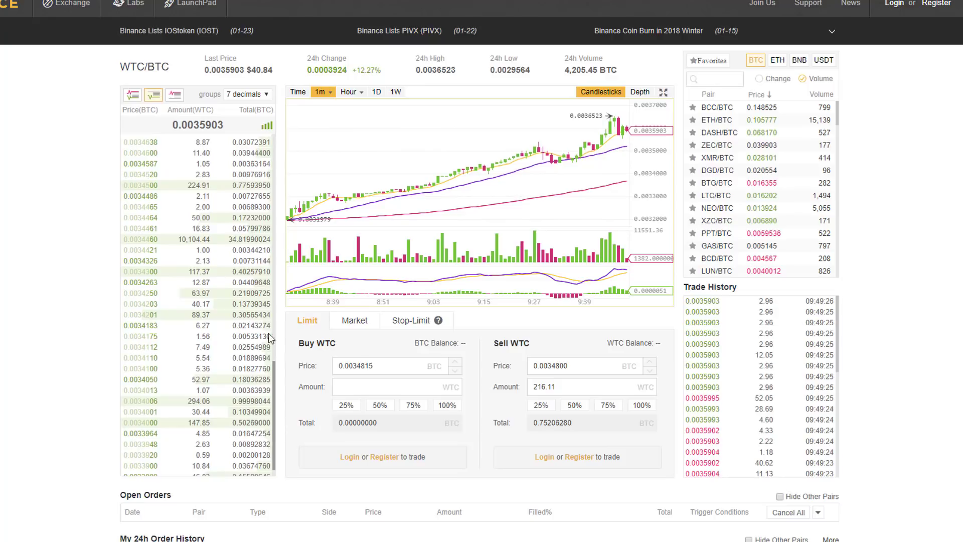
{"action": "left_click_drag", "start_coordinate": [272, 226], "coordinate": [280, 152]}
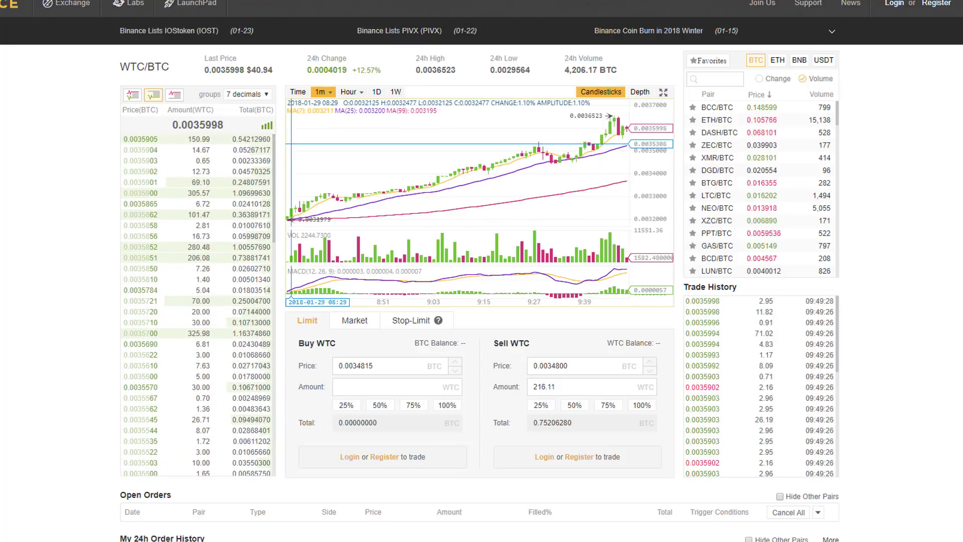
{"action": "left_click", "coordinate": [132, 96]}
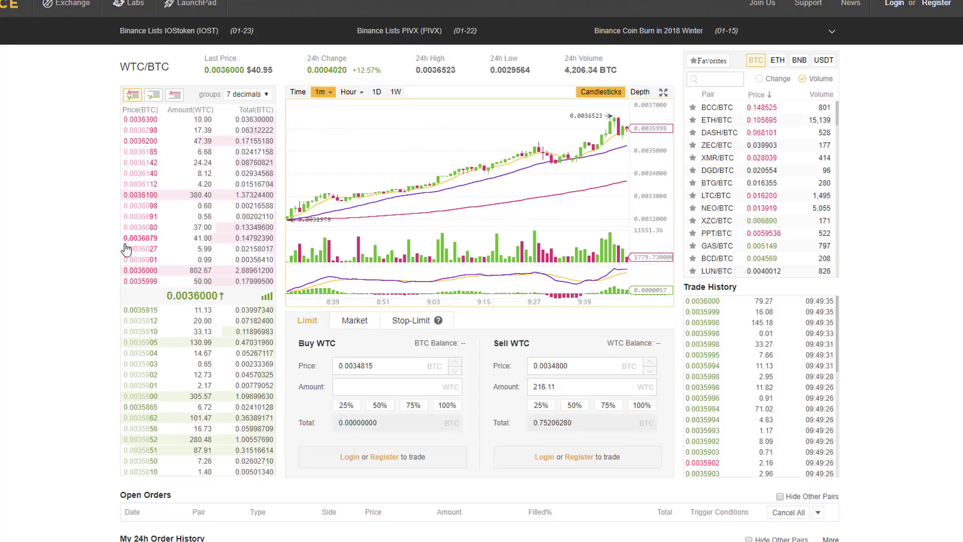
Examine Binance's WTC/BTC depth chart, return to candlesticks, and frame the latest 1-minute candles
{"action": "left_click", "coordinate": [638, 93]}
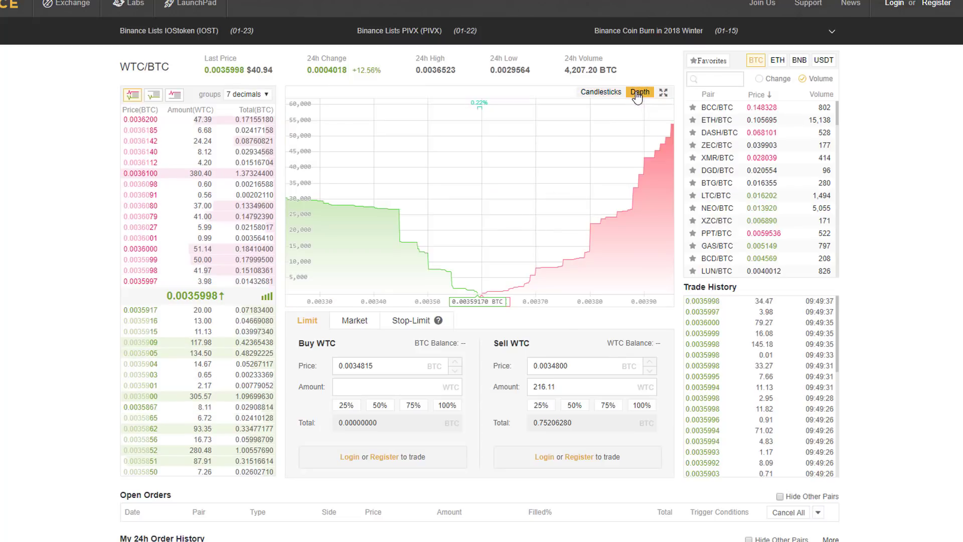
{"action": "left_click", "coordinate": [608, 92]}
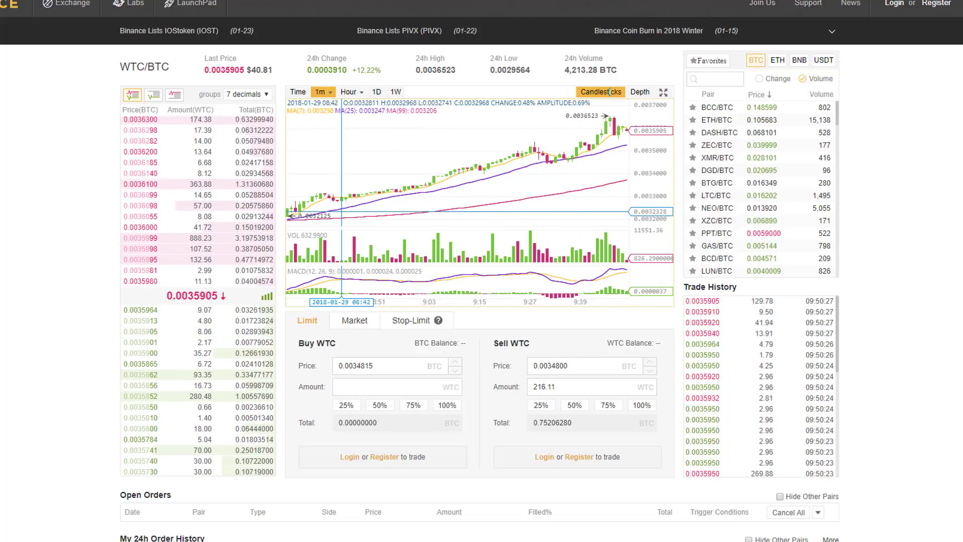
{"action": "scroll", "coordinate": [341, 211], "scroll_direction": "up", "scroll_amount": 5}
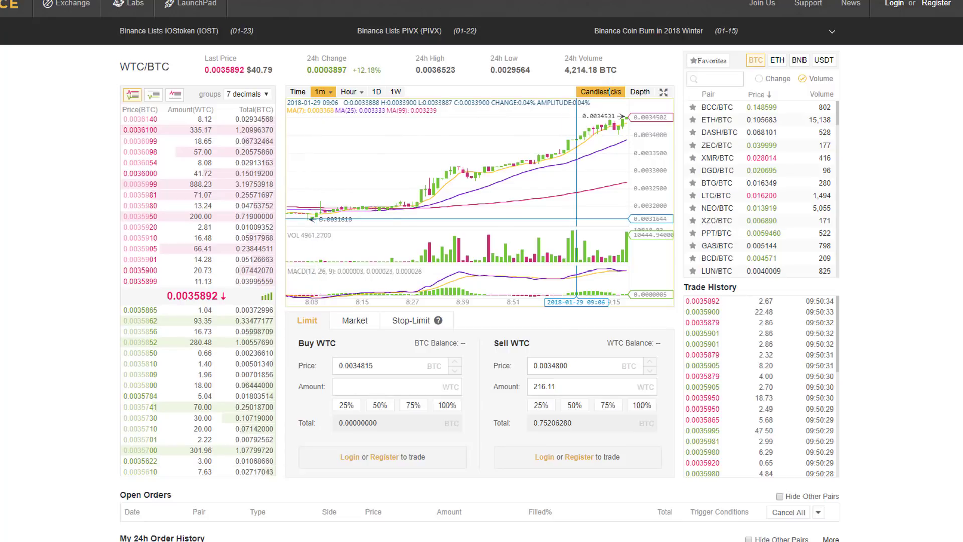
{"action": "left_click_drag", "start_coordinate": [585, 210], "coordinate": [388, 213]}
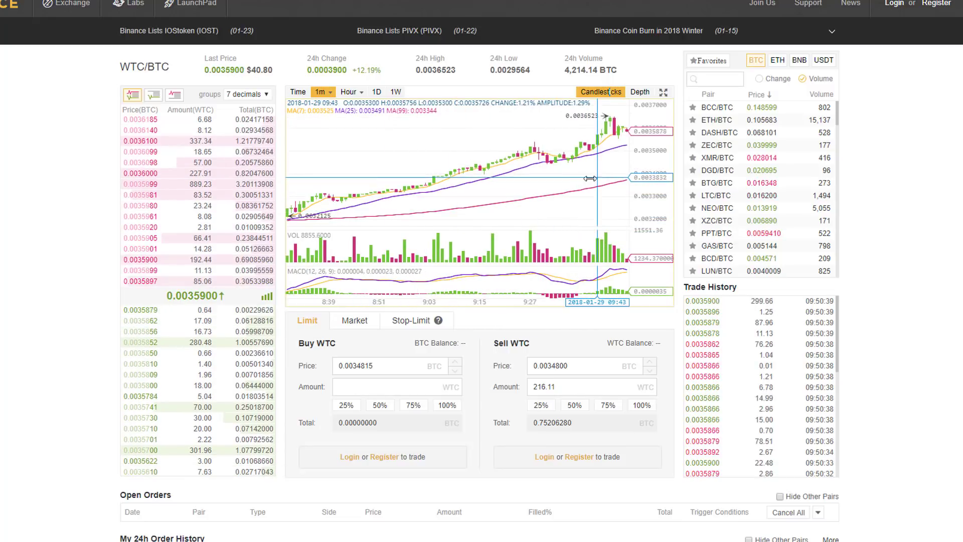
{"action": "left_click_drag", "start_coordinate": [597, 181], "coordinate": [572, 181]}
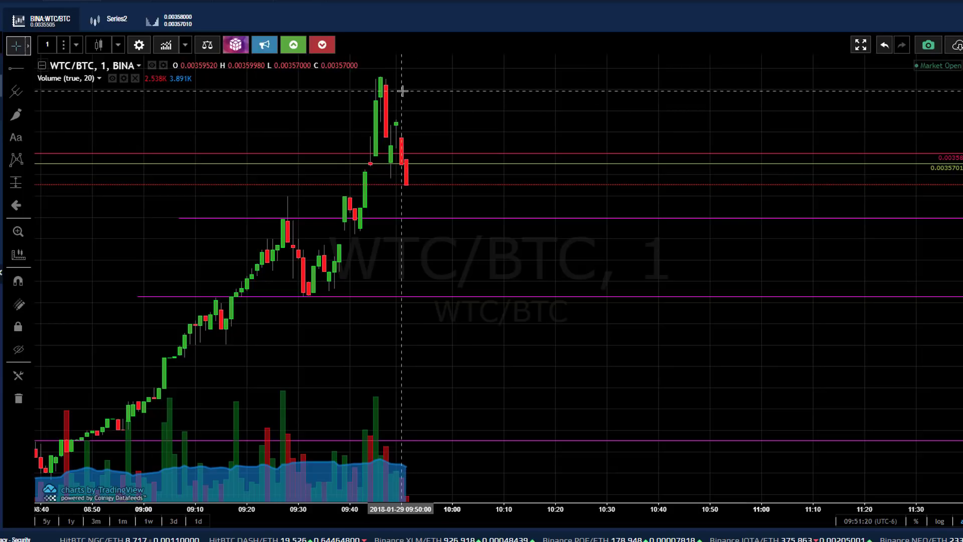
Switch to the Coinigy chart and measure the price drop from just below the ask line to just above the bid line
{"action": "left_click", "coordinate": [438, 177], "text": "shift"}
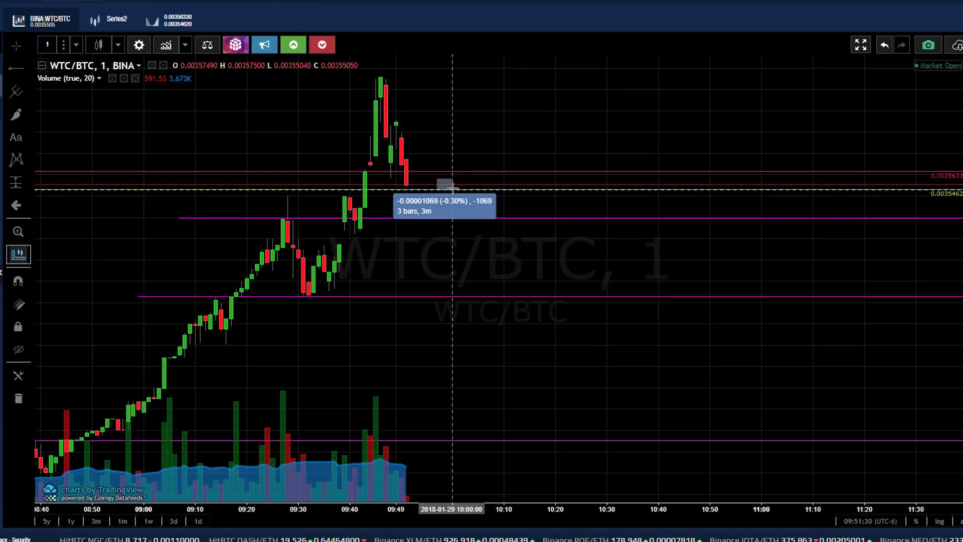
{"action": "left_click", "coordinate": [452, 187]}
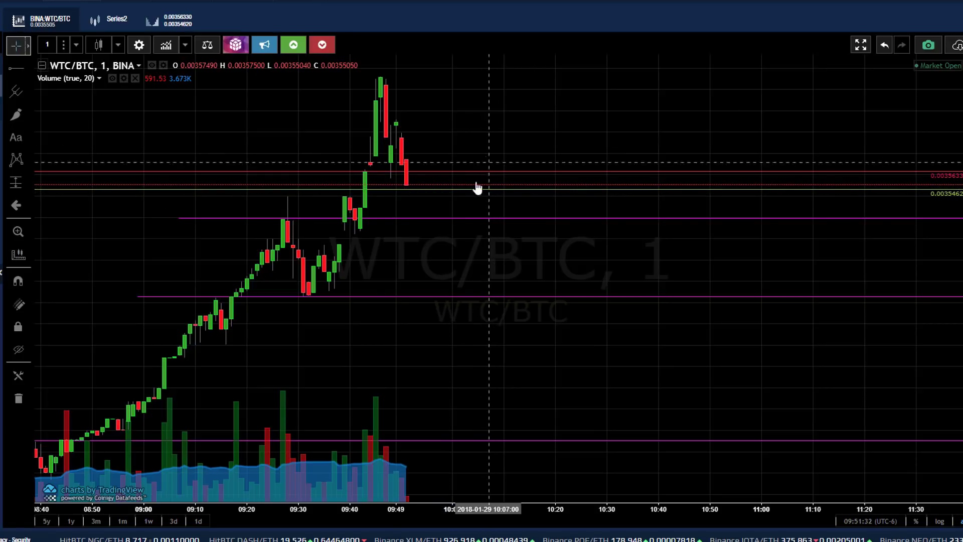
Compare the WTC/BTC chart at the 3-minute, 10-minute, 15-minute, 30-minute and 1-hour intervals, and check the position's target and stop
{"action": "left_click", "coordinate": [76, 45]}
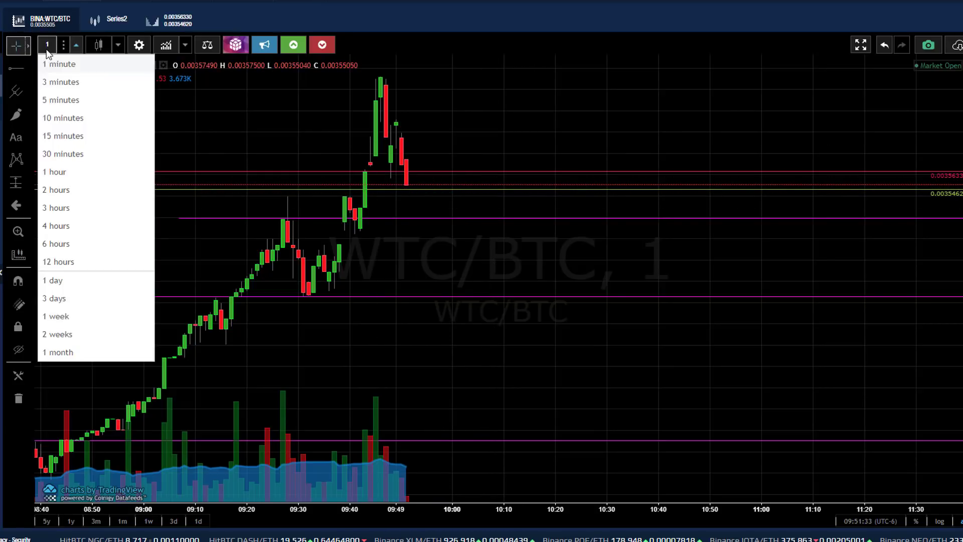
{"action": "left_click", "coordinate": [61, 83]}
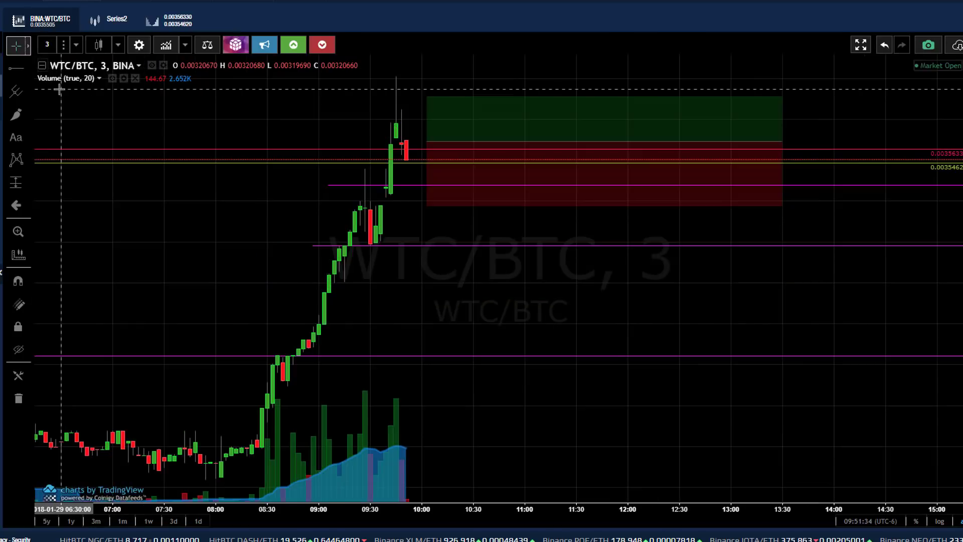
{"action": "left_click", "coordinate": [44, 43]}
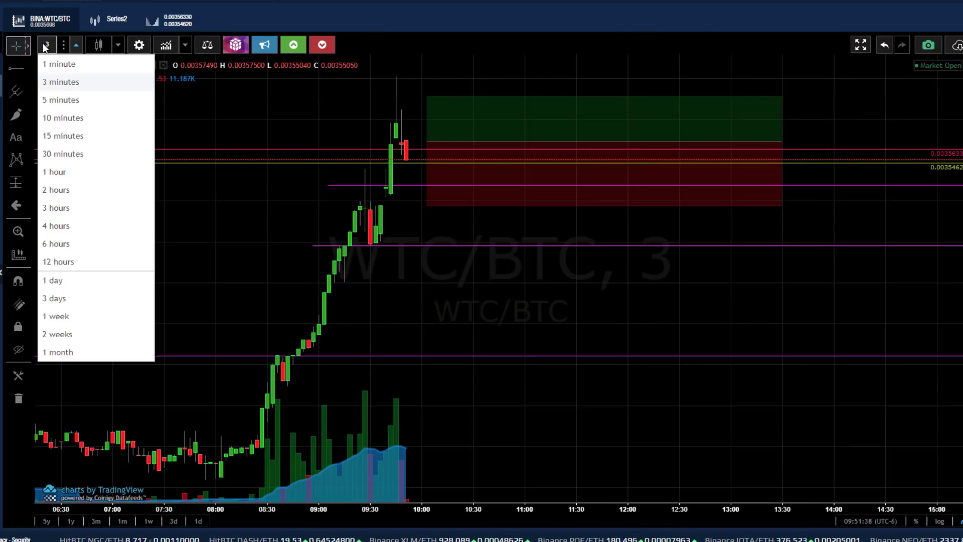
{"action": "left_click", "coordinate": [79, 121]}
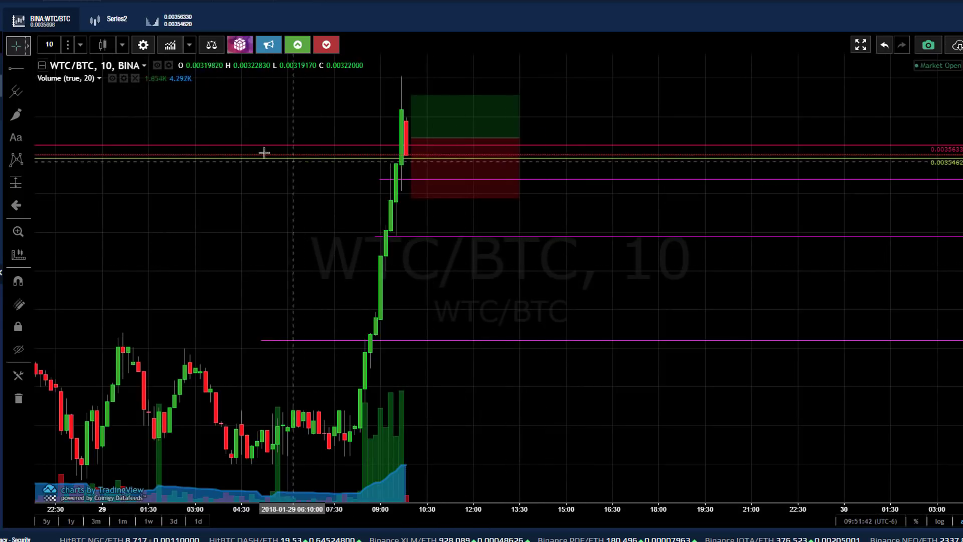
{"action": "left_click", "coordinate": [50, 44]}
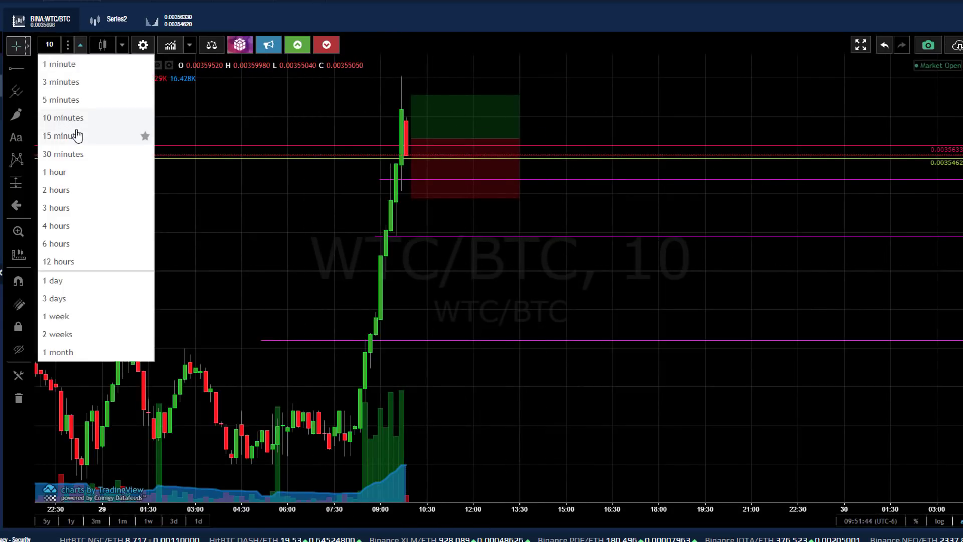
{"action": "left_click", "coordinate": [76, 134]}
{"action": "left_click", "coordinate": [49, 45]}
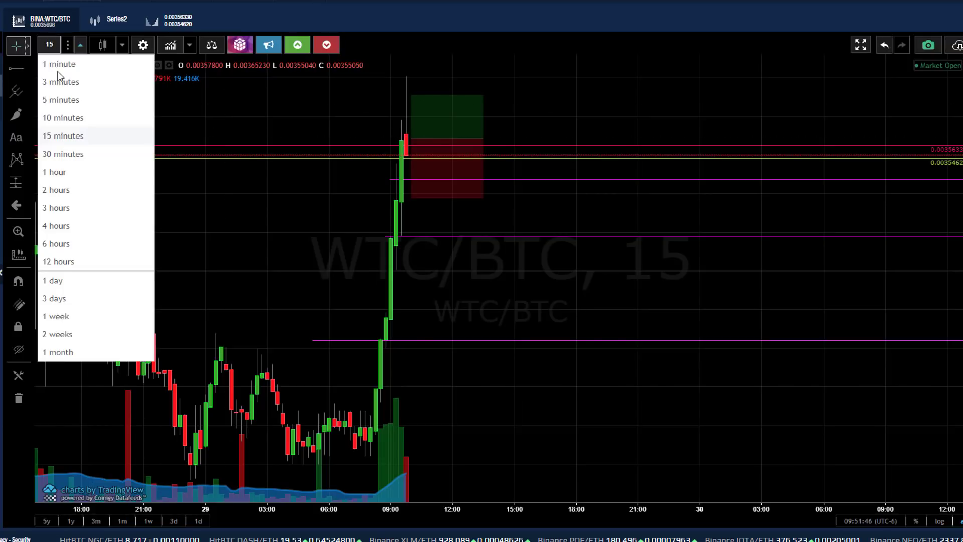
{"action": "left_click", "coordinate": [74, 154]}
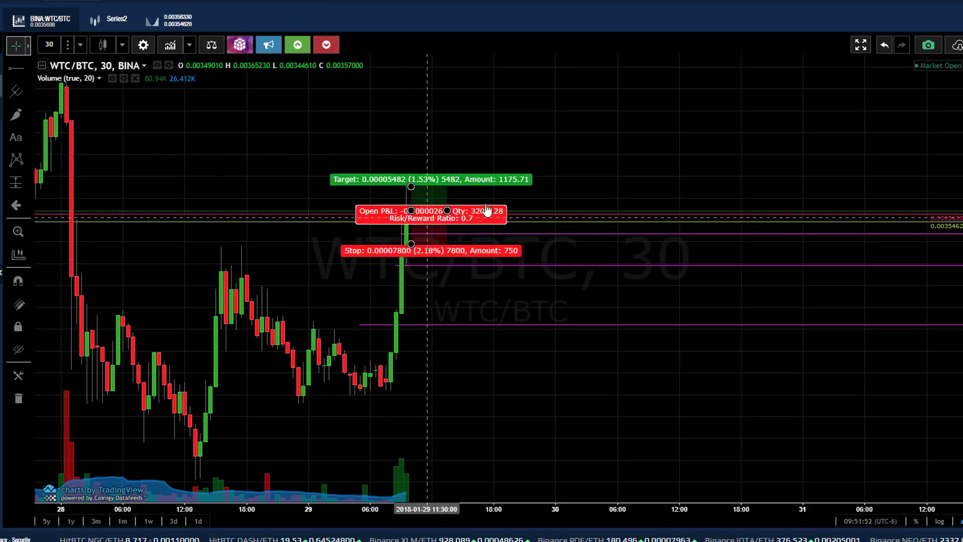
{"action": "left_click", "coordinate": [51, 46]}
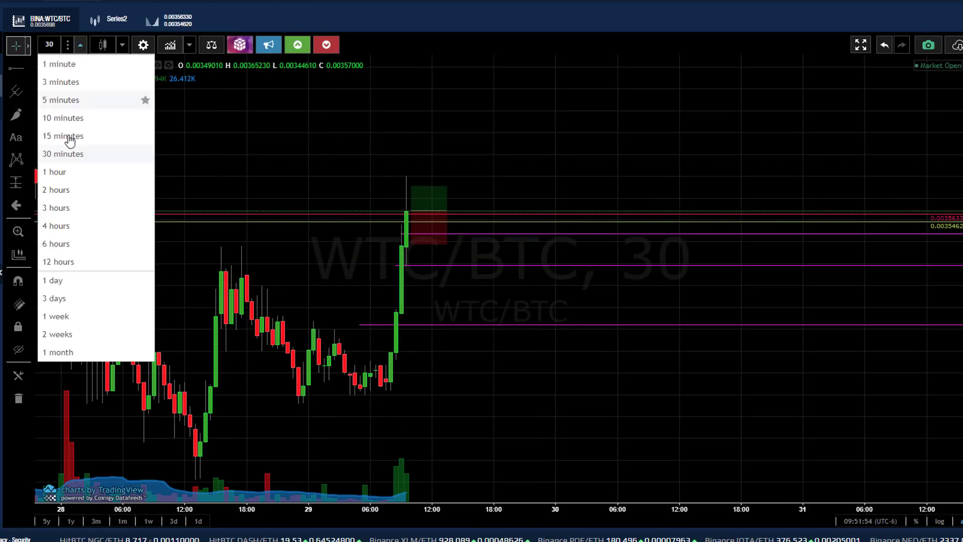
{"action": "left_click", "coordinate": [78, 170]}
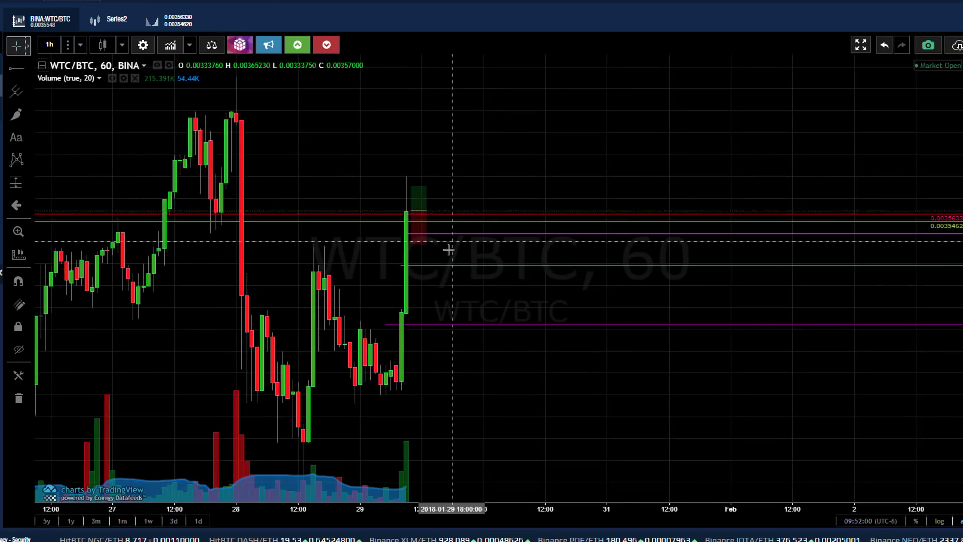
{"action": "mouse_move", "coordinate": [428, 223]}
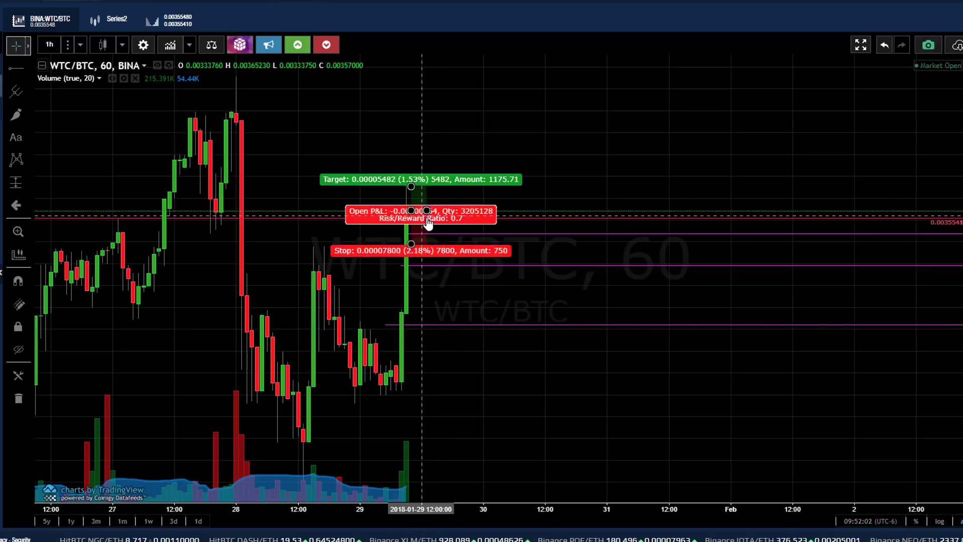
Set the chart interval to 3 minutes after viewing 5 minutes, and lower the uppermost magenta ray to just above the earlier peak's candle bodies
{"action": "left_click", "coordinate": [48, 50]}
{"action": "left_click", "coordinate": [56, 100]}
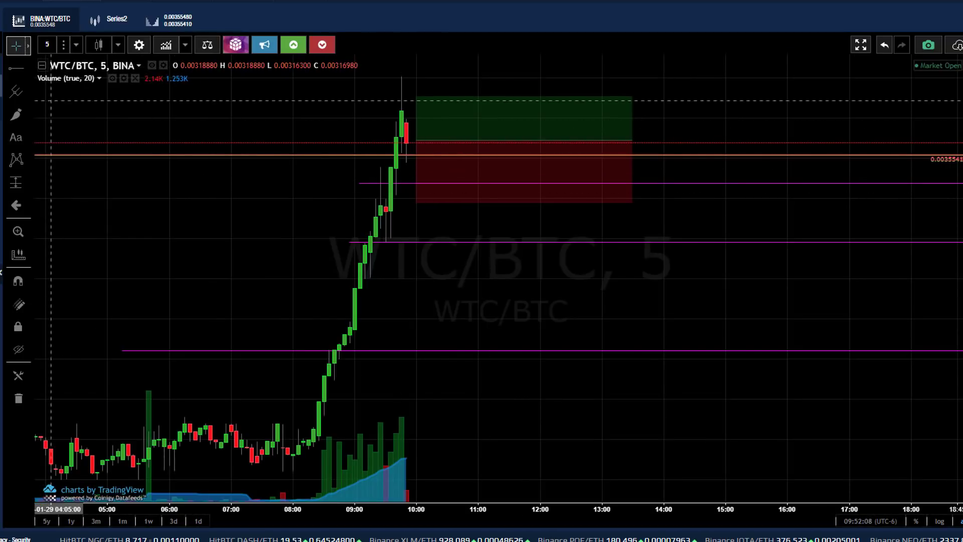
{"action": "left_click", "coordinate": [48, 45]}
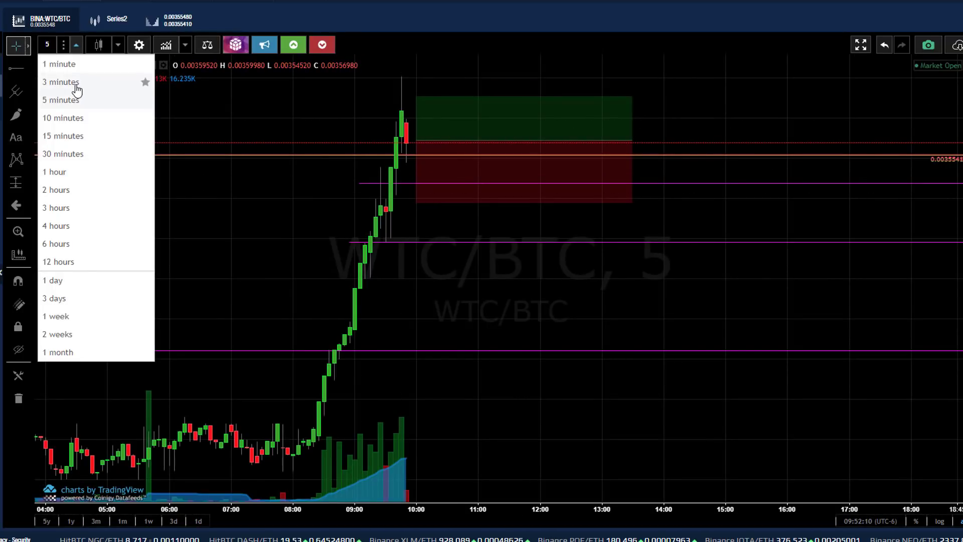
{"action": "left_click", "coordinate": [55, 81]}
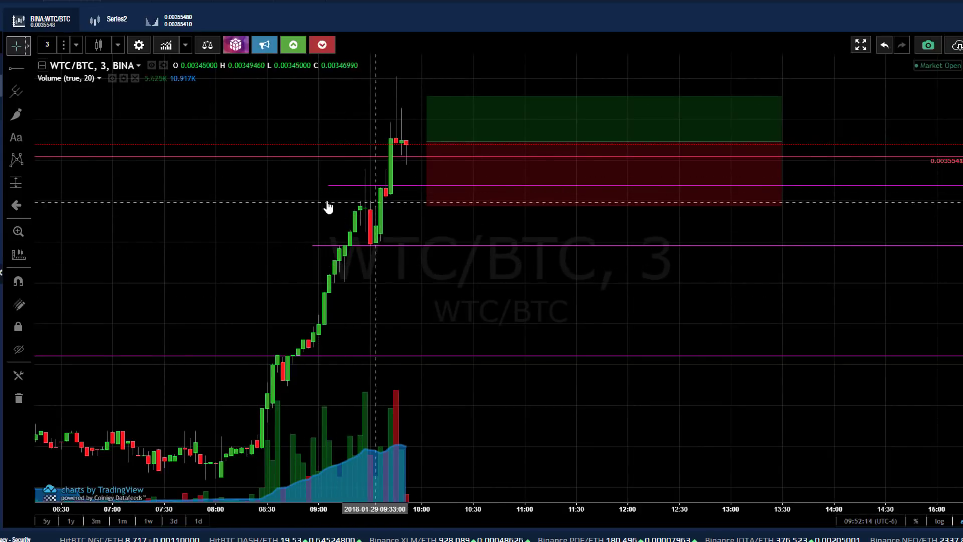
{"action": "left_click_drag", "start_coordinate": [344, 185], "coordinate": [346, 202]}
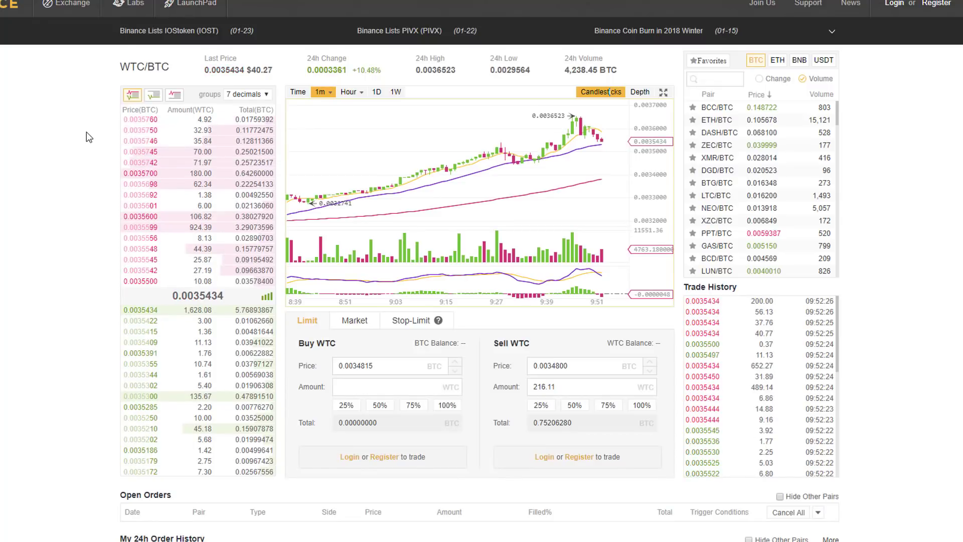
Switch to Binance and compare the WTC/BTC depth chart with the candlesticks, keeping the depth chart displayed
{"action": "left_click", "coordinate": [637, 93]}
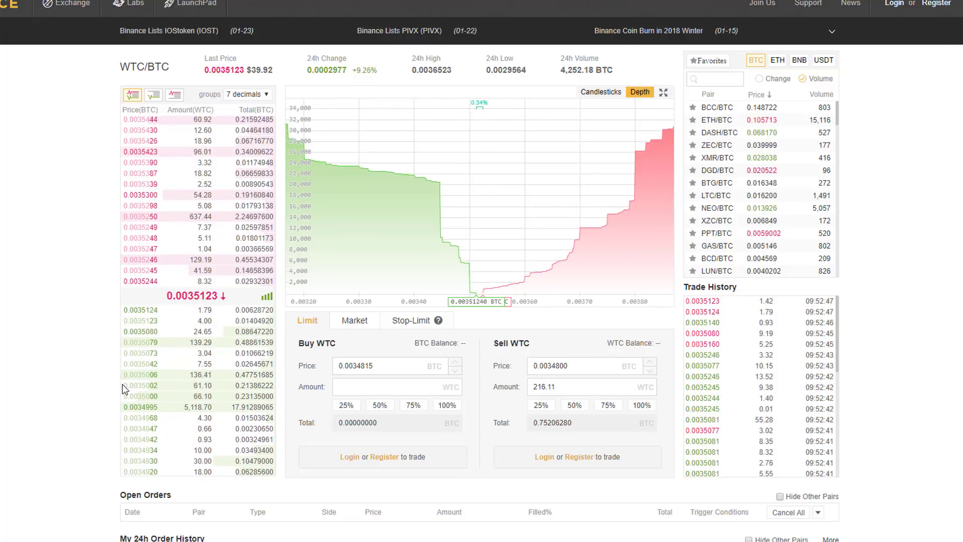
{"action": "left_click", "coordinate": [601, 92]}
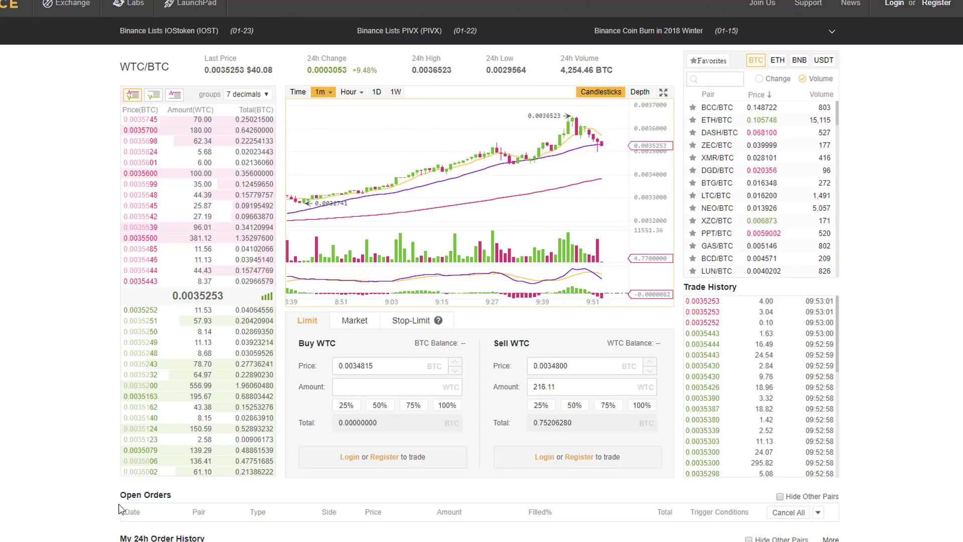
{"action": "left_click", "coordinate": [640, 93]}
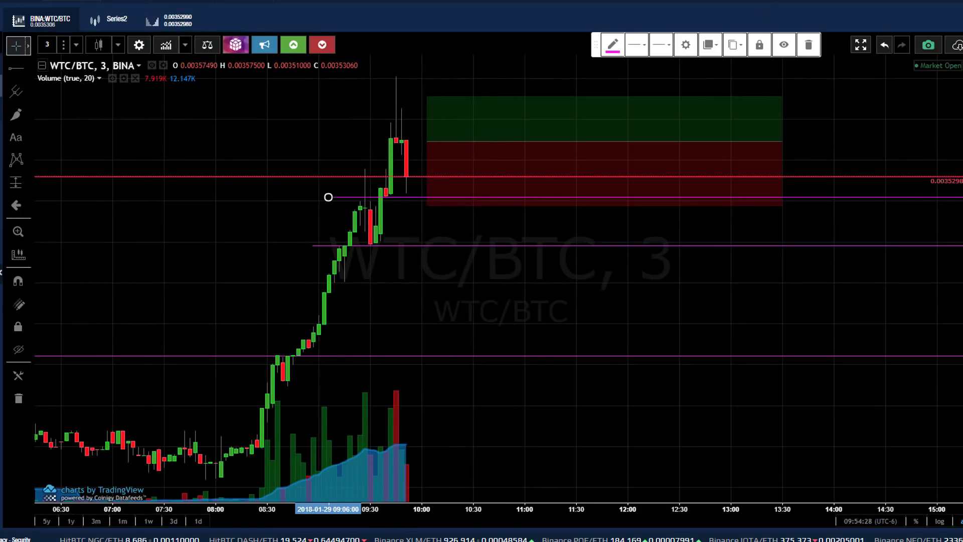
{"action": "key", "text": "alt+Tab"}
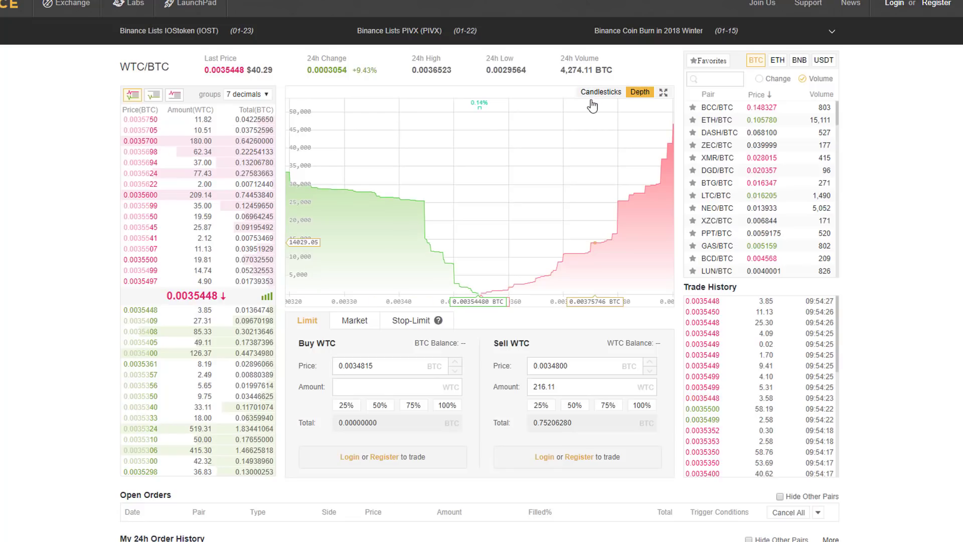
Display the Binance candlesticks, switch to the Coinigy chart, and lower the long position so its entry sits just above the uppermost magenta ray
{"action": "left_click", "coordinate": [603, 95]}
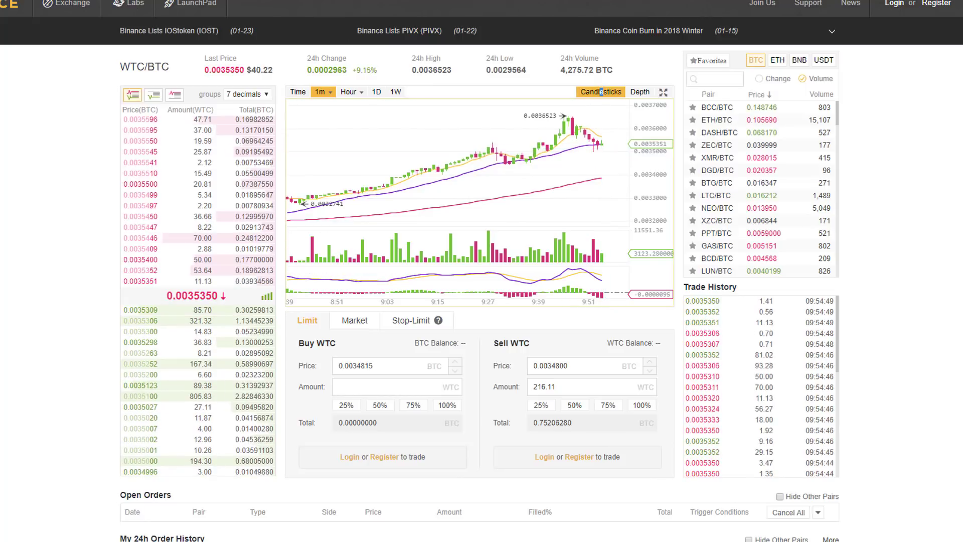
{"action": "key", "text": "alt+Tab"}
{"action": "left_click", "coordinate": [430, 195]}
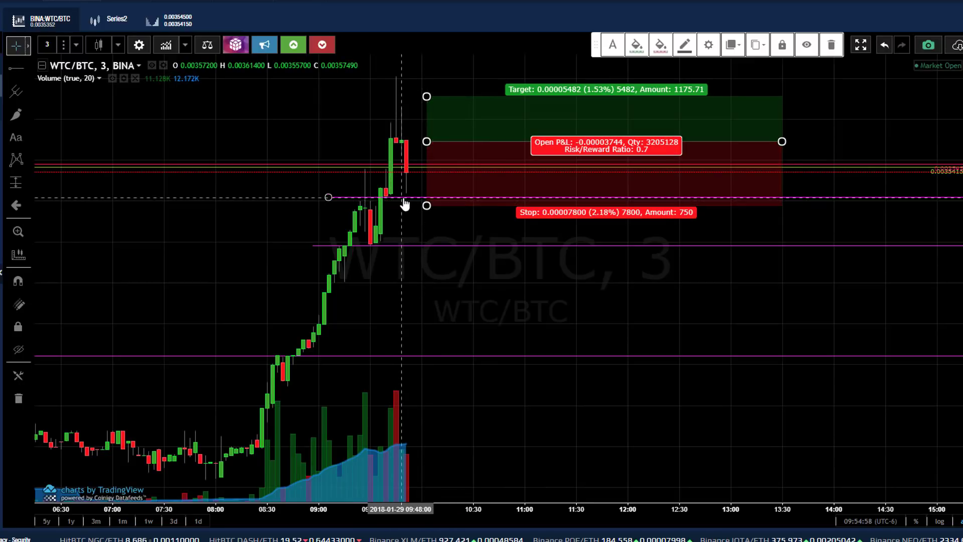
{"action": "left_click", "coordinate": [406, 199]}
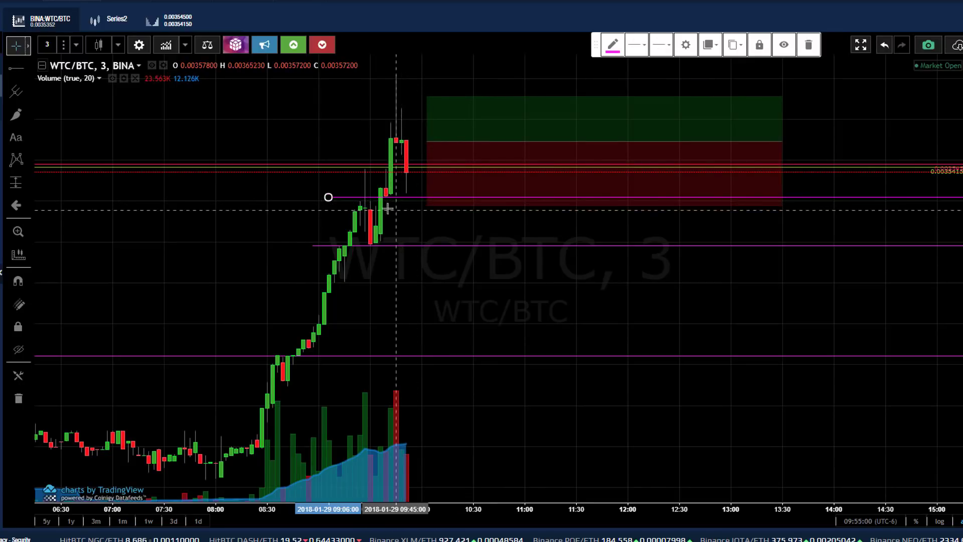
{"action": "left_click", "coordinate": [48, 46]}
{"action": "left_click", "coordinate": [43, 79]}
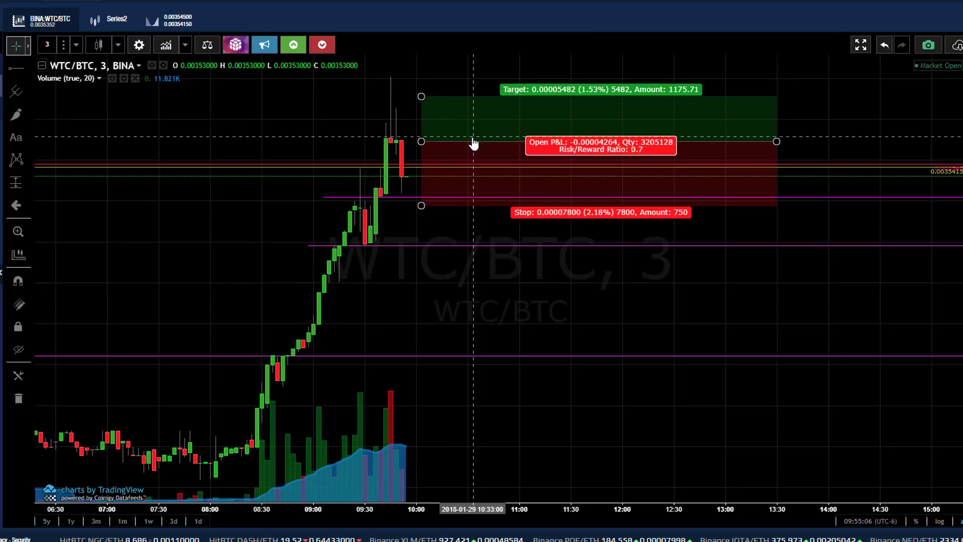
{"action": "left_click_drag", "start_coordinate": [474, 144], "coordinate": [476, 189]}
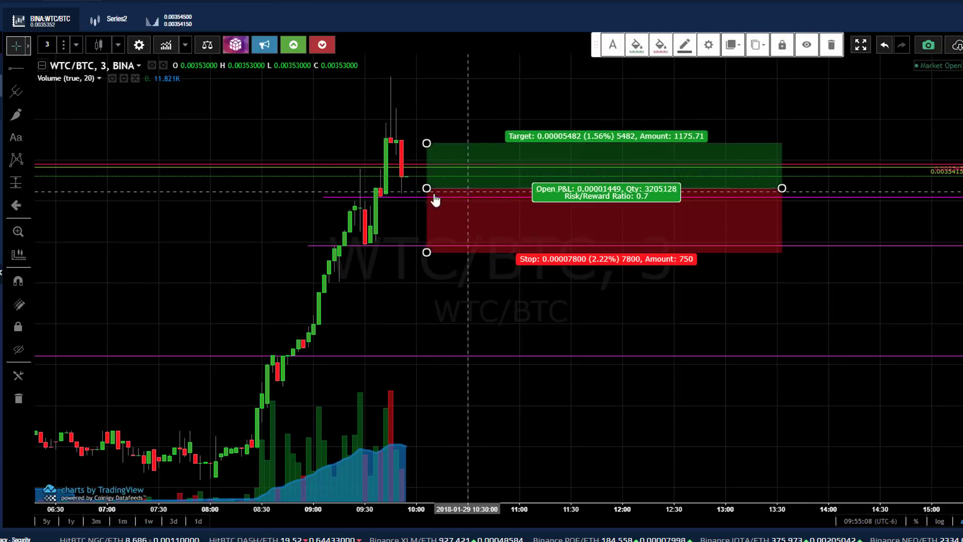
Switch to Binance and check the WTC/BTC depth chart against the order book, returning to the candlesticks
{"action": "left_click", "coordinate": [236, 187]}
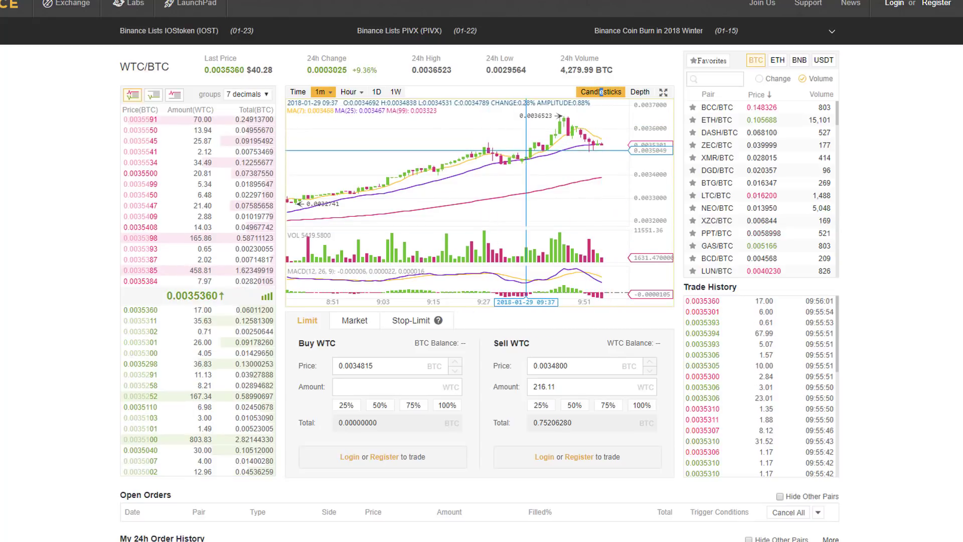
{"action": "left_click", "coordinate": [640, 92]}
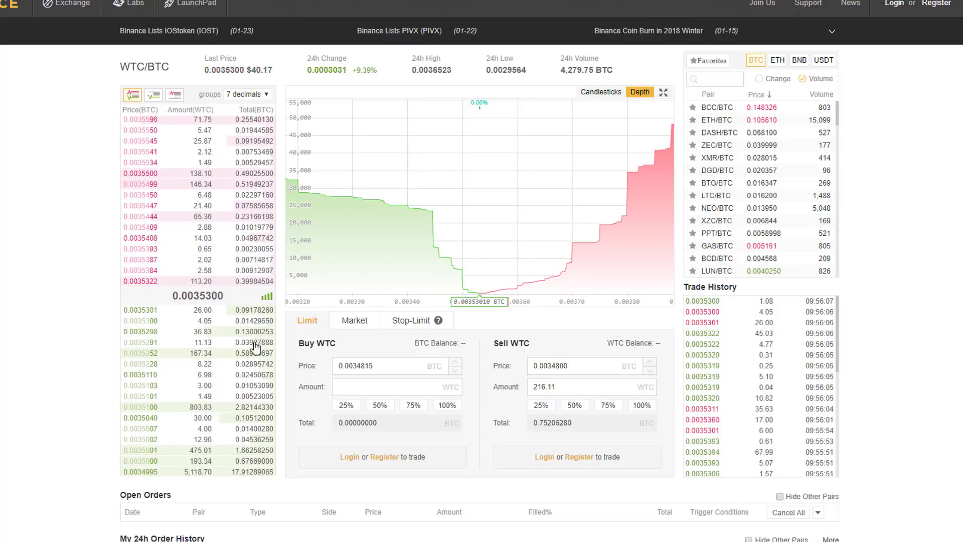
{"action": "left_click", "coordinate": [590, 95]}
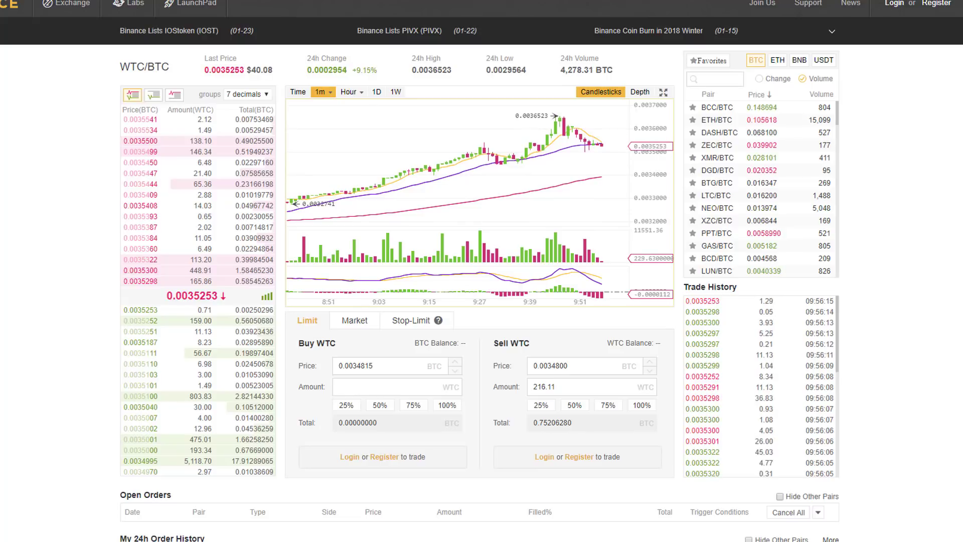
Switch to the Coinigy chart and measure the price rise from just below the uppermost magenta ray to the position's target
{"action": "key", "text": "alt+Tab"}
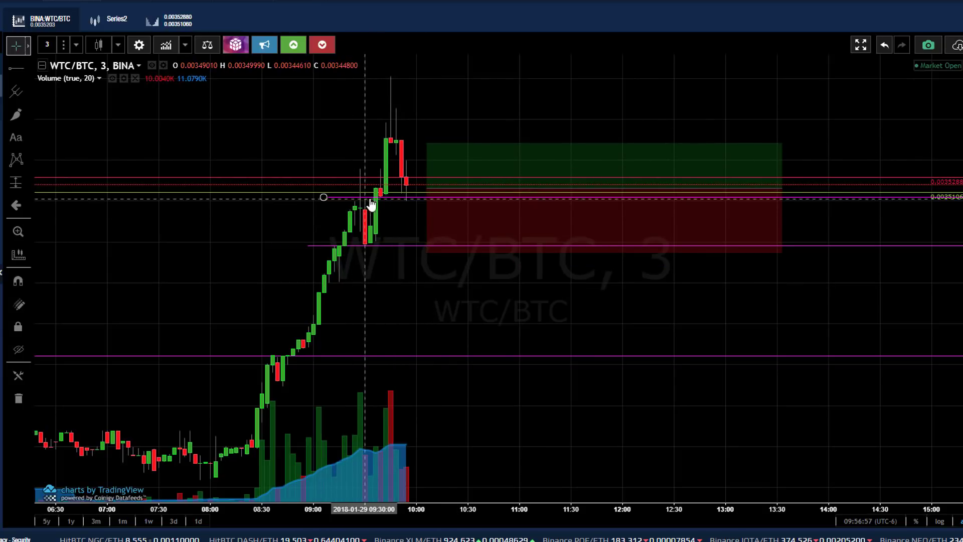
{"action": "left_click", "coordinate": [416, 208], "text": "shift"}
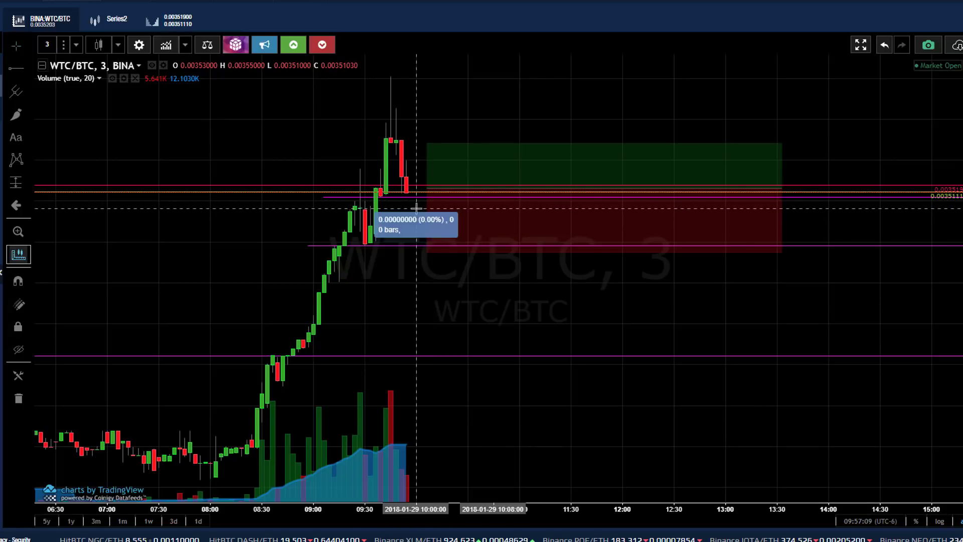
{"action": "left_click", "coordinate": [433, 143]}
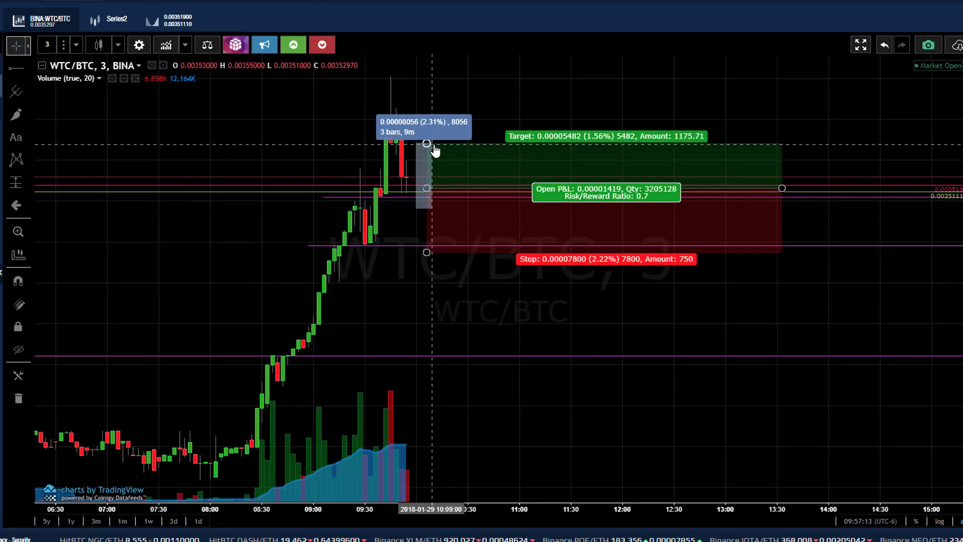
{"action": "left_click", "coordinate": [462, 126]}
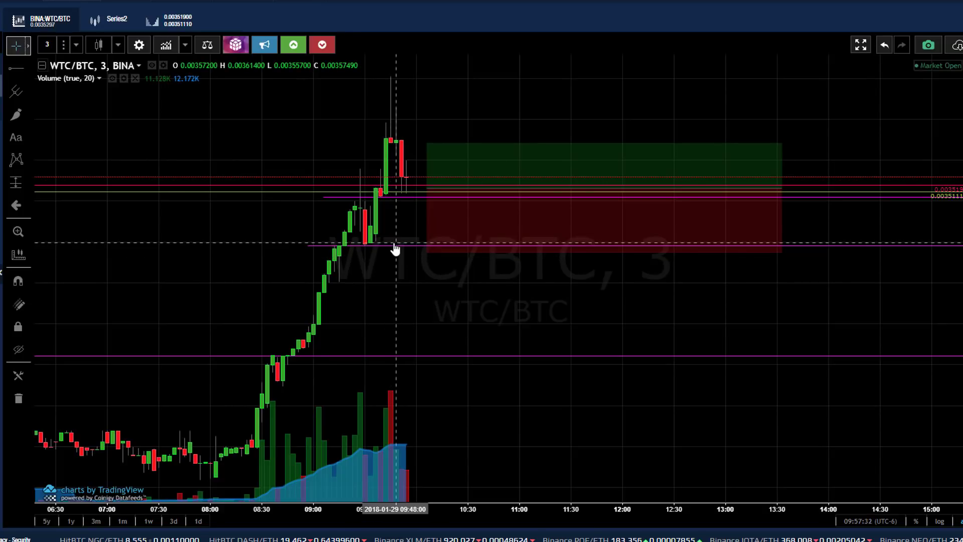
Raise the position's target to 0.00012976 (3.69%) near the recent high and tighten the stop to 0.00007091 (2.02%) on the middle magenta ray
{"action": "mouse_move", "coordinate": [430, 166]}
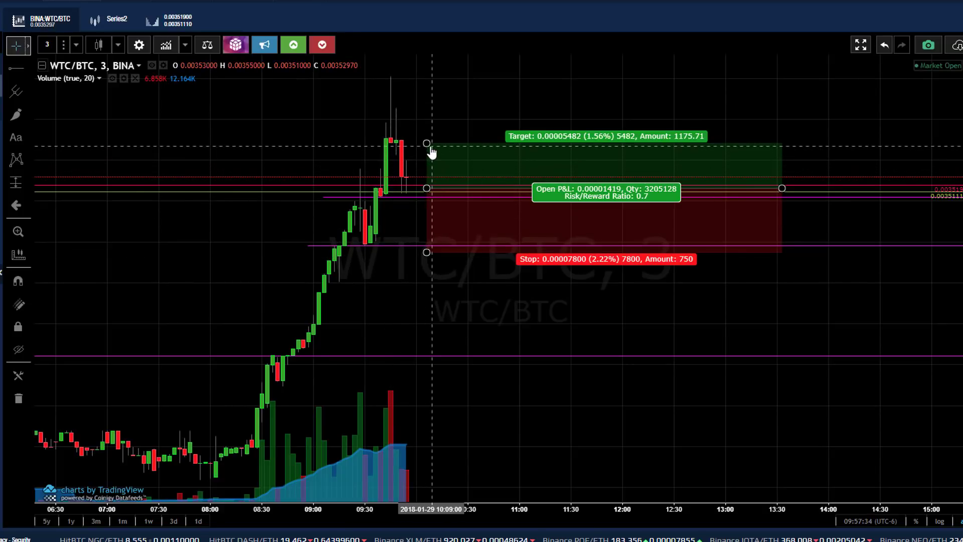
{"action": "left_click_drag", "start_coordinate": [426, 143], "coordinate": [426, 83]}
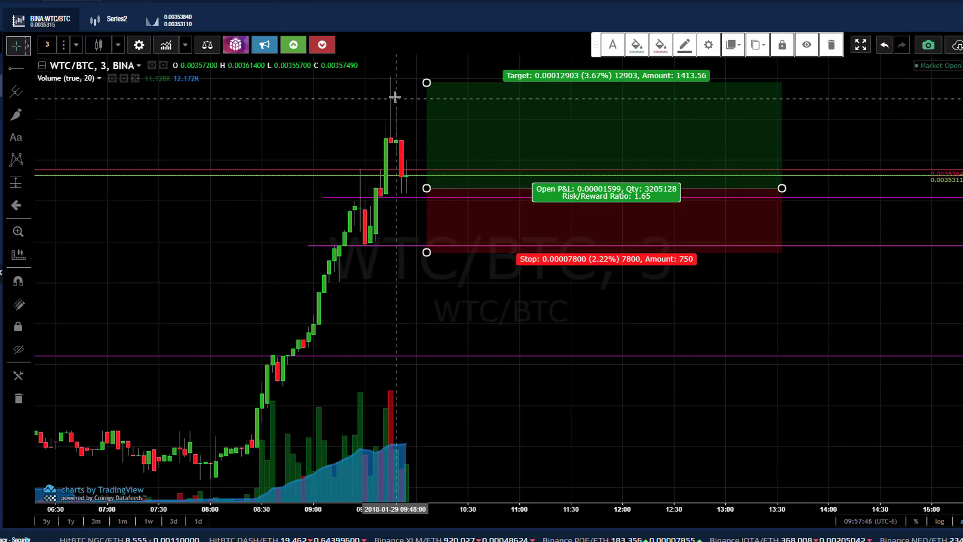
{"action": "left_click_drag", "start_coordinate": [426, 83], "coordinate": [426, 82]}
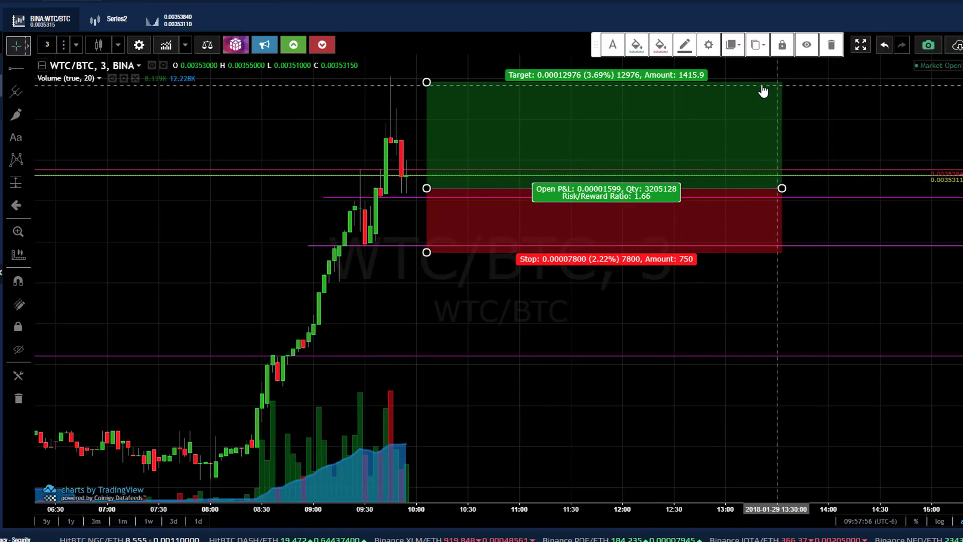
{"action": "left_click_drag", "start_coordinate": [426, 253], "coordinate": [432, 246]}
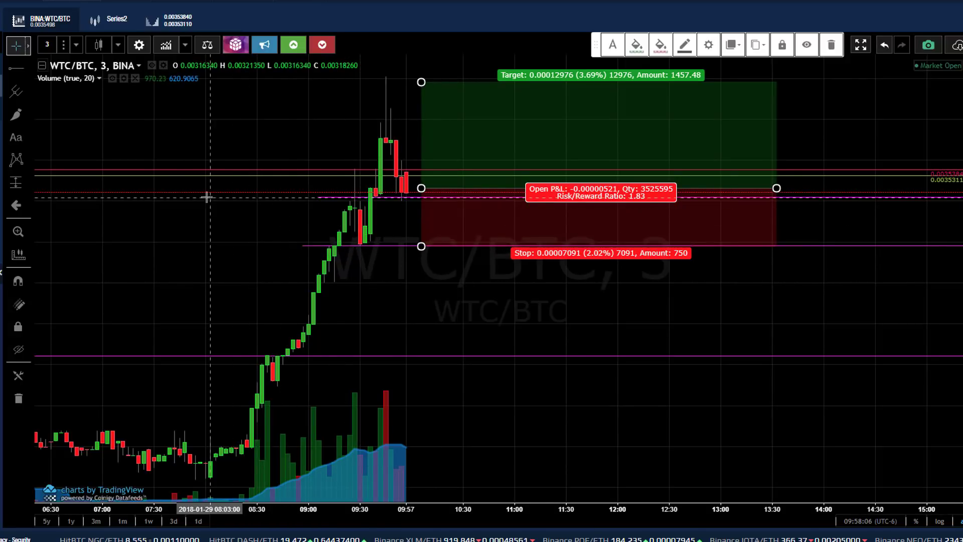
Examine the position against the candles at the 5-minute and 10-minute intervals, and return the chart to 3 minutes
{"action": "left_click", "coordinate": [53, 45]}
{"action": "left_click", "coordinate": [79, 105]}
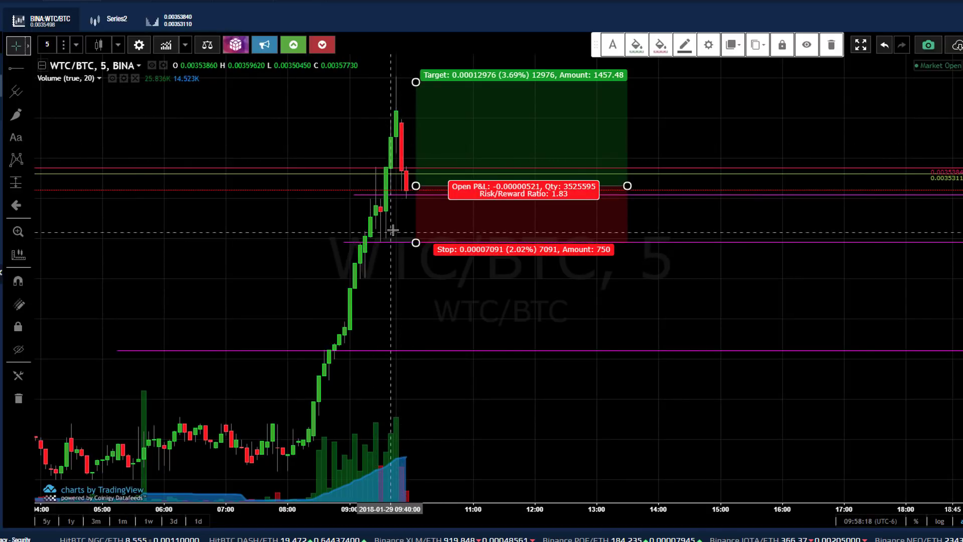
{"action": "left_click", "coordinate": [76, 45]}
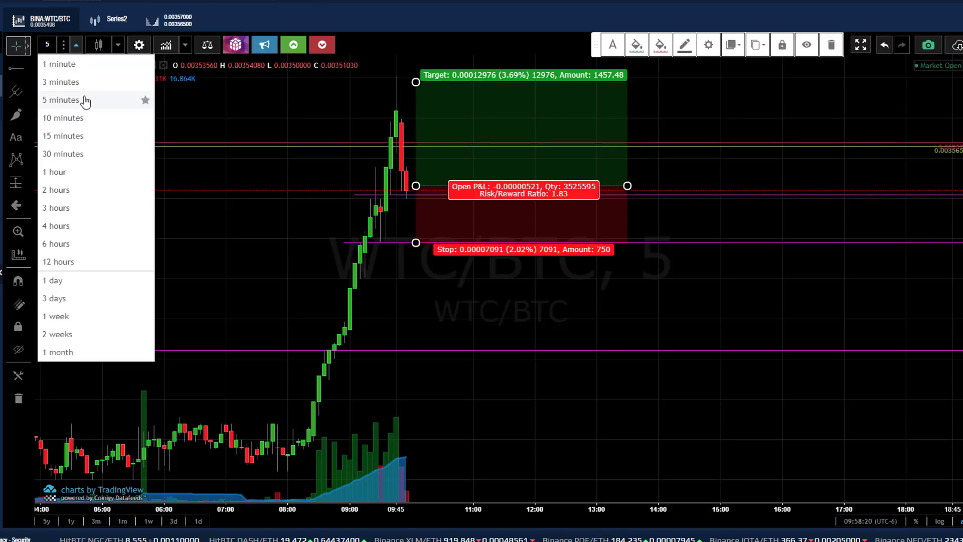
{"action": "left_click", "coordinate": [90, 121]}
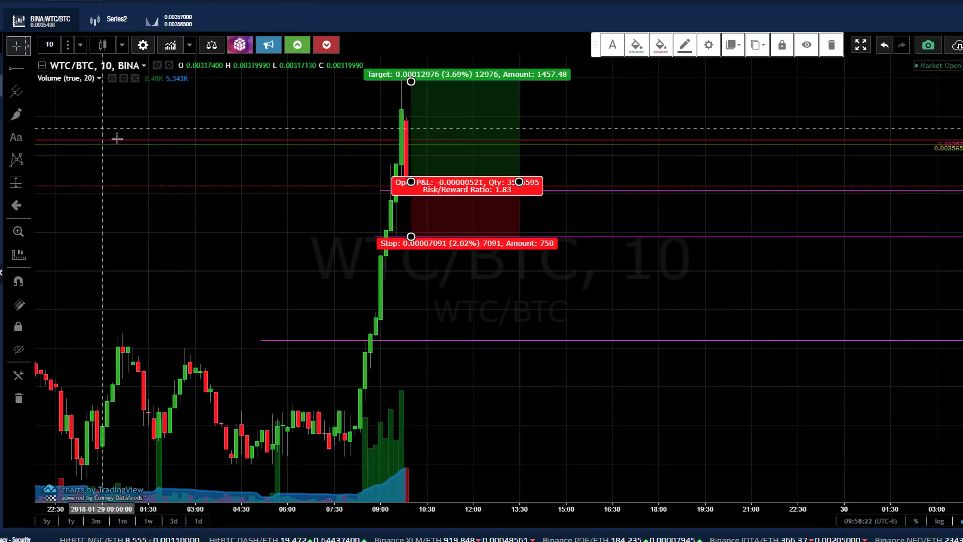
{"action": "left_click", "coordinate": [647, 244]}
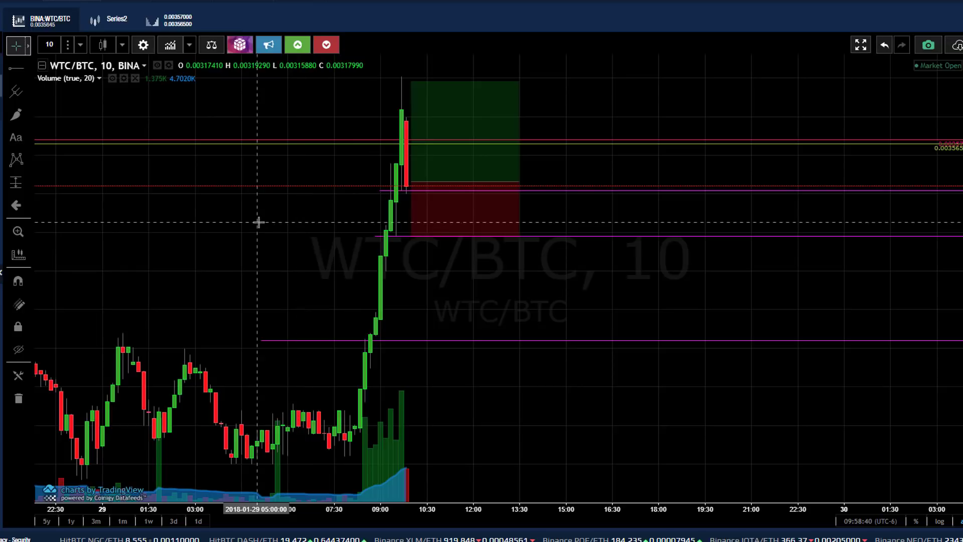
{"action": "left_click", "coordinate": [49, 44]}
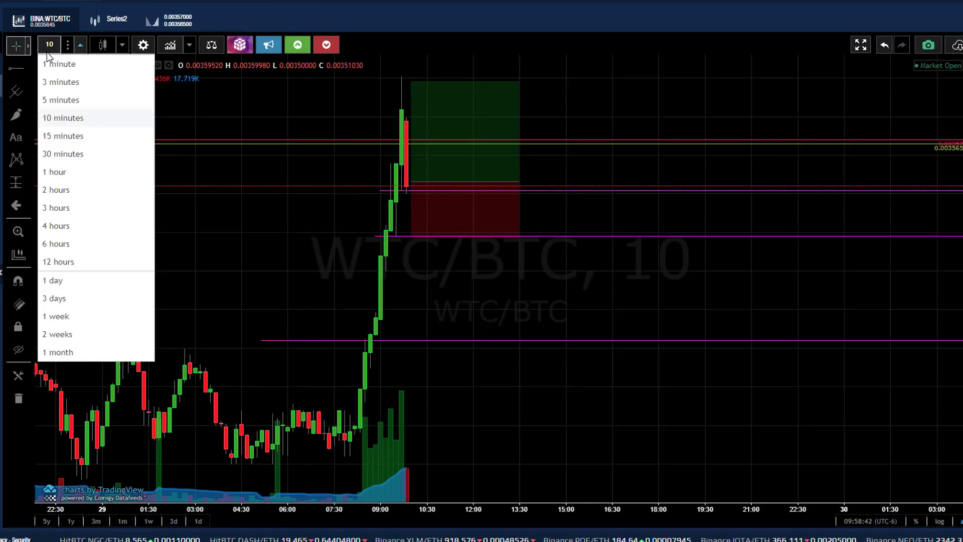
{"action": "left_click", "coordinate": [75, 80]}
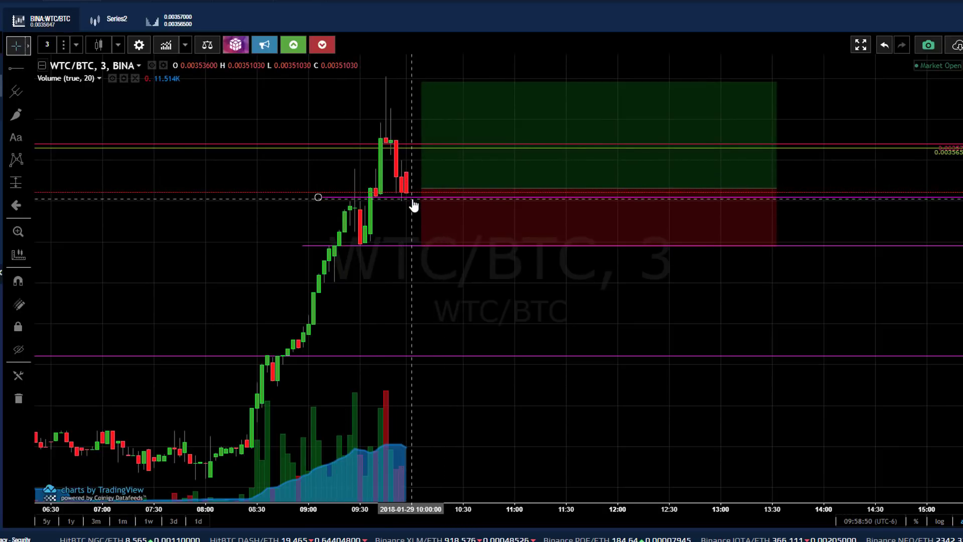
{"action": "left_click", "coordinate": [425, 198]}
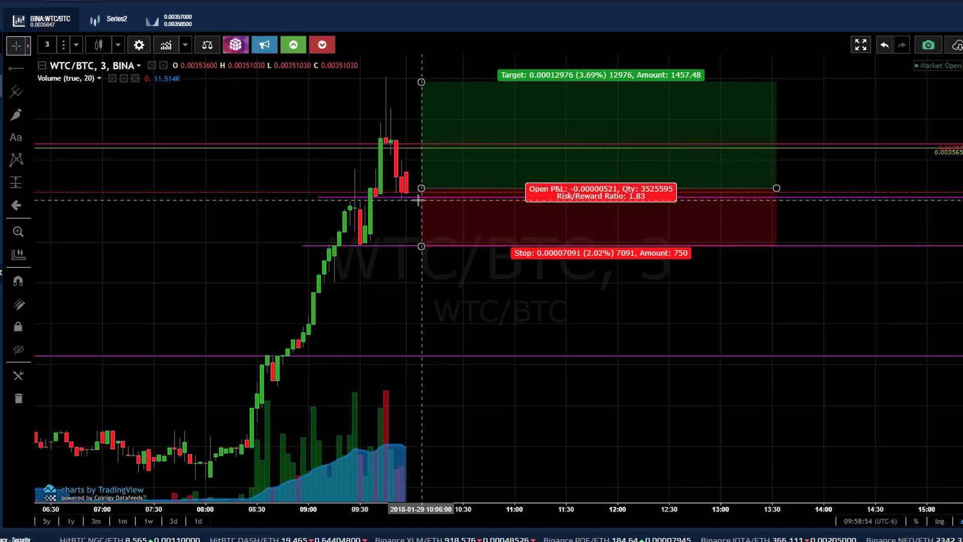
{"action": "left_click", "coordinate": [419, 198]}
{"action": "left_click", "coordinate": [426, 194]}
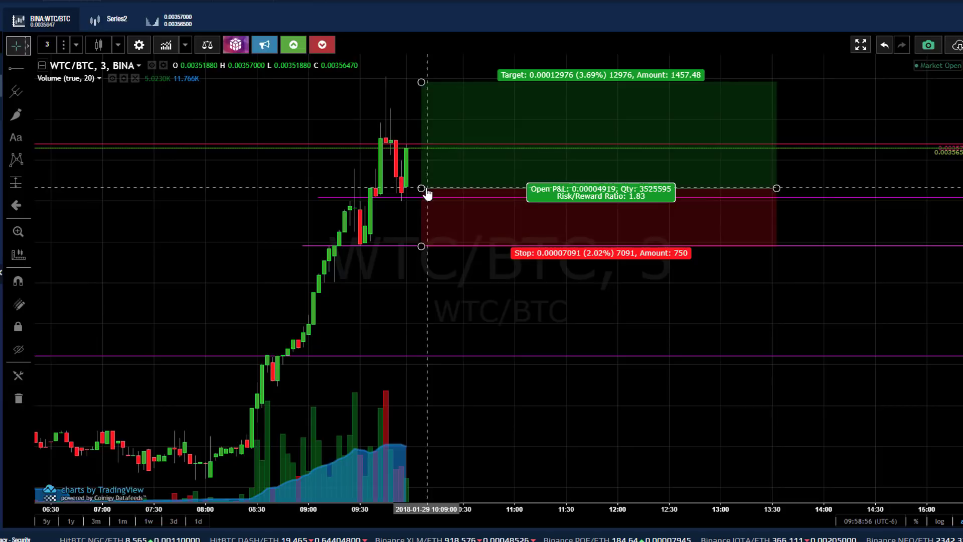
{"action": "left_click", "coordinate": [424, 199]}
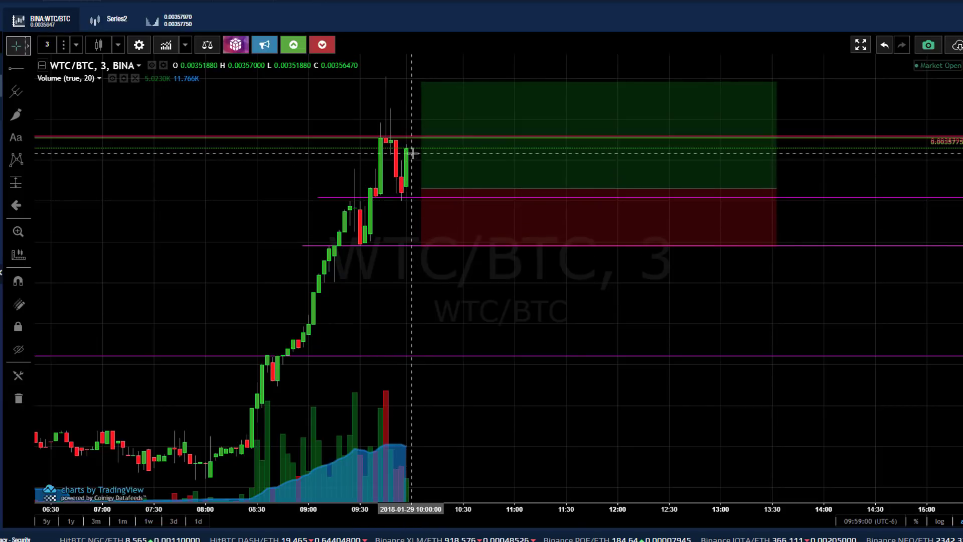
{"action": "left_click", "coordinate": [430, 191]}
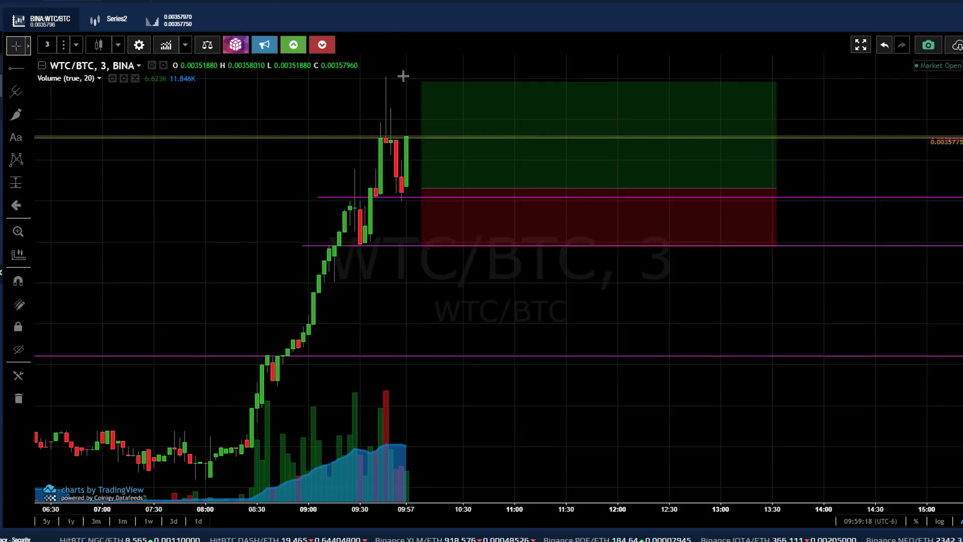
Try targets of about 2.3% and 3.5%, and set the position's target to 0.00012683 (3.61%) just below the recent high
{"action": "mouse_move", "coordinate": [434, 214]}
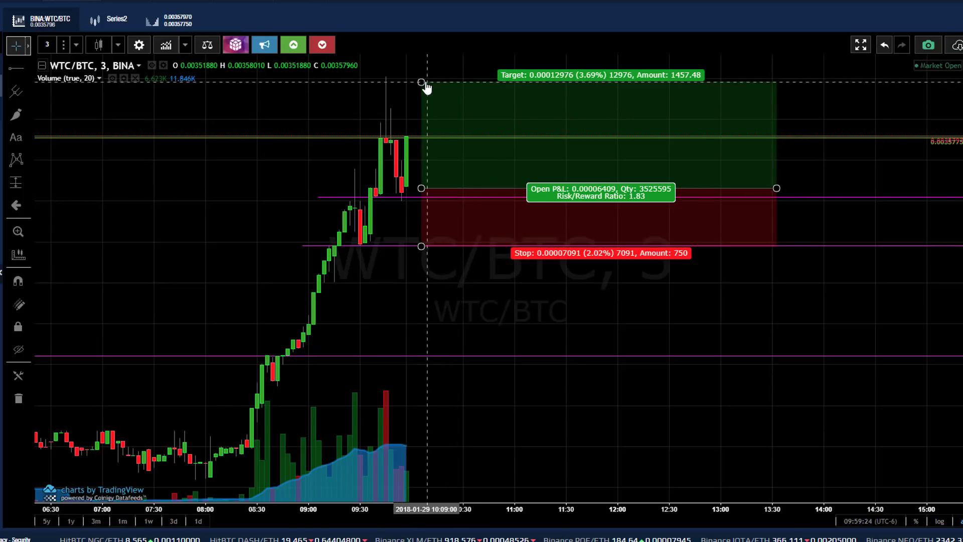
{"action": "mouse_move", "coordinate": [421, 82]}
{"action": "left_mouse_down"}
{"action": "mouse_move", "coordinate": [442, 146]}
{"action": "mouse_move", "coordinate": [445, 124]}
{"action": "left_mouse_up"}
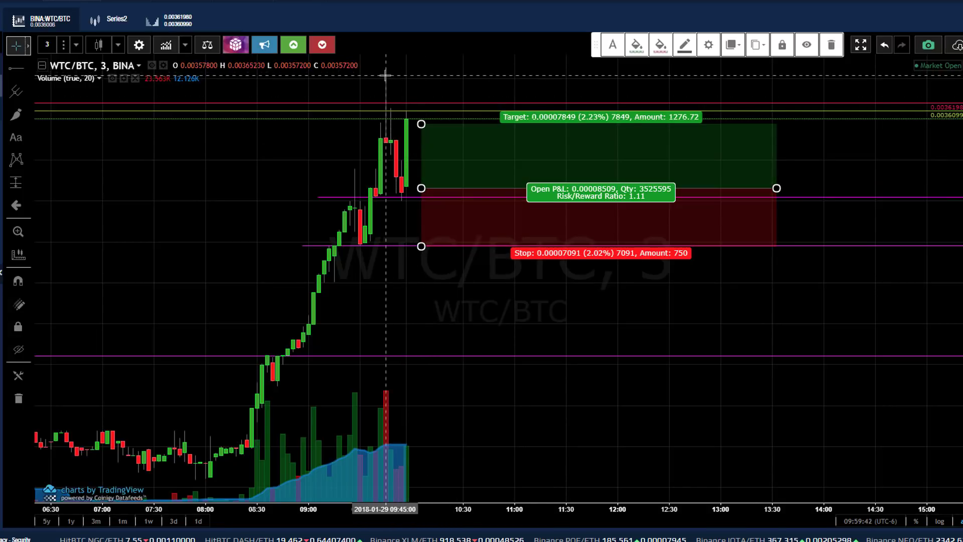
{"action": "mouse_move", "coordinate": [421, 124]}
{"action": "left_mouse_down"}
{"action": "mouse_move", "coordinate": [421, 82]}
{"action": "mouse_move", "coordinate": [431, 122]}
{"action": "left_mouse_up"}
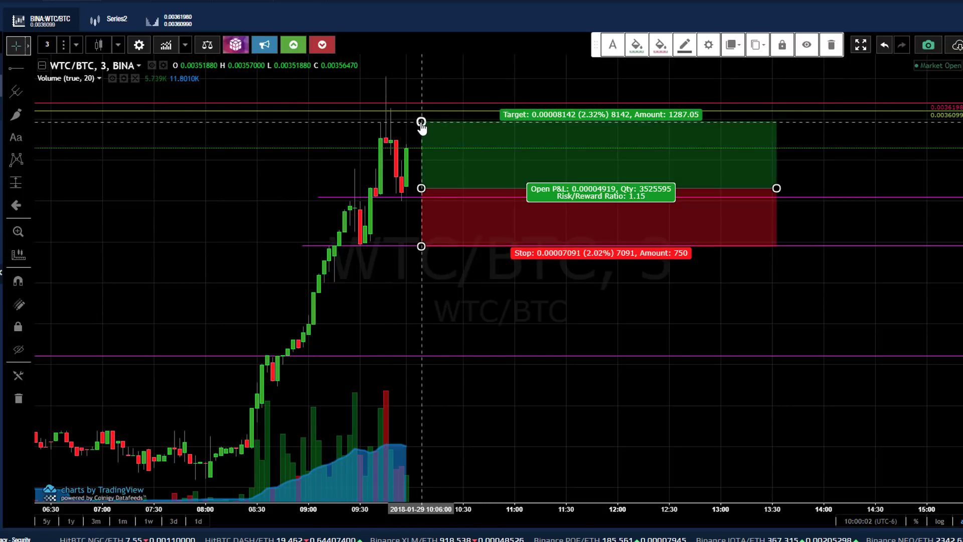
{"action": "left_click_drag", "start_coordinate": [421, 121], "coordinate": [386, 86]}
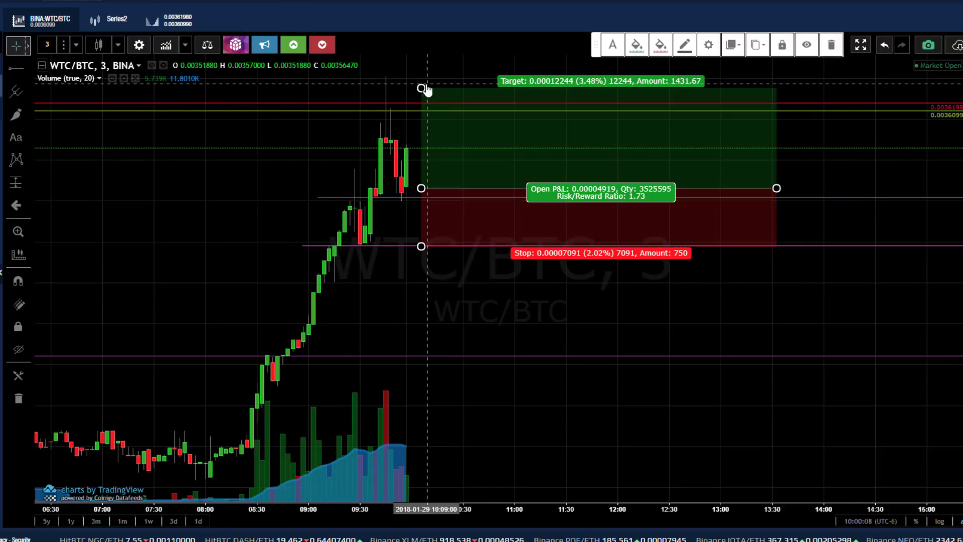
{"action": "left_click_drag", "start_coordinate": [424, 91], "coordinate": [437, 123]}
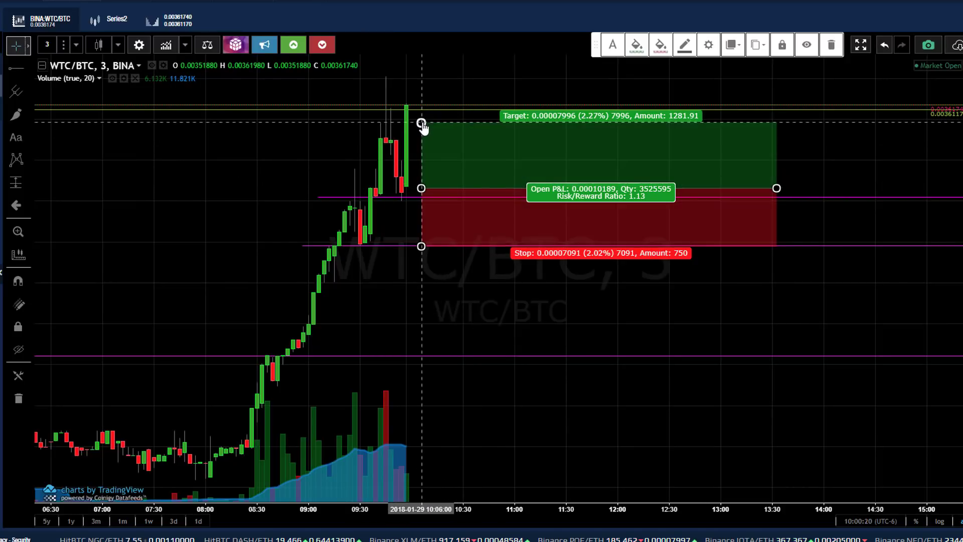
{"action": "left_click_drag", "start_coordinate": [421, 124], "coordinate": [437, 84]}
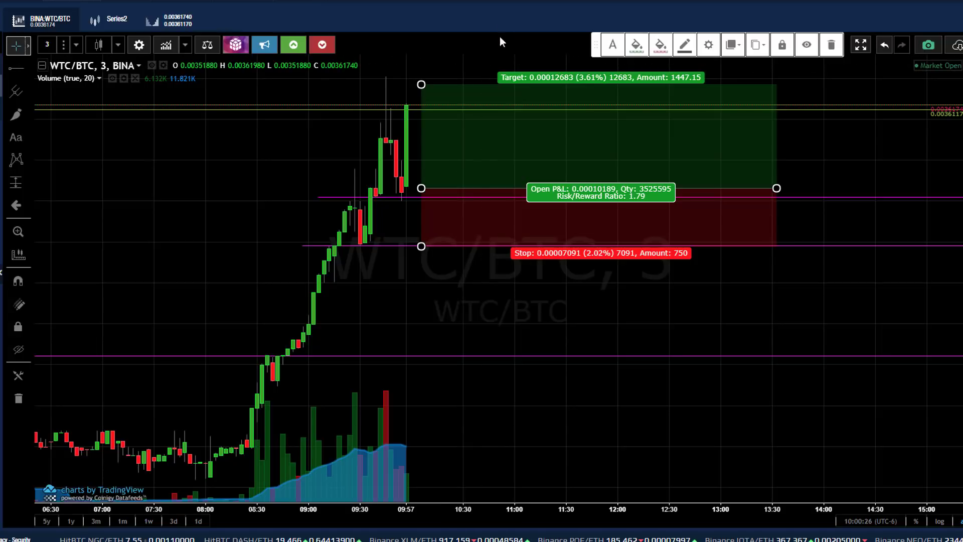
Examine the wider WTC/BTC price history preceding the rally on the 3-minute chart
{"action": "scroll", "coordinate": [737, 219], "scroll_direction": "down", "scroll_amount": 3}
{"action": "scroll", "coordinate": [539, 257], "scroll_direction": "down", "scroll_amount": 5}
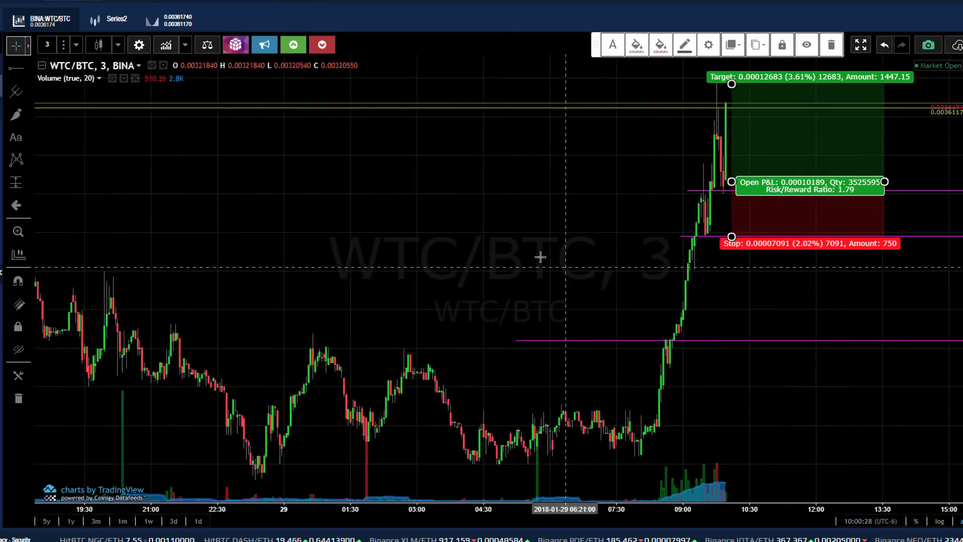
{"action": "left_click", "coordinate": [636, 258]}
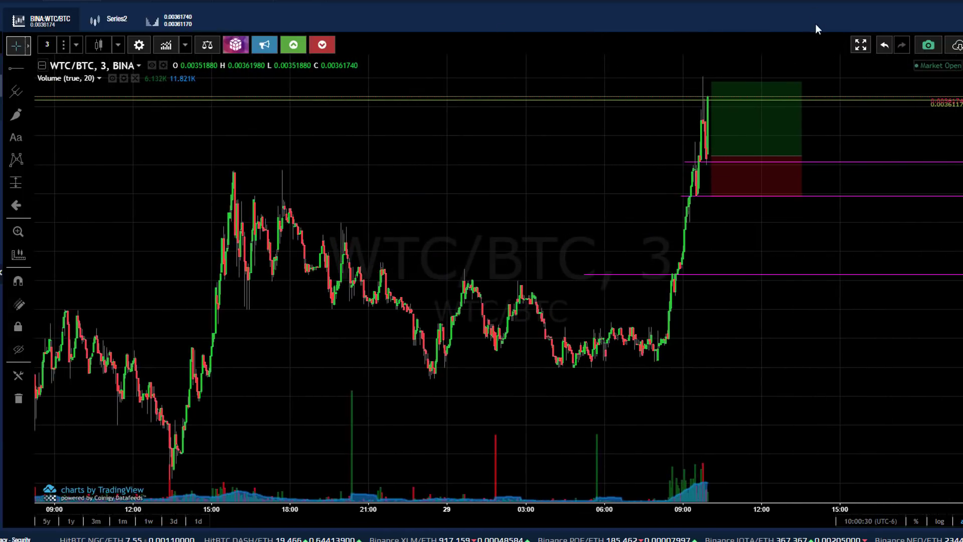
{"action": "mouse_move", "coordinate": [720, 184]}
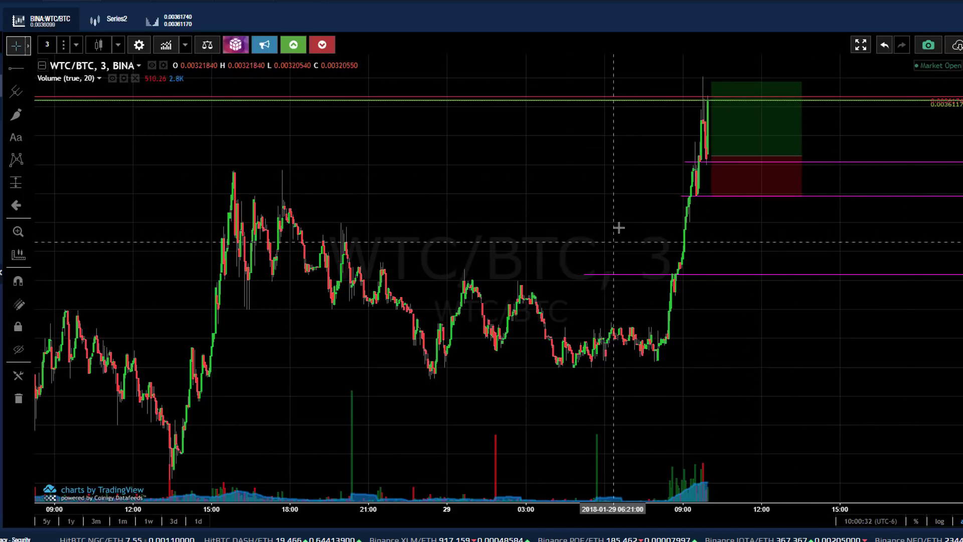
Lower the long position's target to 0.00007880 (2.24%), below the current price line and the recent high
{"action": "scroll", "coordinate": [512, 202], "scroll_direction": "up", "scroll_amount": 5}
{"action": "left_click_drag", "start_coordinate": [774, 257], "coordinate": [670, 286]}
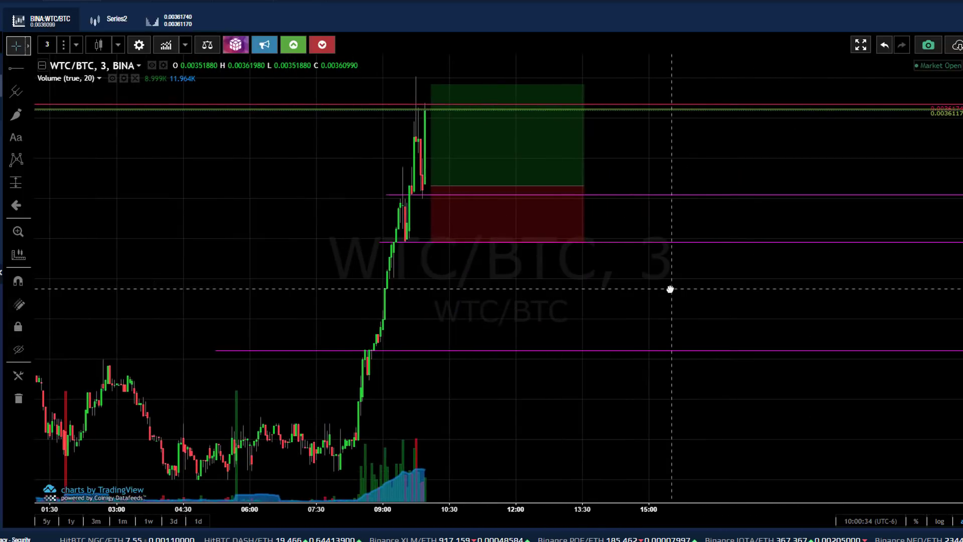
{"action": "scroll", "coordinate": [621, 201], "scroll_direction": "up", "scroll_amount": 3}
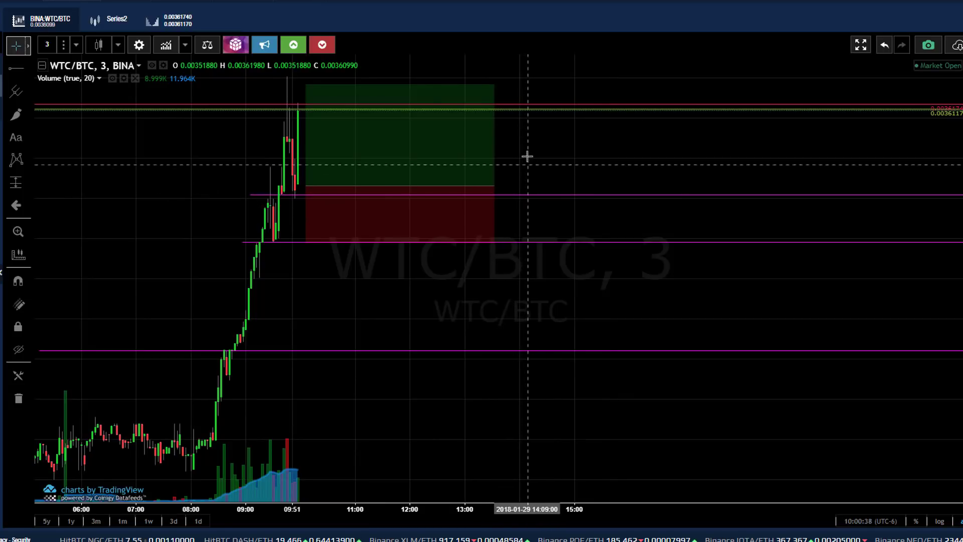
{"action": "mouse_move", "coordinate": [371, 132]}
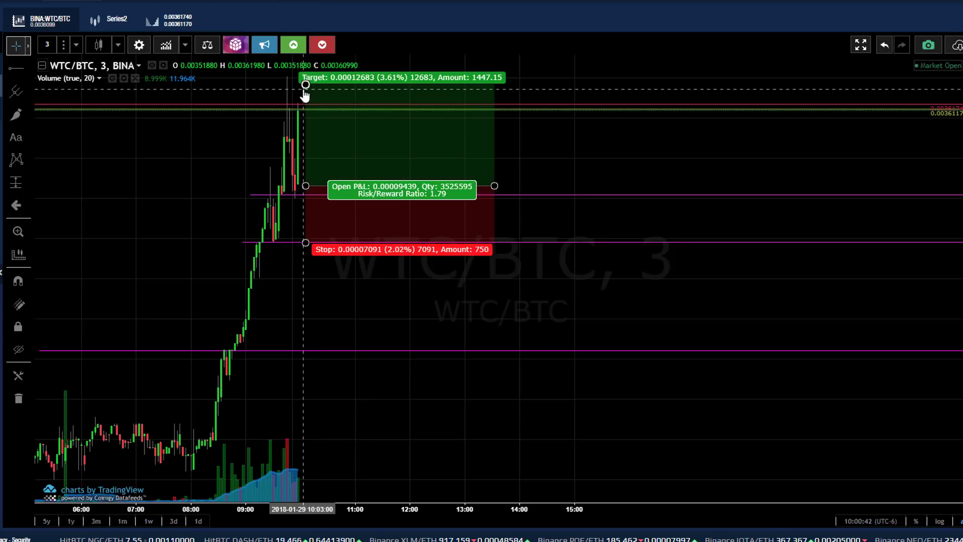
{"action": "left_click_drag", "start_coordinate": [306, 84], "coordinate": [306, 122]}
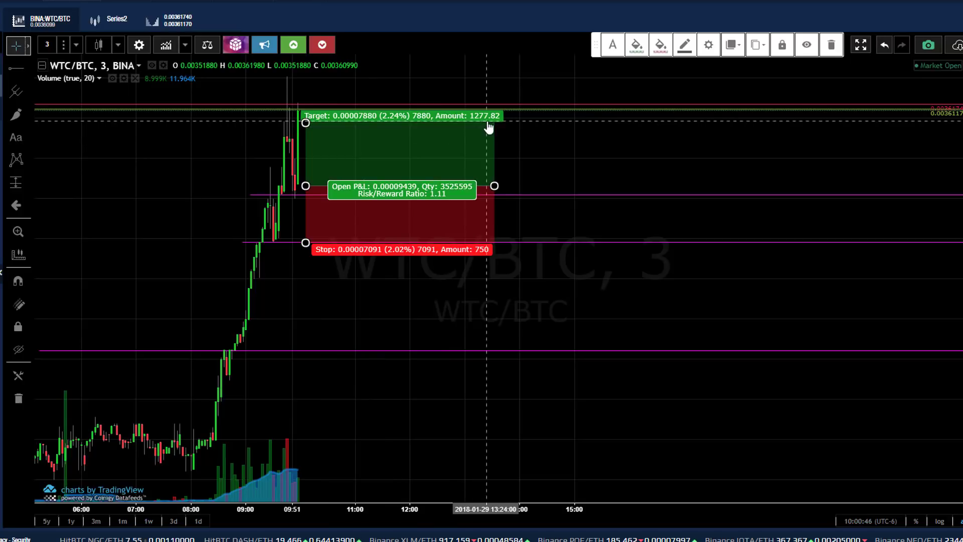
{"action": "left_click", "coordinate": [633, 170]}
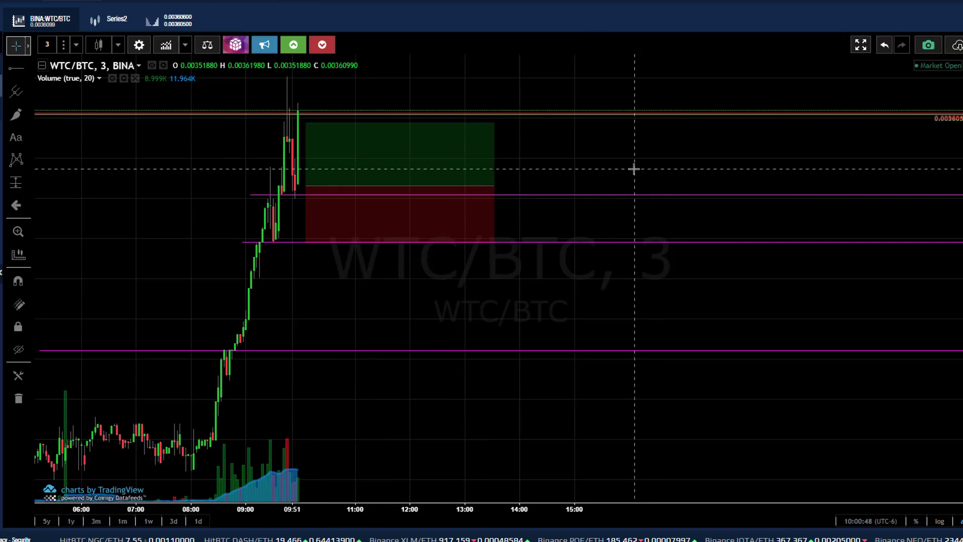
Compare the recent WTC/BTC candles at the 1-minute and 5-minute intervals, leaving the chart on 5 minutes
{"action": "mouse_move", "coordinate": [391, 129]}
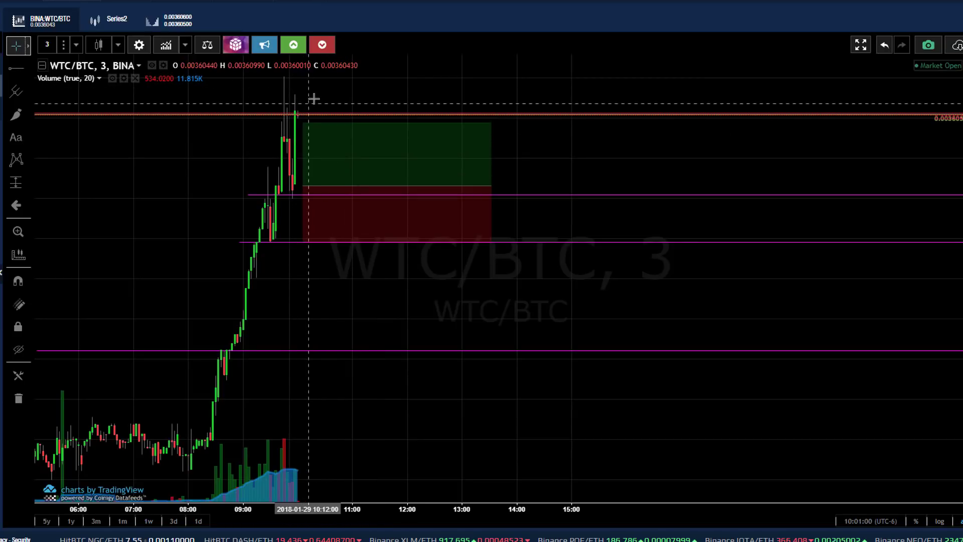
{"action": "scroll", "coordinate": [277, 140], "scroll_direction": "down", "scroll_amount": 2}
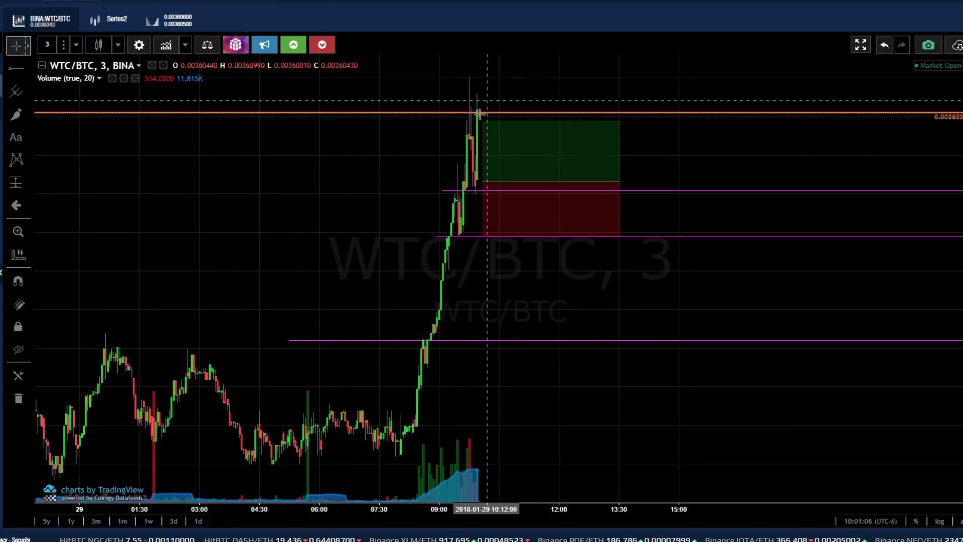
{"action": "left_click", "coordinate": [48, 45]}
{"action": "left_click", "coordinate": [54, 63]}
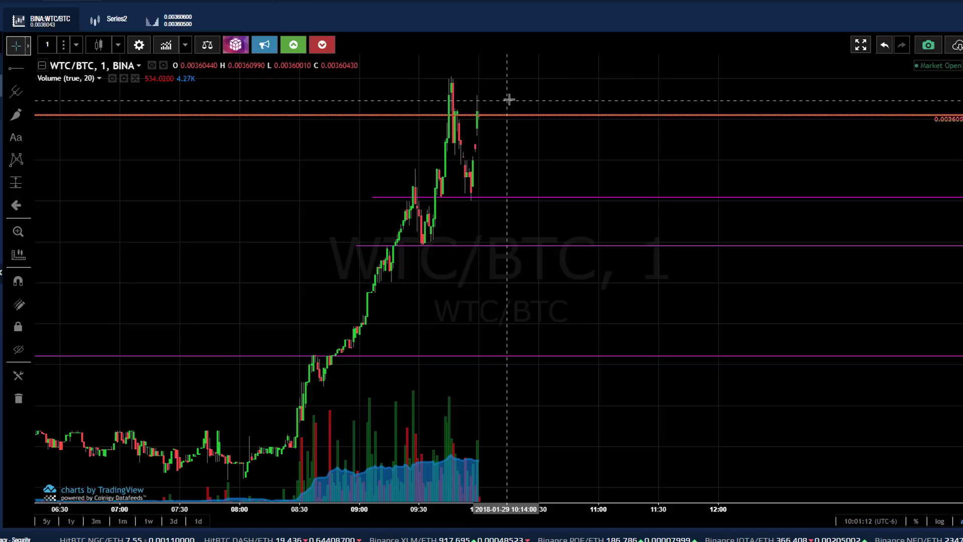
{"action": "left_click", "coordinate": [50, 46]}
{"action": "left_click", "coordinate": [60, 99]}
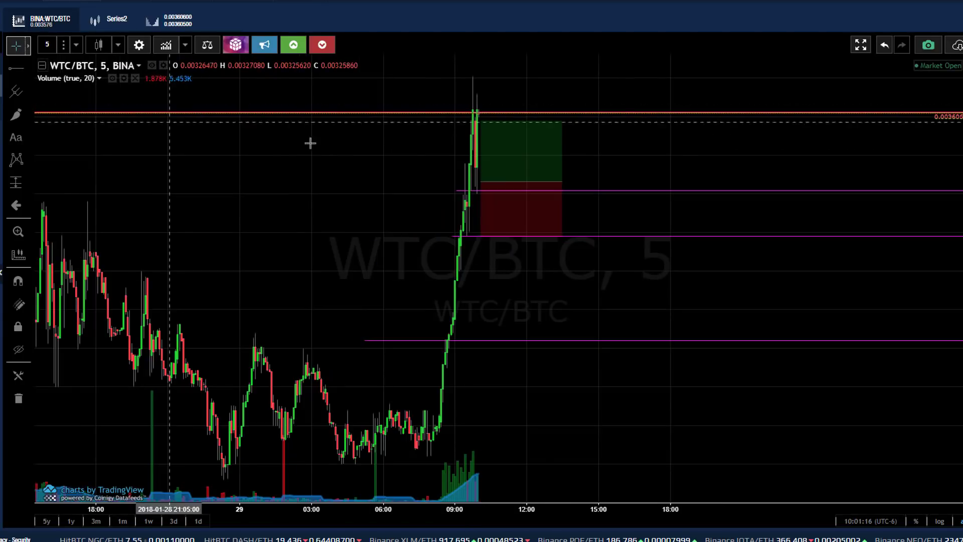
{"action": "scroll", "coordinate": [622, 163], "scroll_direction": "up", "scroll_amount": 1}
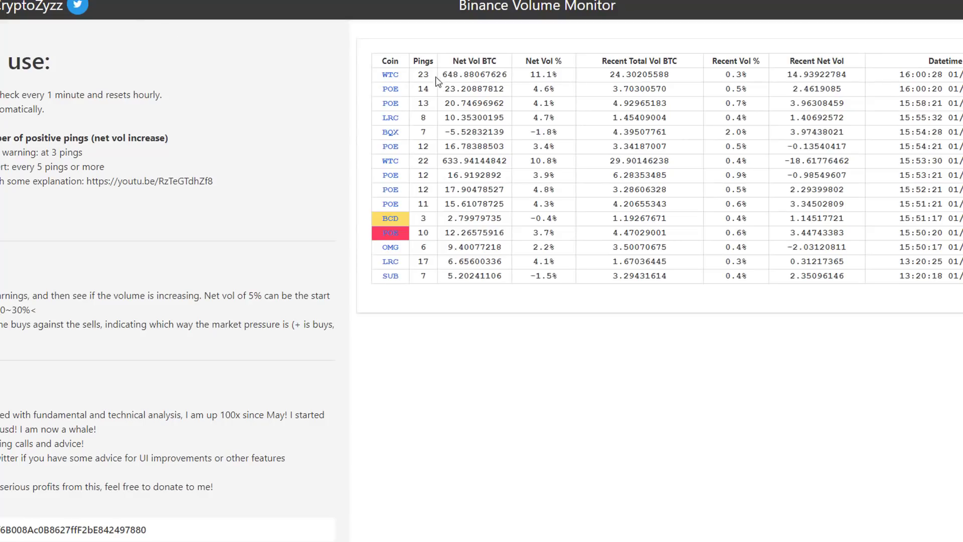
Switch to the Binance Volume Monitor and examine WTC's pings, net volume in BTC and net volume percentage
{"action": "left_click_drag", "start_coordinate": [532, 73], "coordinate": [405, 78]}
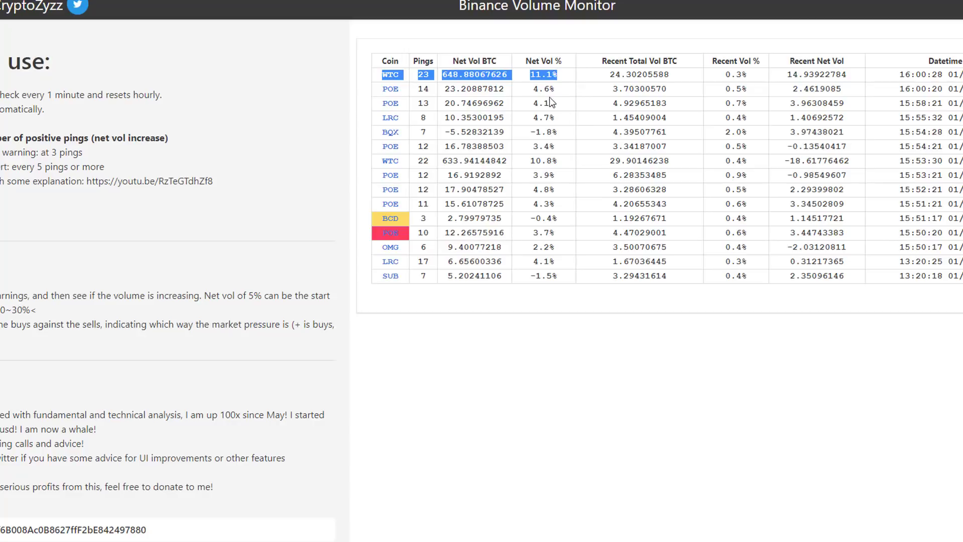
{"action": "left_click", "coordinate": [528, 79]}
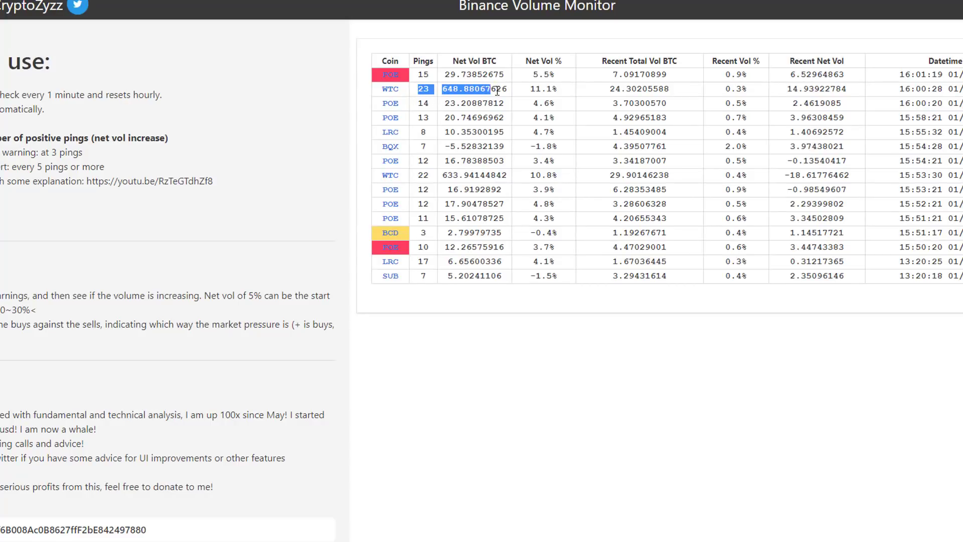
{"action": "left_click_drag", "start_coordinate": [527, 94], "coordinate": [575, 102]}
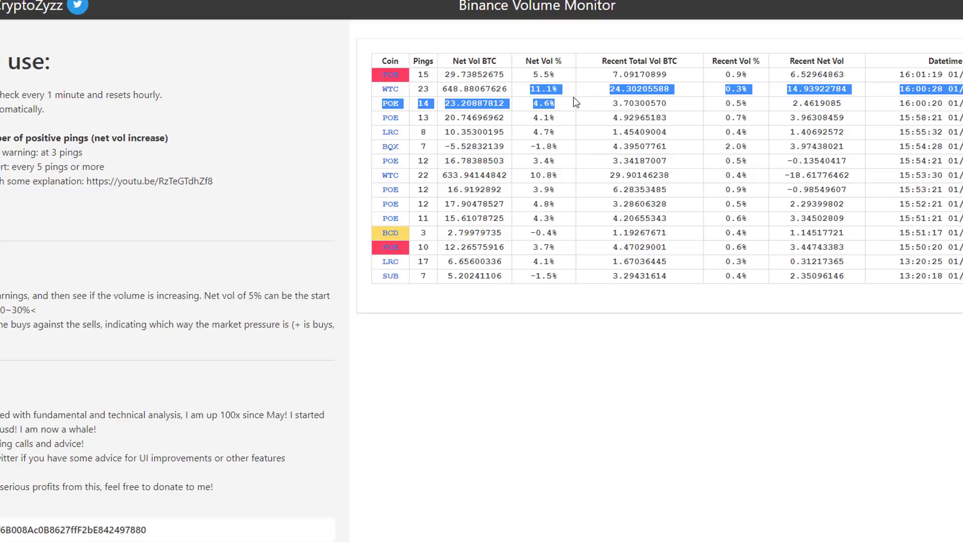
{"action": "left_click", "coordinate": [526, 159]}
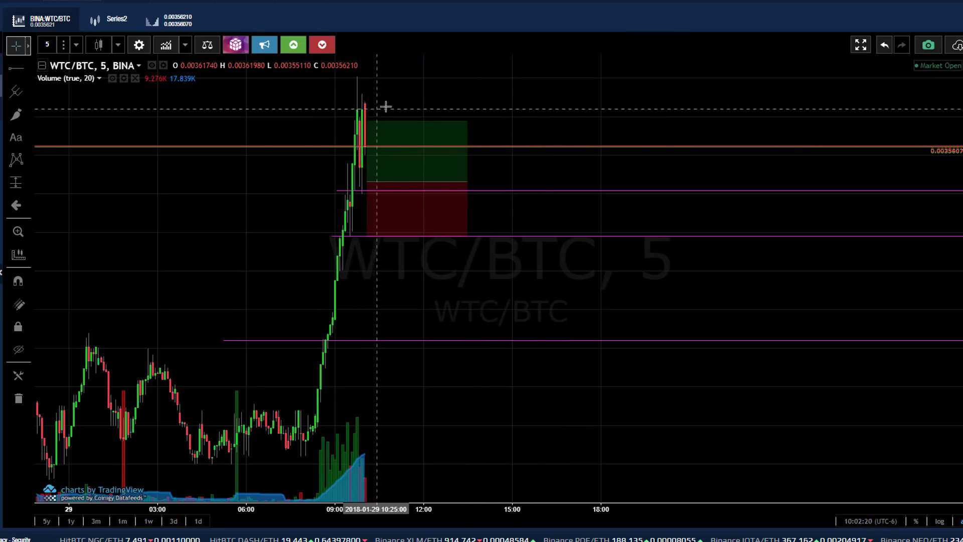
Measure the price distance between the current level and the latest 5-minute candle's top, upward and back down
{"action": "left_click", "coordinate": [401, 165]}
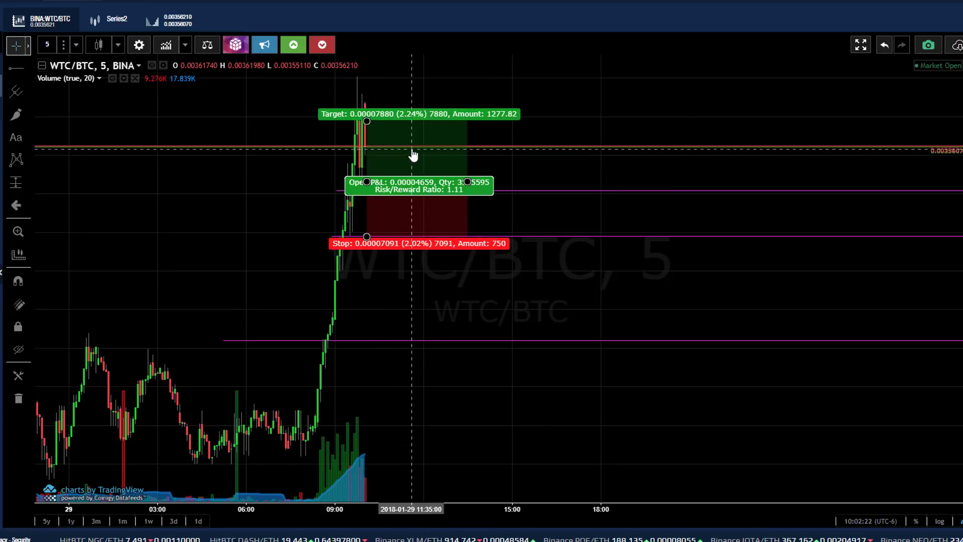
{"action": "left_click", "coordinate": [412, 142], "text": "shift"}
{"action": "left_click", "coordinate": [433, 102]}
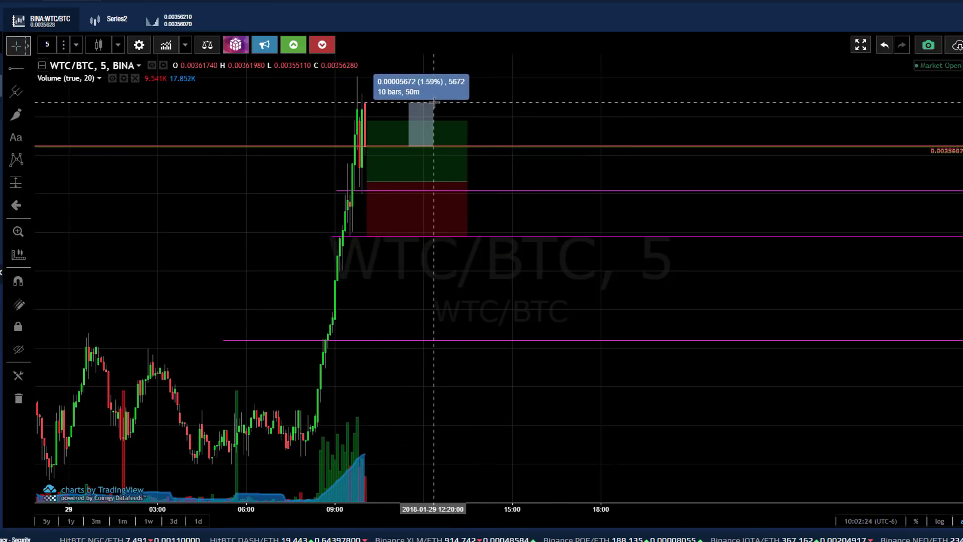
{"action": "left_click", "coordinate": [533, 130]}
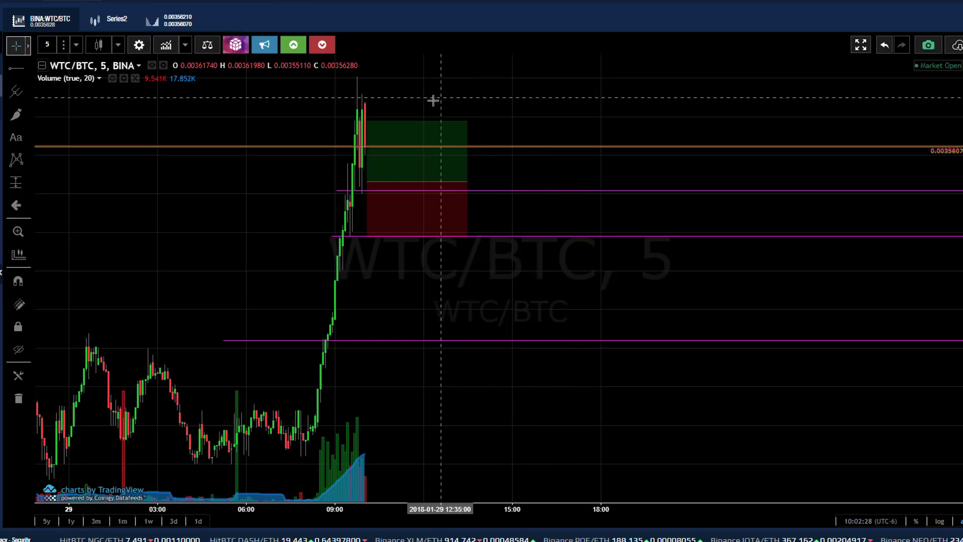
{"action": "left_click", "coordinate": [393, 103], "text": "shift"}
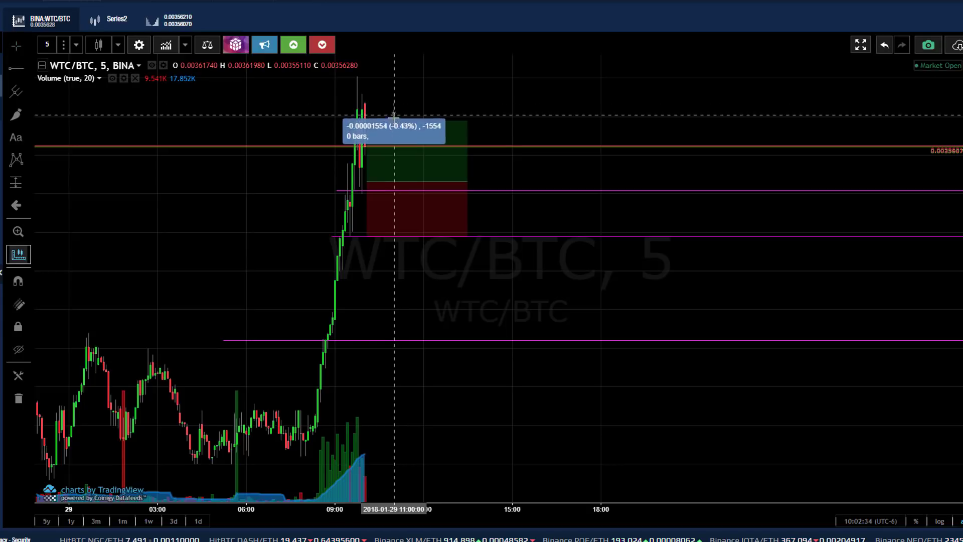
{"action": "left_click", "coordinate": [415, 156]}
{"action": "left_click", "coordinate": [571, 119]}
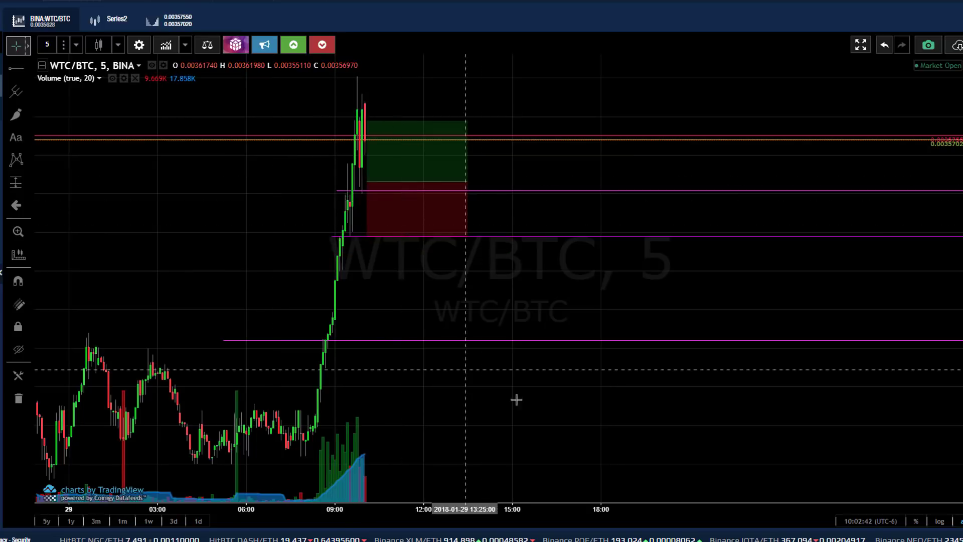
Measure the latest WTC/BTC rally on the 5-minute chart from its base to near the peak, repeating from a lower starting point
{"action": "scroll", "coordinate": [570, 369], "scroll_direction": "down", "scroll_amount": 5}
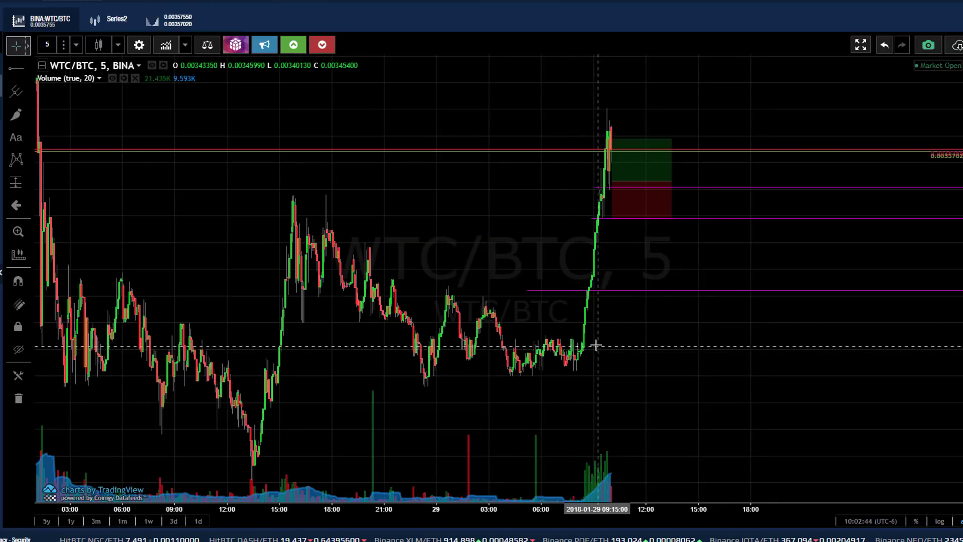
{"action": "left_click", "coordinate": [596, 345], "text": "shift"}
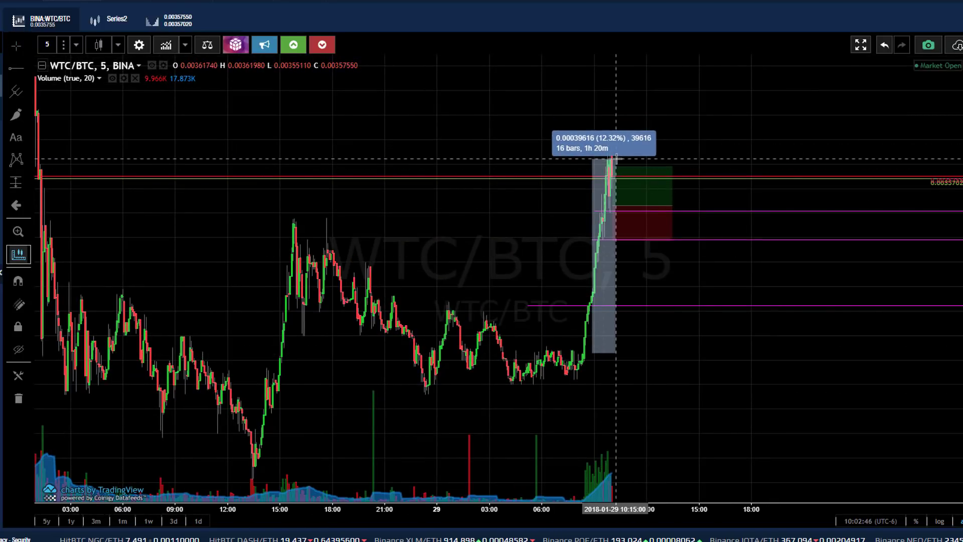
{"action": "left_click", "coordinate": [616, 158]}
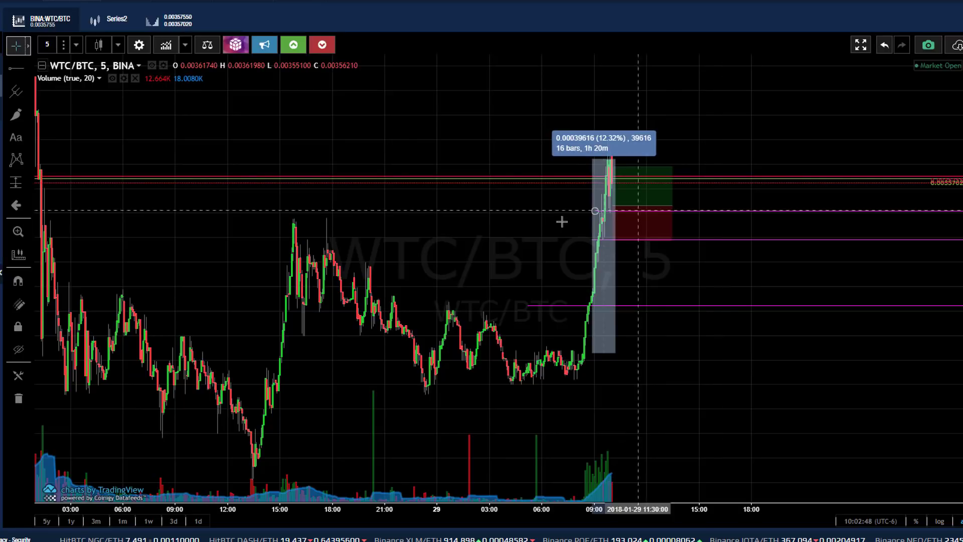
{"action": "left_click", "coordinate": [556, 333]}
{"action": "left_click", "coordinate": [581, 362], "text": "shift"}
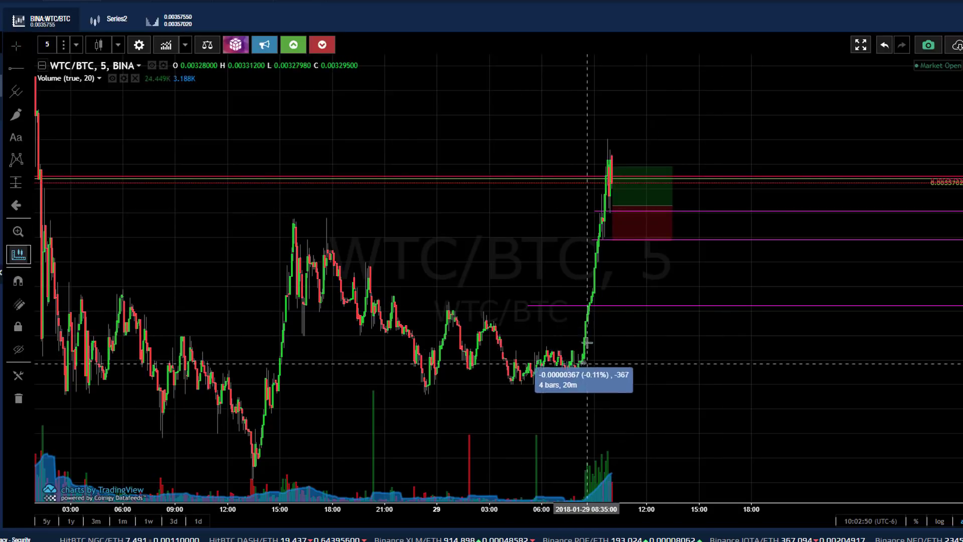
{"action": "left_click", "coordinate": [607, 148]}
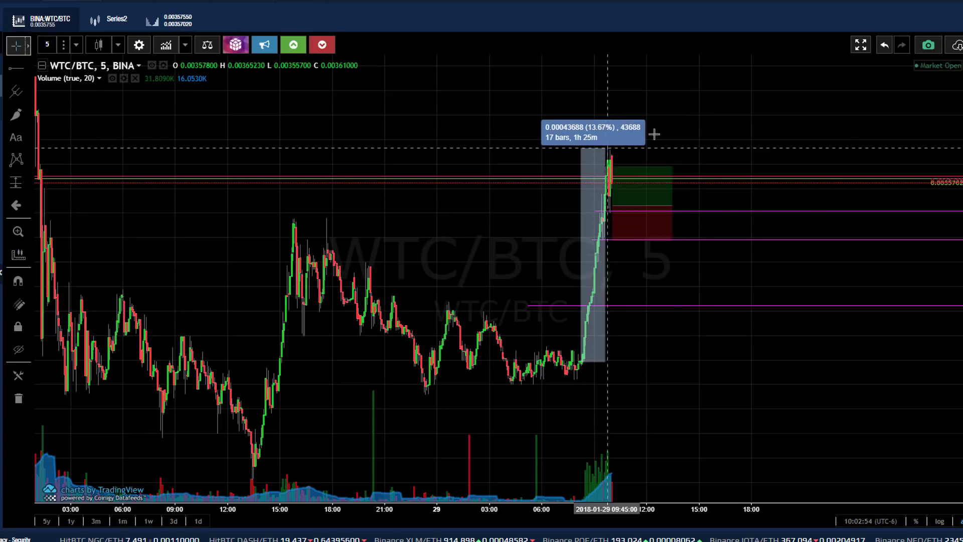
{"action": "left_click", "coordinate": [737, 126]}
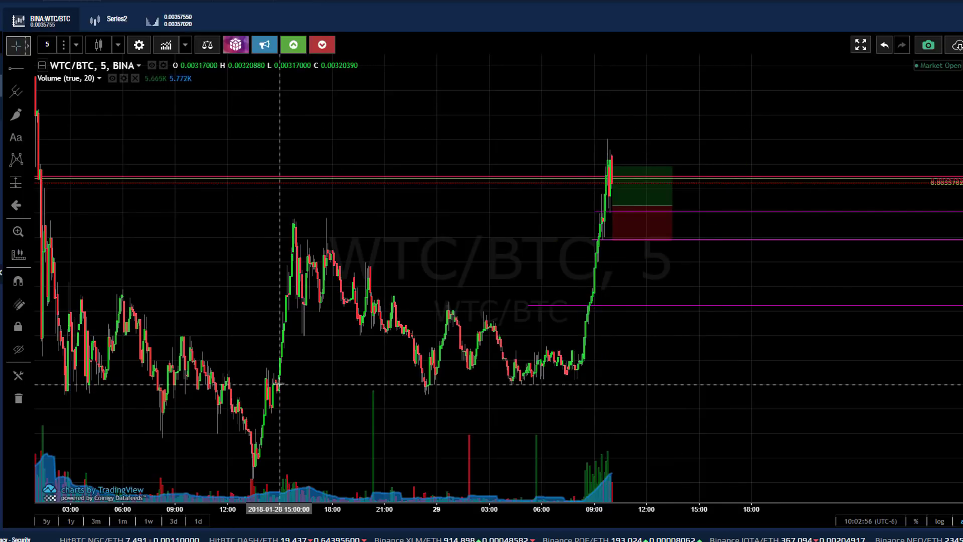
Measure the smaller WTC/BTC rise around midnight on January 29 from its low towards its peak
{"action": "left_click", "coordinate": [434, 384], "text": "shift"}
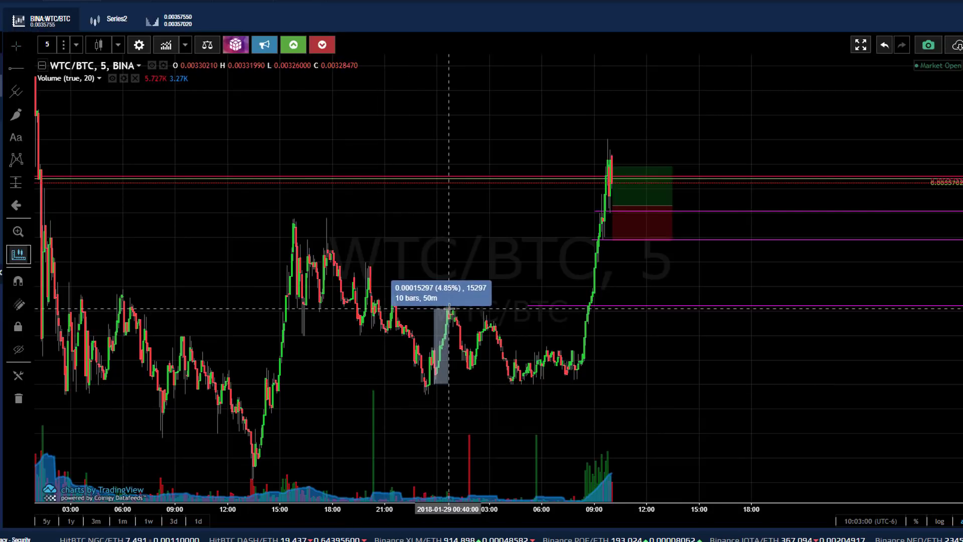
Measure the short price rise just after midnight on 29 January and review the preceding price history
{"action": "left_click", "coordinate": [448, 307]}
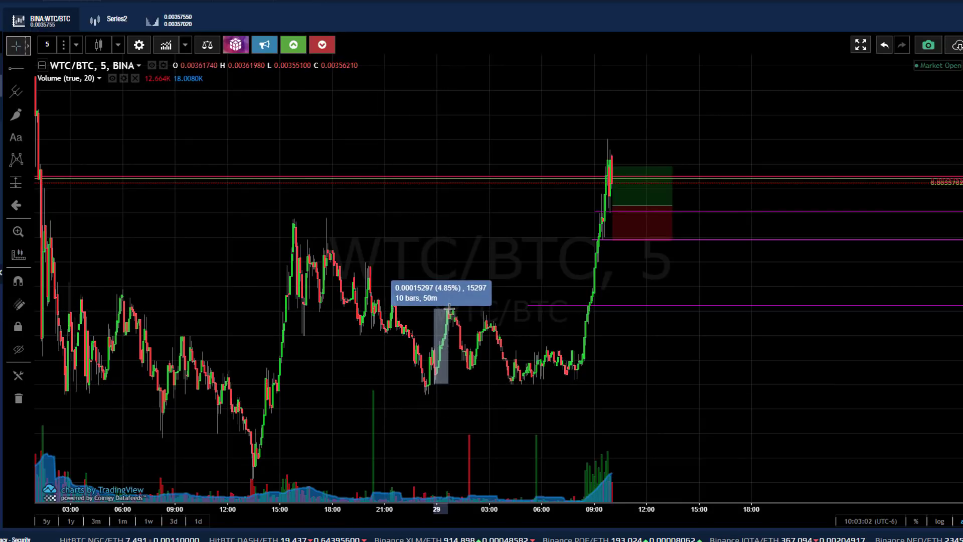
{"action": "left_click", "coordinate": [206, 253]}
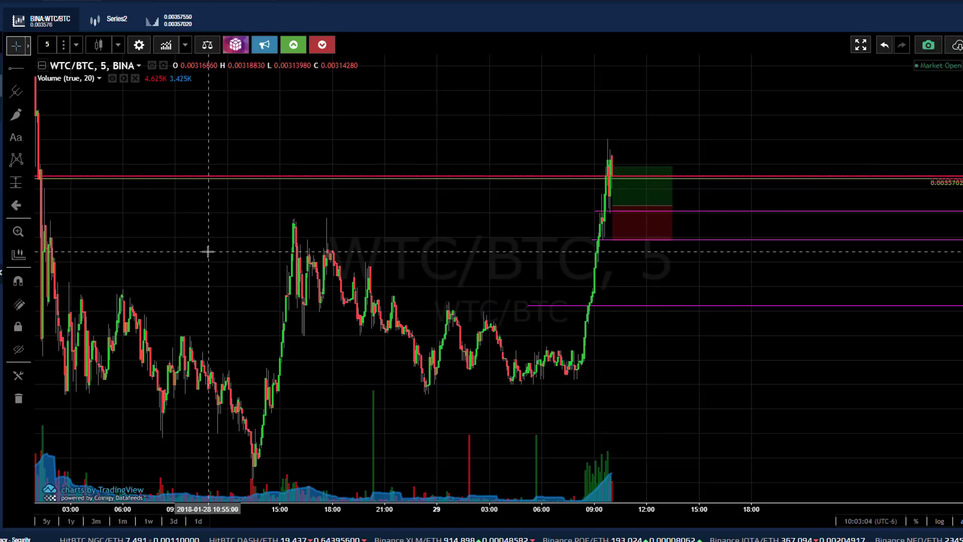
{"action": "scroll", "coordinate": [244, 265], "scroll_direction": "down", "scroll_amount": 3}
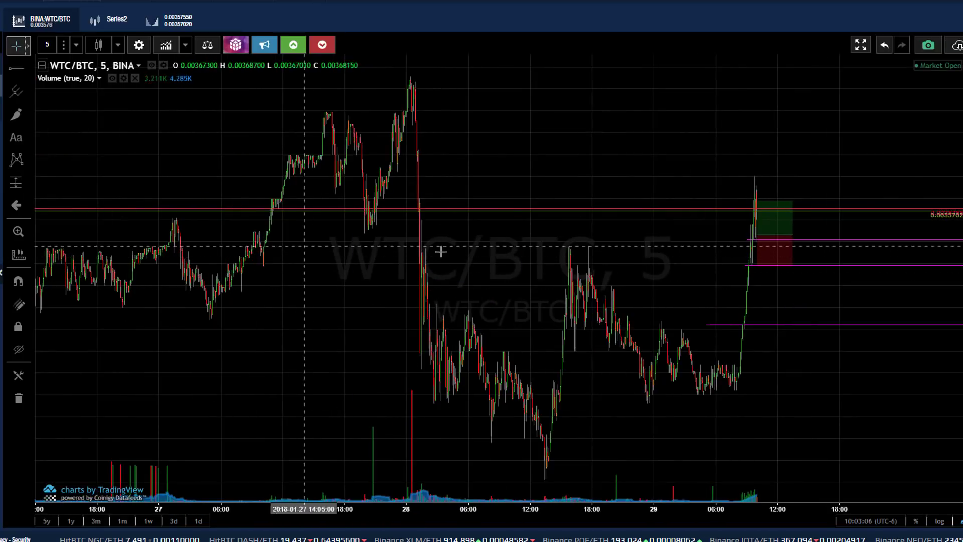
{"action": "scroll", "coordinate": [490, 305], "scroll_direction": "up", "scroll_amount": 4}
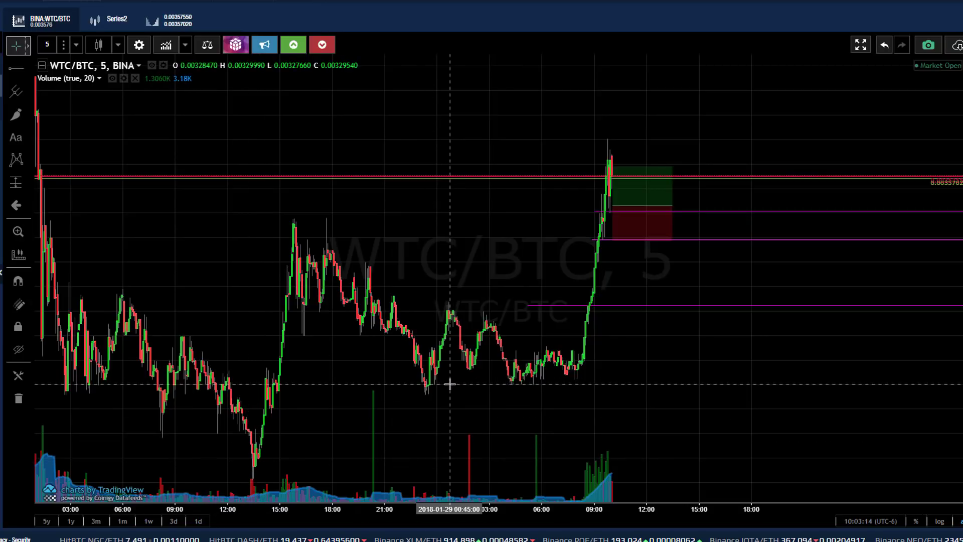
{"action": "left_click", "coordinate": [550, 380]}
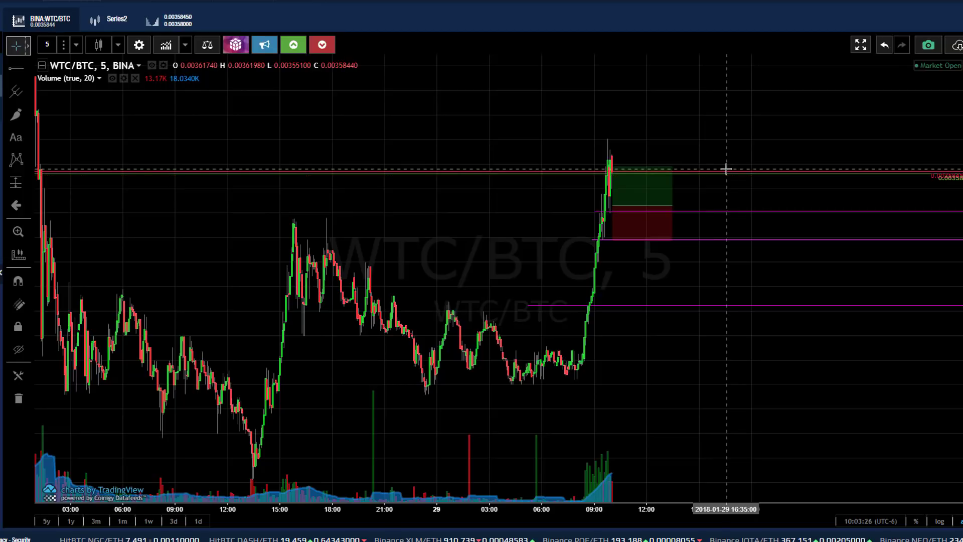
Measure the steep WTC/BTC rally from its start around 08:35 up to the recent highs
{"action": "left_click", "coordinate": [586, 365], "text": "shift"}
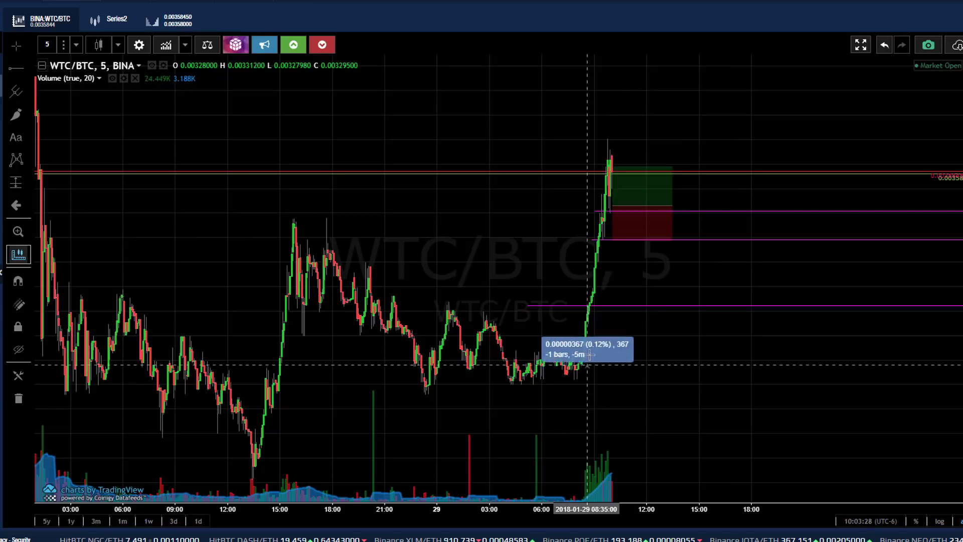
{"action": "left_click", "coordinate": [603, 158]}
{"action": "left_click", "coordinate": [690, 128]}
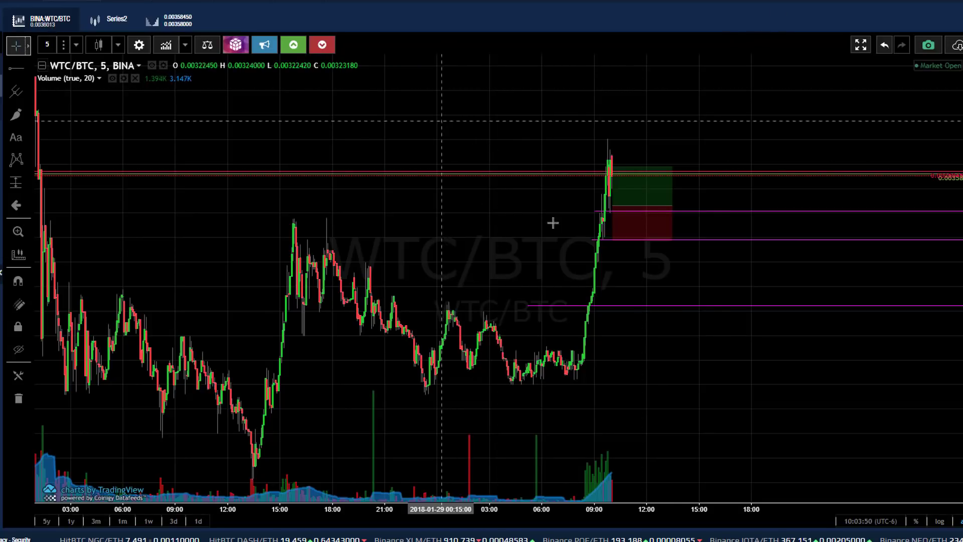
Lower the long position's profit target to about 0.00006458 (1.84%)
{"action": "scroll", "coordinate": [733, 215], "scroll_direction": "up", "scroll_amount": 4}
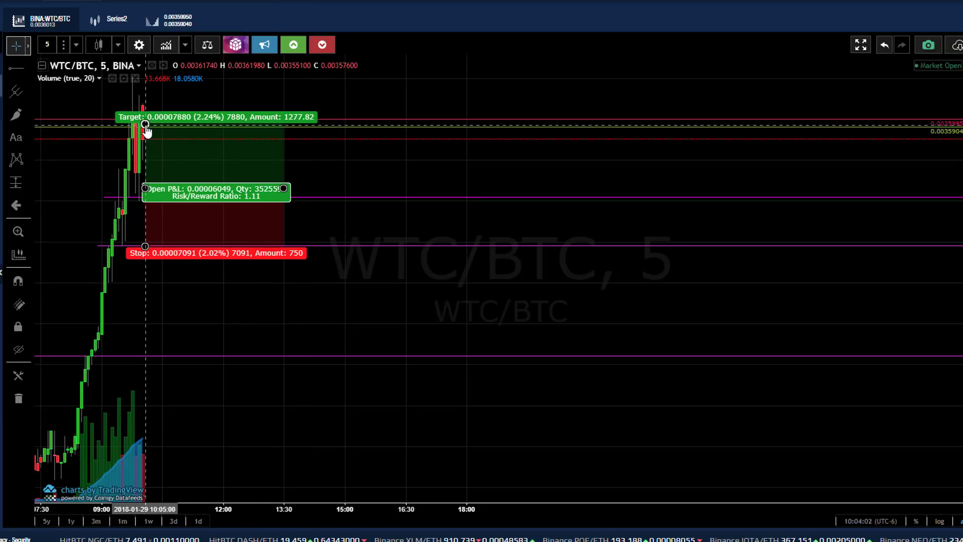
{"action": "left_click_drag", "start_coordinate": [146, 126], "coordinate": [145, 144]}
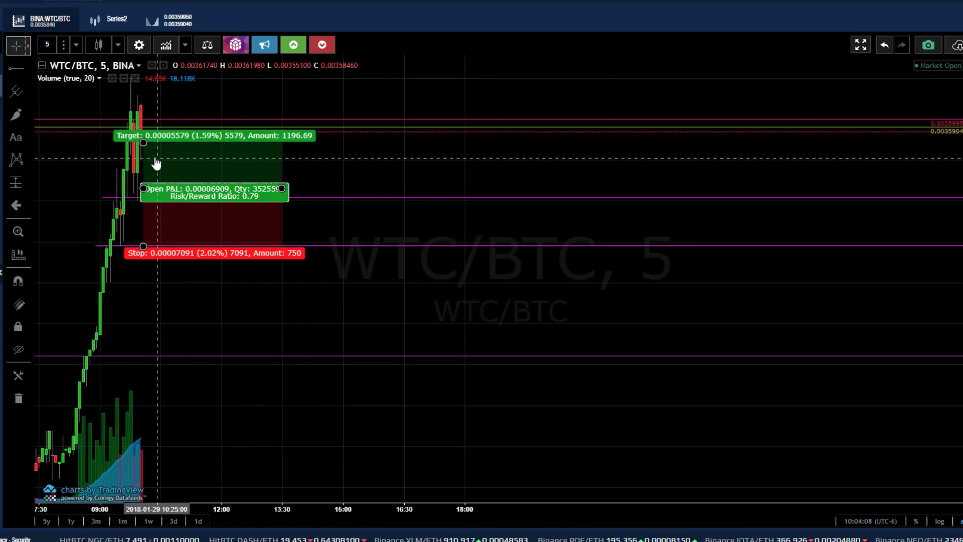
{"action": "left_click_drag", "start_coordinate": [144, 141], "coordinate": [150, 134]}
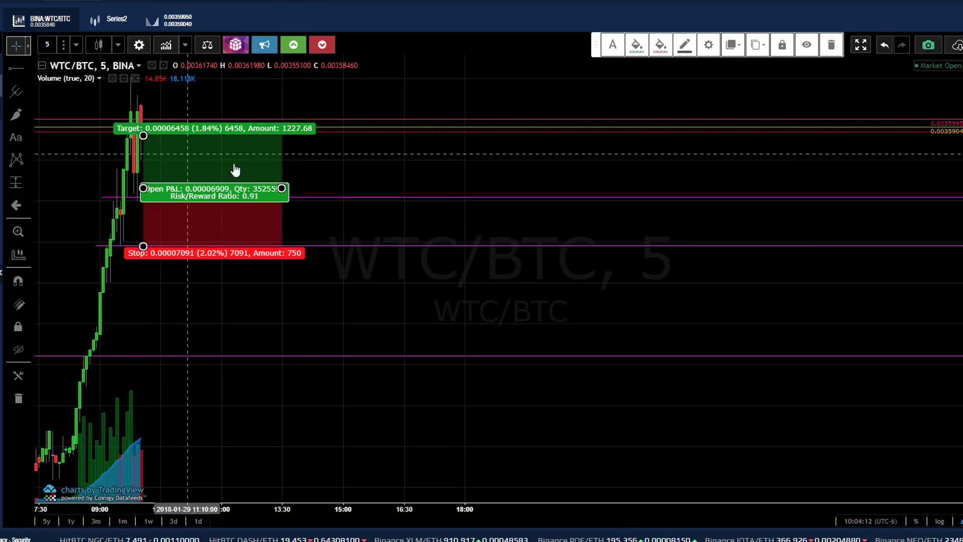
{"action": "left_click_drag", "start_coordinate": [323, 172], "coordinate": [325, 173]}
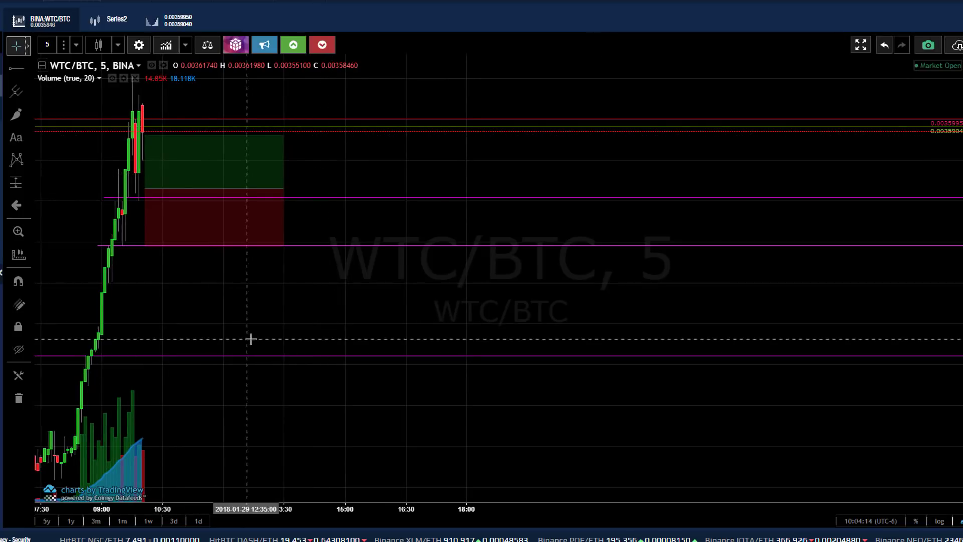
Move the long position down so its entry sits just above the lowest magenta line, with a target of about 0.00007572 (2.26%)
{"action": "scroll", "coordinate": [320, 286], "scroll_direction": "down", "scroll_amount": 1}
{"action": "scroll", "coordinate": [320, 285], "scroll_direction": "down", "scroll_amount": 1}
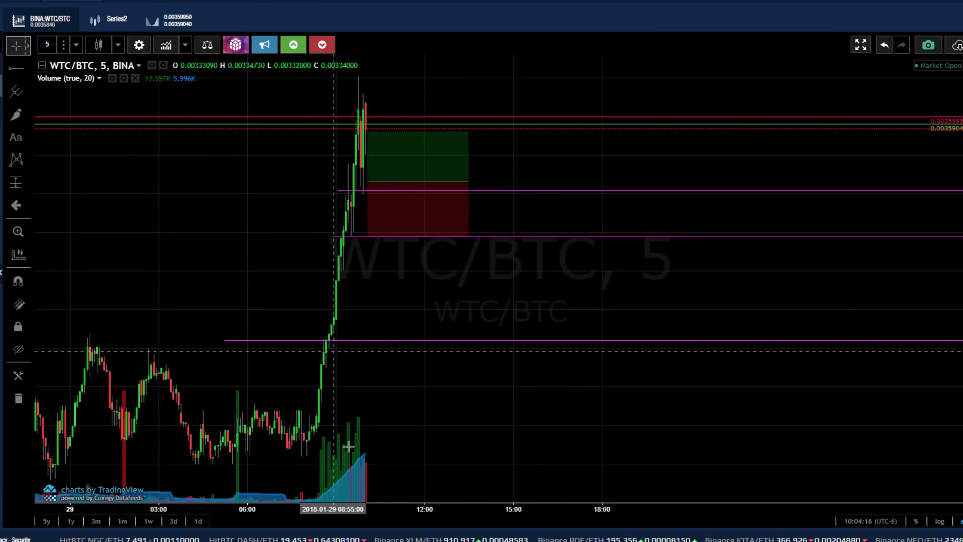
{"action": "left_click_drag", "start_coordinate": [428, 210], "coordinate": [404, 338]}
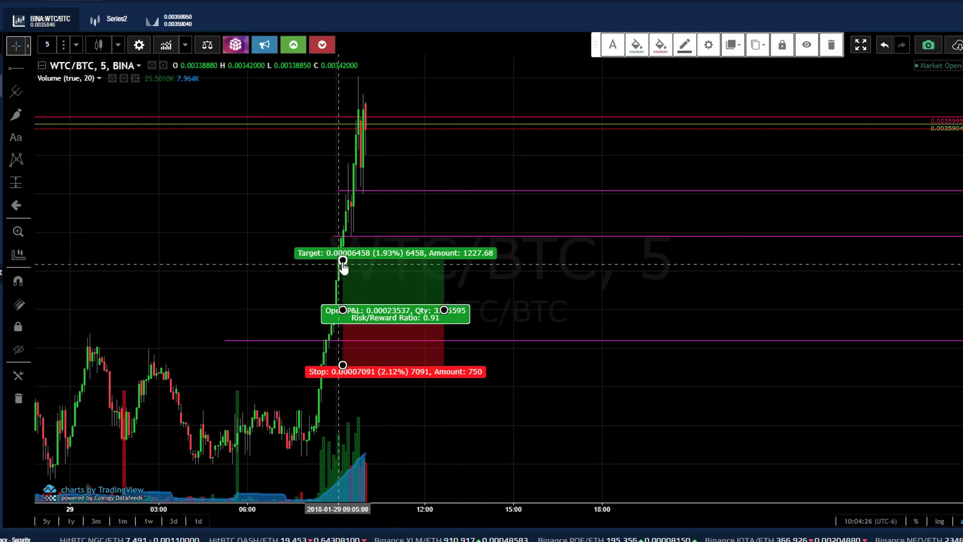
{"action": "left_click_drag", "start_coordinate": [343, 260], "coordinate": [338, 251]}
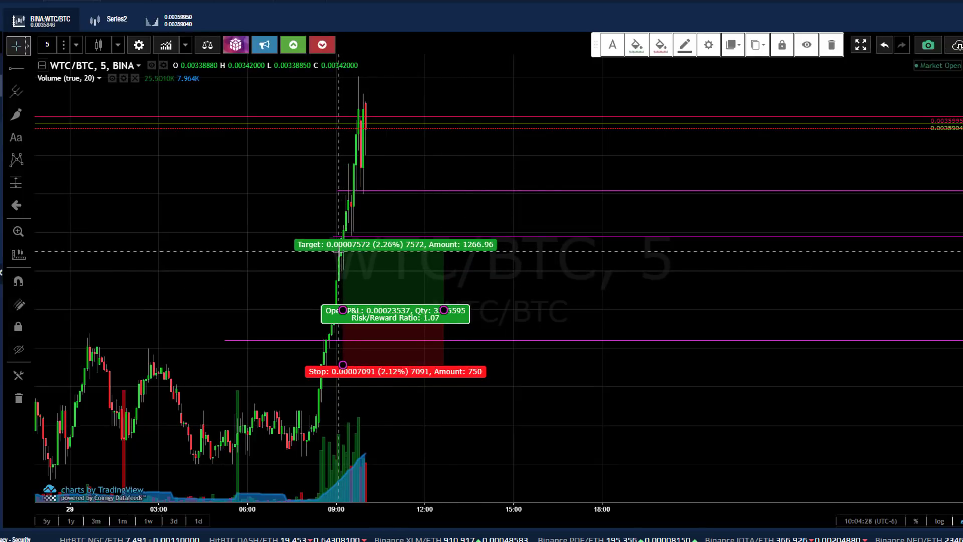
{"action": "left_click", "coordinate": [441, 253]}
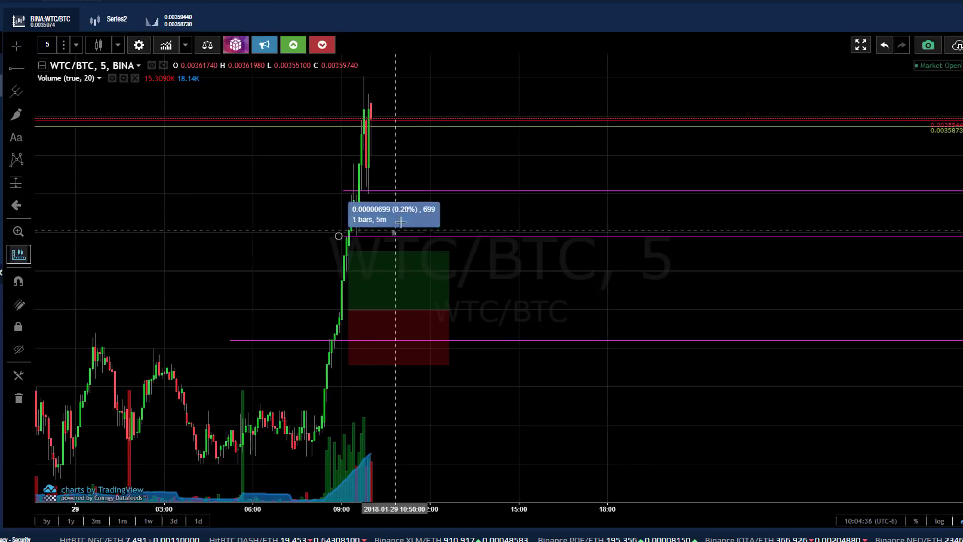
Measure several possible price rises, from around the middle magenta line and from the recent pullback low, towards the recent highs
{"action": "left_click", "coordinate": [390, 231], "text": "shift"}
{"action": "left_click", "coordinate": [433, 173]}
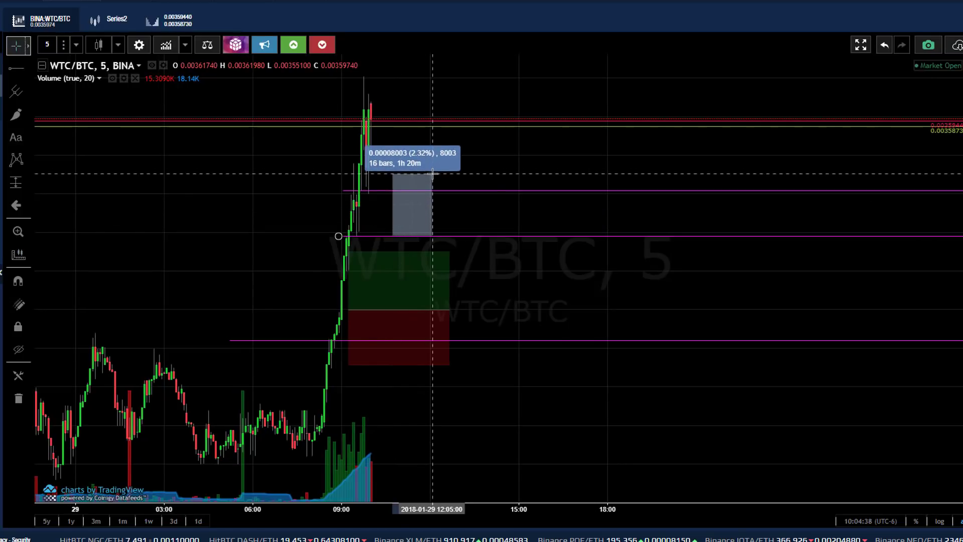
{"action": "left_click", "coordinate": [393, 265]}
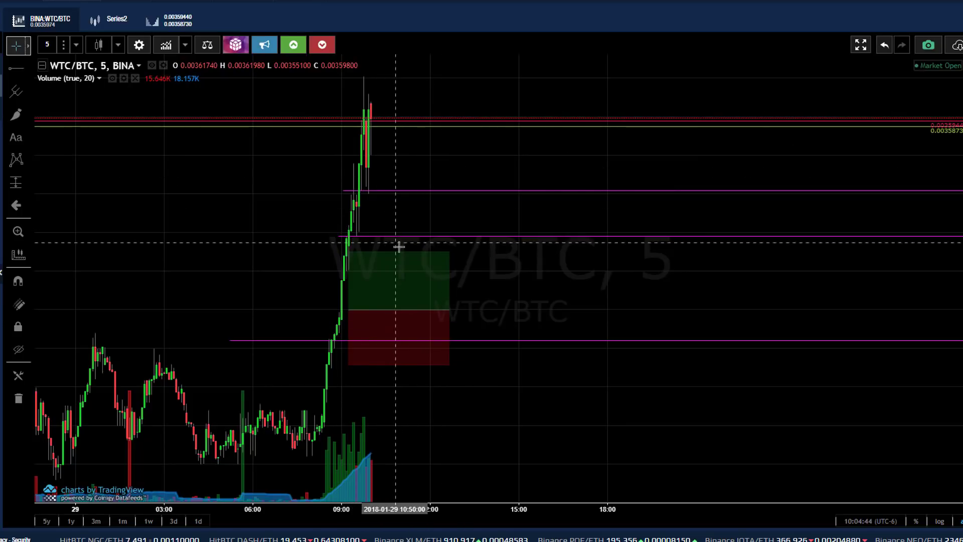
{"action": "left_click", "coordinate": [391, 227], "text": "shift"}
{"action": "left_click", "coordinate": [430, 129]}
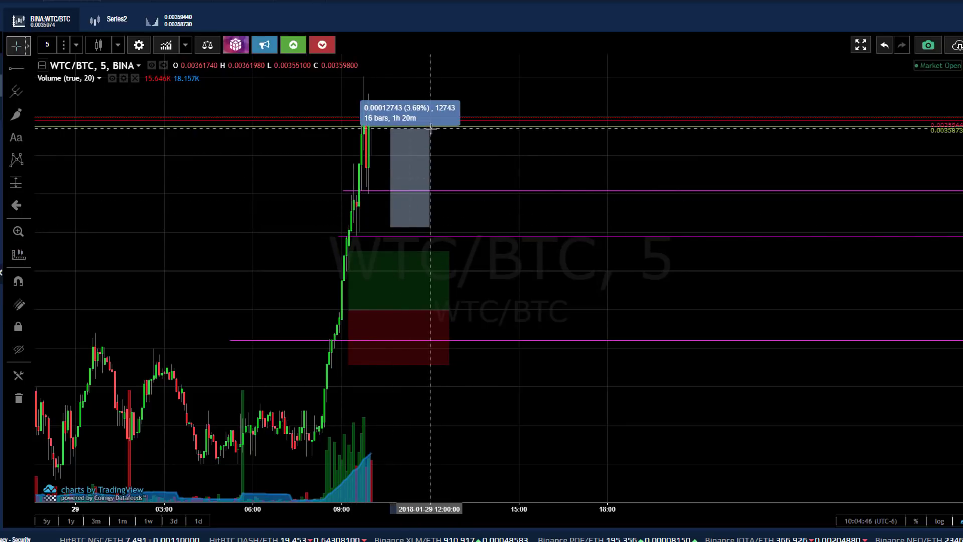
{"action": "left_click", "coordinate": [498, 208]}
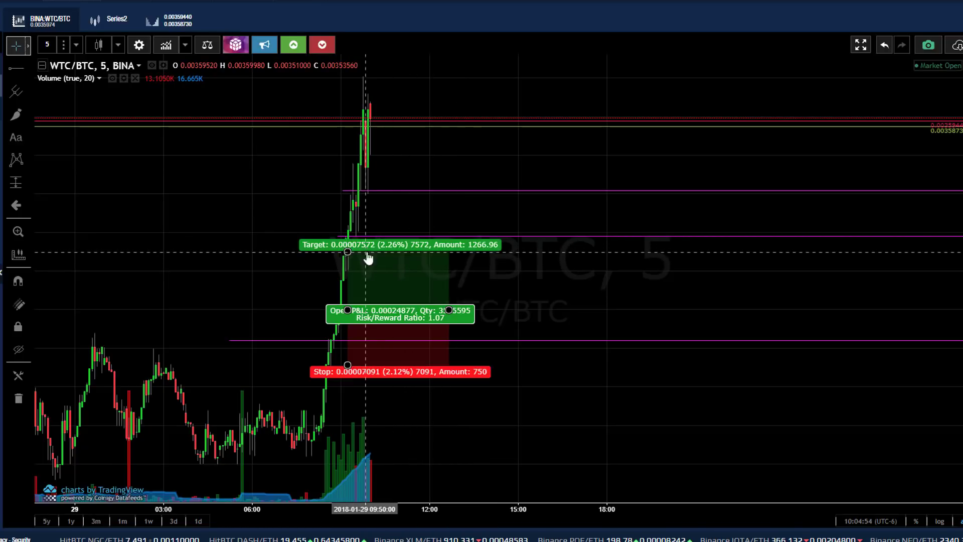
{"action": "left_click", "coordinate": [397, 231], "text": "shift"}
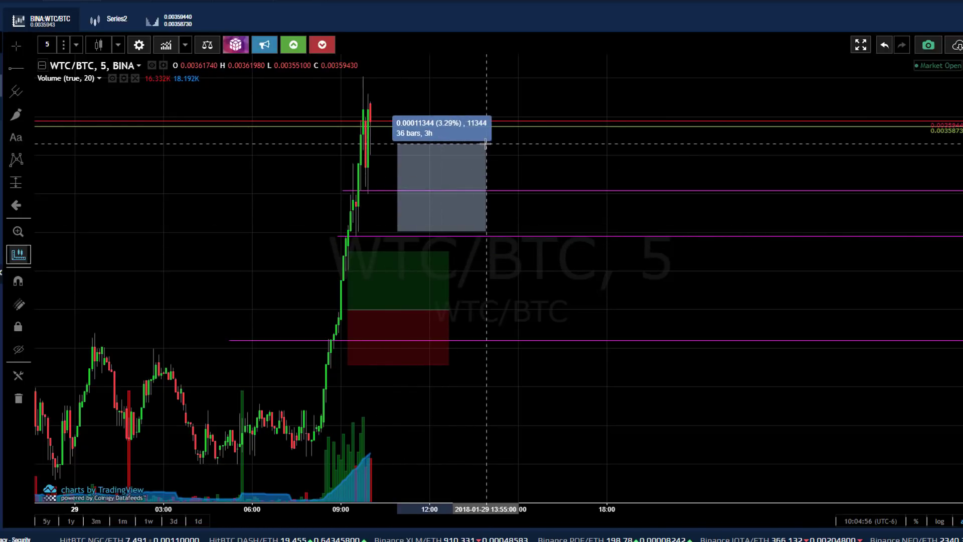
{"action": "left_click", "coordinate": [460, 164]}
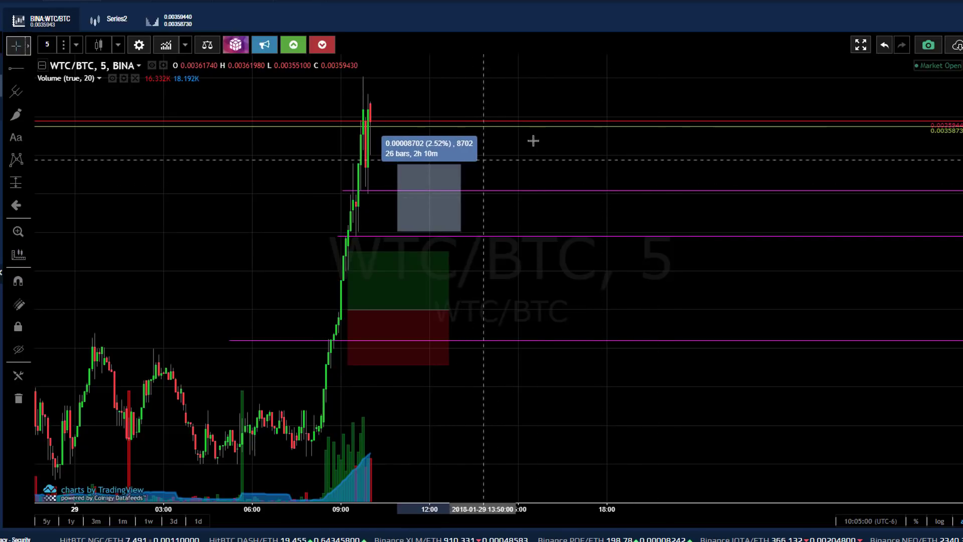
{"action": "left_click", "coordinate": [475, 165]}
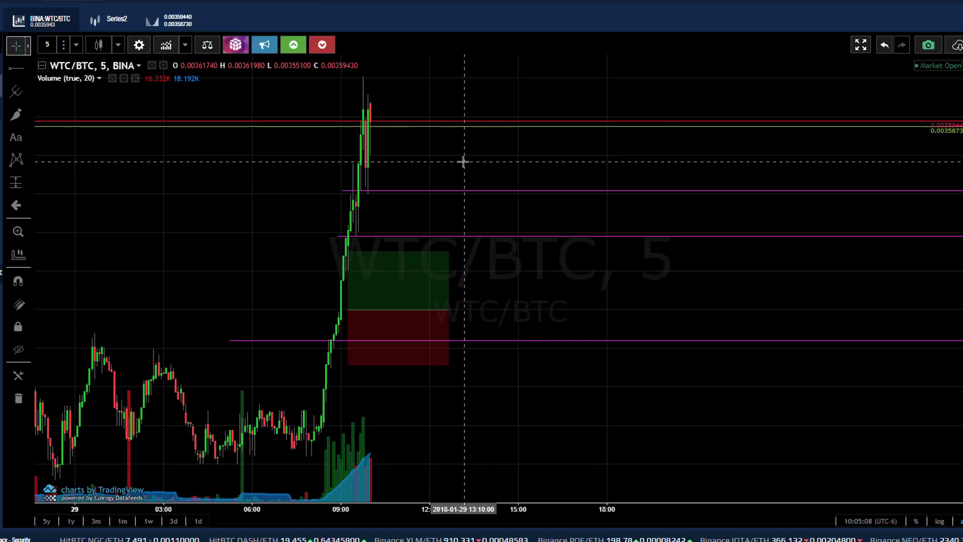
{"action": "left_click", "coordinate": [431, 171], "text": "shift"}
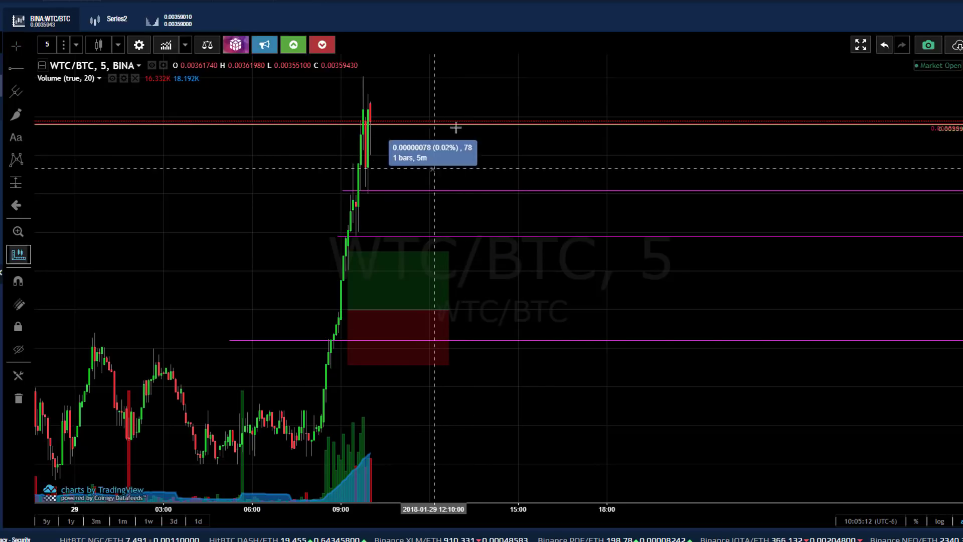
{"action": "left_click", "coordinate": [466, 108]}
Raise the long position's profit target to about 0.00017828 (5.32%)
{"action": "left_click", "coordinate": [416, 255]}
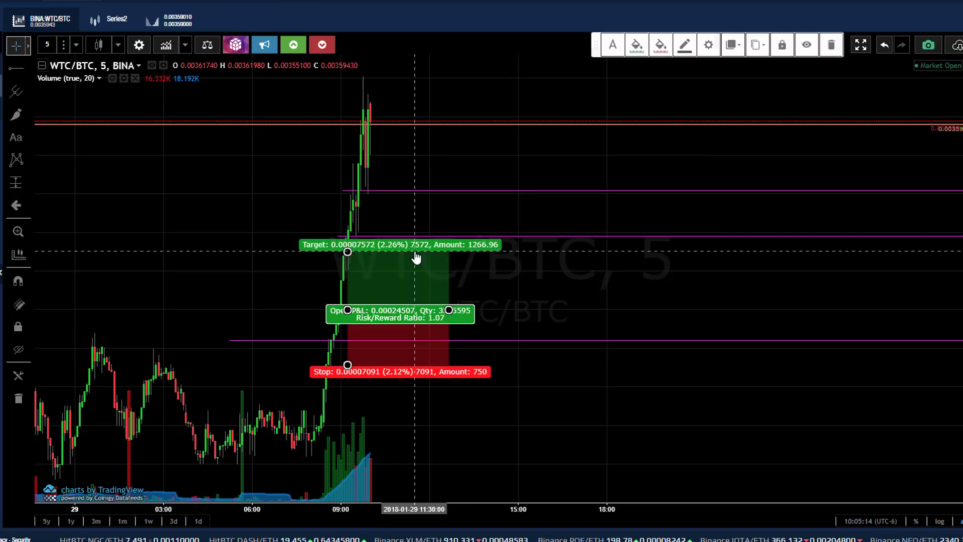
{"action": "left_click_drag", "start_coordinate": [347, 252], "coordinate": [346, 173]}
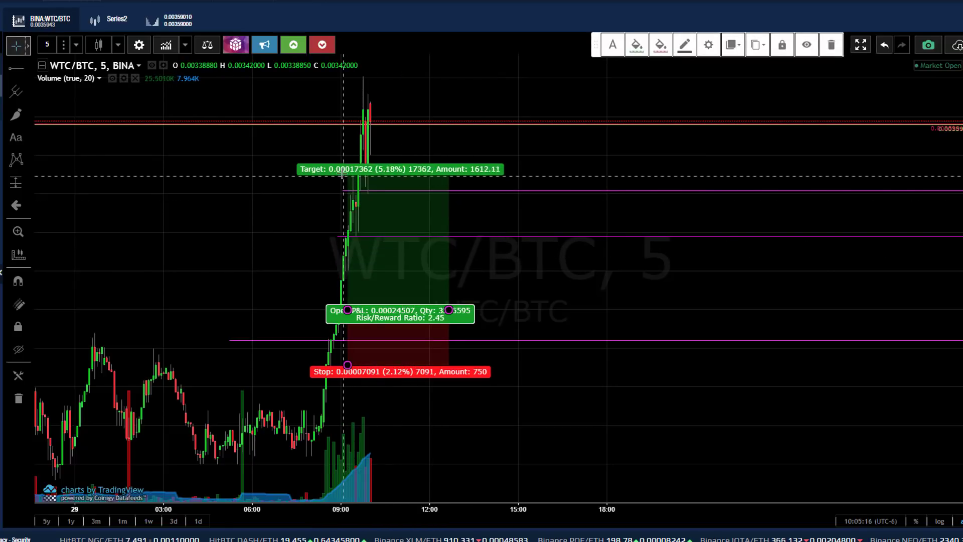
{"action": "left_click", "coordinate": [421, 155]}
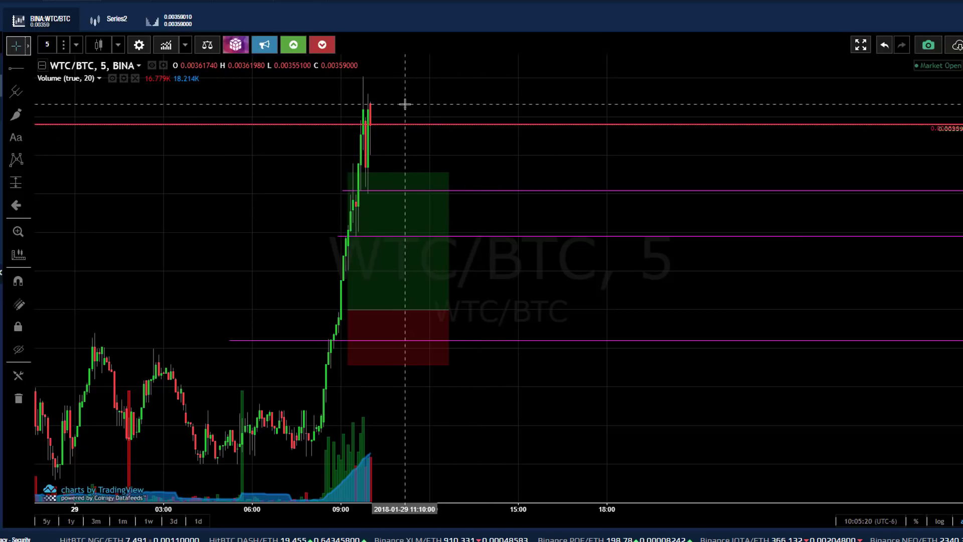
Measure a possible price drop from the top of the latest candle down to just above the position's target
{"action": "left_click", "coordinate": [387, 104], "text": "shift"}
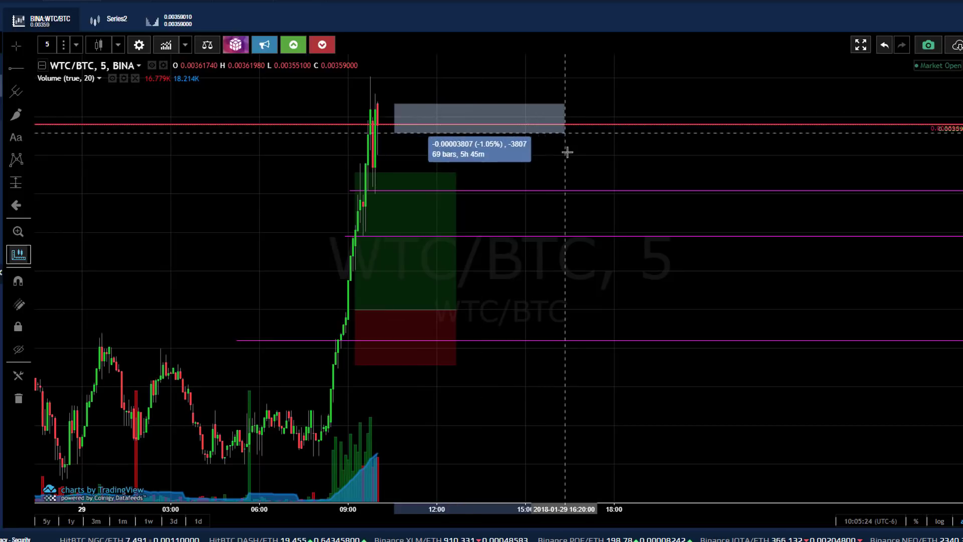
{"action": "left_click", "coordinate": [606, 154]}
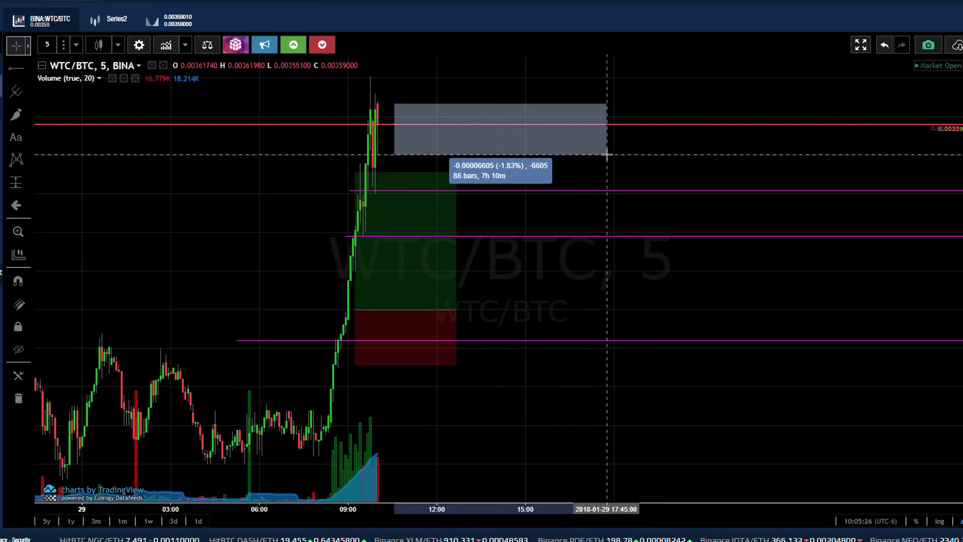
{"action": "left_click", "coordinate": [391, 95]}
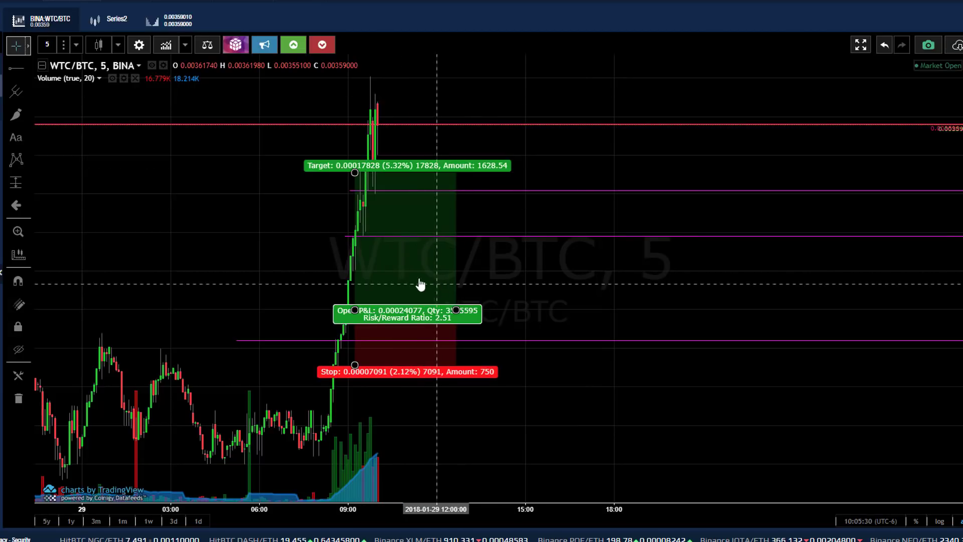
{"action": "left_click_drag", "start_coordinate": [402, 236], "coordinate": [443, 129]}
{"action": "left_click", "coordinate": [463, 133]}
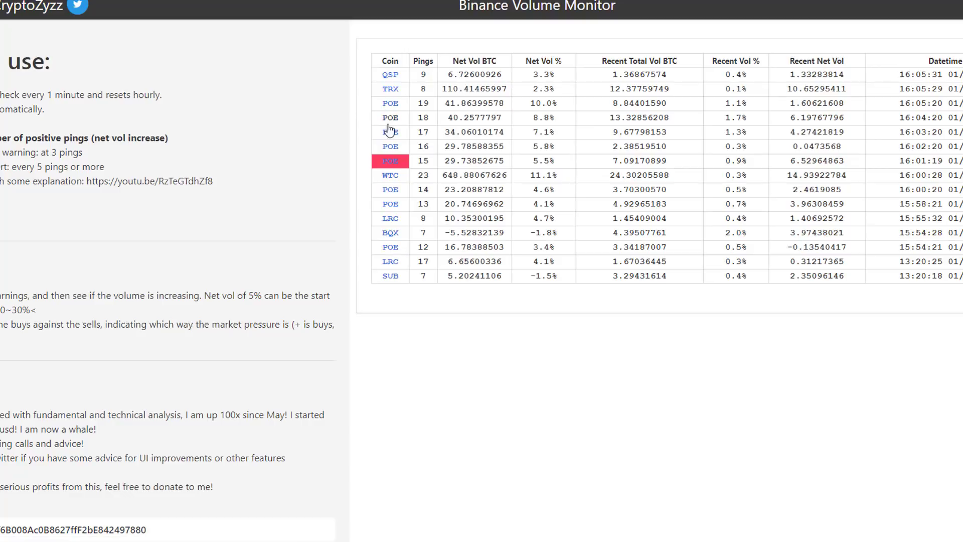
Switch to the Binance Volume Monitor page and open the LRC entry with 17 pings
{"action": "left_click", "coordinate": [387, 259]}
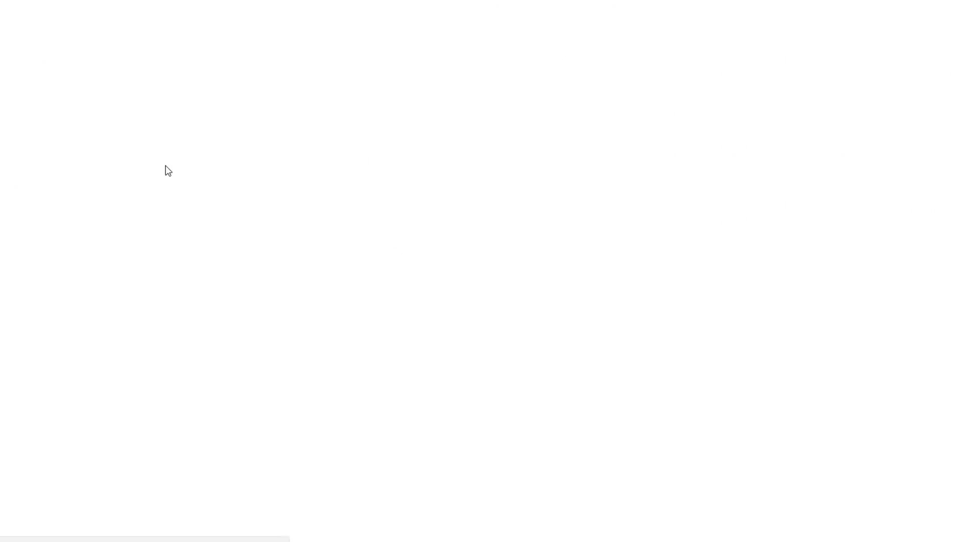
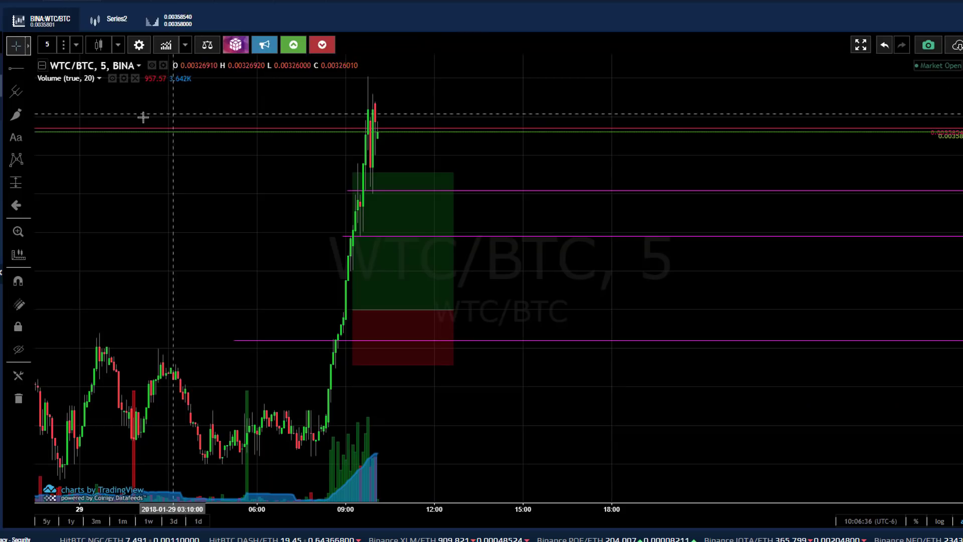
Set the WTC/BTC chart to the 1-hour interval and measure the sharp price drop at the start of 28 January
{"action": "left_click", "coordinate": [49, 45]}
{"action": "left_click", "coordinate": [65, 173]}
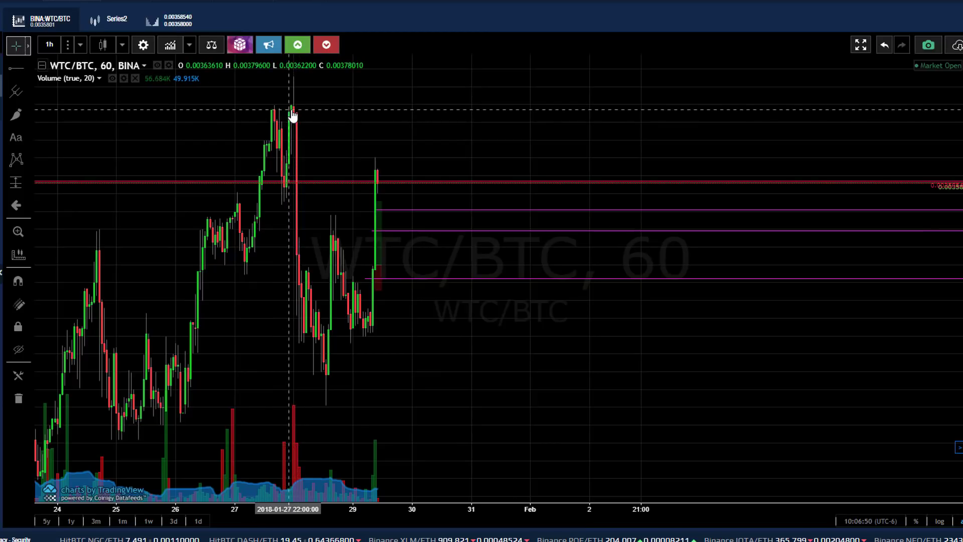
{"action": "left_click", "coordinate": [298, 131], "text": "shift"}
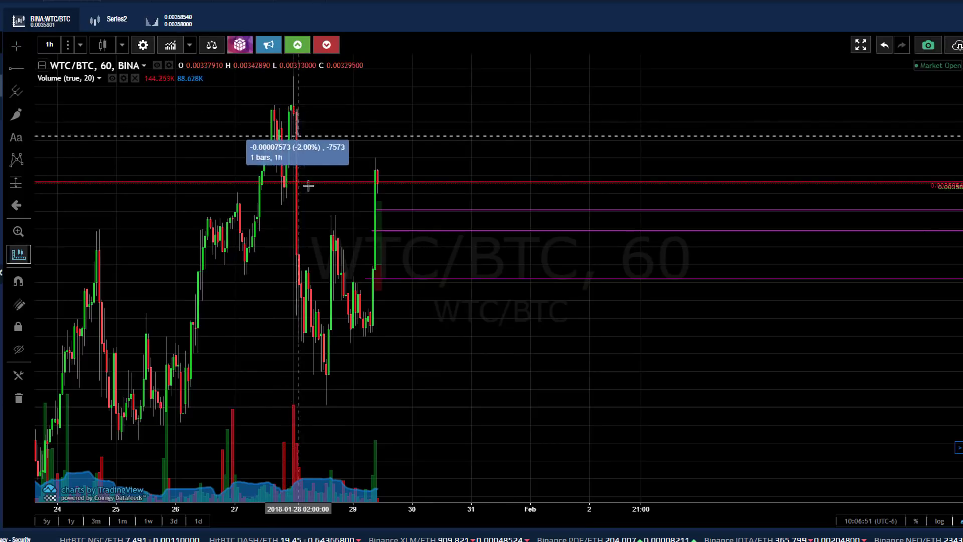
{"action": "left_click", "coordinate": [307, 358]}
{"action": "left_click", "coordinate": [323, 140]}
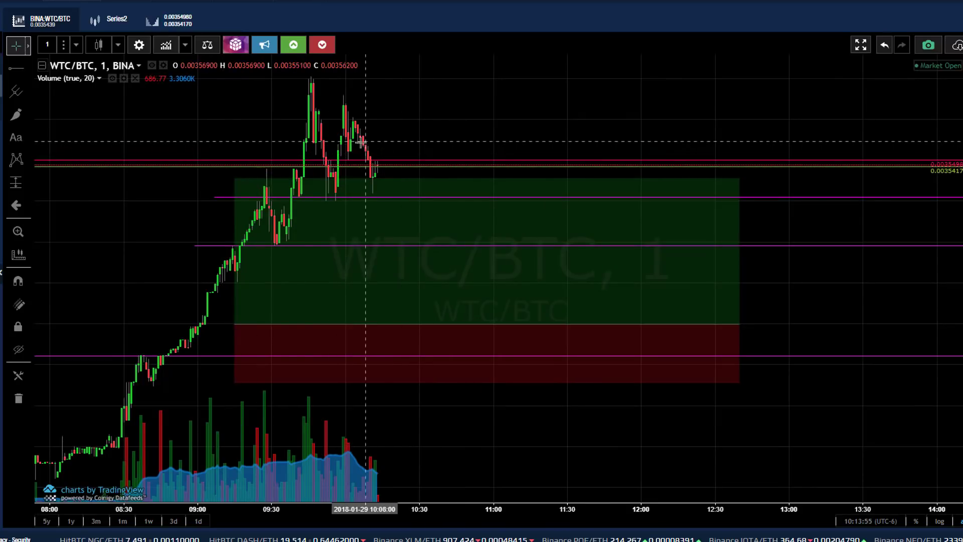
Set the WTC/BTC chart to the 3-minute interval and measure the price rise from just below the position's target towards the recent highs
{"action": "left_click", "coordinate": [57, 51]}
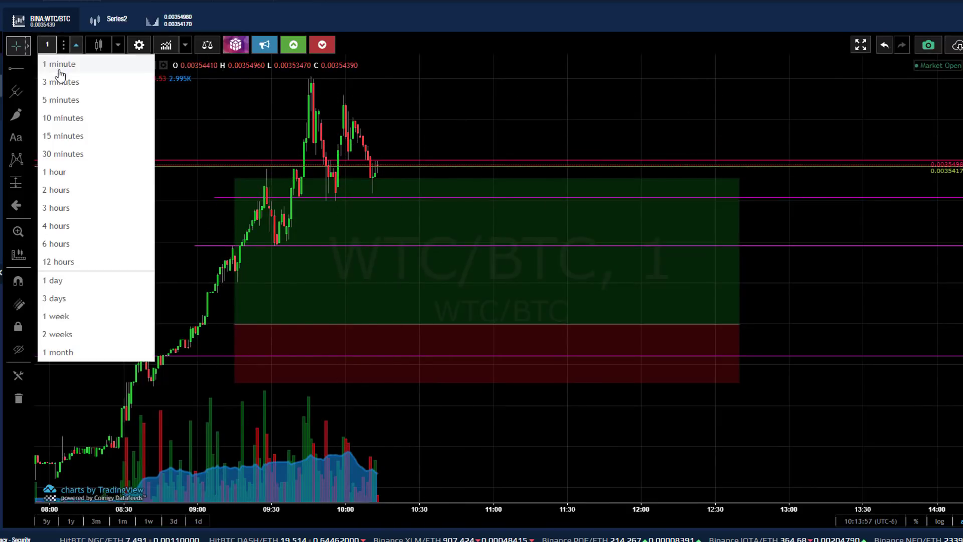
{"action": "left_click", "coordinate": [61, 80]}
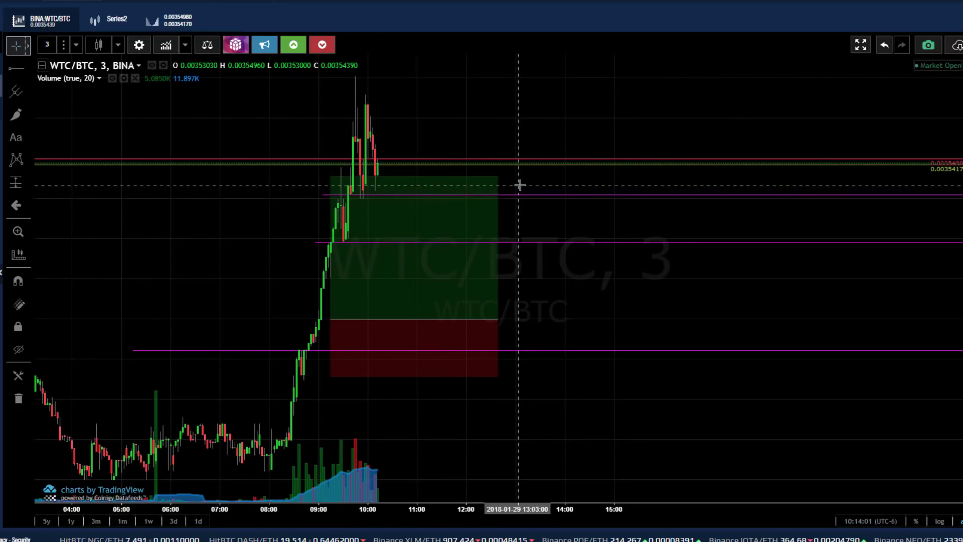
{"action": "left_click", "coordinate": [407, 182], "text": "shift"}
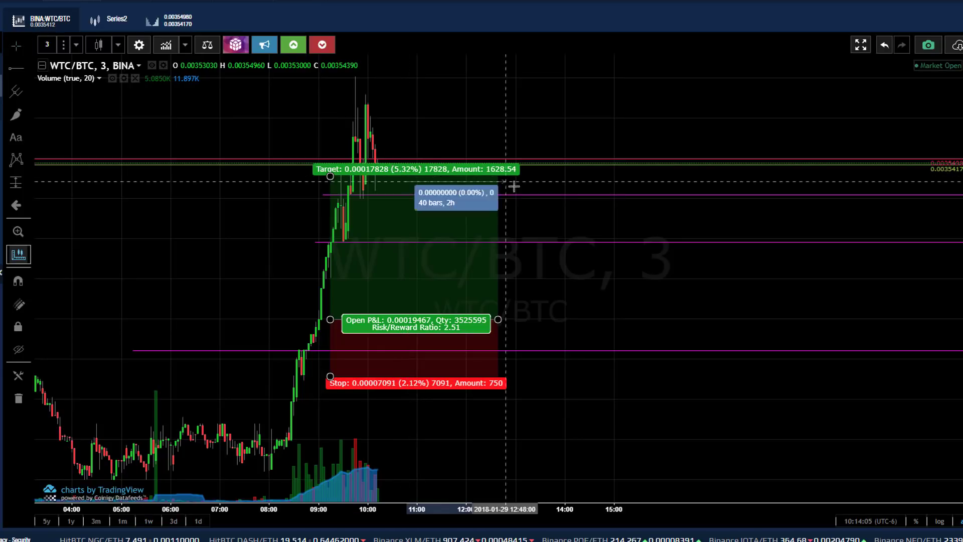
{"action": "left_click", "coordinate": [408, 126]}
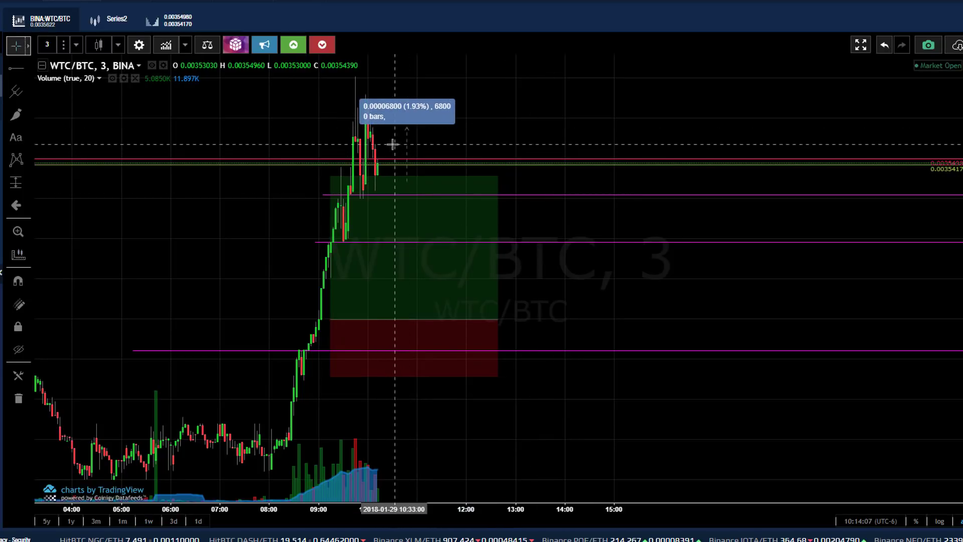
Measure the price drop beside the latest candles, from above the current price down past the position's target
{"action": "left_click", "coordinate": [393, 144], "text": "shift"}
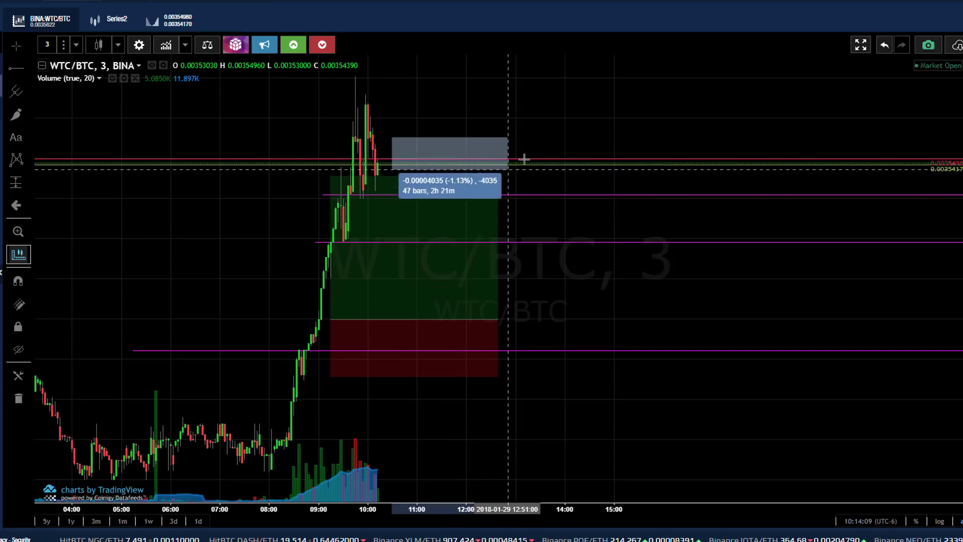
{"action": "left_click", "coordinate": [634, 202]}
{"action": "left_click", "coordinate": [690, 164]}
{"action": "mouse_move", "coordinate": [357, 191]}
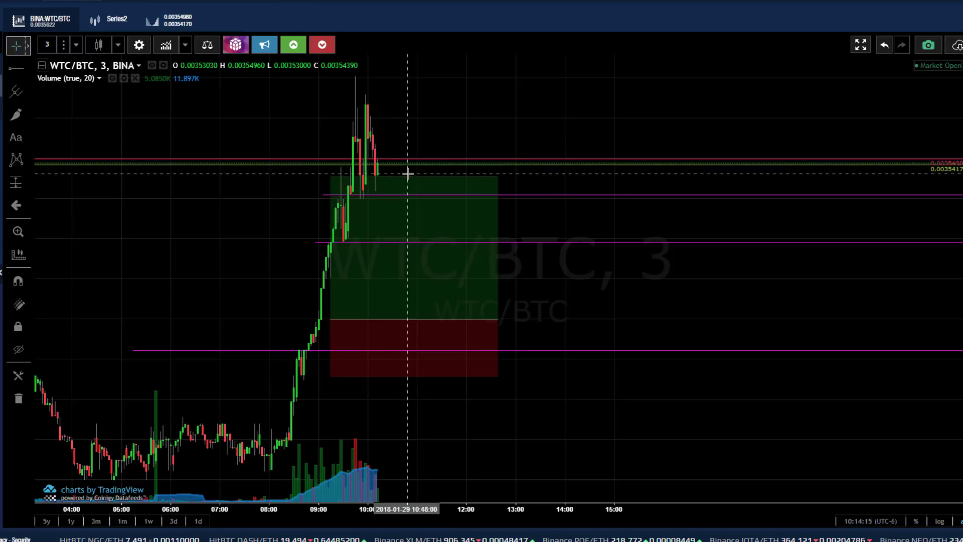
{"action": "mouse_move", "coordinate": [398, 188]}
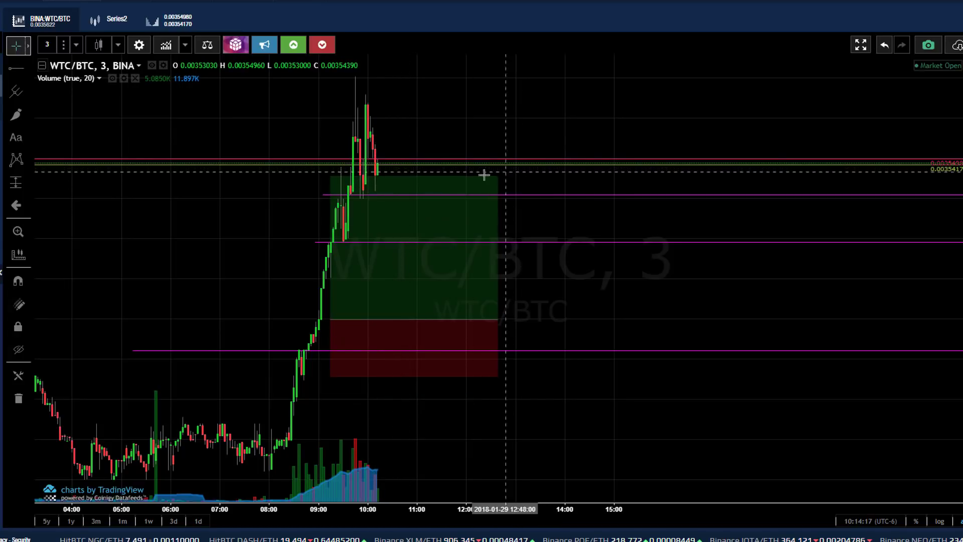
Switch to the Binance WTC/BTC page, check the market depth, and limit the order book to buy orders
{"action": "left_click", "coordinate": [427, 249]}
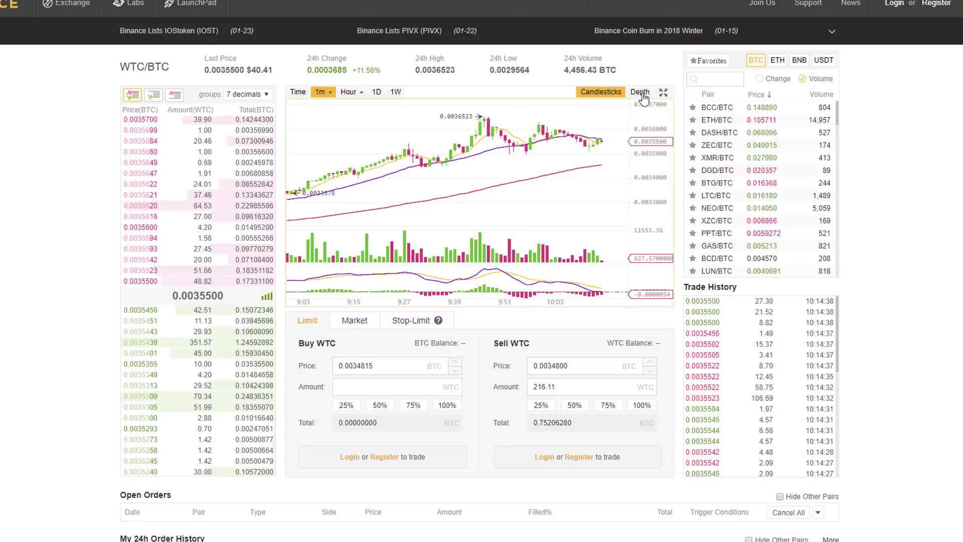
{"action": "left_click", "coordinate": [642, 96]}
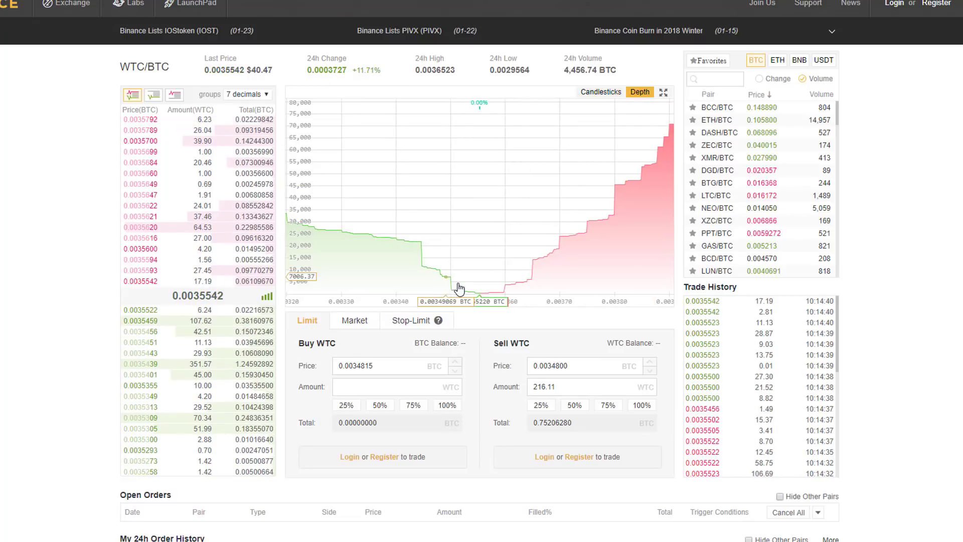
{"action": "left_click", "coordinate": [151, 98]}
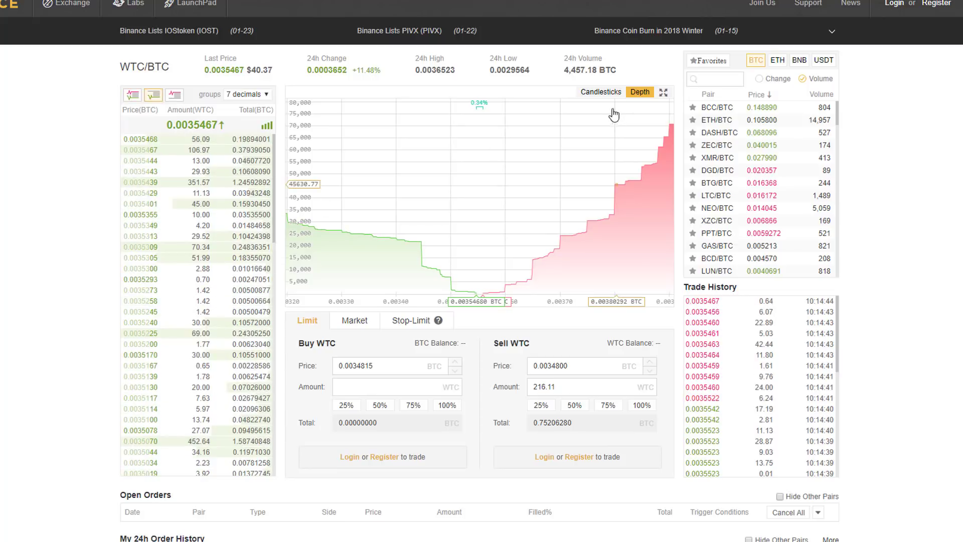
{"action": "left_click", "coordinate": [605, 93]}
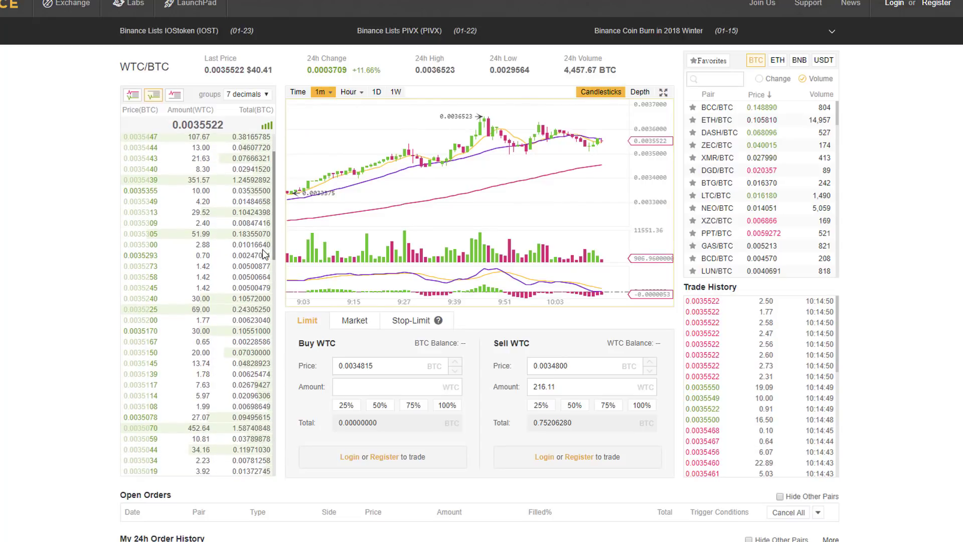
Examine the larger buy orders in the order book around 0.0035000 and load the 0.0035070 price into the order form
{"action": "scroll", "coordinate": [262, 248], "scroll_direction": "down", "scroll_amount": 3}
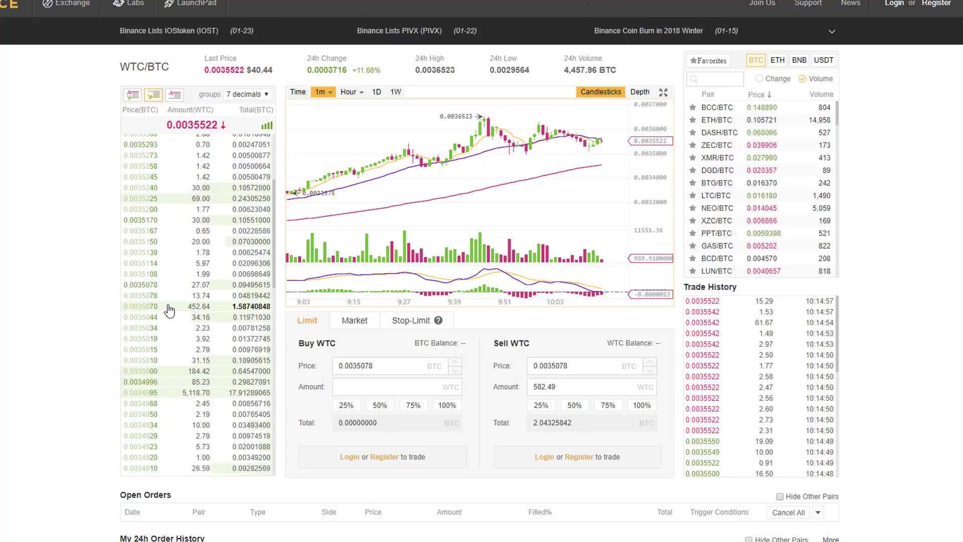
{"action": "left_click", "coordinate": [168, 307]}
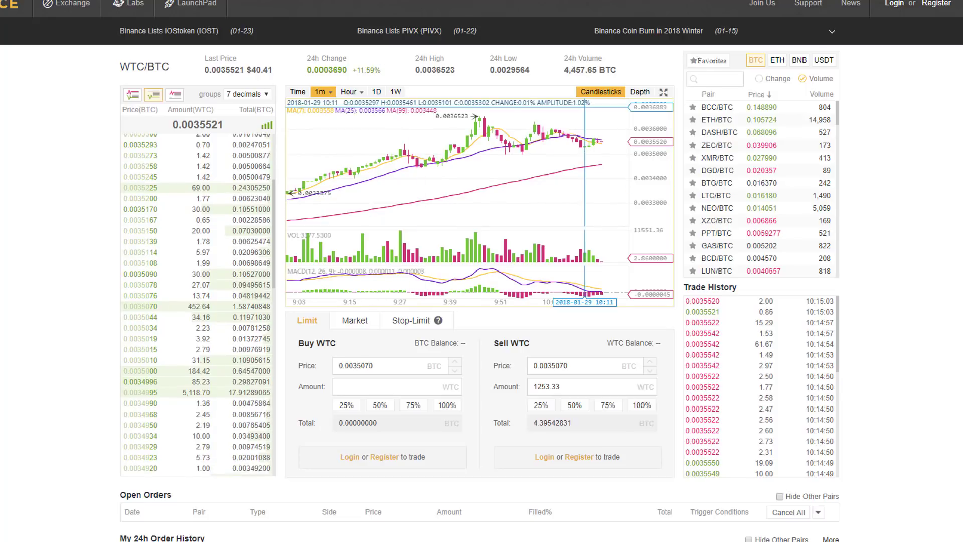
{"action": "scroll", "coordinate": [150, 321], "scroll_direction": "down", "scroll_amount": 1}
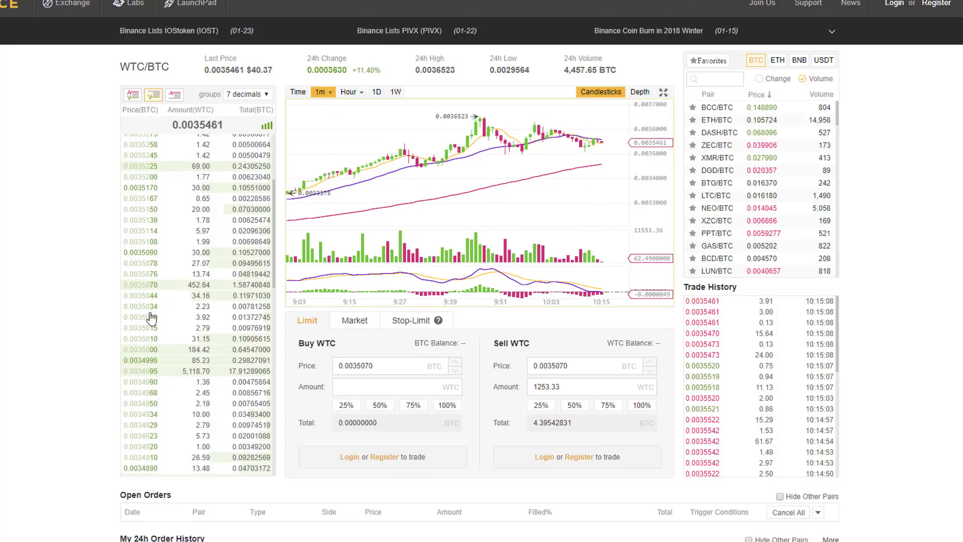
{"action": "scroll", "coordinate": [150, 361], "scroll_direction": "up", "scroll_amount": 1}
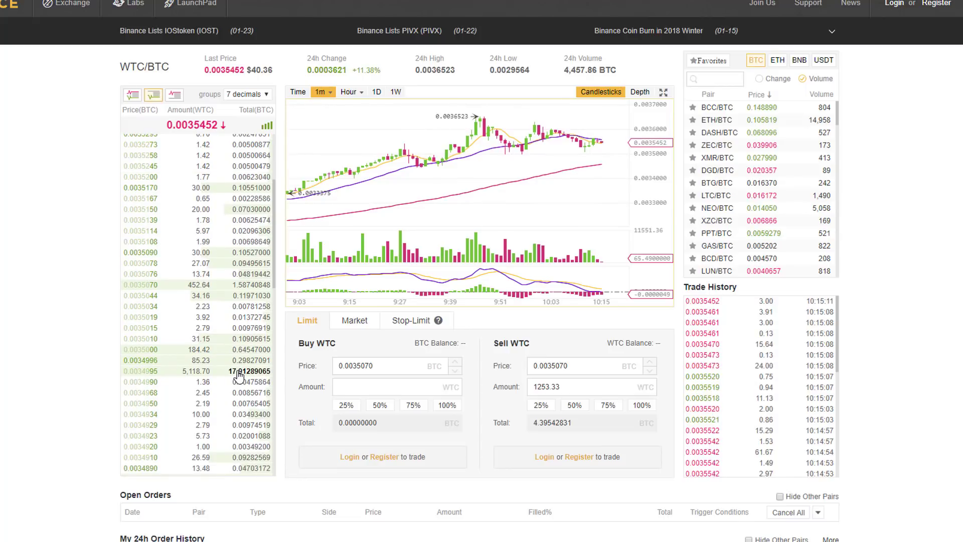
{"action": "scroll", "coordinate": [239, 380], "scroll_direction": "down", "scroll_amount": 1}
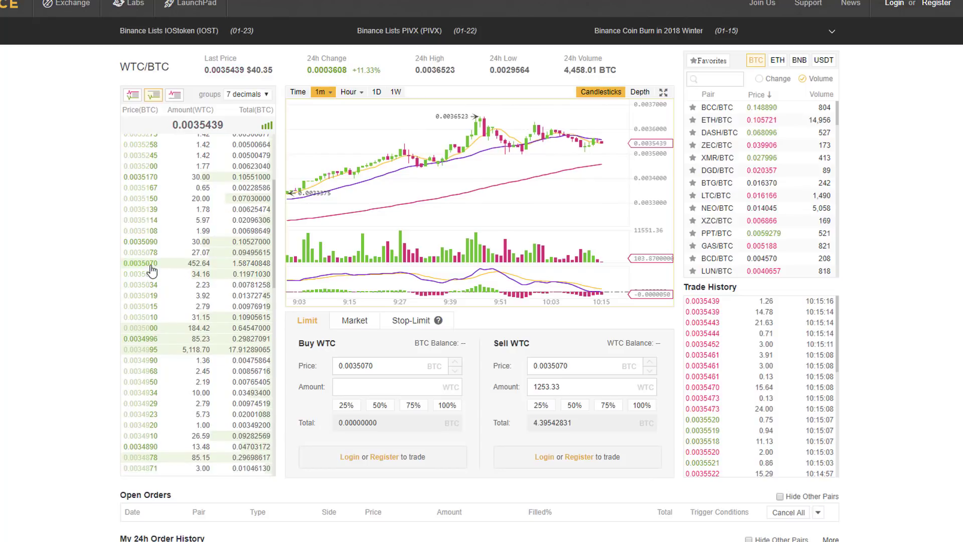
Load the 0.0035114 buy-order price into the order form and select it for reuse as the entry
{"action": "left_click", "coordinate": [164, 257]}
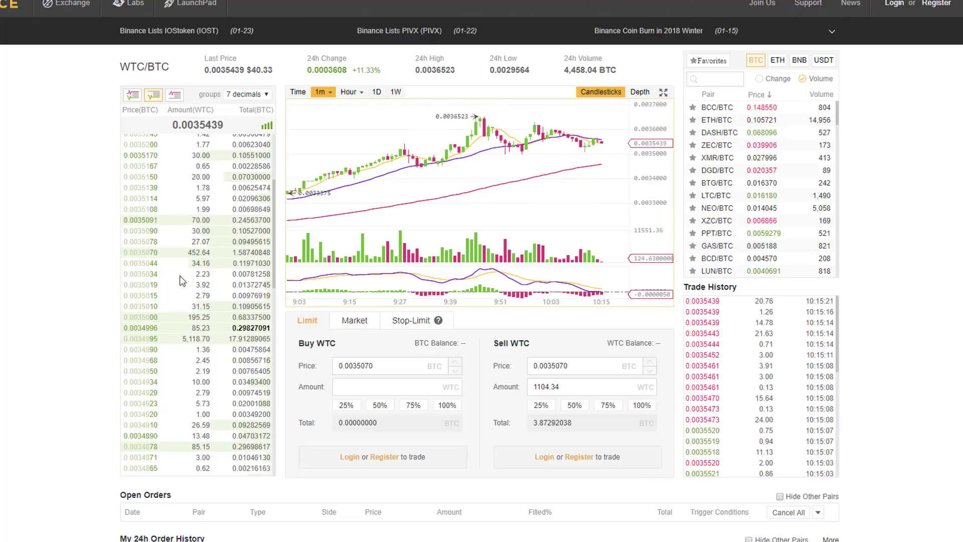
{"action": "left_click", "coordinate": [158, 240]}
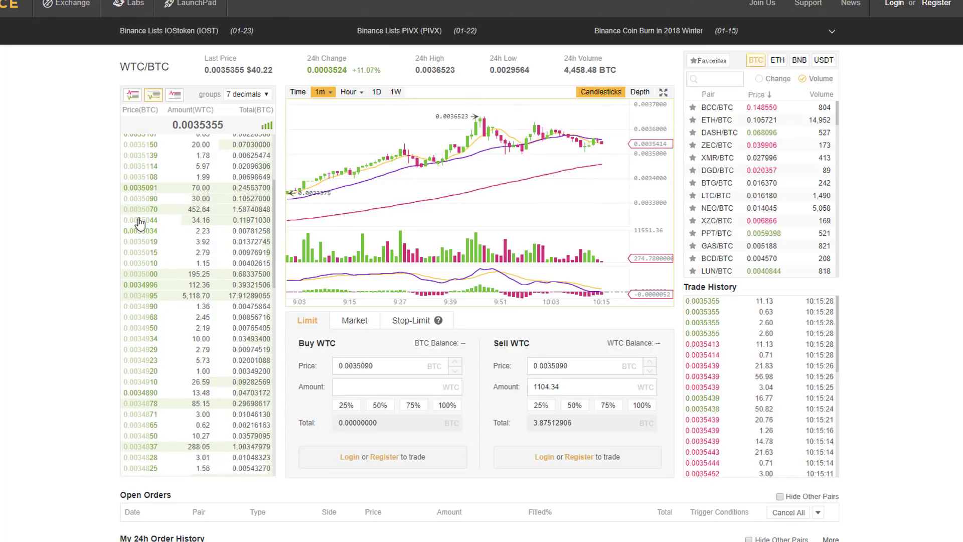
{"action": "double_click", "coordinate": [152, 168]}
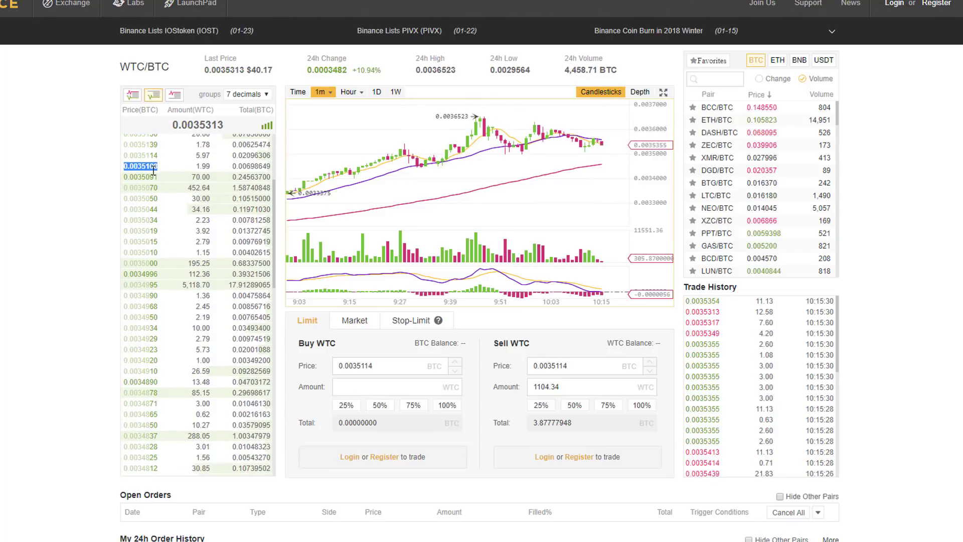
{"action": "double_click", "coordinate": [381, 365]}
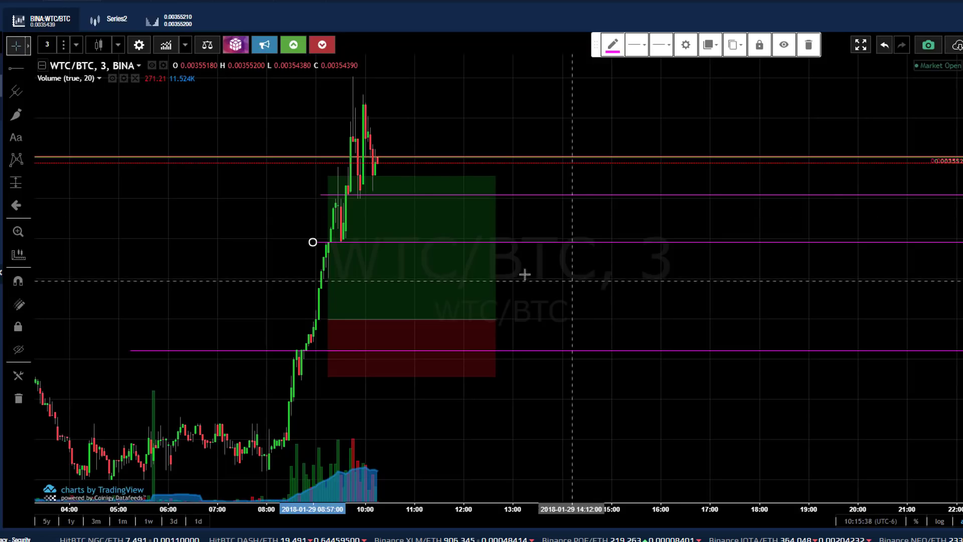
Switch back to the WTC/BTC chart and set the long position's entry price to 0.0035114
{"action": "left_click", "coordinate": [458, 270]}
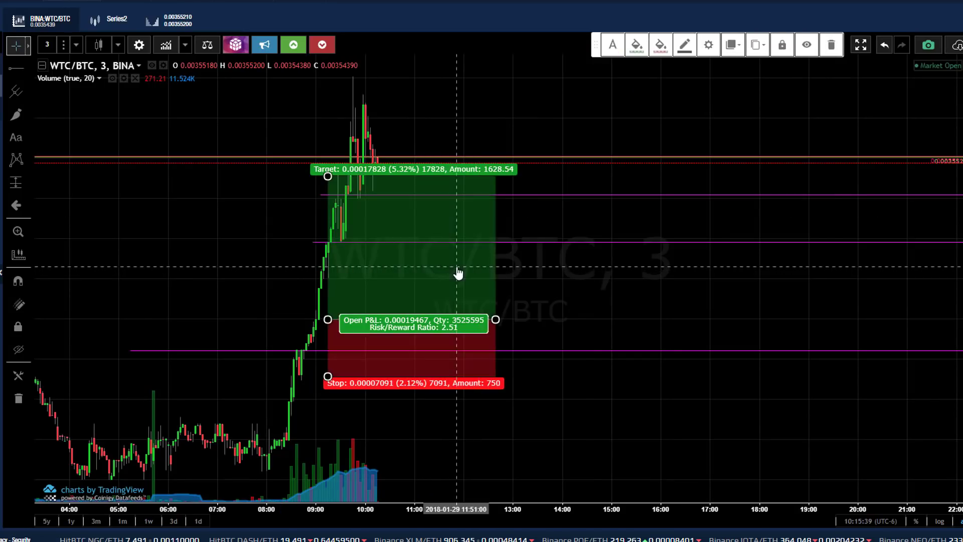
{"action": "left_click", "coordinate": [708, 46]}
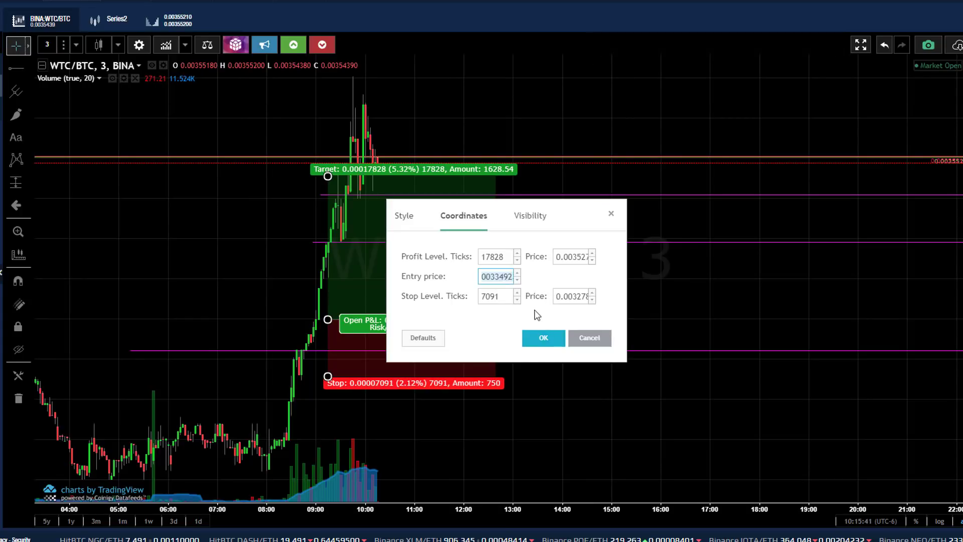
{"action": "left_click", "coordinate": [534, 339]}
{"action": "left_click", "coordinate": [596, 209]}
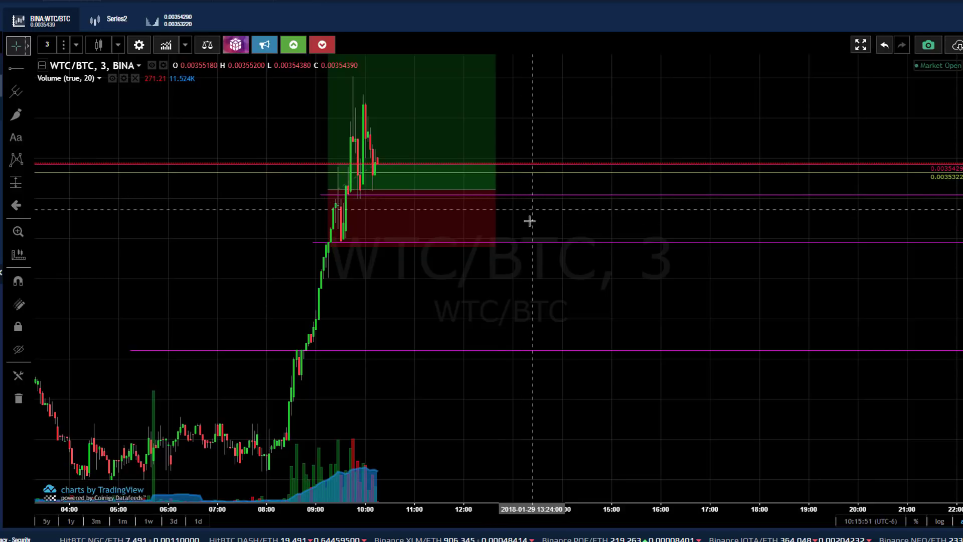
Move the long position clear of the candles to start at about 11:00 and measure the price drop below the uppermost support line
{"action": "scroll", "coordinate": [404, 211], "scroll_direction": "up", "scroll_amount": 3}
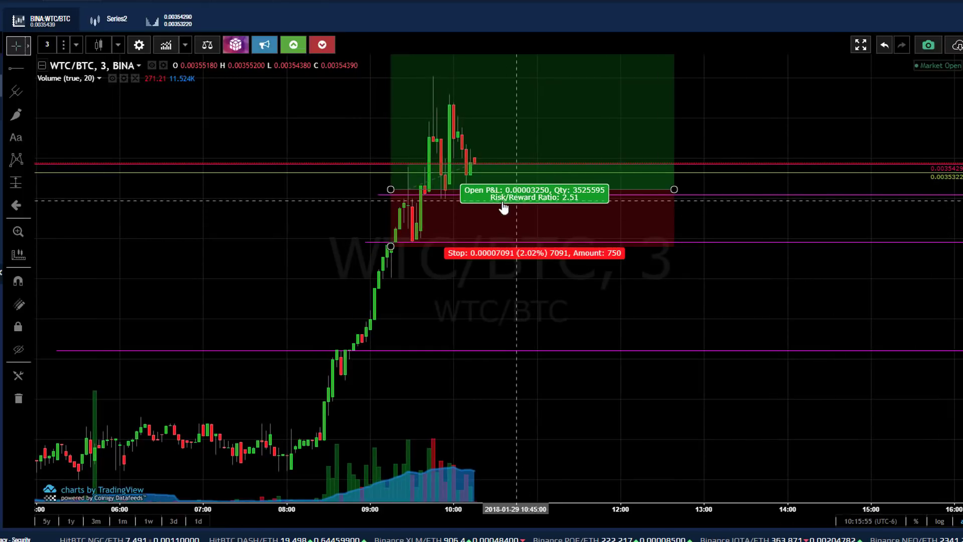
{"action": "left_click_drag", "start_coordinate": [774, 251], "coordinate": [778, 251]}
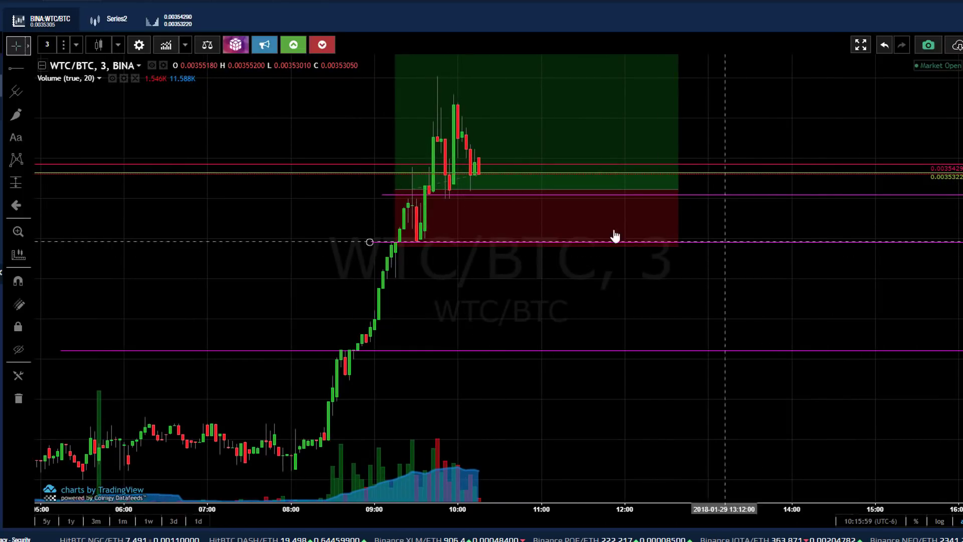
{"action": "left_click_drag", "start_coordinate": [551, 223], "coordinate": [685, 216]}
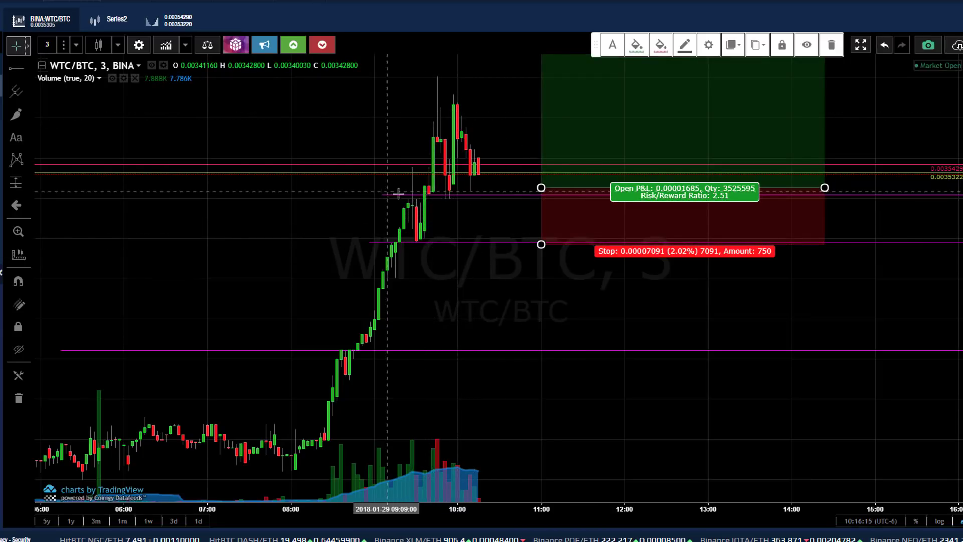
{"action": "left_click", "coordinate": [482, 198], "text": "shift"}
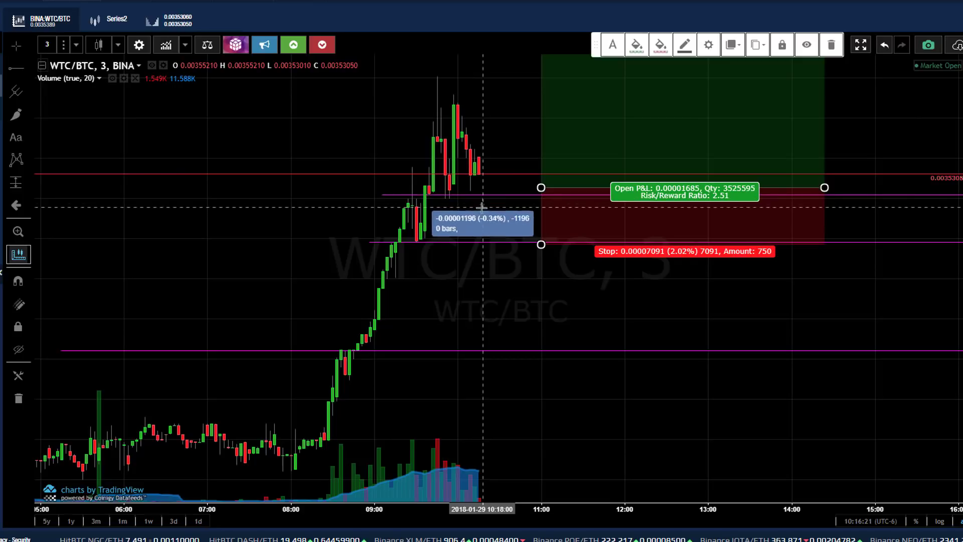
{"action": "left_click", "coordinate": [498, 229]}
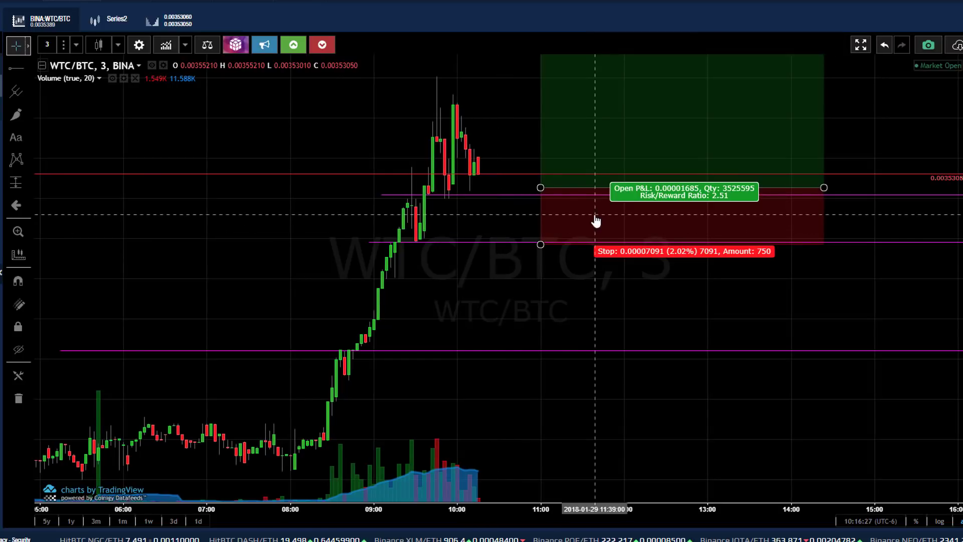
Place the long position beside the latest candle at about 10:24 and tighten its stop to about 0.00006878 (1.96%)
{"action": "left_click_drag", "start_coordinate": [617, 221], "coordinate": [552, 215]}
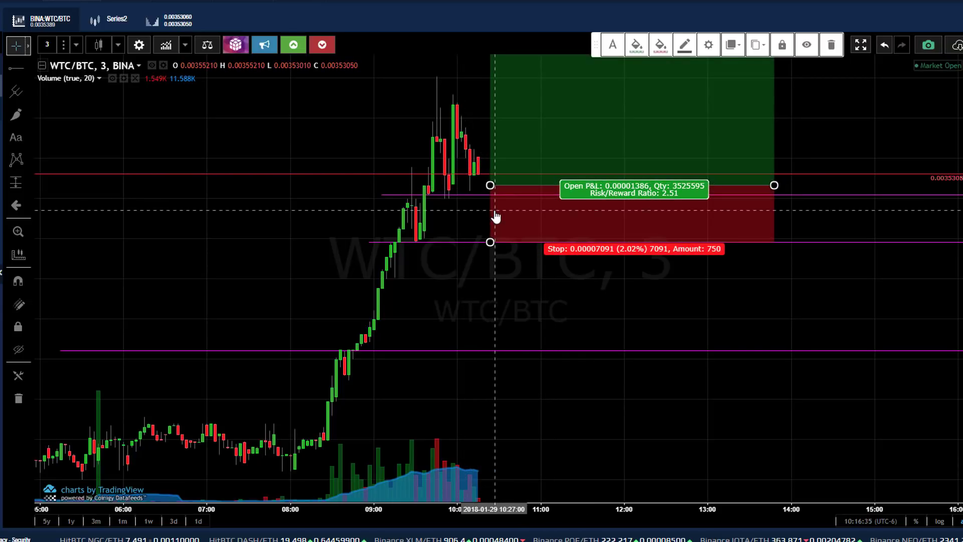
{"action": "left_click_drag", "start_coordinate": [495, 215], "coordinate": [497, 217]}
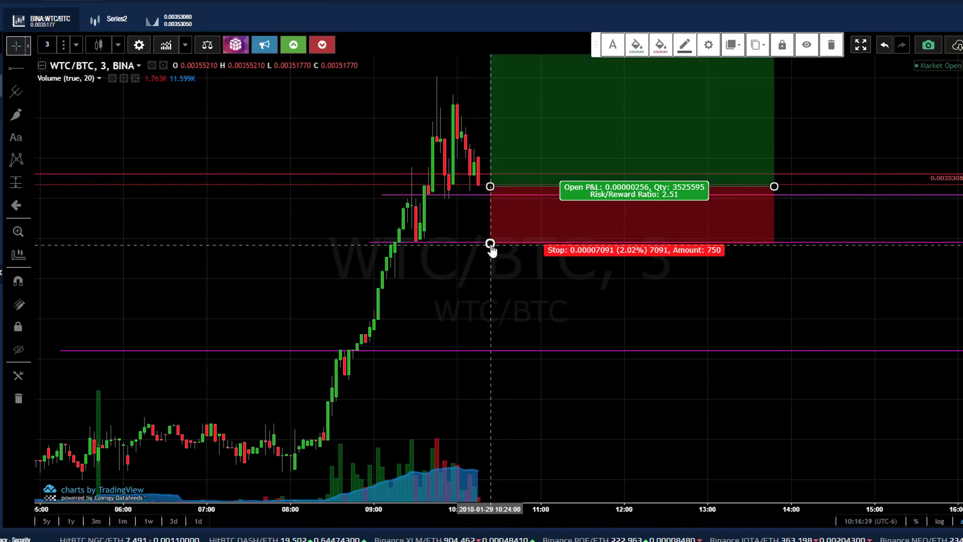
{"action": "left_click_drag", "start_coordinate": [490, 243], "coordinate": [490, 241]}
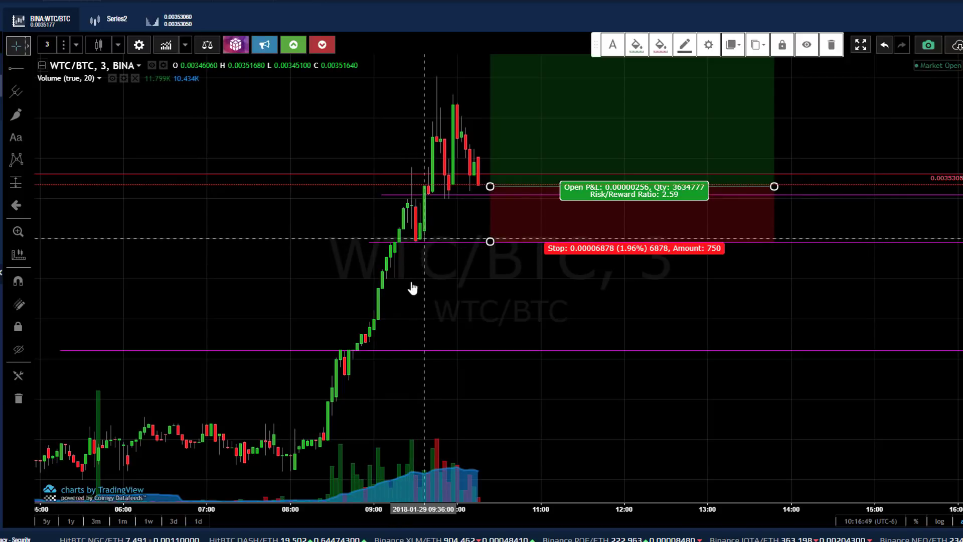
View the position on the 5-minute chart and set the chart interval to 10 minutes
{"action": "left_click", "coordinate": [47, 45]}
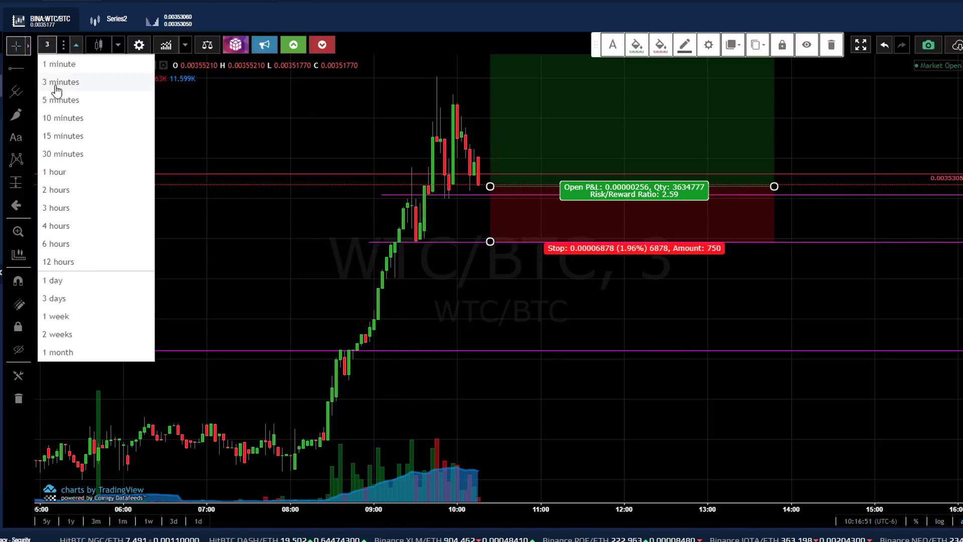
{"action": "left_click", "coordinate": [64, 99]}
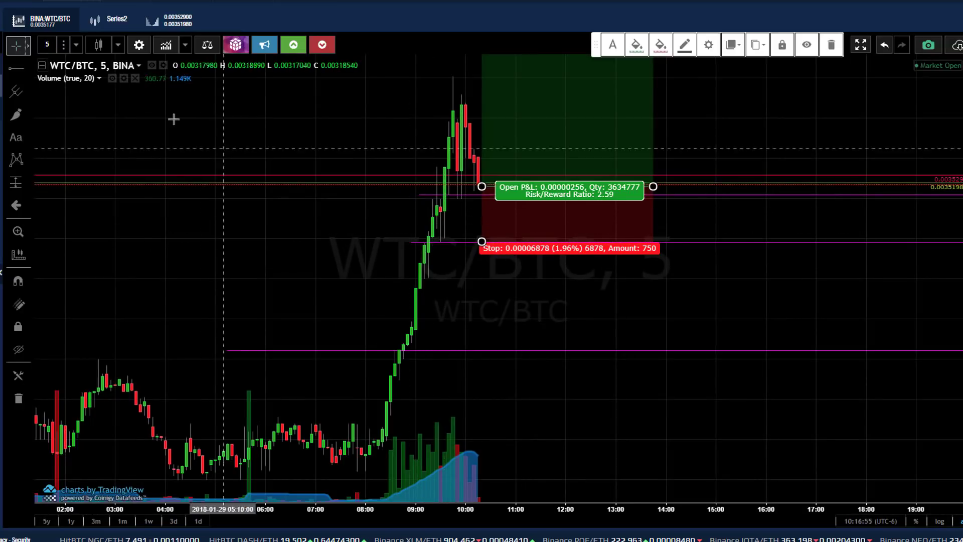
{"action": "left_click", "coordinate": [48, 46]}
{"action": "left_click", "coordinate": [89, 125]}
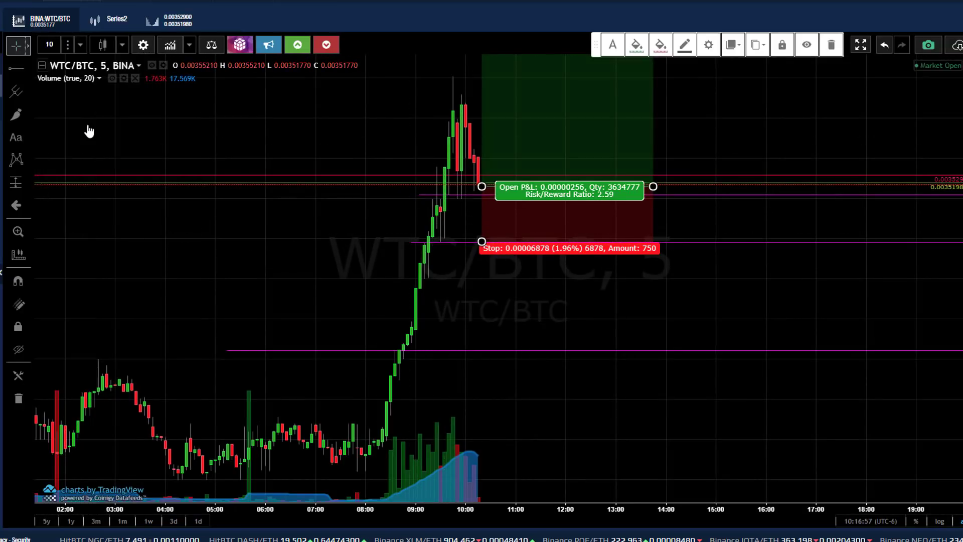
{"action": "left_click", "coordinate": [676, 241]}
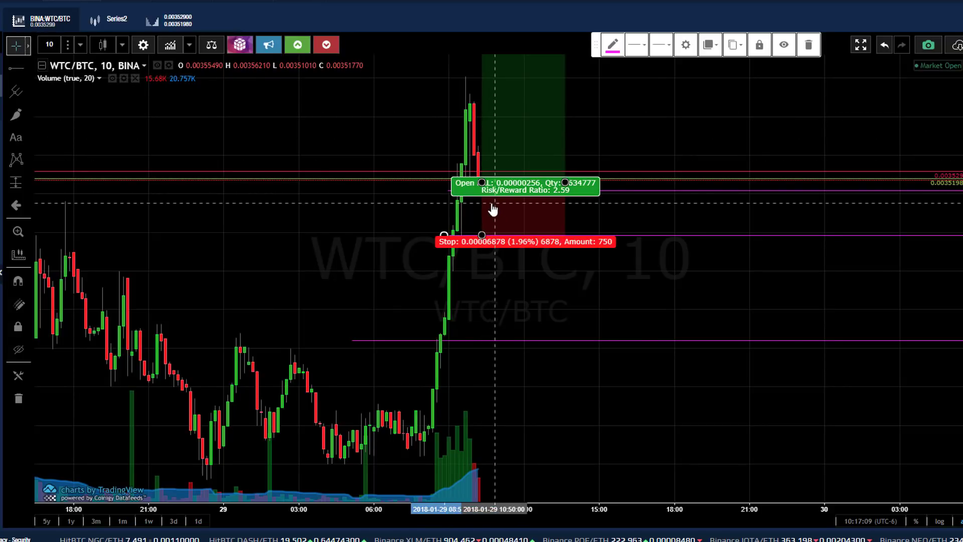
Measure the price rise from the position's entry level up to near the recent candle highs, starting at about 15:00
{"action": "left_click", "coordinate": [617, 170]}
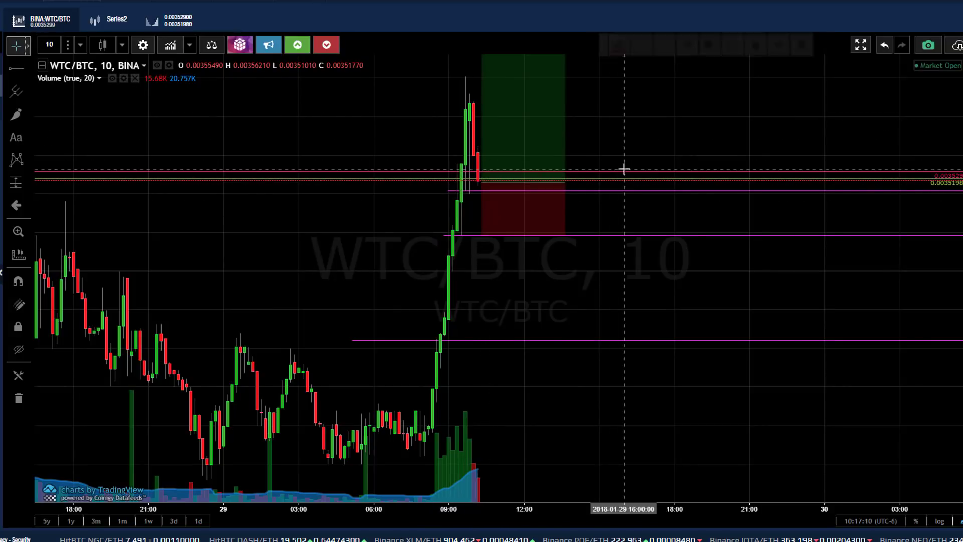
{"action": "left_click", "coordinate": [597, 182], "text": "shift"}
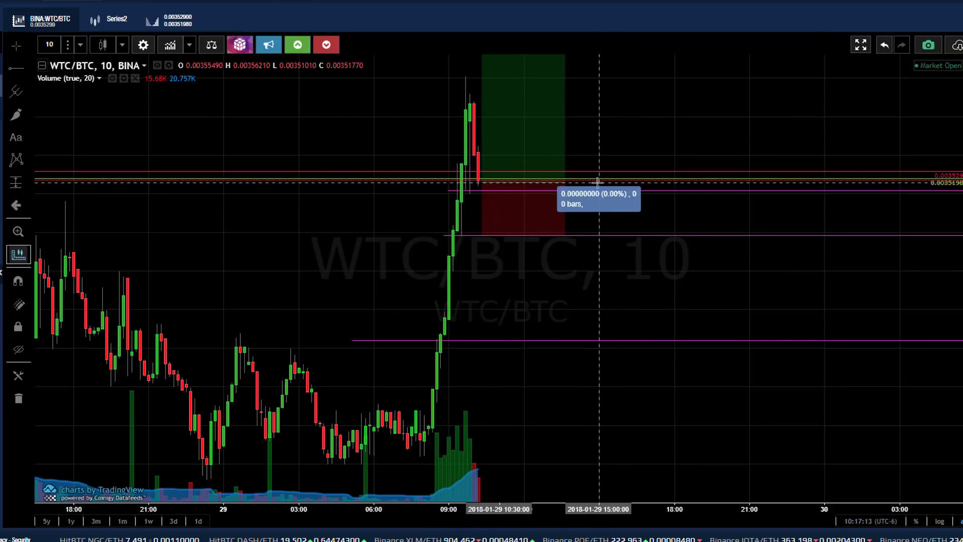
{"action": "left_click", "coordinate": [636, 107]}
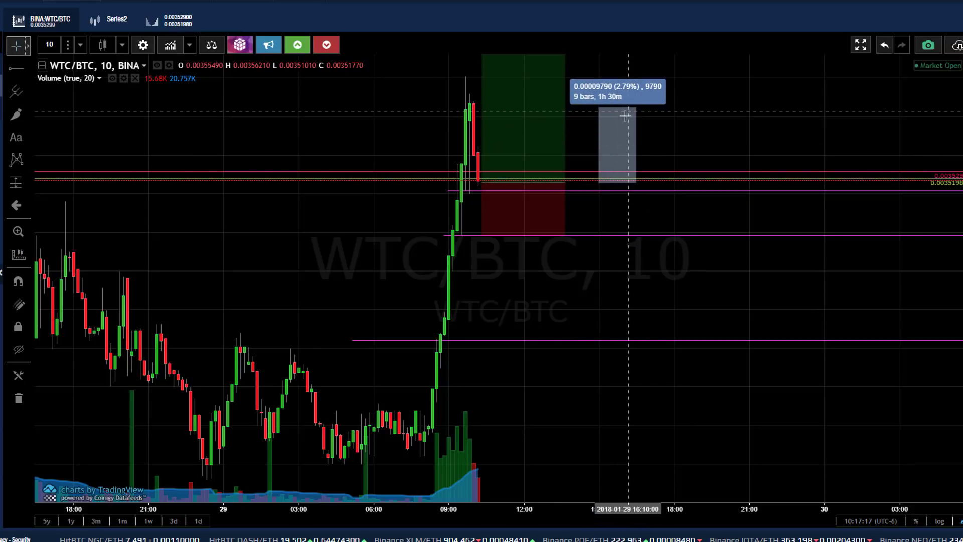
{"action": "left_click", "coordinate": [496, 176]}
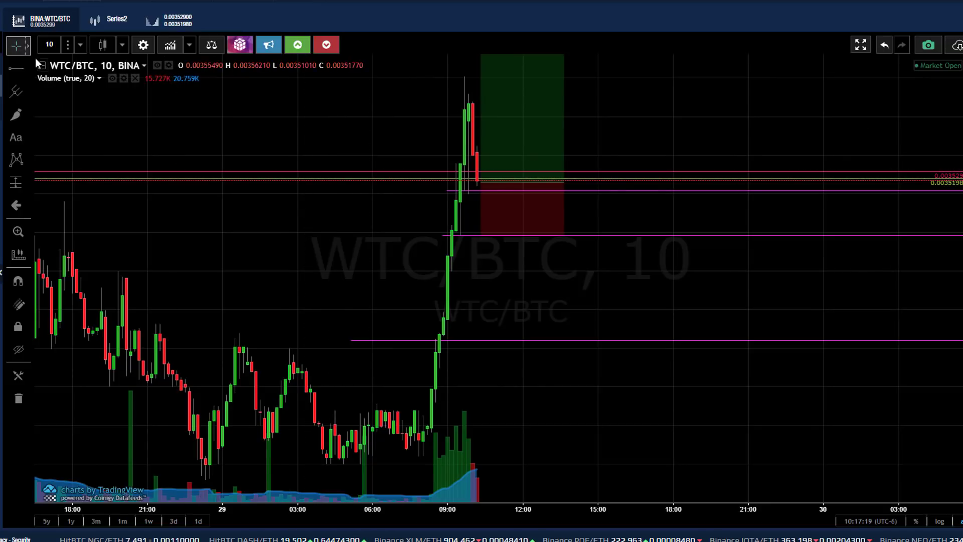
View the long position on the 3-minute chart and set the chart interval to 1 minute
{"action": "left_click", "coordinate": [49, 44]}
{"action": "left_click", "coordinate": [54, 83]}
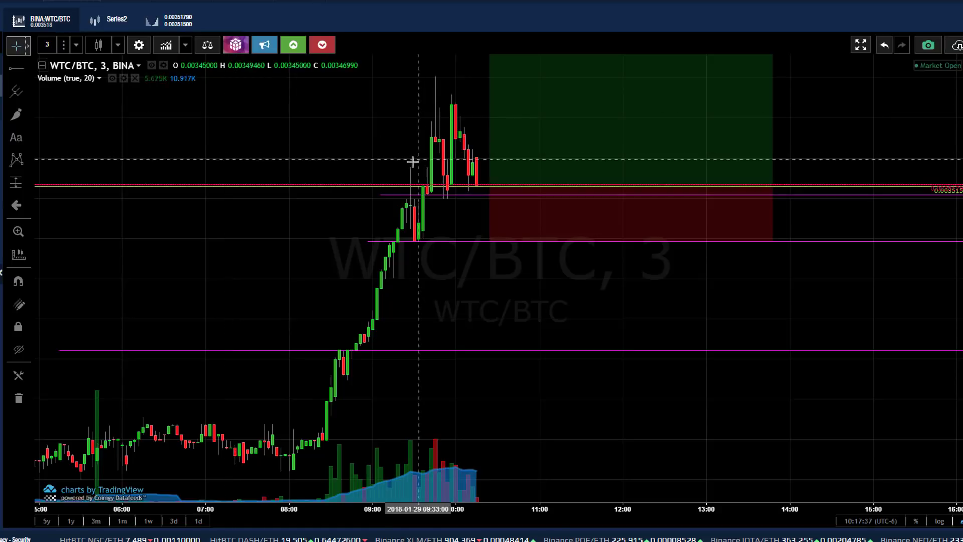
{"action": "left_click", "coordinate": [495, 189]}
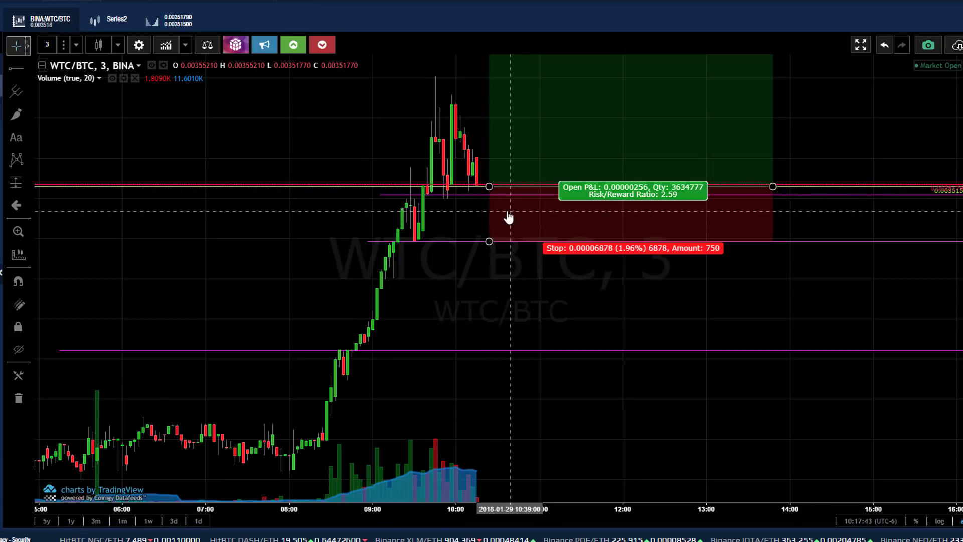
{"action": "left_click", "coordinate": [480, 188]}
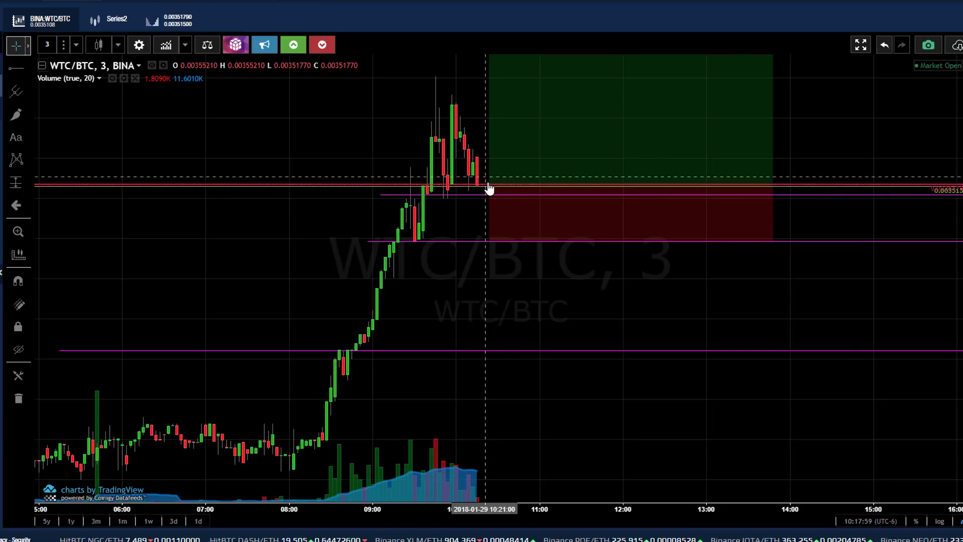
{"action": "left_click", "coordinate": [46, 46]}
{"action": "left_click", "coordinate": [74, 65]}
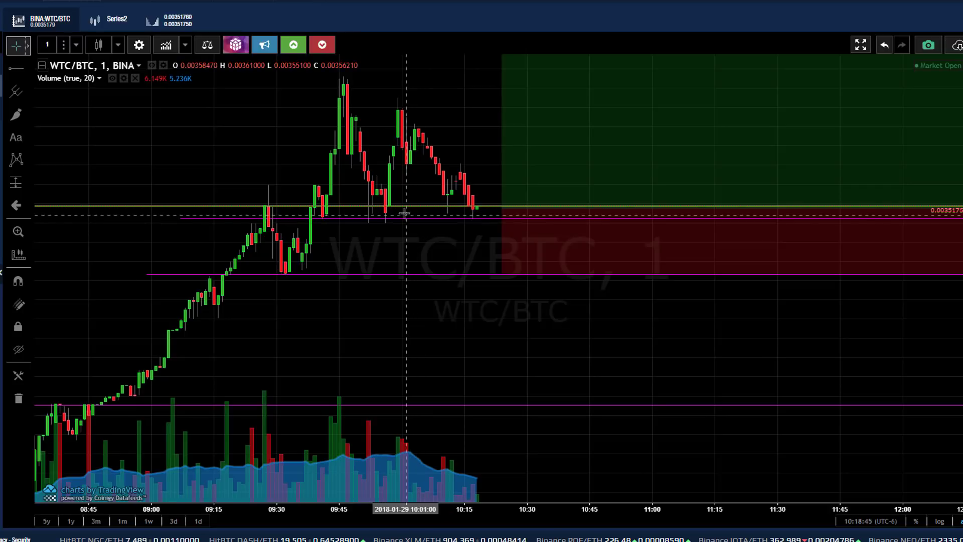
Measure and remeasure the price drop from the uppermost support line to the second support line beside the latest candle
{"action": "left_click_drag", "start_coordinate": [456, 206], "coordinate": [476, 223]}
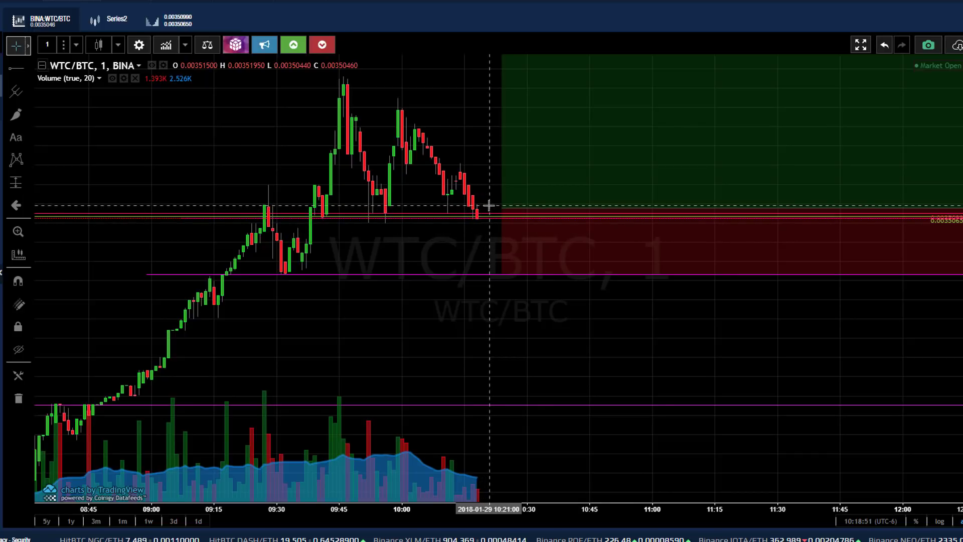
{"action": "left_click", "coordinate": [494, 219]}
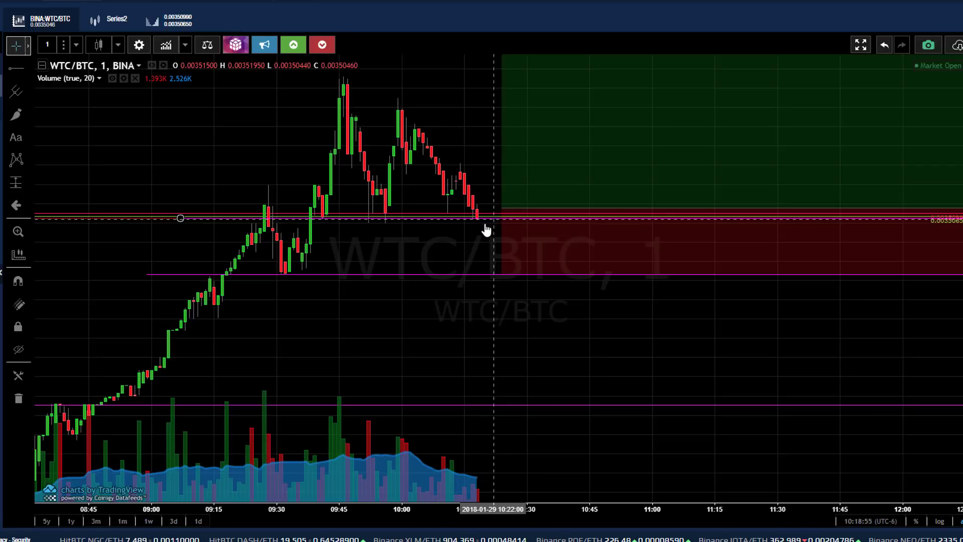
{"action": "left_click", "coordinate": [483, 224]}
{"action": "left_click", "coordinate": [484, 225]}
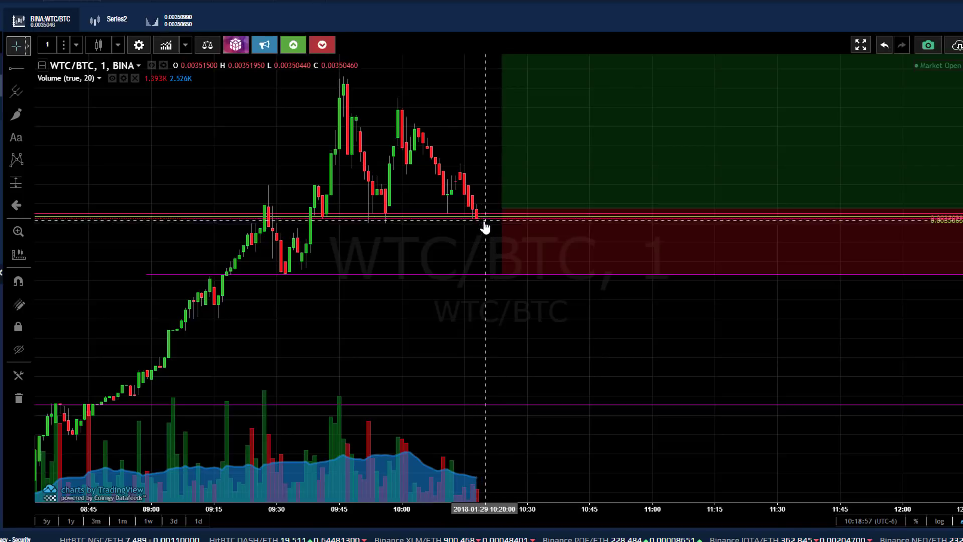
{"action": "left_click", "coordinate": [488, 223]}
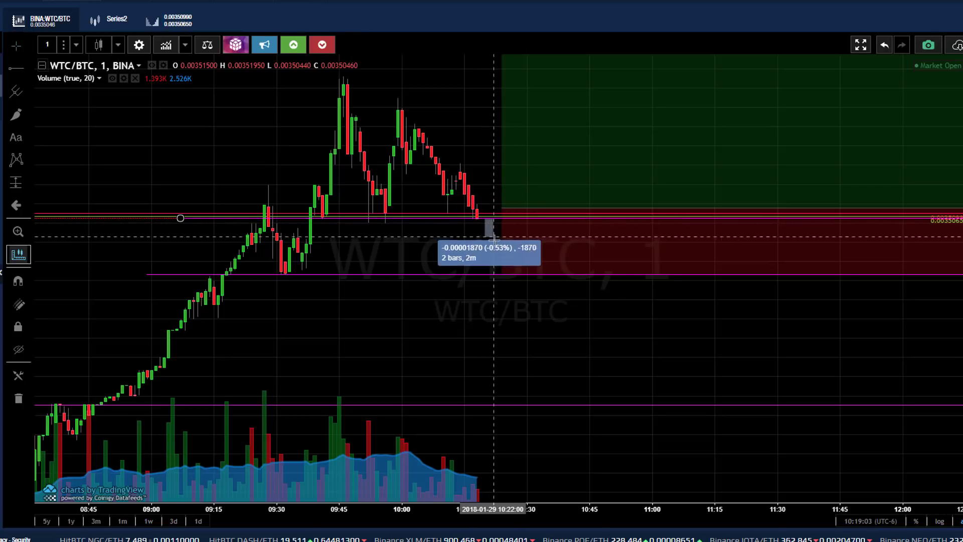
{"action": "left_click", "coordinate": [491, 273]}
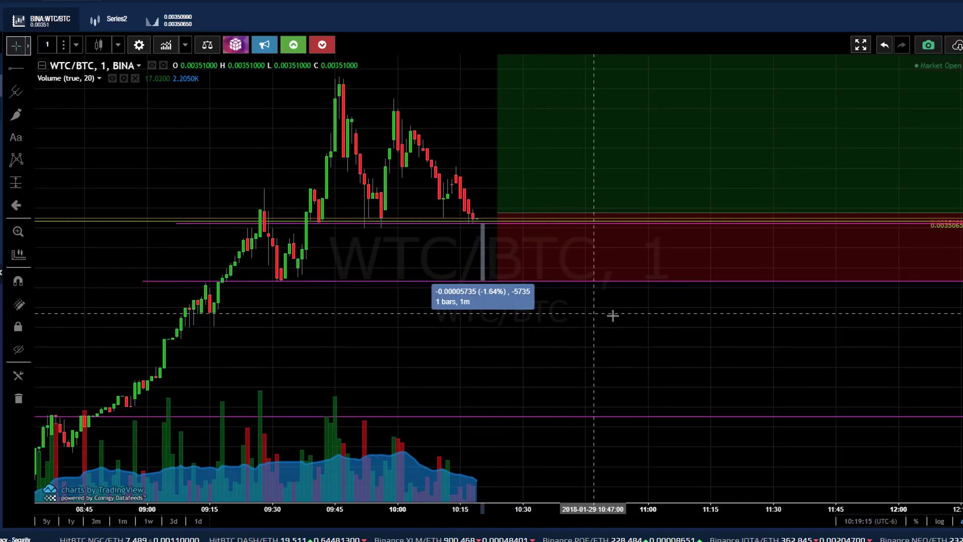
{"action": "left_click", "coordinate": [561, 316]}
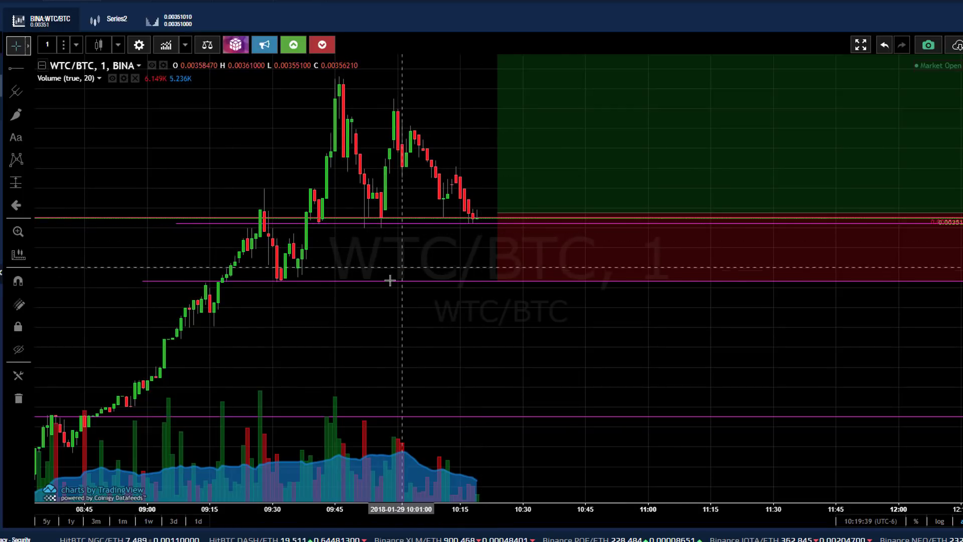
{"action": "left_click", "coordinate": [467, 223], "text": "shift"}
{"action": "left_click", "coordinate": [492, 281]}
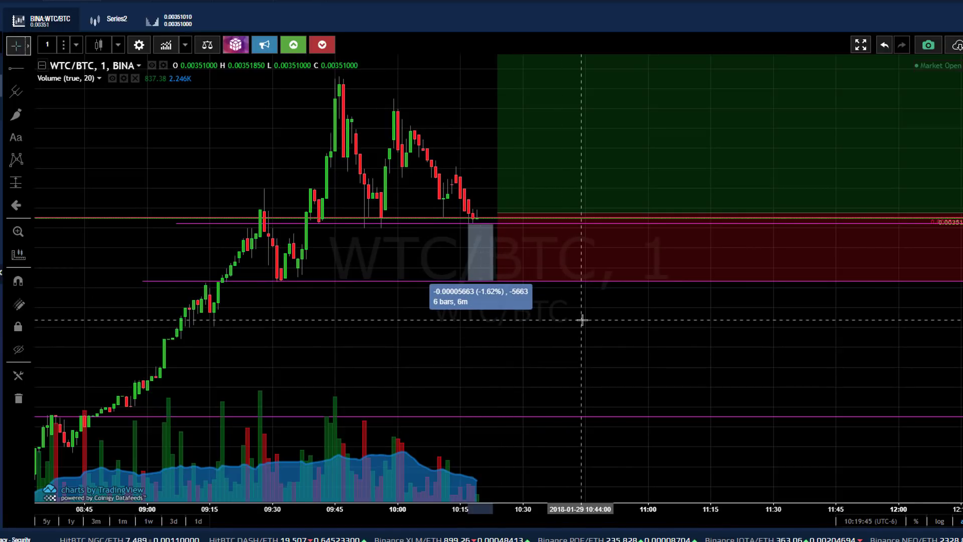
{"action": "left_click", "coordinate": [101, 322]}
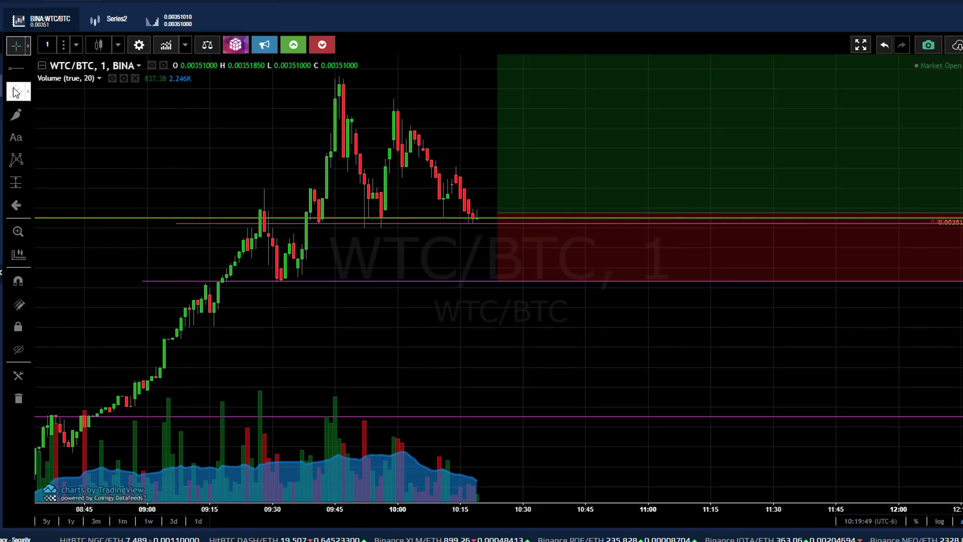
Add a horizontal support ray from about 08:49 along the lows near 09:15 and measure the drop toward it from just below the uppermost line
{"action": "left_click", "coordinate": [16, 69]}
{"action": "left_click", "coordinate": [100, 324]}
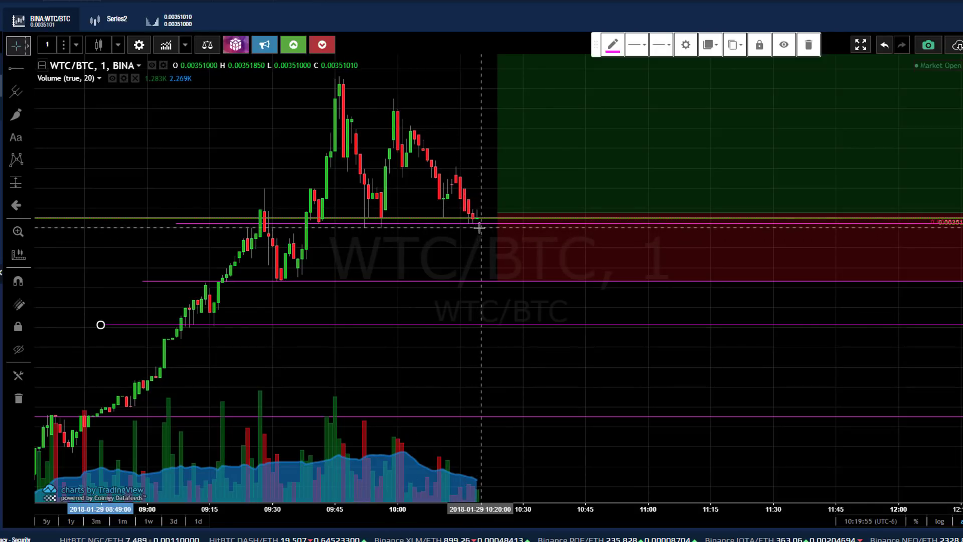
{"action": "left_click_drag", "start_coordinate": [480, 227], "coordinate": [523, 320]}
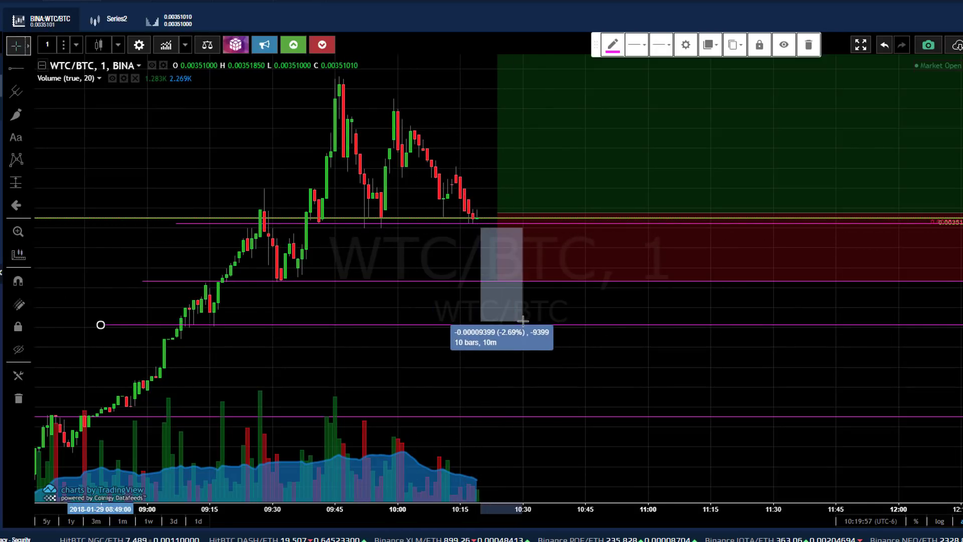
{"action": "left_click", "coordinate": [626, 313]}
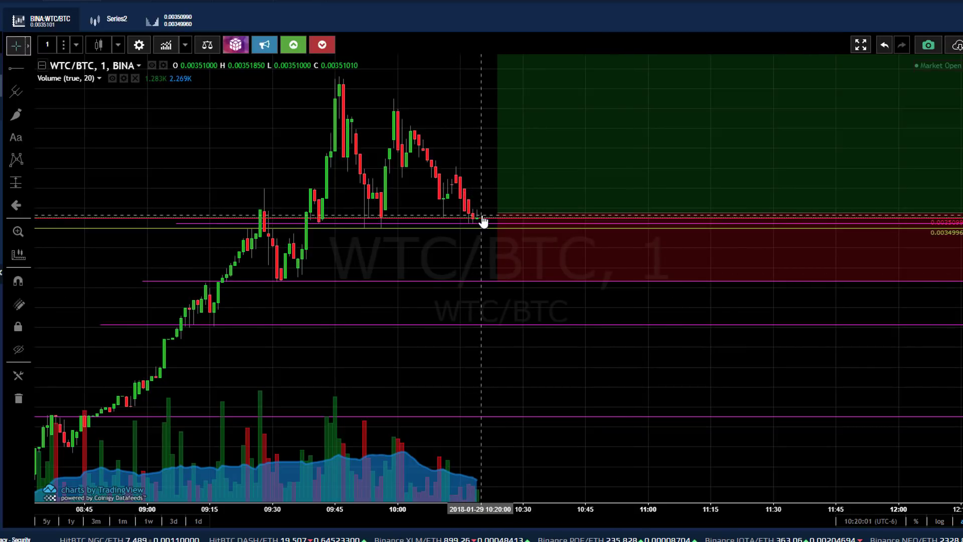
Measure the price drop from the red price line at about 10:06 to the support ray starting at 08:49
{"action": "left_click", "coordinate": [422, 217], "text": "shift"}
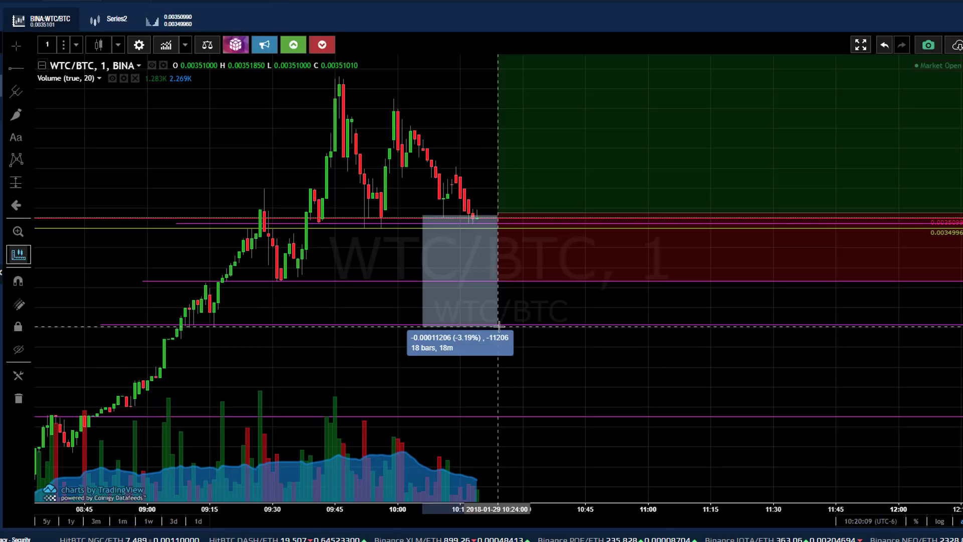
{"action": "left_click", "coordinate": [498, 326]}
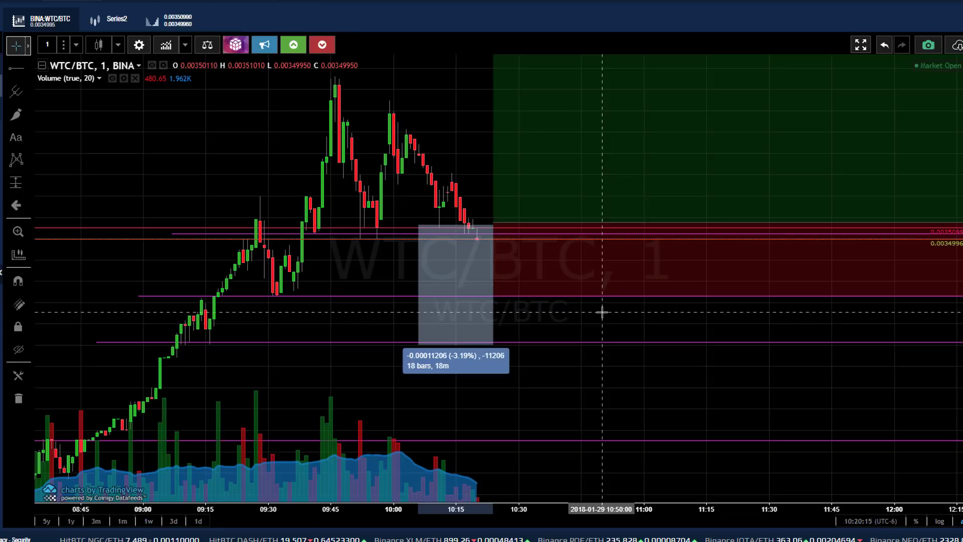
{"action": "left_click", "coordinate": [438, 249]}
{"action": "left_click", "coordinate": [510, 216]}
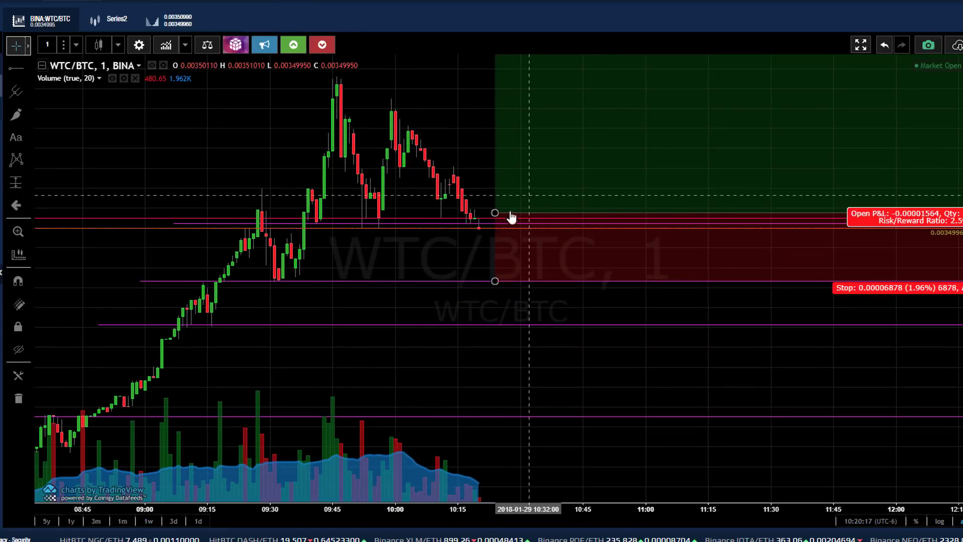
{"action": "left_click", "coordinate": [494, 224]}
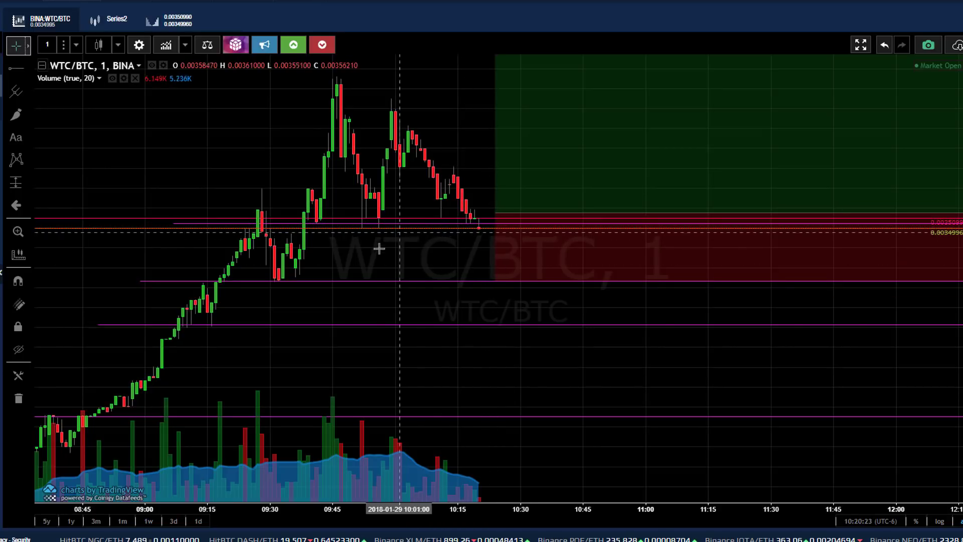
Measure the price drop from the uppermost support line at about 10:10 down to the position's stop level
{"action": "left_click", "coordinate": [420, 228]}
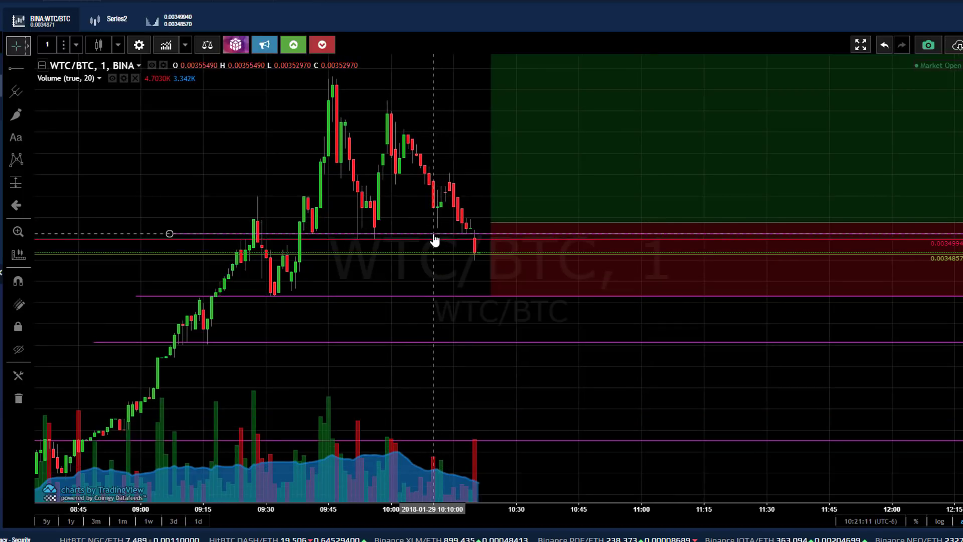
{"action": "left_click", "coordinate": [434, 239], "text": "shift"}
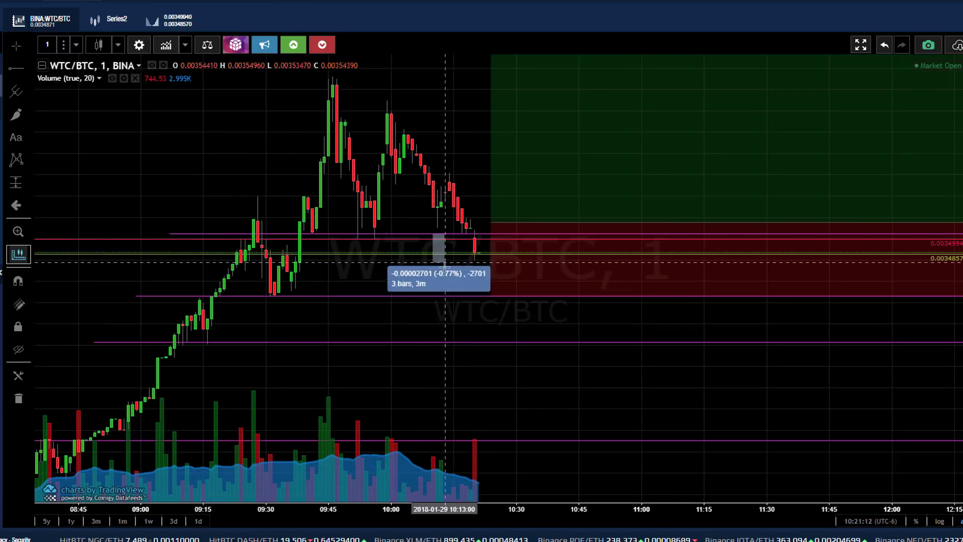
{"action": "left_click", "coordinate": [474, 295]}
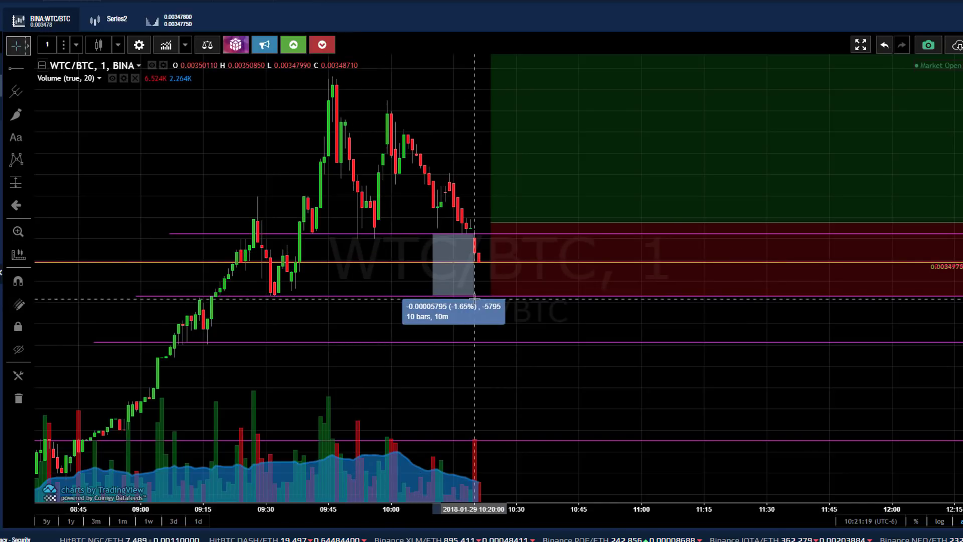
{"action": "left_click", "coordinate": [532, 320]}
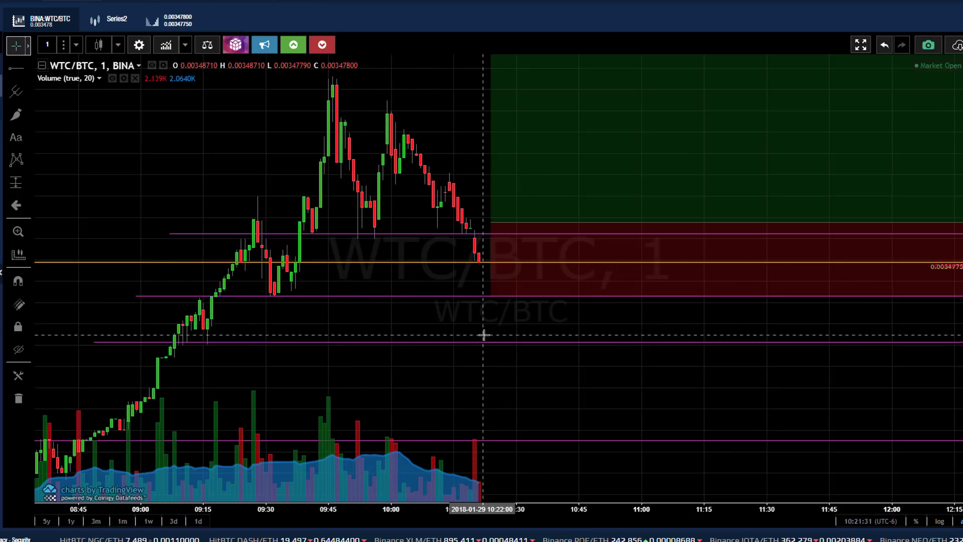
Measure the price rise from the third support line up to the current price line, ending at about 10:38
{"action": "left_click", "coordinate": [496, 344], "text": "shift"}
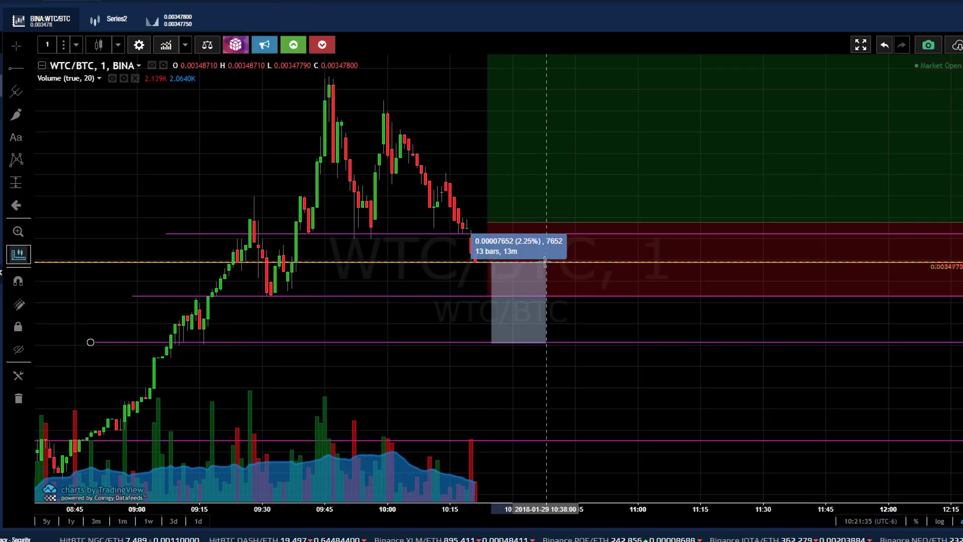
{"action": "left_click", "coordinate": [544, 261]}
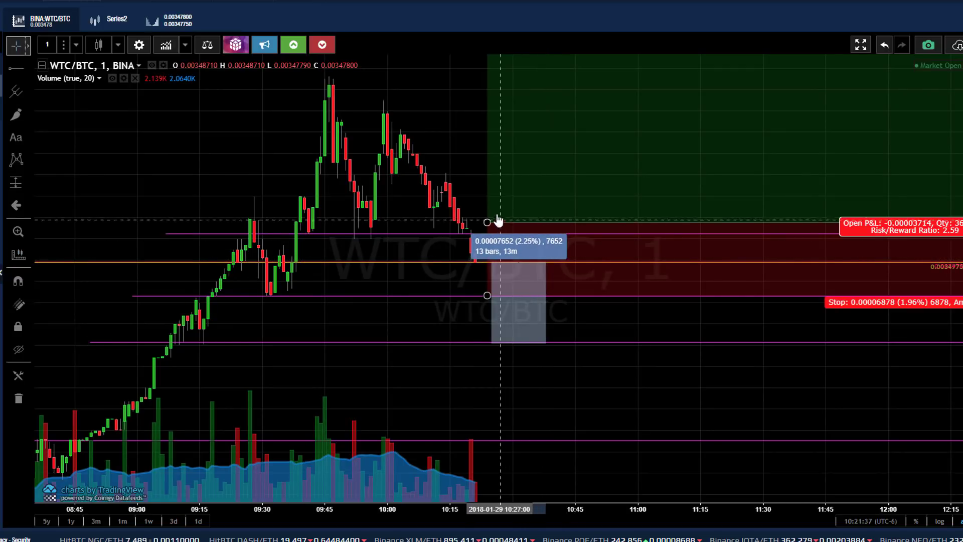
{"action": "left_click", "coordinate": [469, 219]}
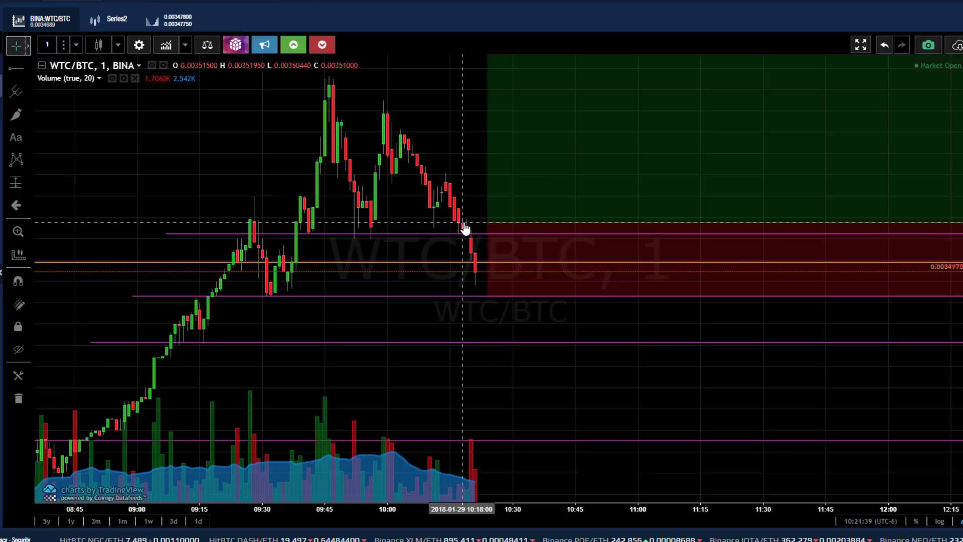
Measure the price drop from the position's entry level at about 10:18 down to its stop level
{"action": "left_click", "coordinate": [462, 222], "text": "shift"}
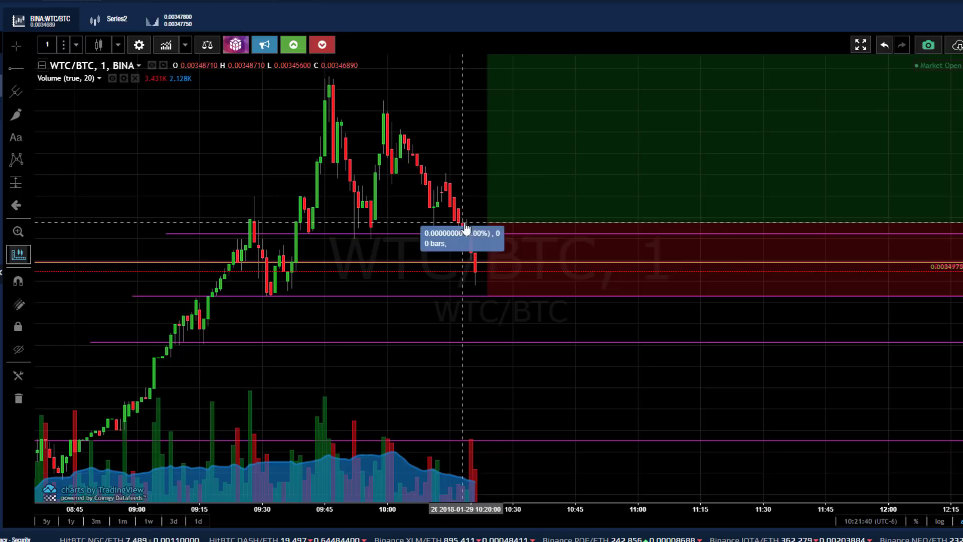
{"action": "left_click", "coordinate": [500, 297]}
{"action": "left_click", "coordinate": [534, 346]}
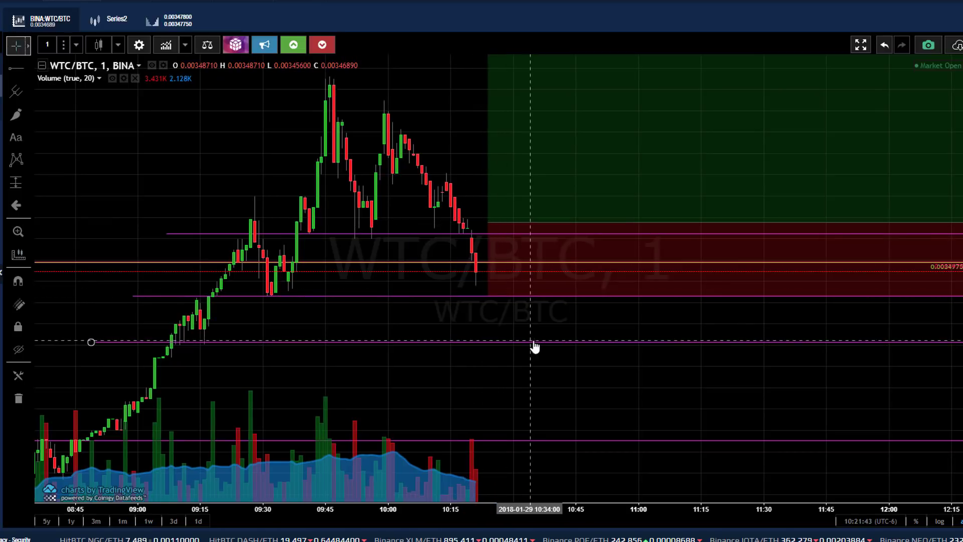
Remeasure the price rise from the third support line to the orange price line, from about 10:35 to 10:54
{"action": "left_click", "coordinate": [533, 342], "text": "shift"}
{"action": "left_click", "coordinate": [613, 262]}
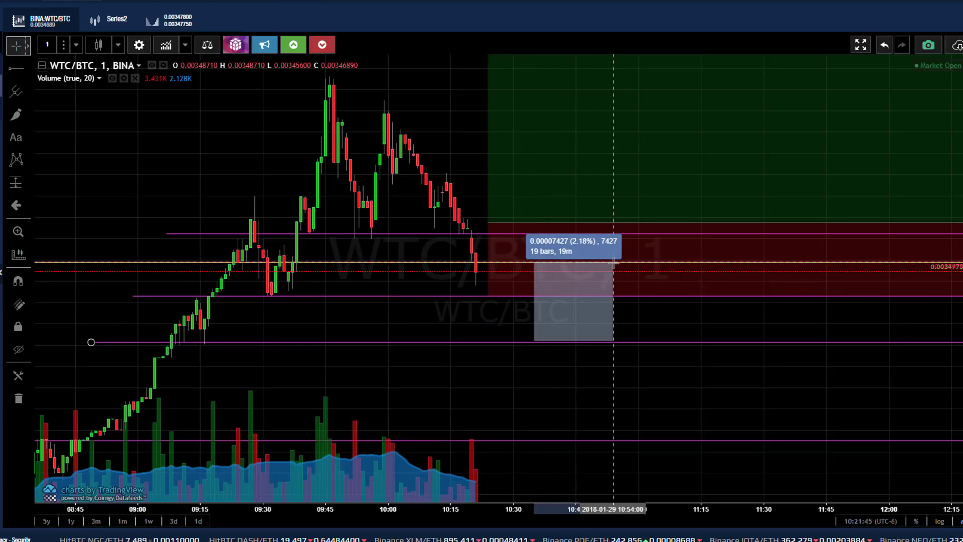
{"action": "left_click", "coordinate": [467, 225]}
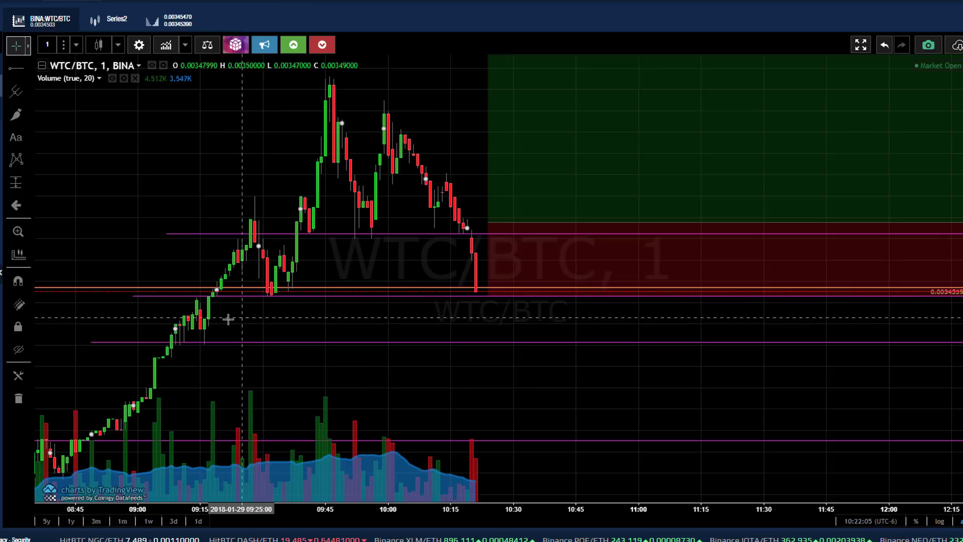
{"action": "left_click", "coordinate": [483, 300]}
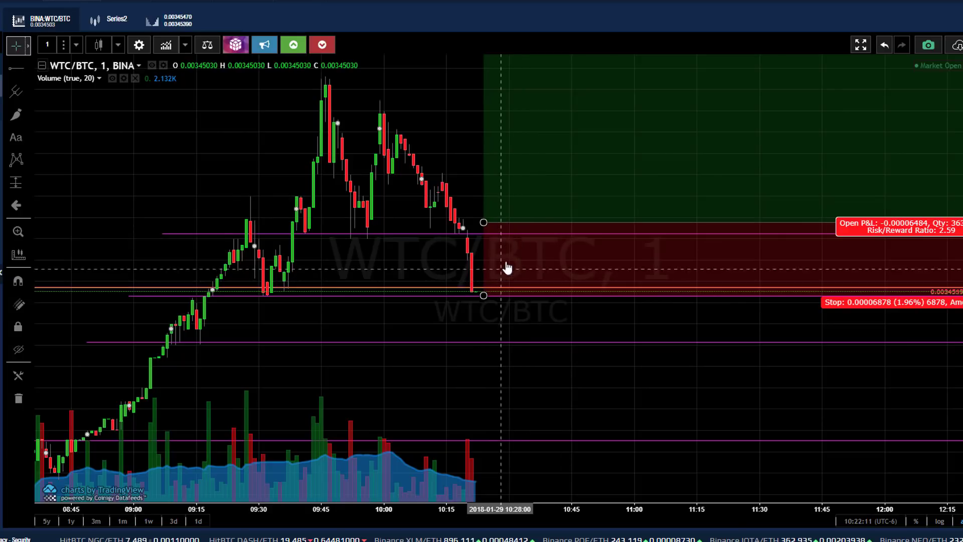
Measure the price rise from the second support line at about 10:16 up to the uppermost support line at about 10:27
{"action": "left_click", "coordinate": [477, 307]}
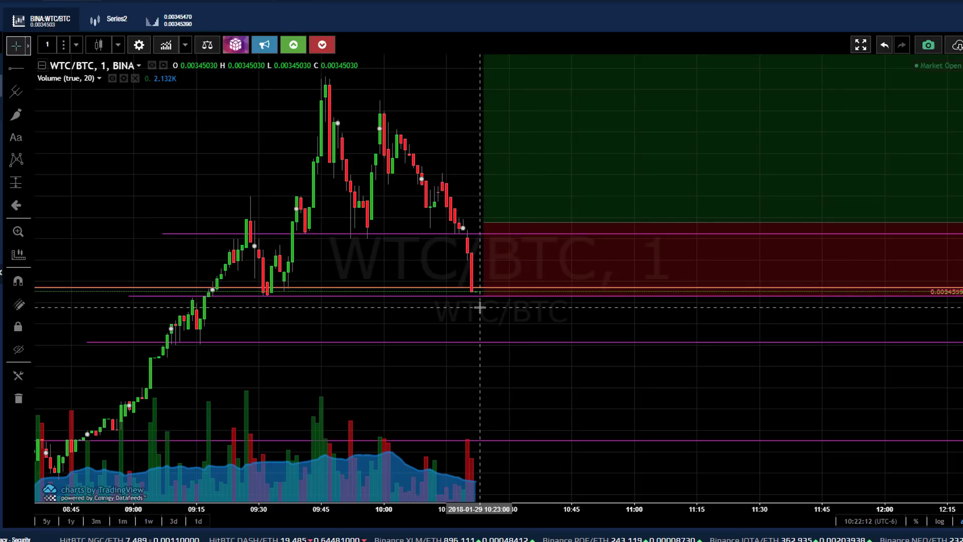
{"action": "left_click", "coordinate": [451, 294], "text": "shift"}
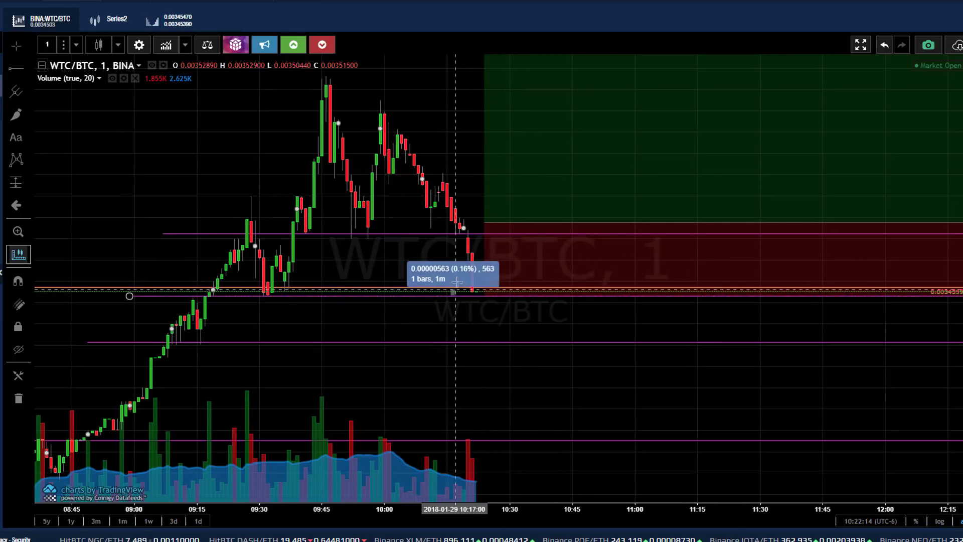
{"action": "left_click", "coordinate": [494, 234]}
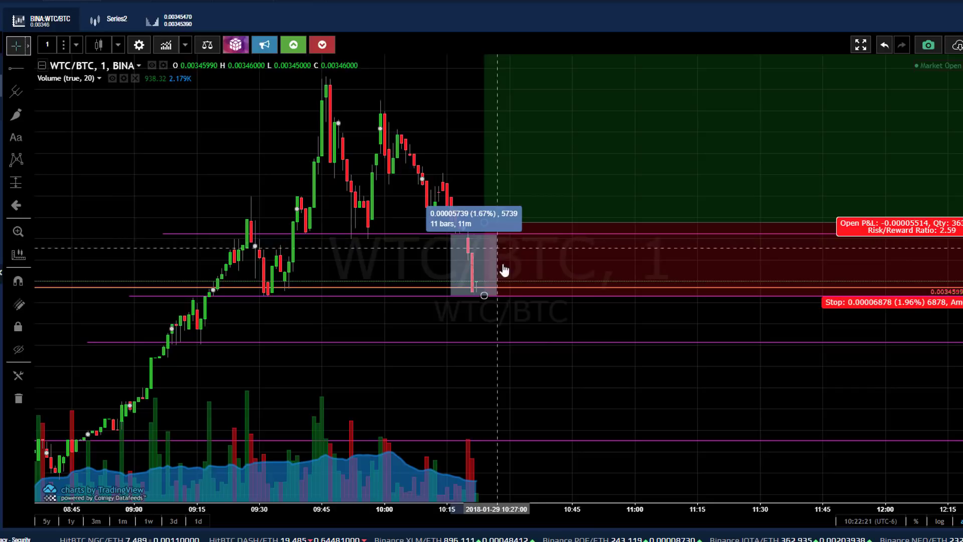
{"action": "left_click", "coordinate": [410, 257]}
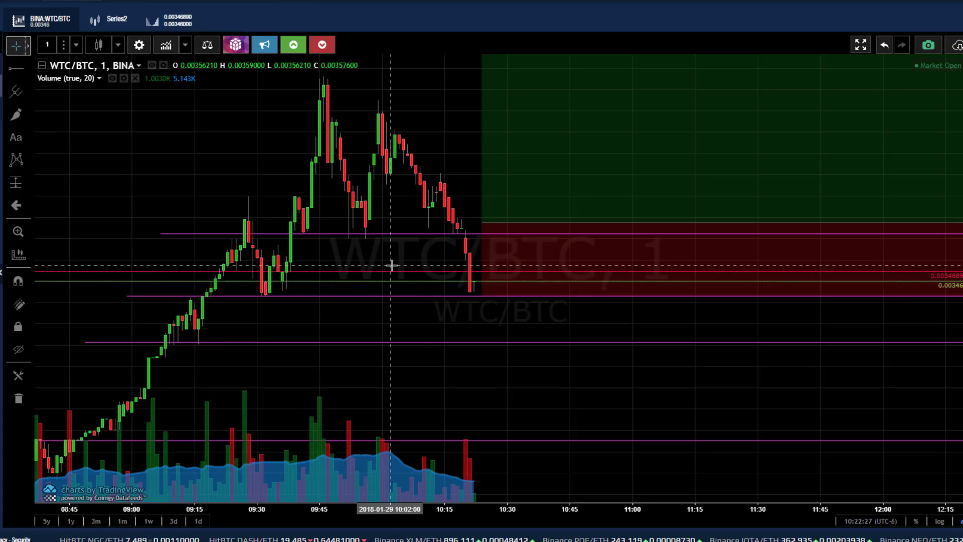
Measure the price rise from the lowest support line at about 09:04 up to the second peak's candles at about 10:03
{"action": "mouse_move", "coordinate": [482, 240]}
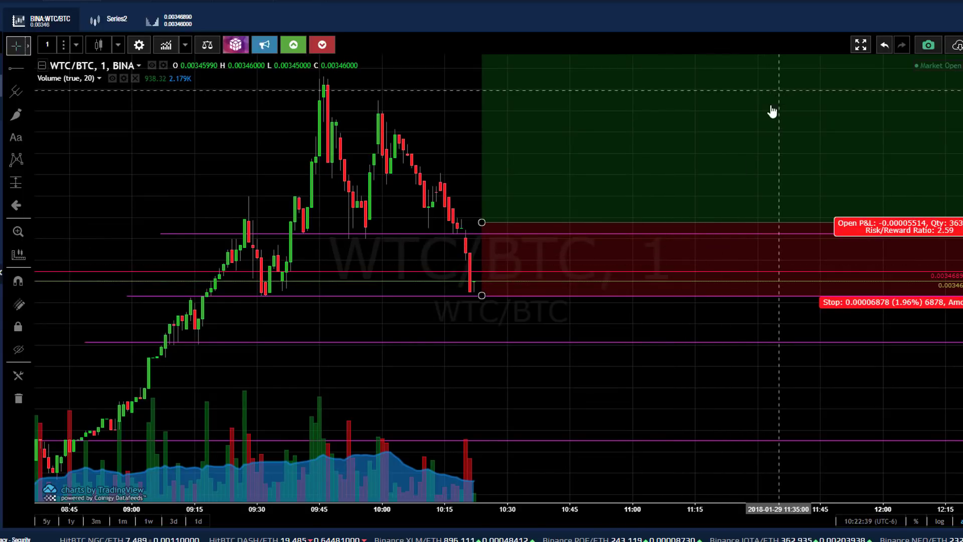
{"action": "left_click", "coordinate": [445, 234]}
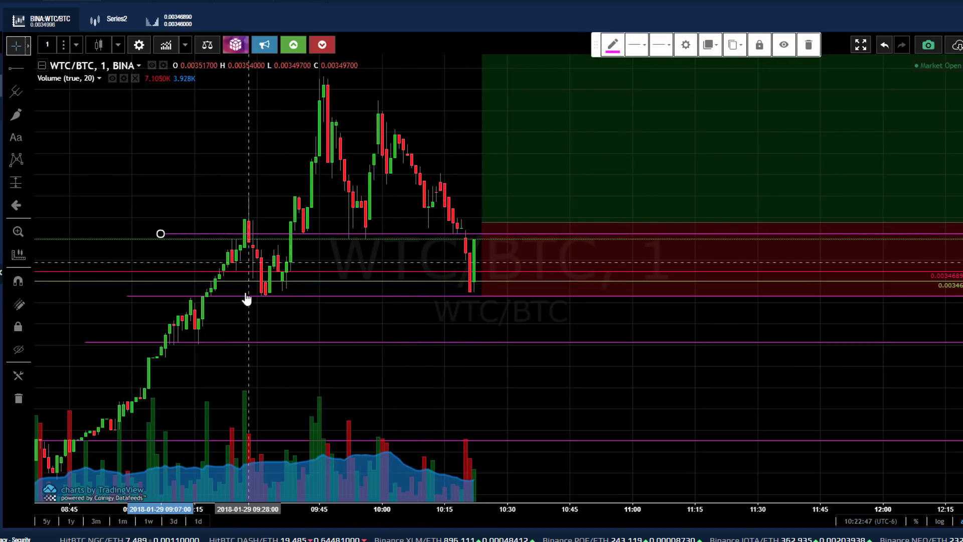
{"action": "scroll", "coordinate": [385, 324], "scroll_direction": "down", "scroll_amount": 3}
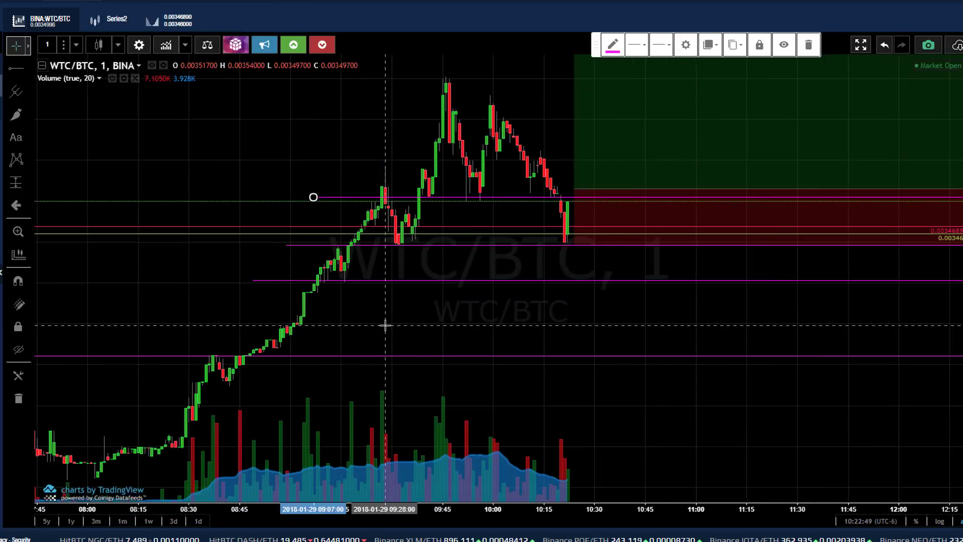
{"action": "scroll", "coordinate": [303, 351], "scroll_direction": "down", "scroll_amount": 2}
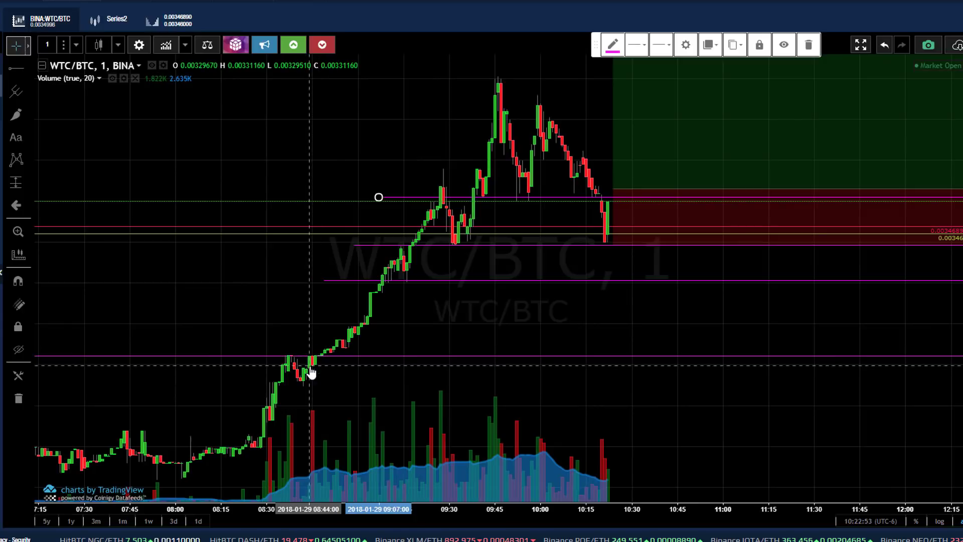
{"action": "left_click", "coordinate": [370, 361], "text": "shift"}
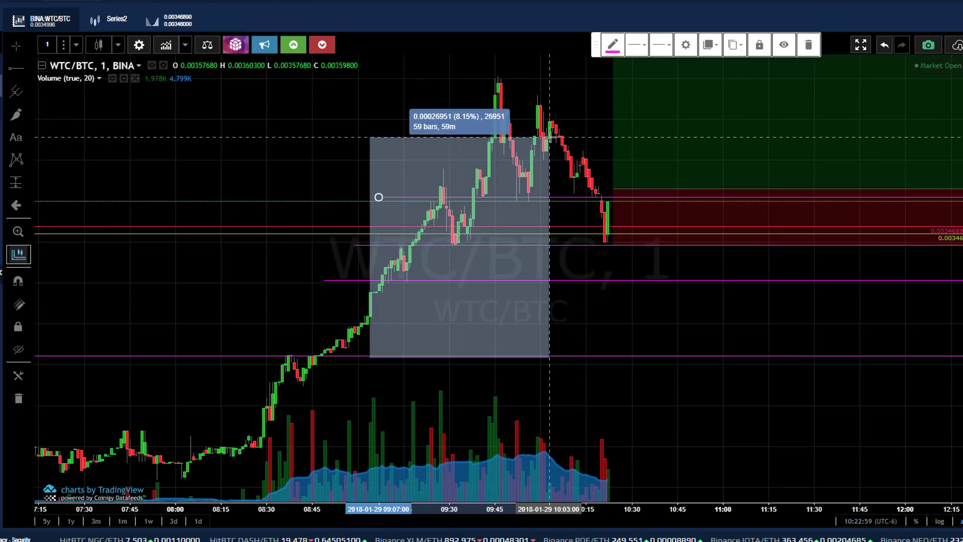
{"action": "left_click", "coordinate": [549, 137]}
{"action": "left_click", "coordinate": [537, 260]}
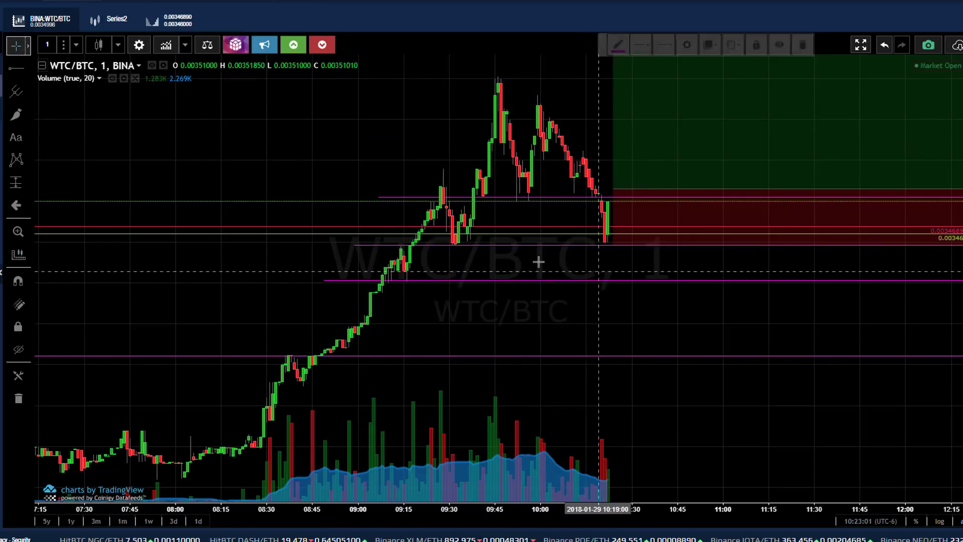
Measure the price rise from just above the second support line at about 10:37 to just below the position's entry level at about 10:44
{"action": "left_click", "coordinate": [446, 245]}
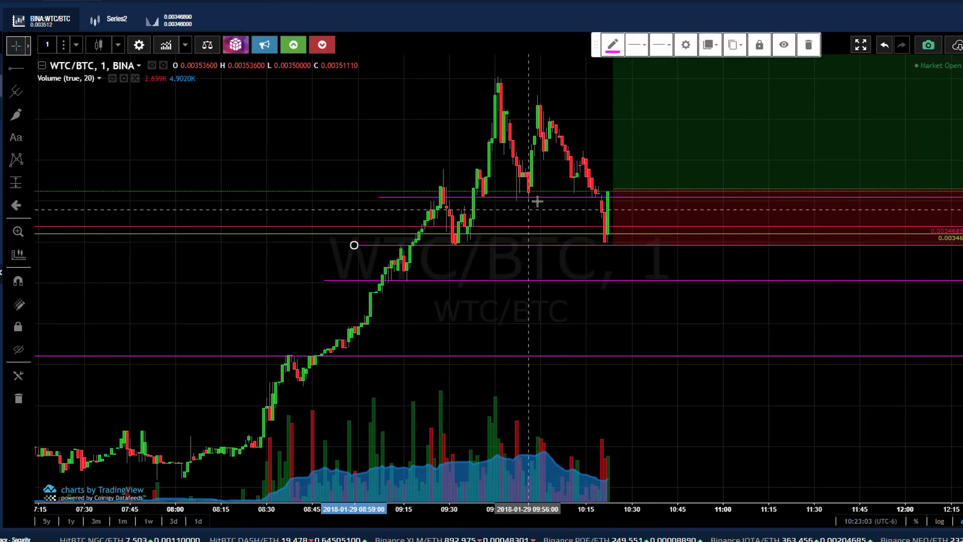
{"action": "left_click", "coordinate": [581, 273]}
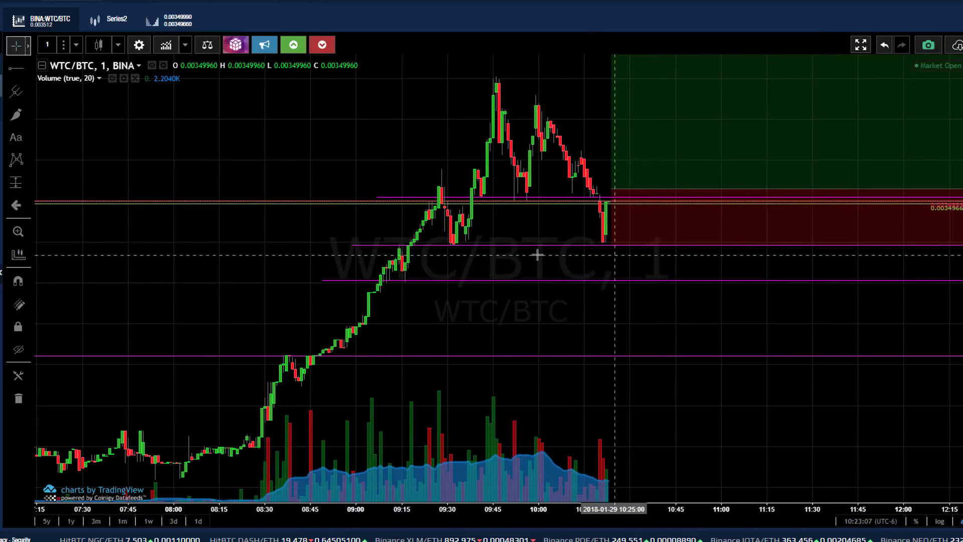
{"action": "left_click", "coordinate": [651, 245], "text": "shift"}
{"action": "left_click", "coordinate": [652, 200]}
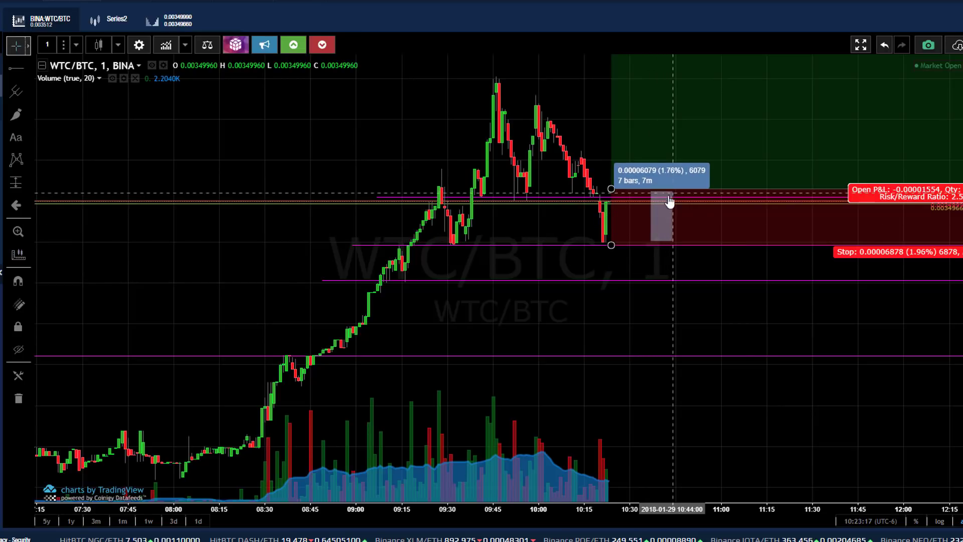
{"action": "left_click", "coordinate": [621, 203]}
{"action": "left_click", "coordinate": [621, 203]}
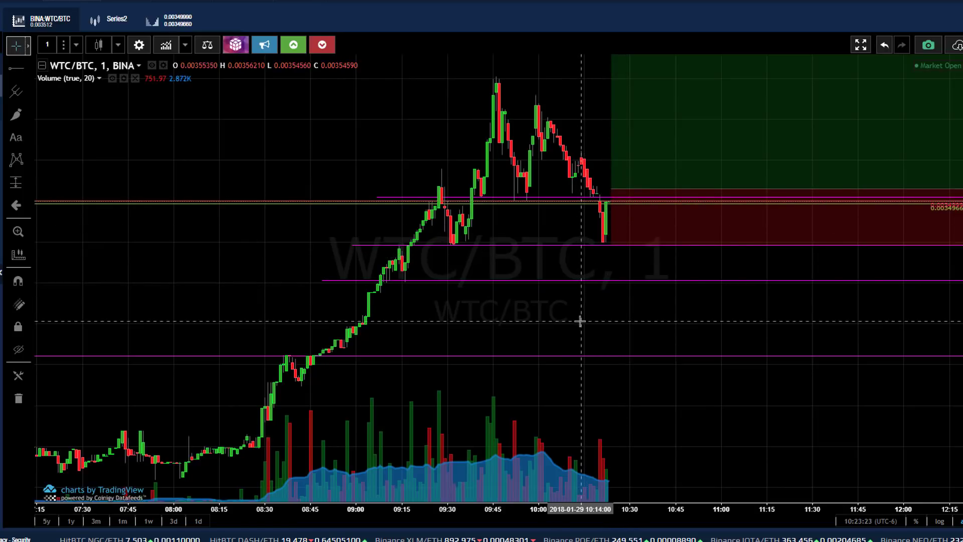
Move the long position forward in time so that it starts at about 10:54, keeping its entry just above the uppermost support line
{"action": "left_click", "coordinate": [576, 280]}
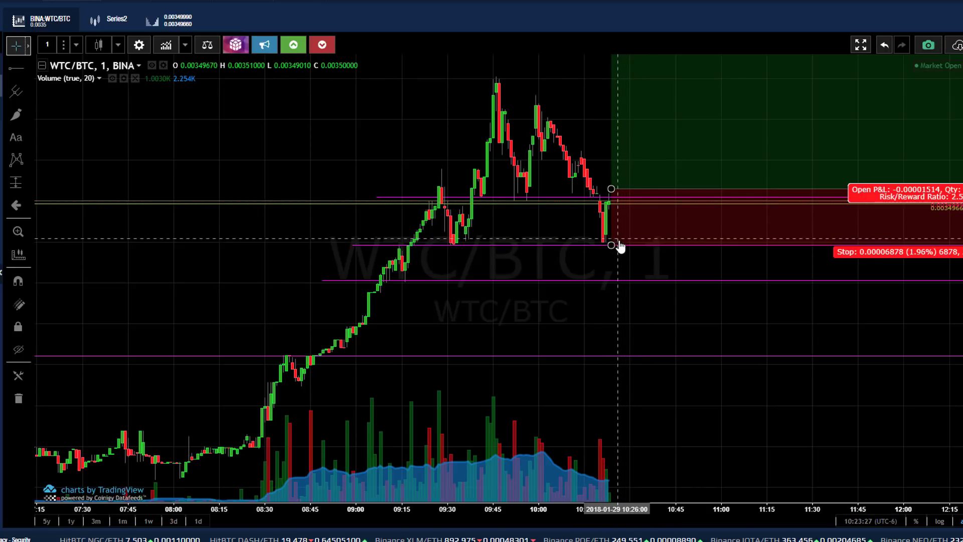
{"action": "scroll", "coordinate": [552, 254], "scroll_direction": "up", "scroll_amount": 2}
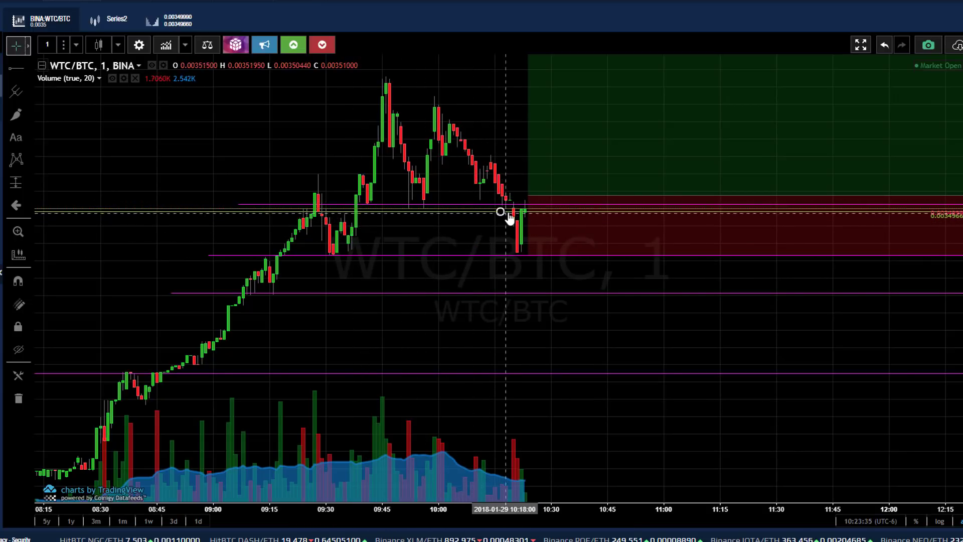
{"action": "left_click", "coordinate": [539, 205]}
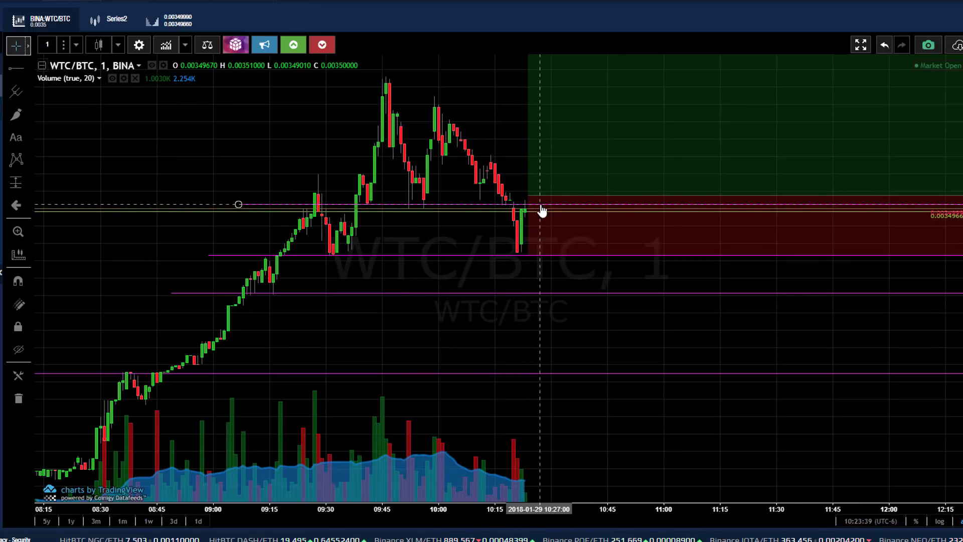
{"action": "left_click", "coordinate": [410, 266]}
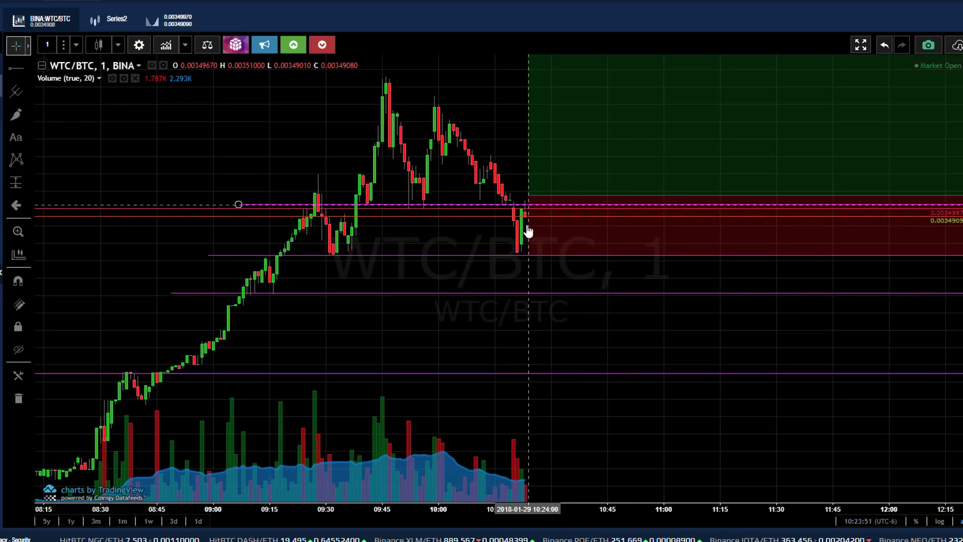
{"action": "left_click", "coordinate": [443, 253]}
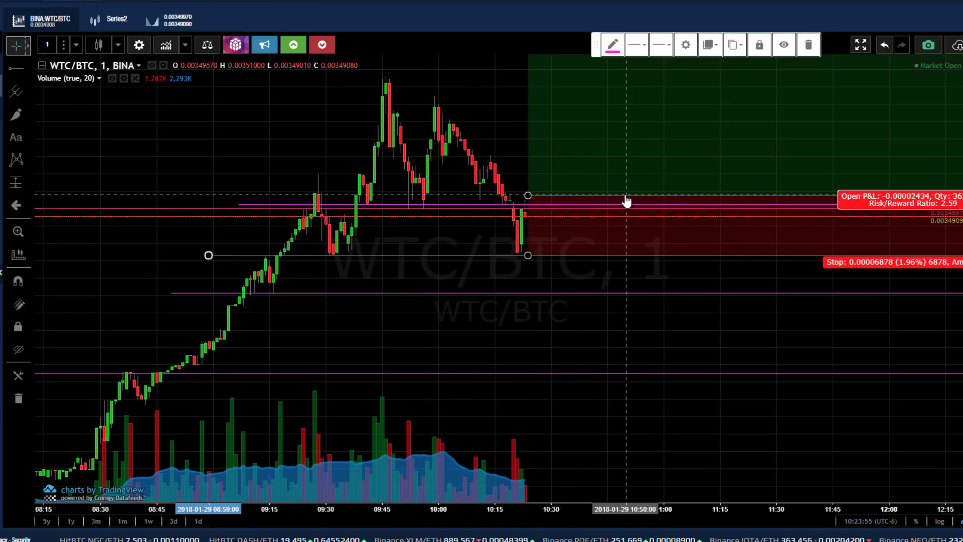
{"action": "left_click_drag", "start_coordinate": [626, 199], "coordinate": [737, 197]}
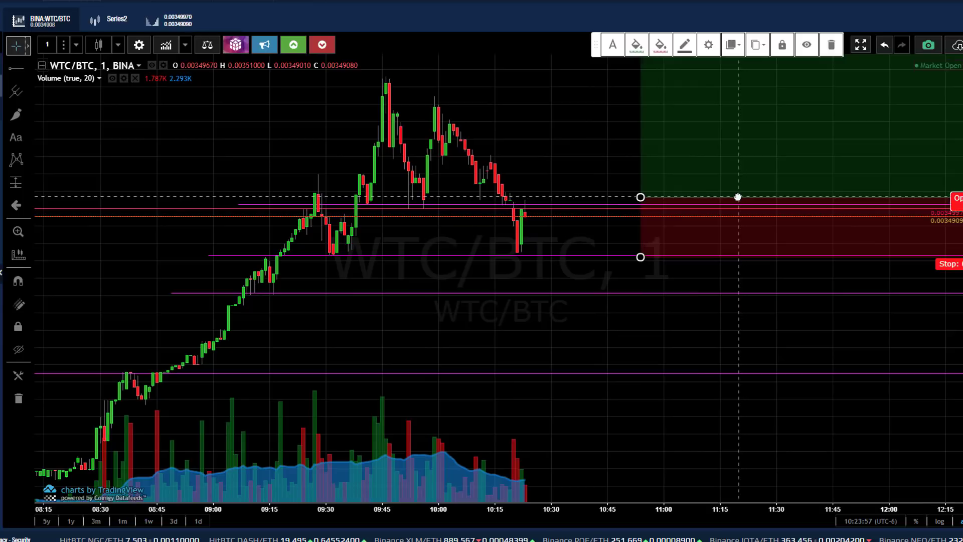
{"action": "left_click", "coordinate": [554, 237]}
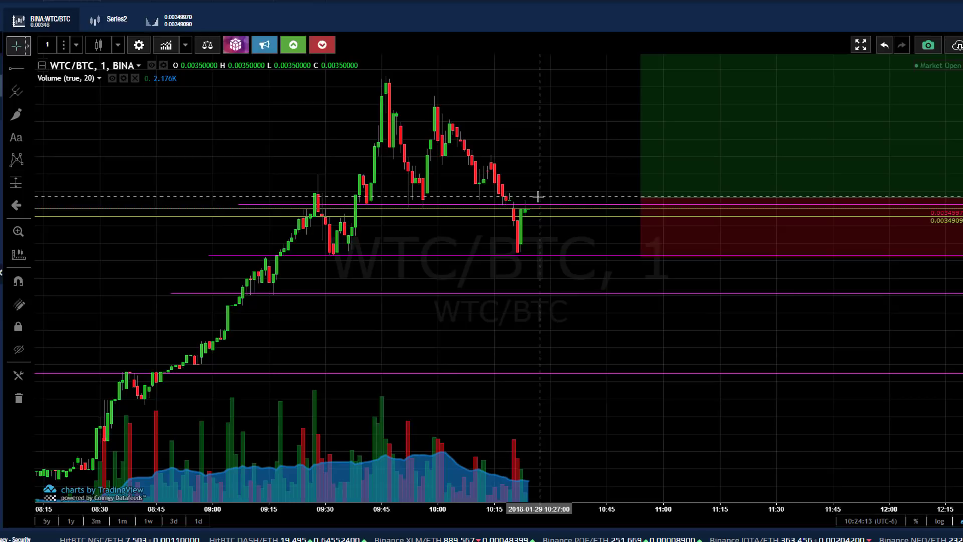
Measure down from the entry level at about 10:27, and from the uppermost support line at about 10:17 to the second line at about 10:32
{"action": "left_click", "coordinate": [538, 197], "text": "shift"}
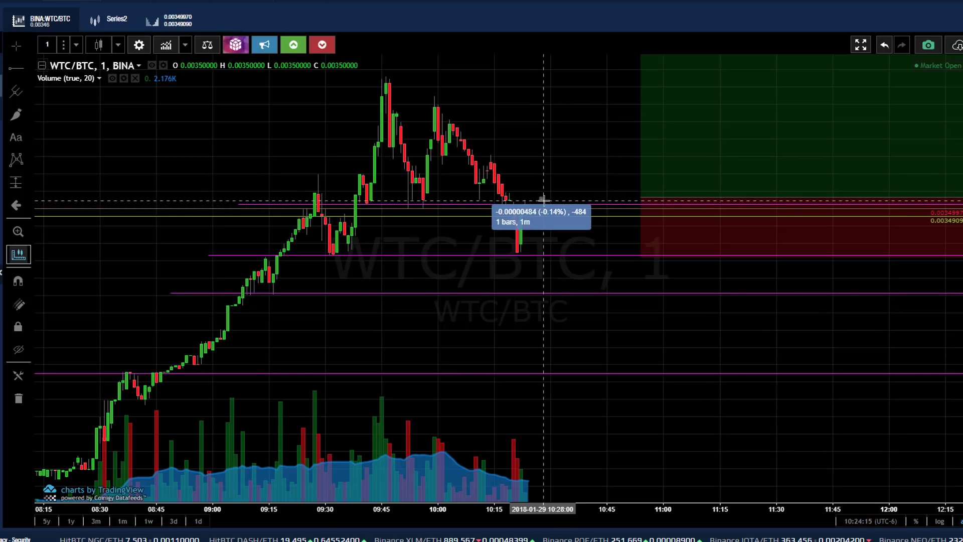
{"action": "left_click", "coordinate": [543, 199]}
{"action": "left_click", "coordinate": [550, 157]}
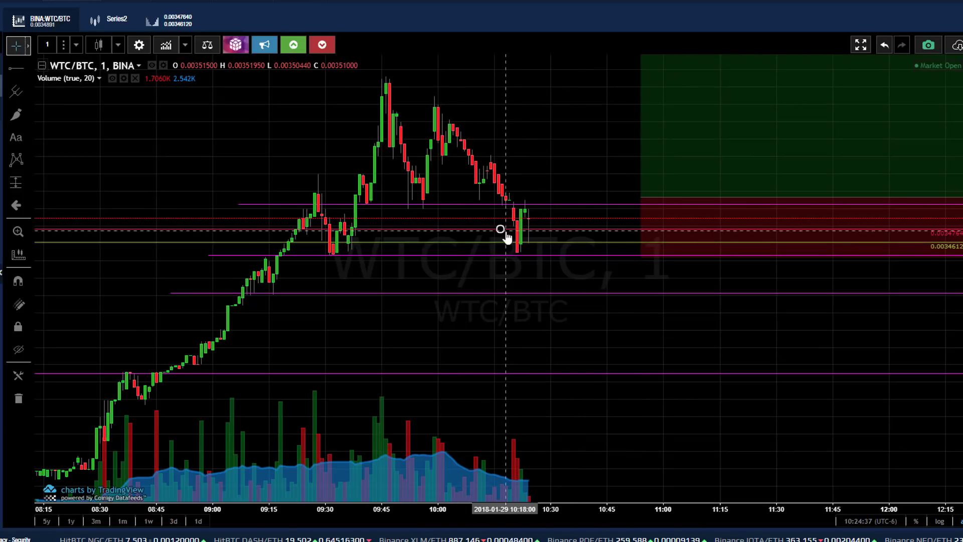
{"action": "left_click_drag", "start_coordinate": [502, 205], "coordinate": [556, 256]}
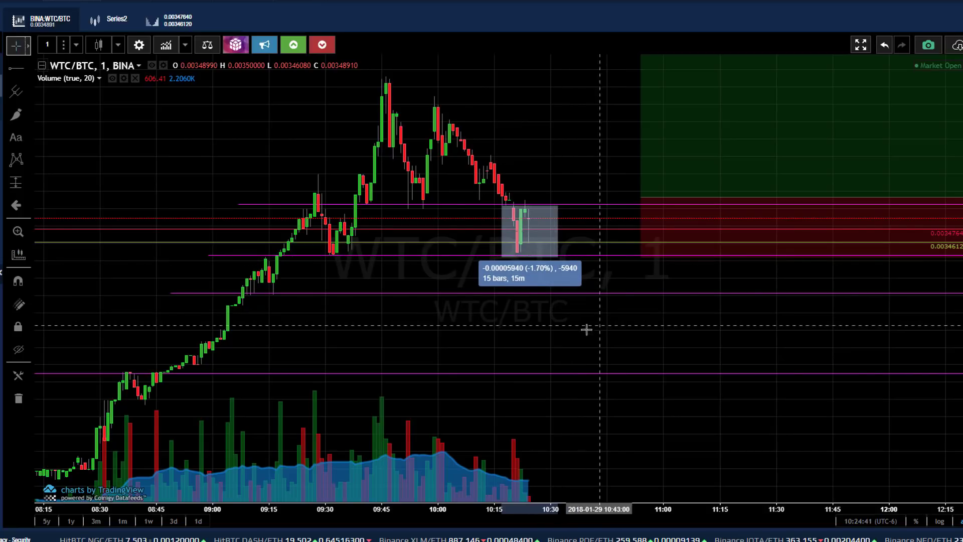
{"action": "left_click", "coordinate": [575, 144]}
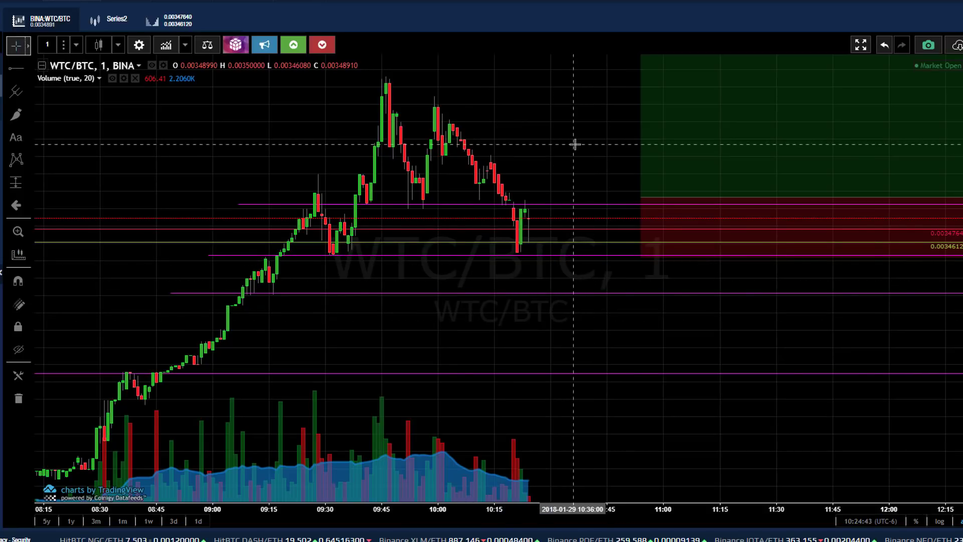
Measure the price rise from just below the uppermost support line at about 10:34 up into the profit zone's price range at about 10:44
{"action": "left_click", "coordinate": [566, 213], "text": "shift"}
{"action": "left_click", "coordinate": [601, 146]}
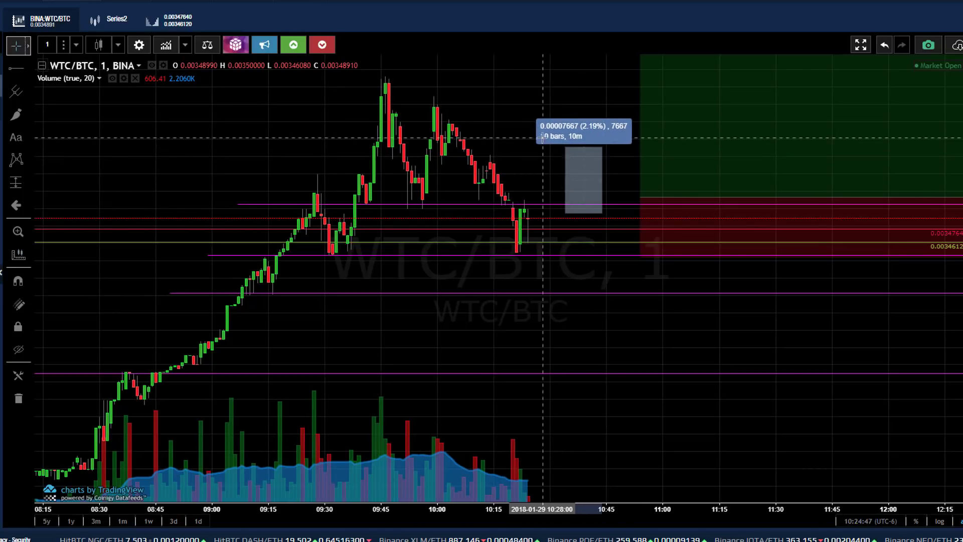
{"action": "left_click", "coordinate": [602, 146]}
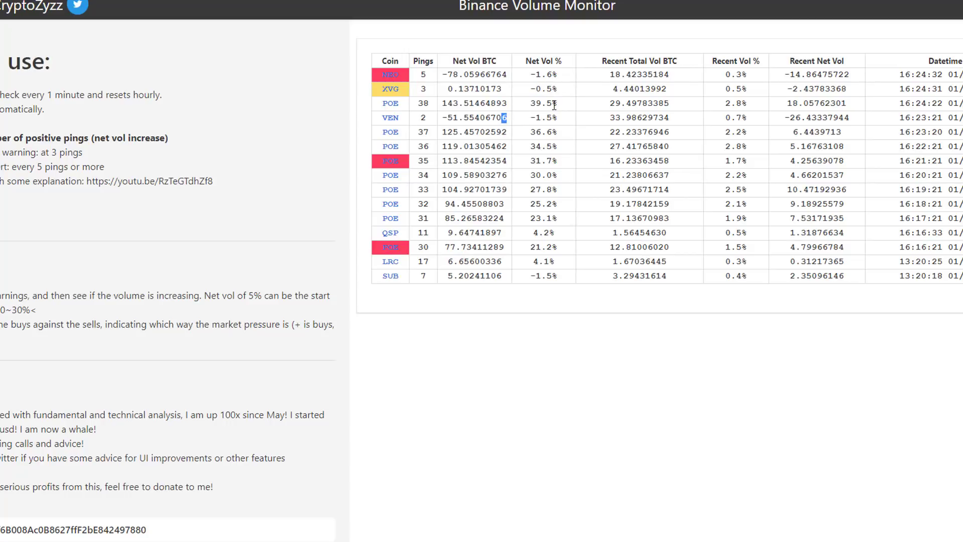
Switch to the Binance Volume Monitor page and highlight the net volume percentage of the POE entry with 38 pings
{"action": "left_click_drag", "start_coordinate": [554, 105], "coordinate": [527, 108]}
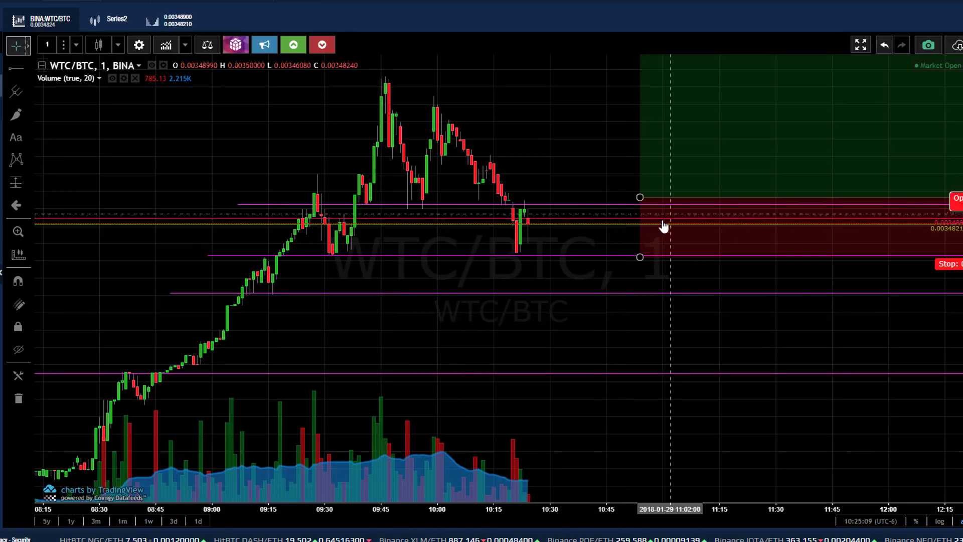
On the WTC/BTC chart, measure the price drop from the uppermost support line at about 10:31 down to the second line at about 10:38
{"action": "left_click", "coordinate": [552, 204], "text": "shift"}
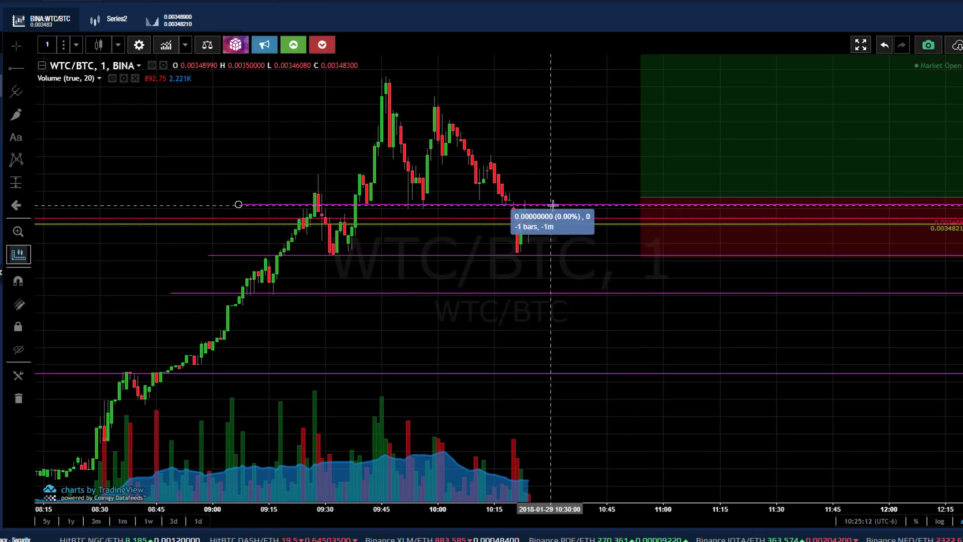
{"action": "left_click", "coordinate": [580, 254]}
{"action": "left_click", "coordinate": [561, 229]}
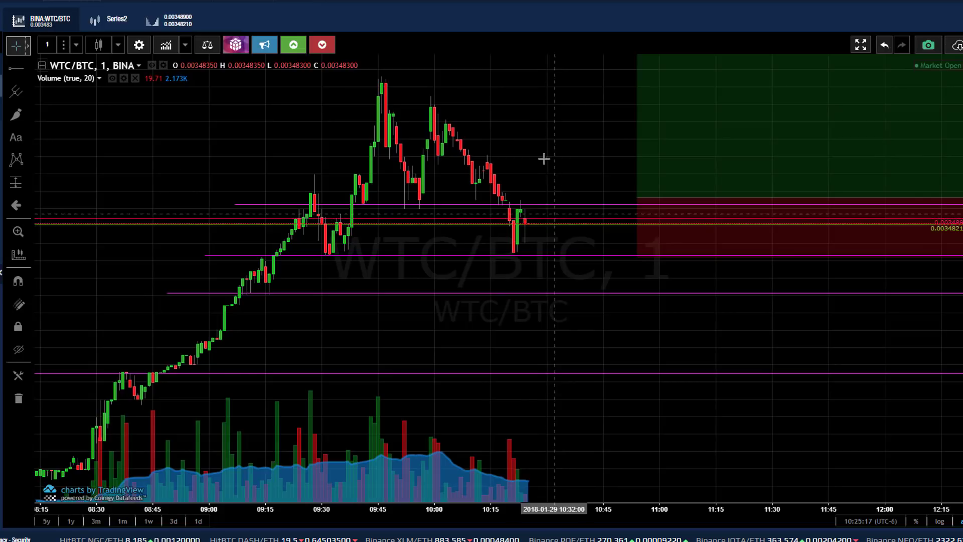
Remeasure the price drop from the uppermost support line at about 10:18 to just above the second support line at about 10:51
{"action": "left_click", "coordinate": [503, 204], "text": "shift"}
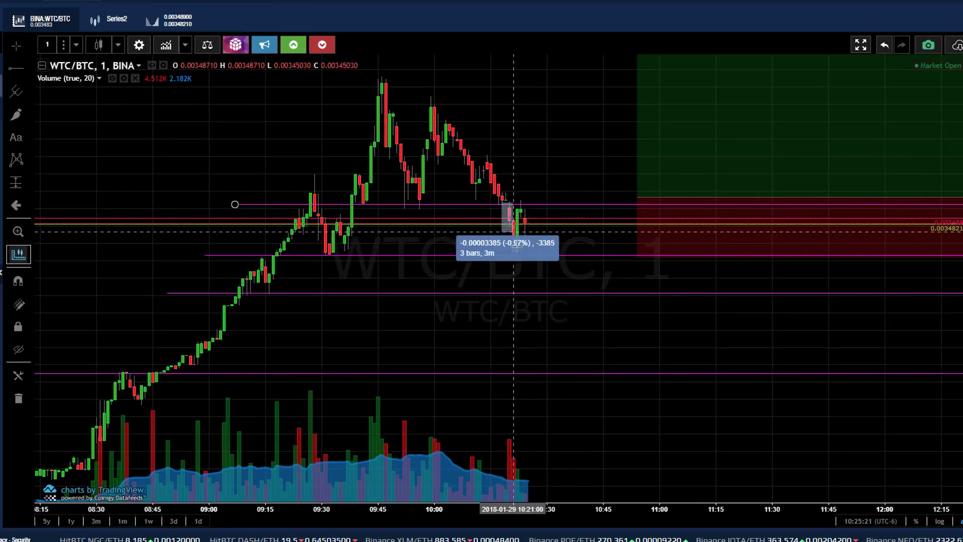
{"action": "left_click", "coordinate": [625, 252]}
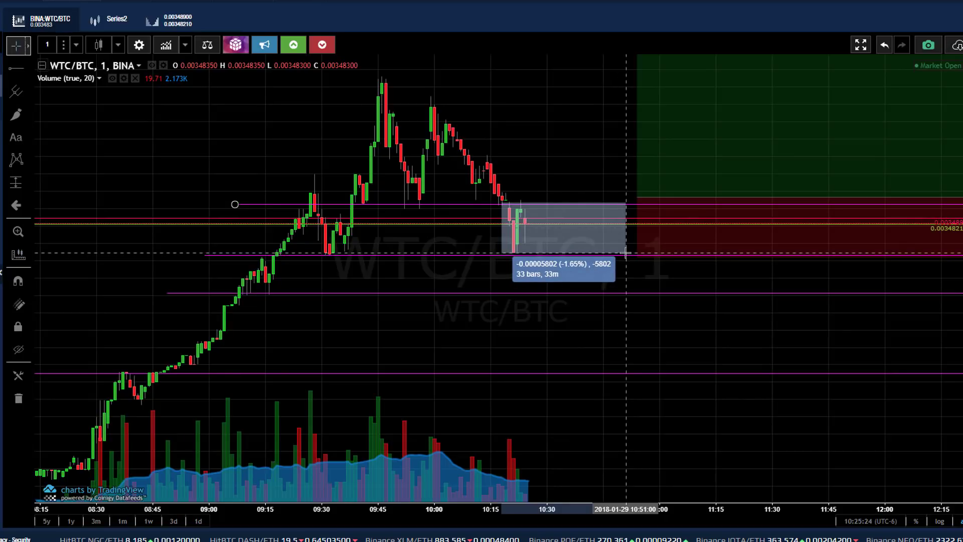
Measure a price rise from the uppermost support line at about 10:37 to the price level of the 10:15 highs at about 10:46
{"action": "left_click", "coordinate": [574, 205]}
{"action": "left_click", "coordinate": [607, 165]}
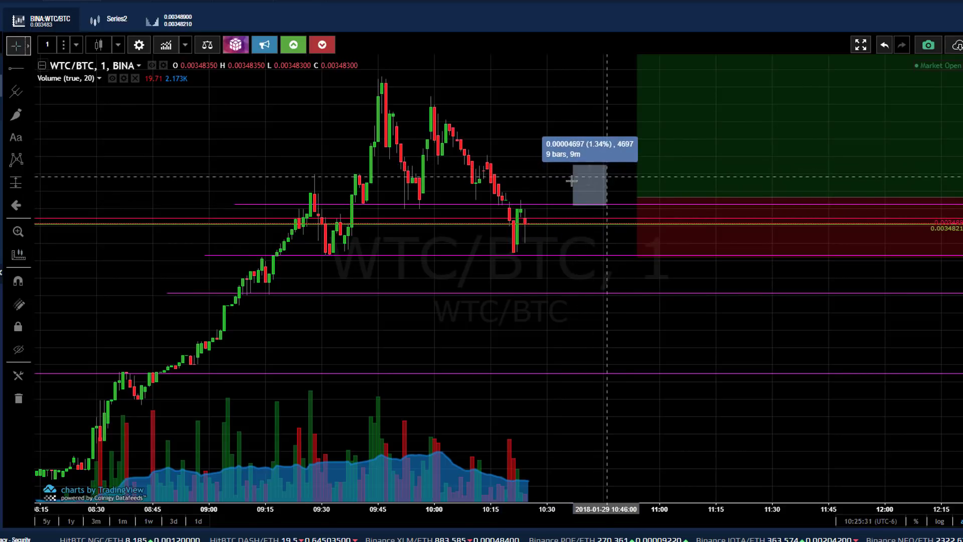
{"action": "left_click", "coordinate": [542, 170]}
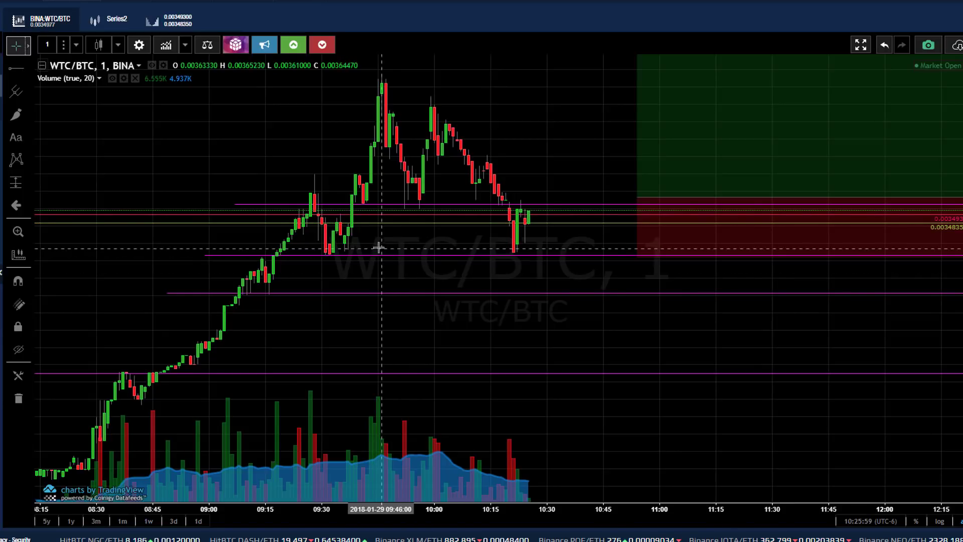
Check the second support line at about 09:35, and measure the rise from the uppermost support line at about 10:00 to the highs at about 10:04
{"action": "left_click", "coordinate": [344, 257], "text": "shift"}
{"action": "left_click", "coordinate": [337, 256]}
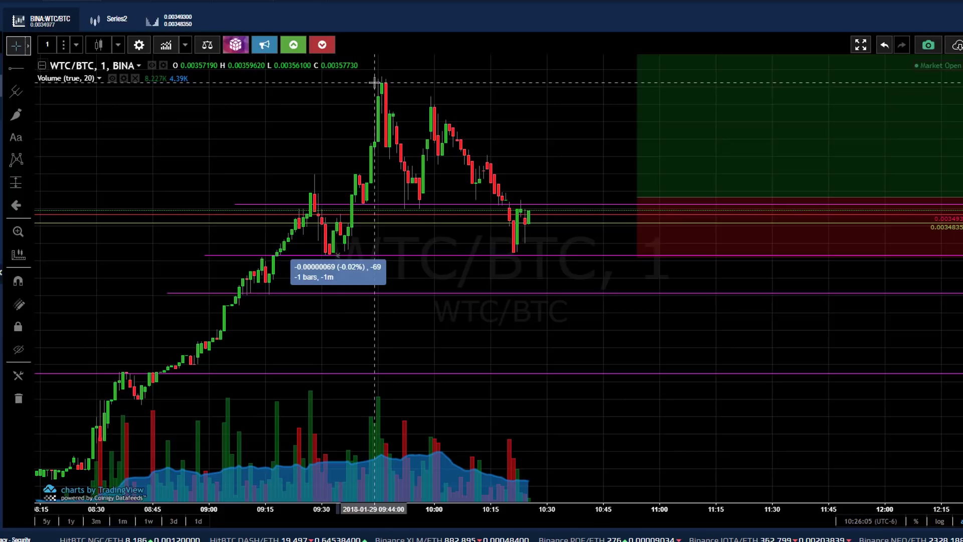
{"action": "left_click", "coordinate": [435, 207], "text": "shift"}
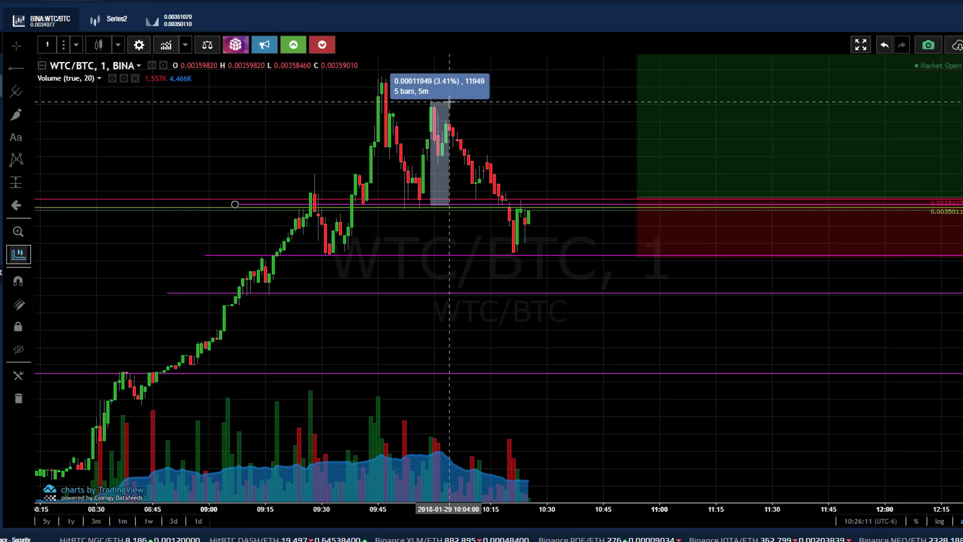
{"action": "left_click", "coordinate": [450, 101]}
{"action": "left_click", "coordinate": [531, 128]}
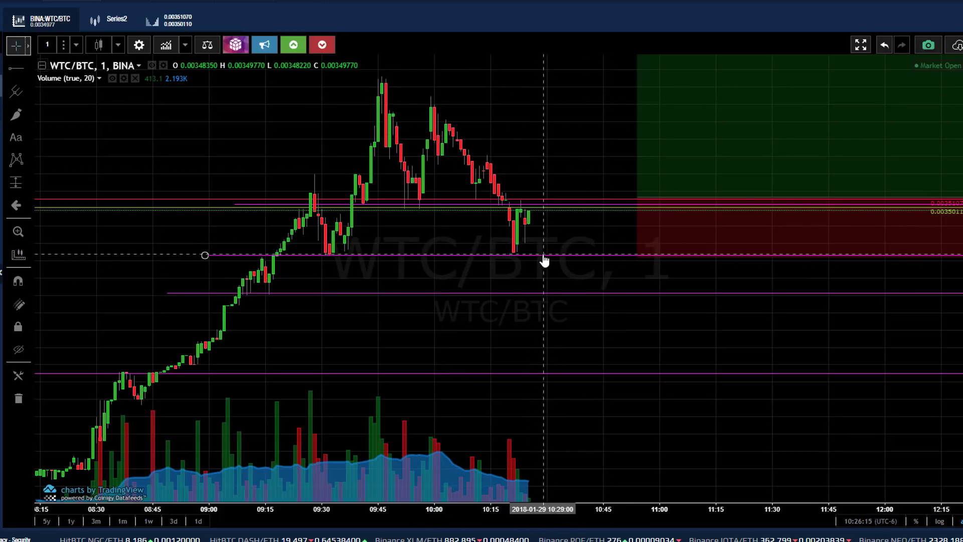
Measure the price rise from the second support line at about 10:24 to the uppermost support line at about 10:32
{"action": "left_click", "coordinate": [522, 256], "text": "shift"}
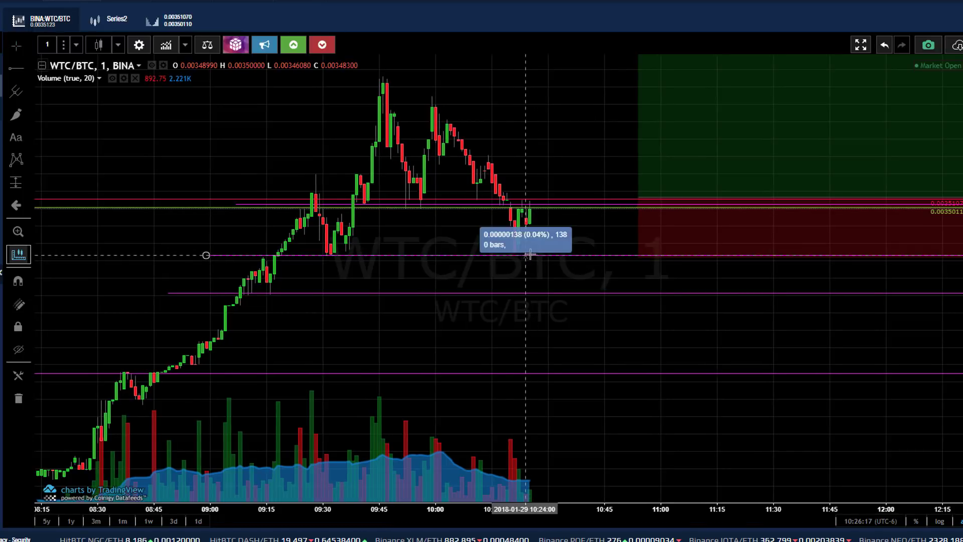
{"action": "left_click", "coordinate": [554, 202]}
{"action": "left_click", "coordinate": [532, 210]}
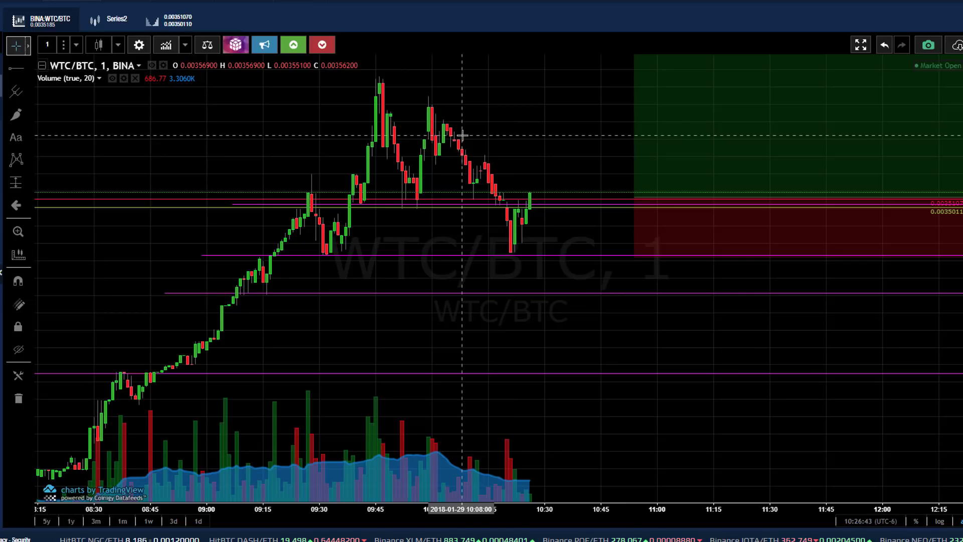
View the WTC/BTC chart on the 3-minute interval and return it to the 1-minute interval
{"action": "left_click", "coordinate": [49, 46]}
{"action": "left_click", "coordinate": [52, 80]}
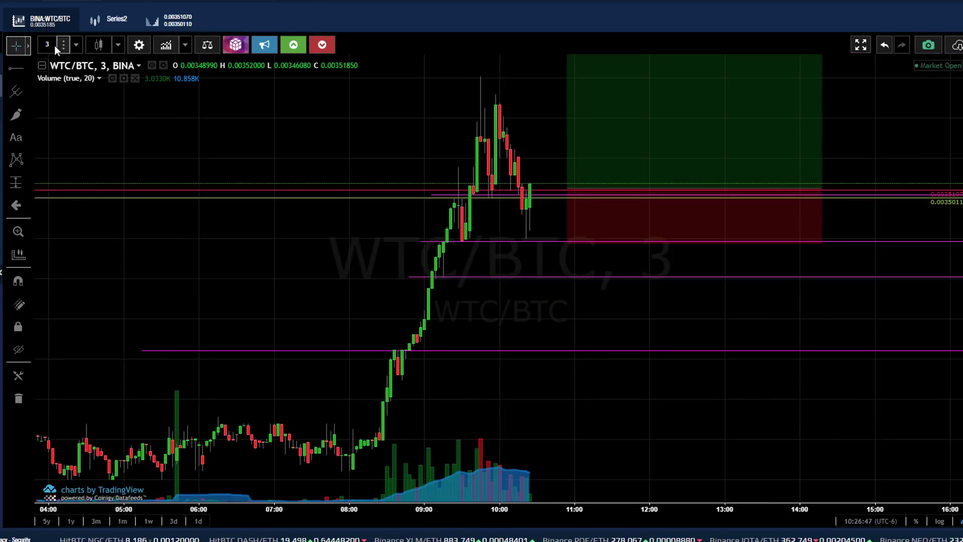
{"action": "left_click", "coordinate": [49, 46]}
{"action": "left_click", "coordinate": [63, 63]}
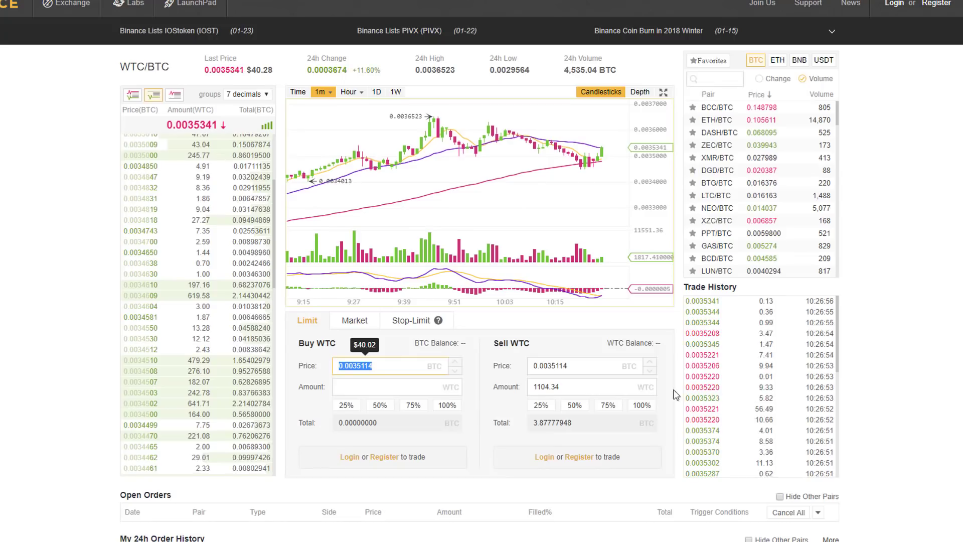
On the Binance WTC/BTC page, show both buy and sell orders in the order book and check the depth view before restoring candlesticks
{"action": "left_click", "coordinate": [132, 95]}
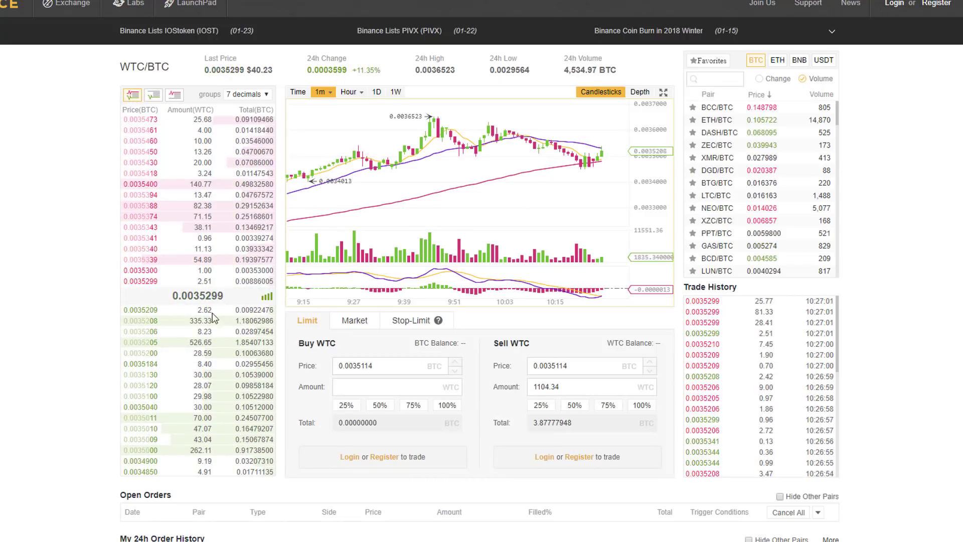
{"action": "left_click", "coordinate": [640, 92]}
{"action": "left_click", "coordinate": [615, 93]}
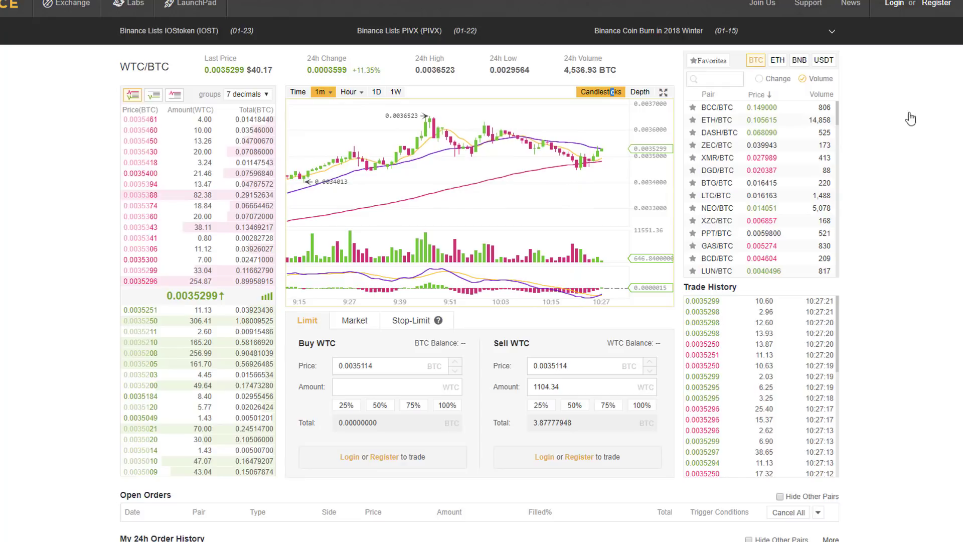
Switch back to the Coinigy chart and measure the rise from the long position's entry level at about 10:32 to the 09:46 high
{"action": "key", "text": "ctrl+Tab"}
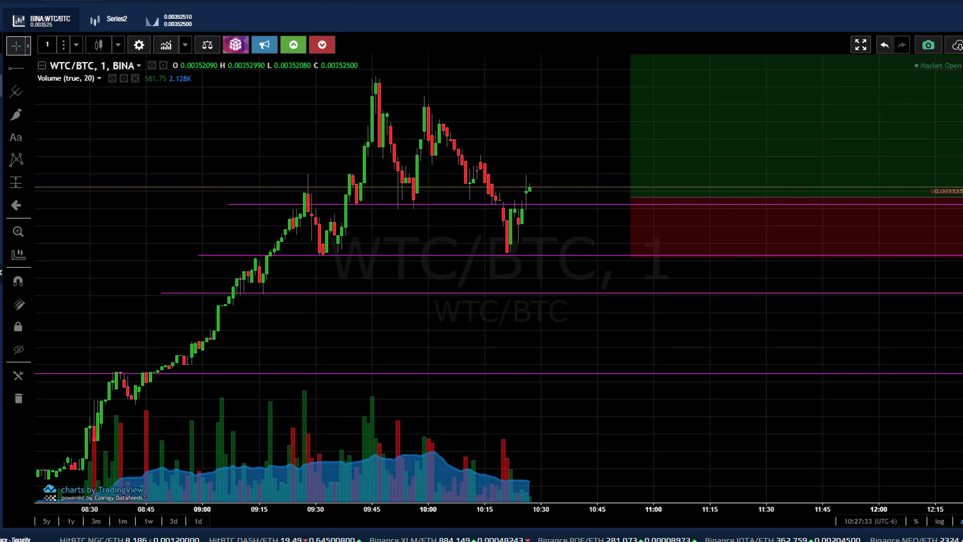
{"action": "key", "text": "alt+Tab"}
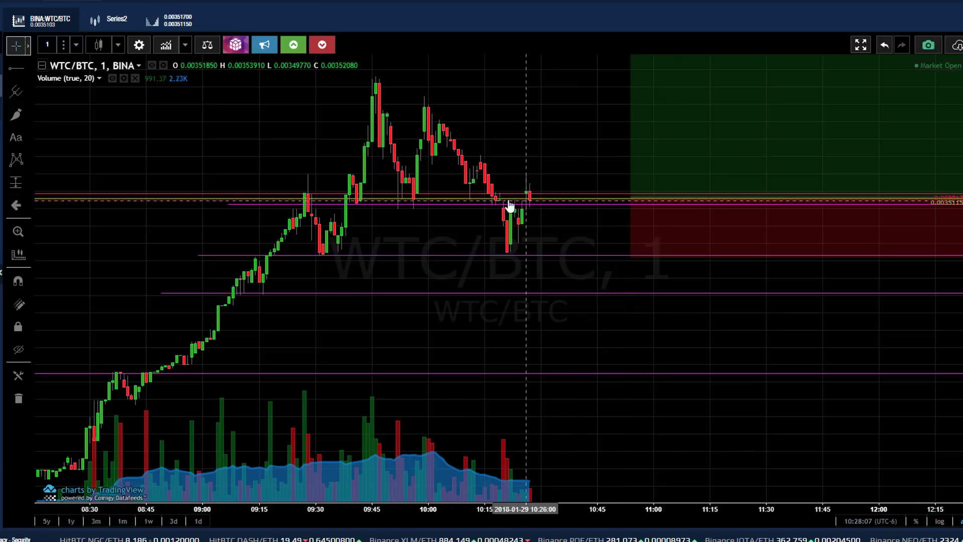
{"action": "left_click", "coordinate": [549, 204], "text": "shift"}
{"action": "left_click", "coordinate": [591, 82]}
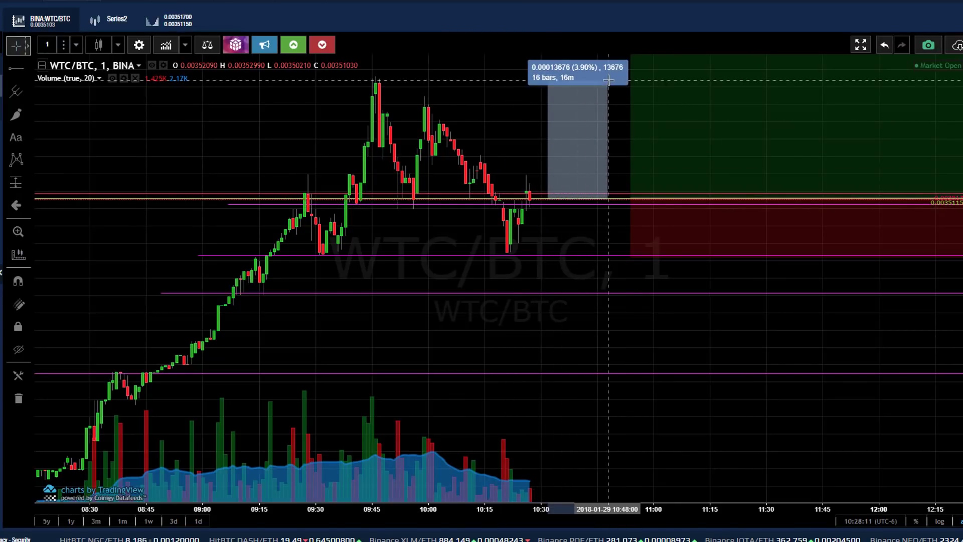
{"action": "left_click", "coordinate": [491, 104]}
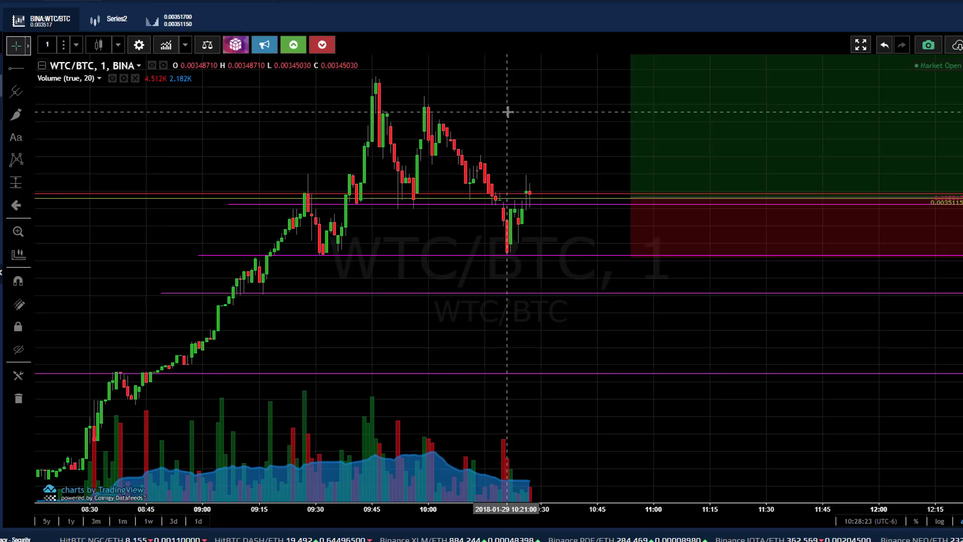
Measure from the current price at about 10:34, and the rise from the second support line at about 10:32 to the long position's entry level
{"action": "mouse_move", "coordinate": [559, 199]}
{"action": "left_mouse_down"}
{"action": "mouse_move", "coordinate": [591, 189]}
{"action": "mouse_move", "coordinate": [578, 212]}
{"action": "mouse_move", "coordinate": [592, 203]}
{"action": "mouse_move", "coordinate": [555, 200]}
{"action": "left_mouse_up"}
{"action": "left_click", "coordinate": [556, 194], "text": "shift"}
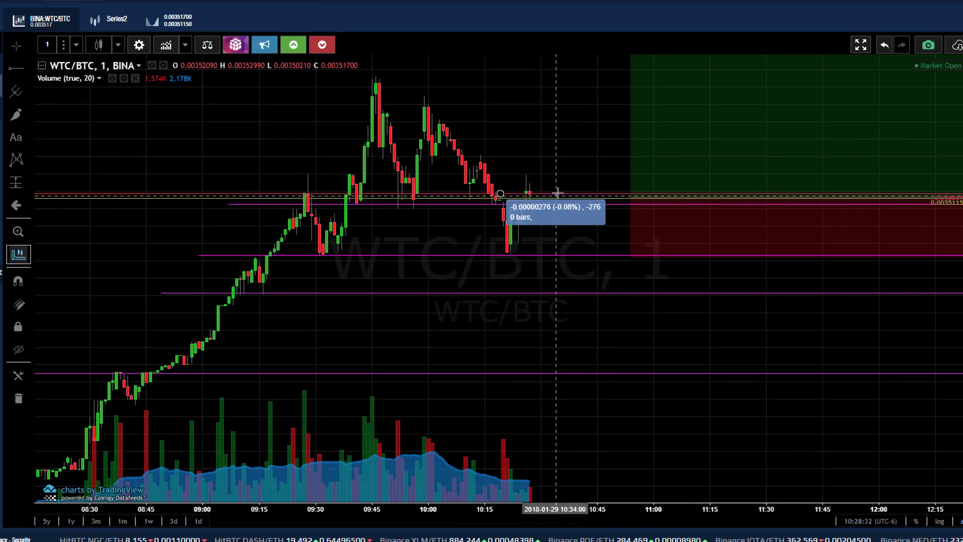
{"action": "left_click", "coordinate": [543, 108]}
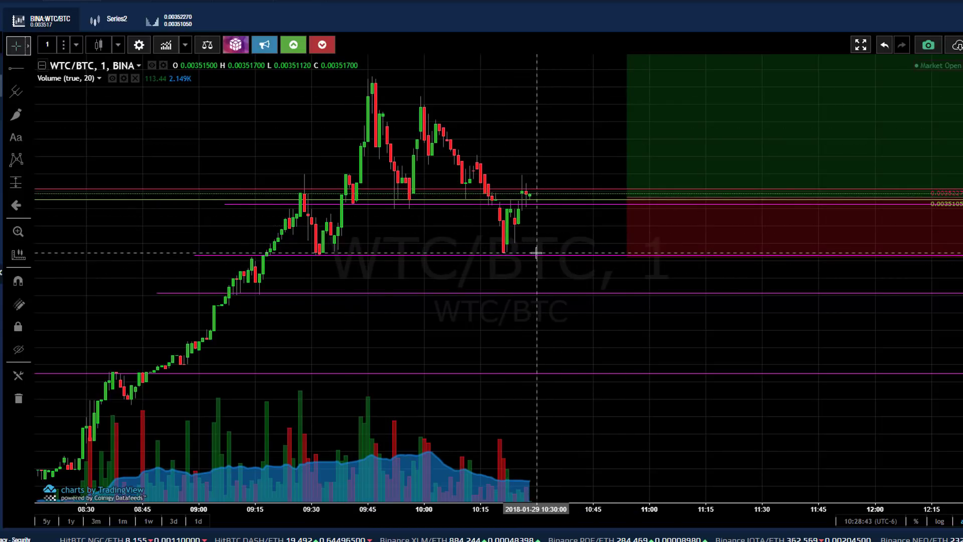
{"action": "mouse_move", "coordinate": [544, 257]}
{"action": "left_mouse_down"}
{"action": "mouse_move", "coordinate": [549, 211]}
{"action": "mouse_move", "coordinate": [593, 195]}
{"action": "left_mouse_up"}
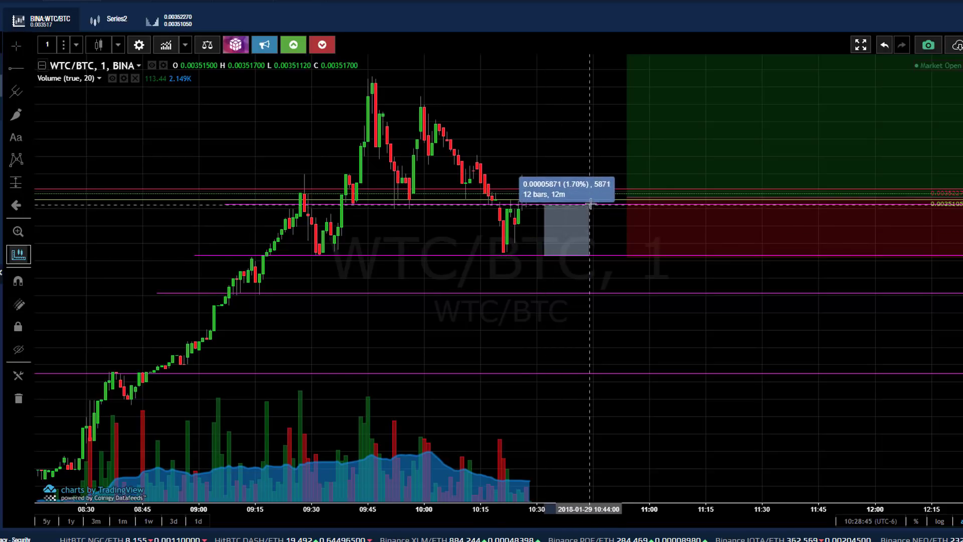
{"action": "left_click", "coordinate": [534, 151]}
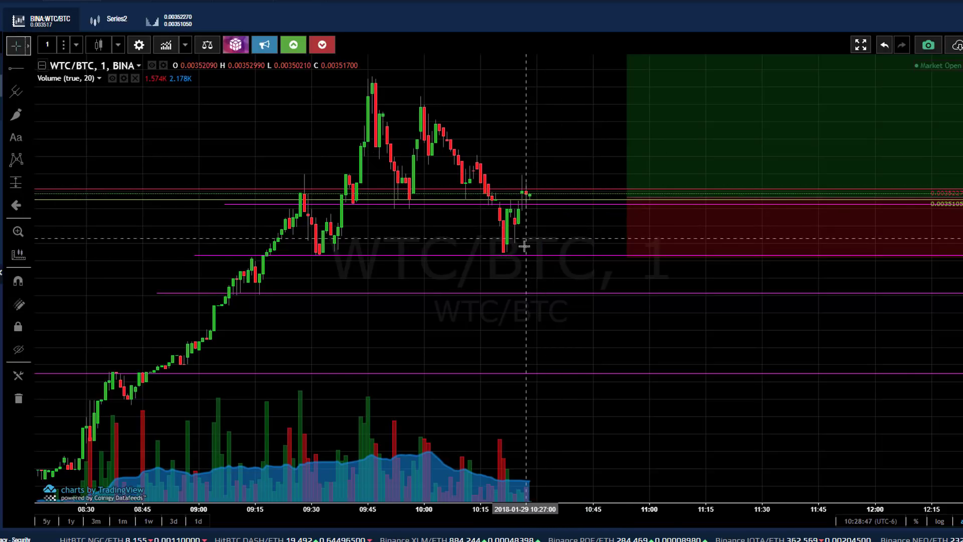
Measure the price drop from the second support line at about 10:27 to the third support line at about 10:35
{"action": "left_click_drag", "start_coordinate": [526, 257], "coordinate": [556, 293]}
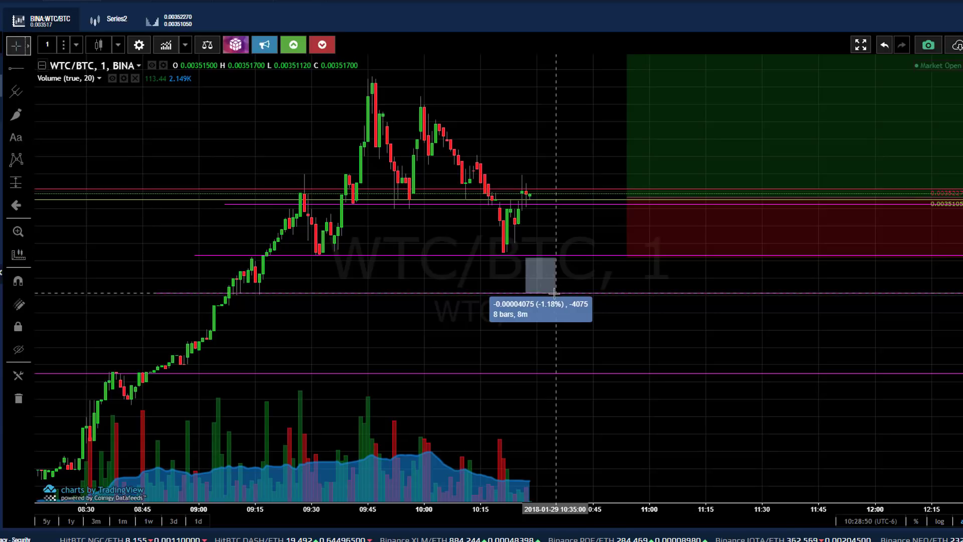
{"action": "left_click", "coordinate": [536, 256]}
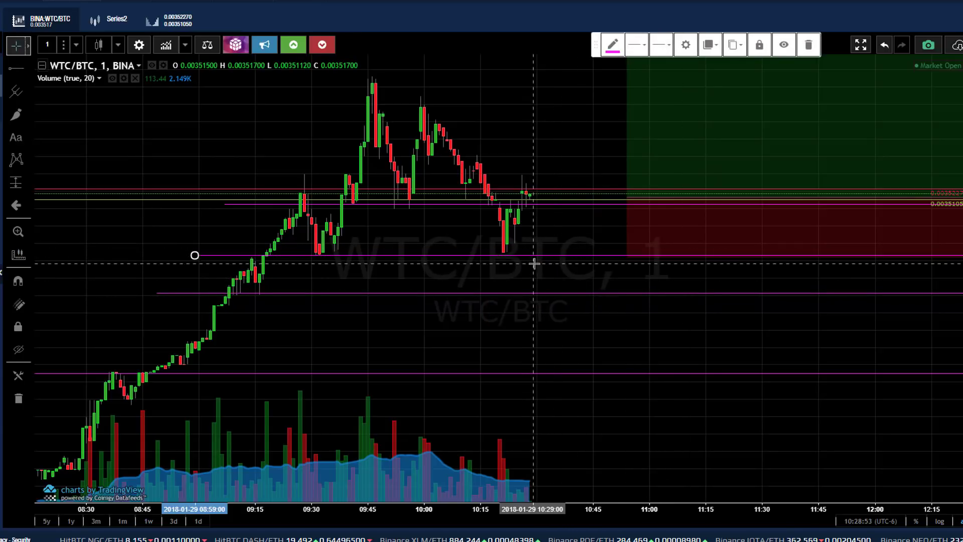
{"action": "left_click", "coordinate": [483, 275]}
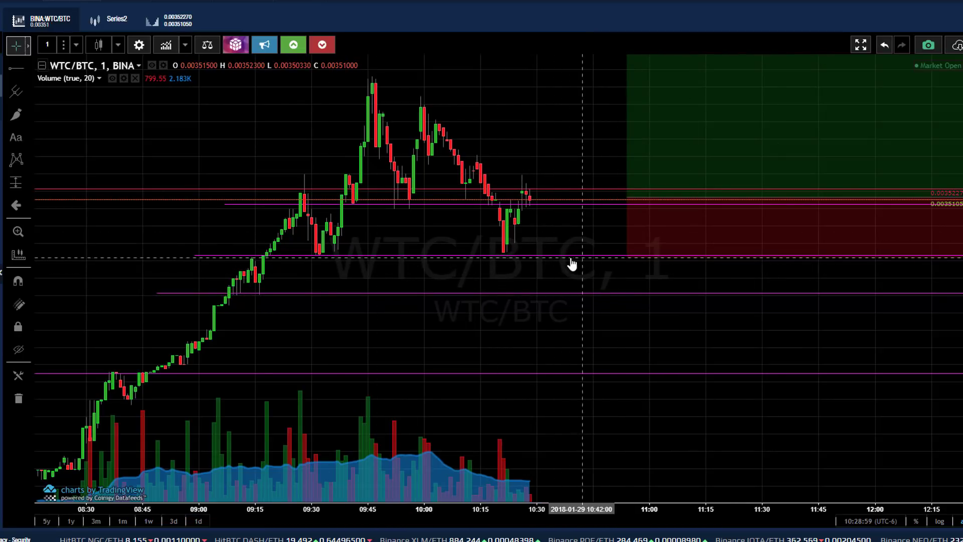
Measure the price rise from just above the second support line at about 10:27 to the long position's entry level at about 10:37
{"action": "left_click", "coordinate": [525, 249], "text": "shift"}
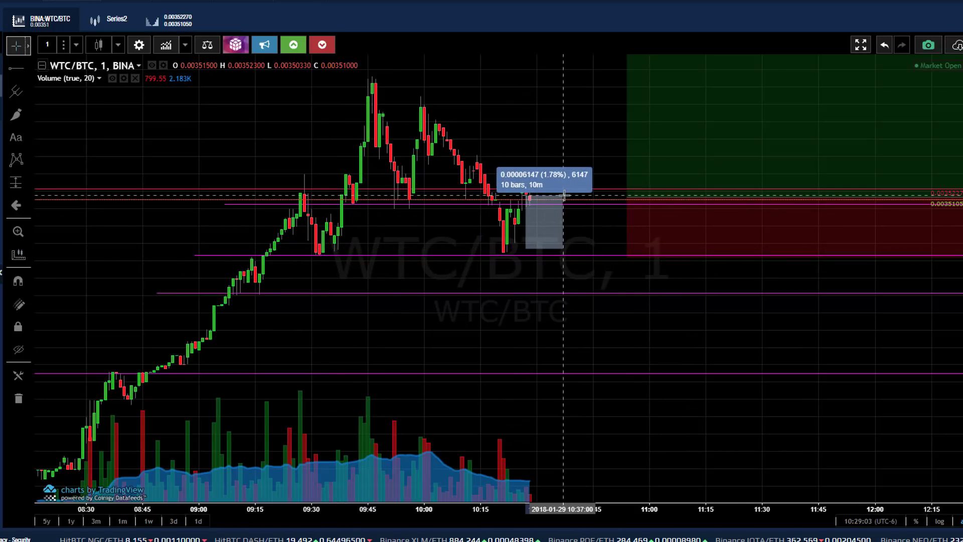
{"action": "left_click", "coordinate": [537, 228]}
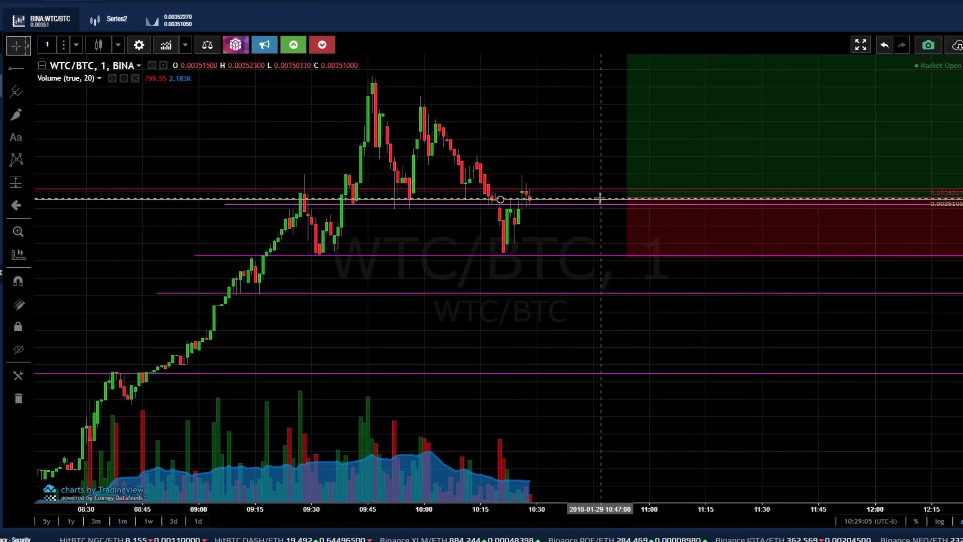
{"action": "left_click", "coordinate": [628, 195]}
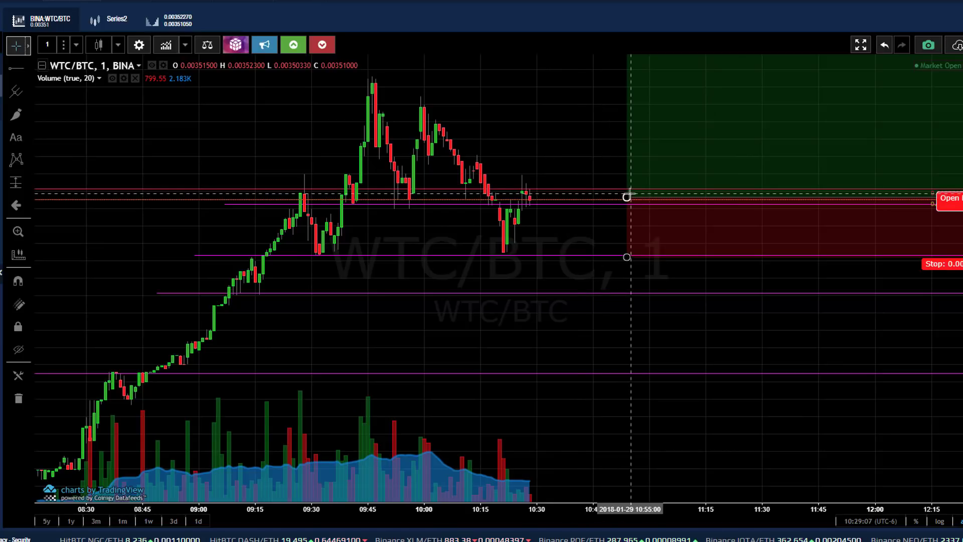
Switch the WTC/BTC chart to the 1-hour interval and examine the sell-off of January 28
{"action": "left_click", "coordinate": [42, 51]}
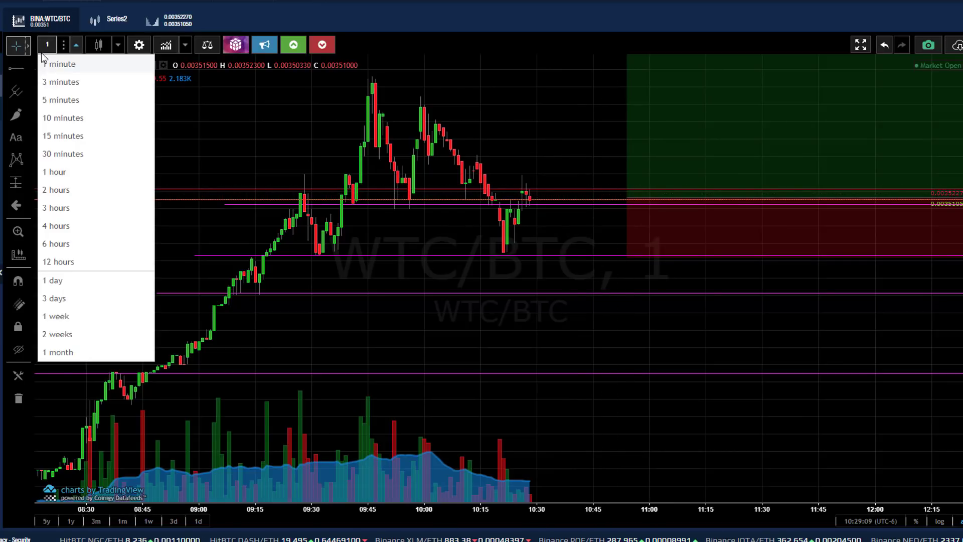
{"action": "left_click", "coordinate": [75, 171]}
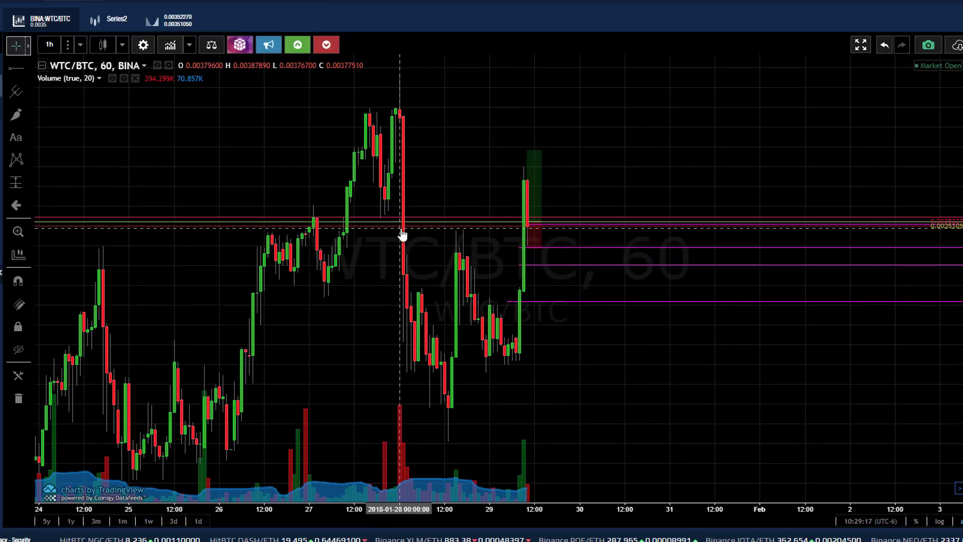
{"action": "left_click_drag", "start_coordinate": [385, 205], "coordinate": [410, 303]}
{"action": "left_click_drag", "start_coordinate": [461, 405], "coordinate": [467, 405]}
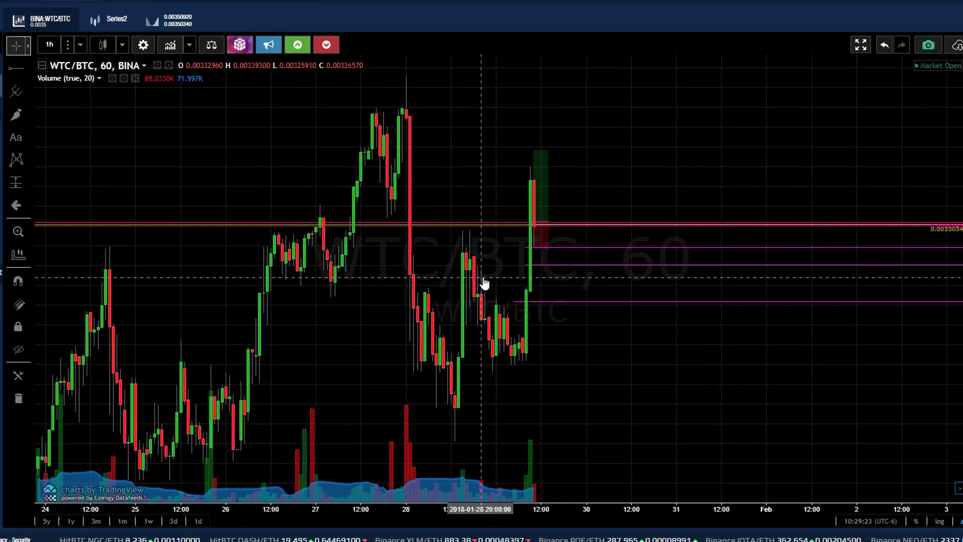
Measure the price rise from the January 28 low at about 15:00 to the high of the following rebound
{"action": "left_click_drag", "start_coordinate": [459, 241], "coordinate": [502, 370]}
{"action": "left_click", "coordinate": [460, 411]}
{"action": "left_click", "coordinate": [460, 411], "text": "shift"}
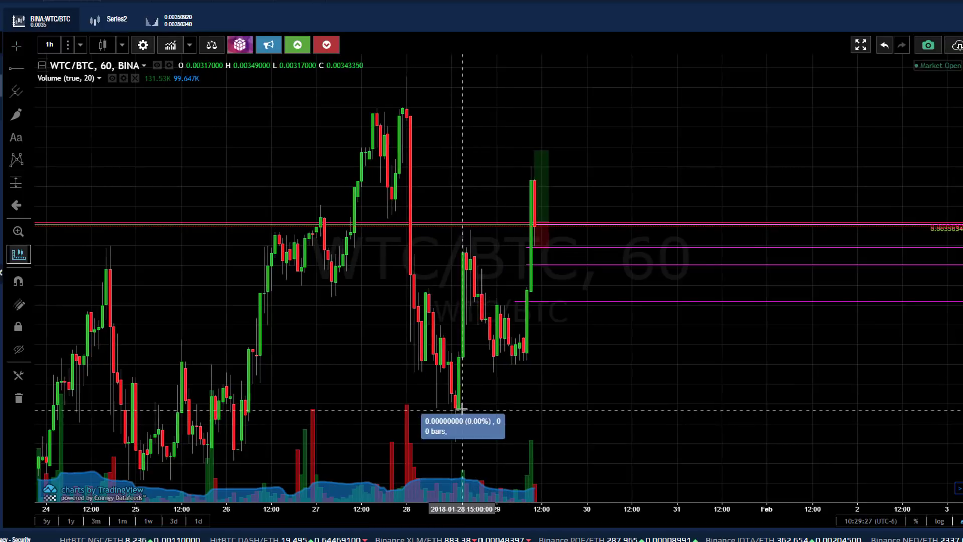
{"action": "left_click", "coordinate": [461, 228]}
{"action": "left_click", "coordinate": [479, 242]}
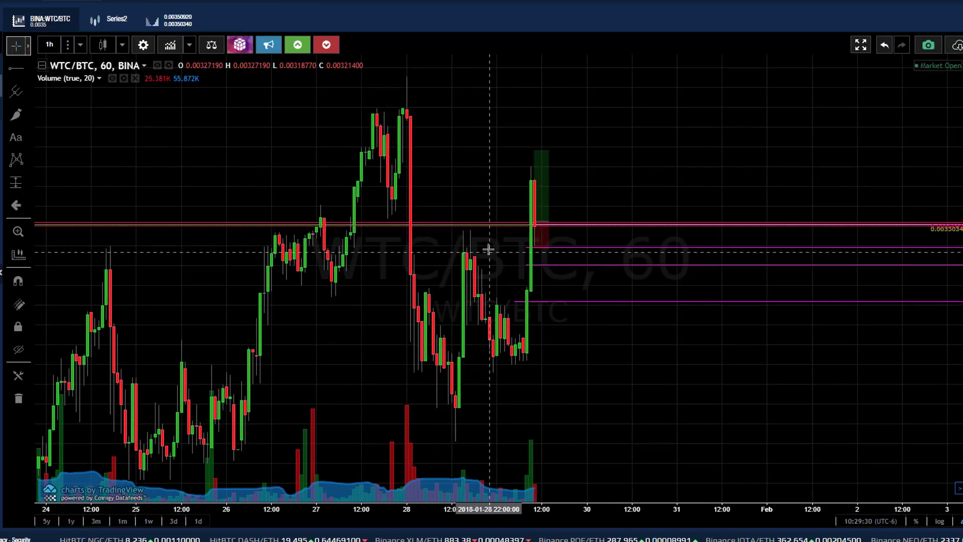
Measure the pullback from the January 28 high at about 16:00 to the low at about 00:00 on January 29
{"action": "left_click", "coordinate": [465, 228], "text": "shift"}
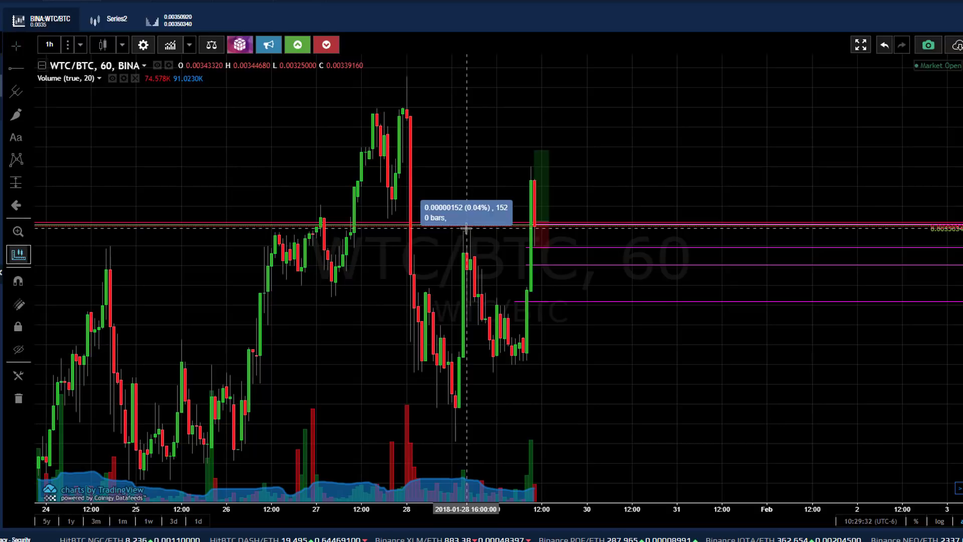
{"action": "left_click", "coordinate": [496, 371]}
{"action": "left_click", "coordinate": [672, 335]}
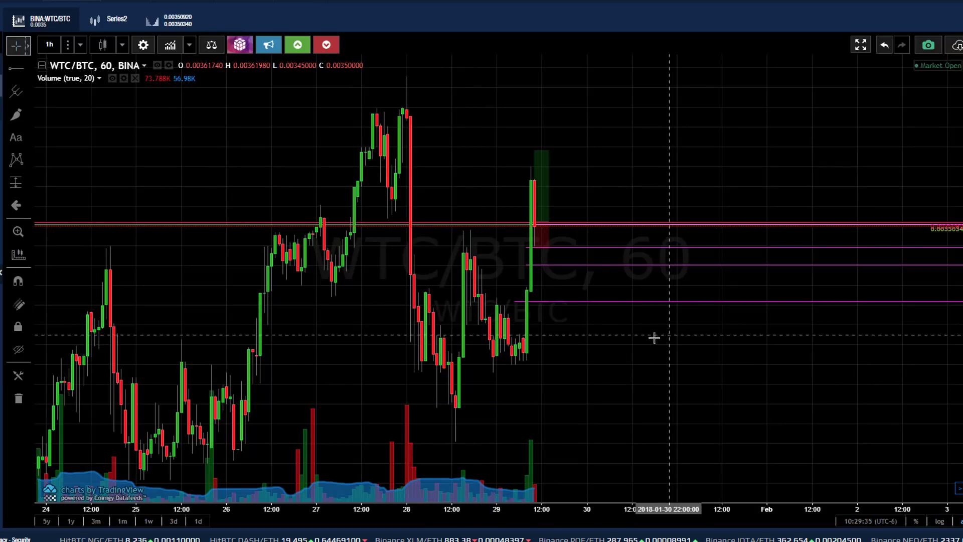
Measure the price rise from the January 26 low at about 04:00 to the high at about 13:00
{"action": "left_click", "coordinate": [241, 448], "text": "shift"}
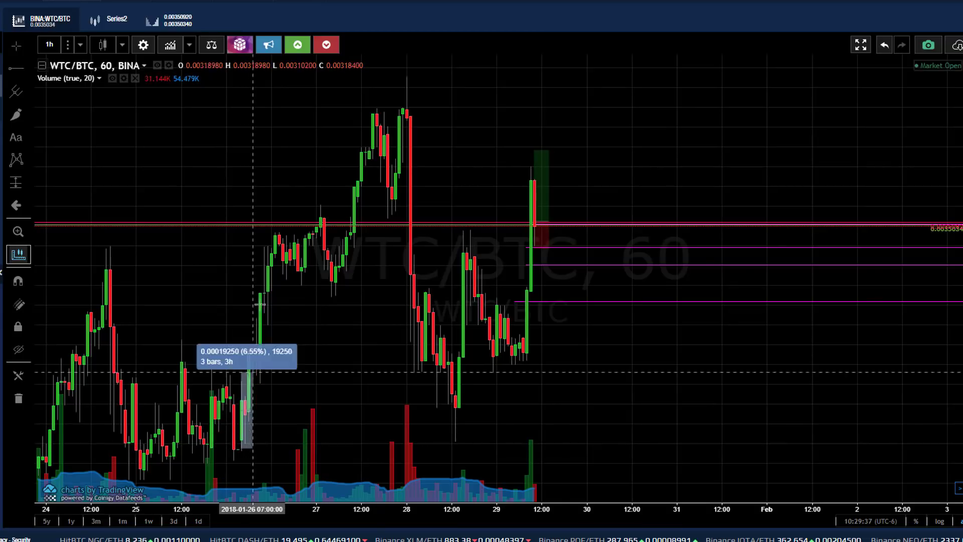
{"action": "left_click", "coordinate": [275, 235]}
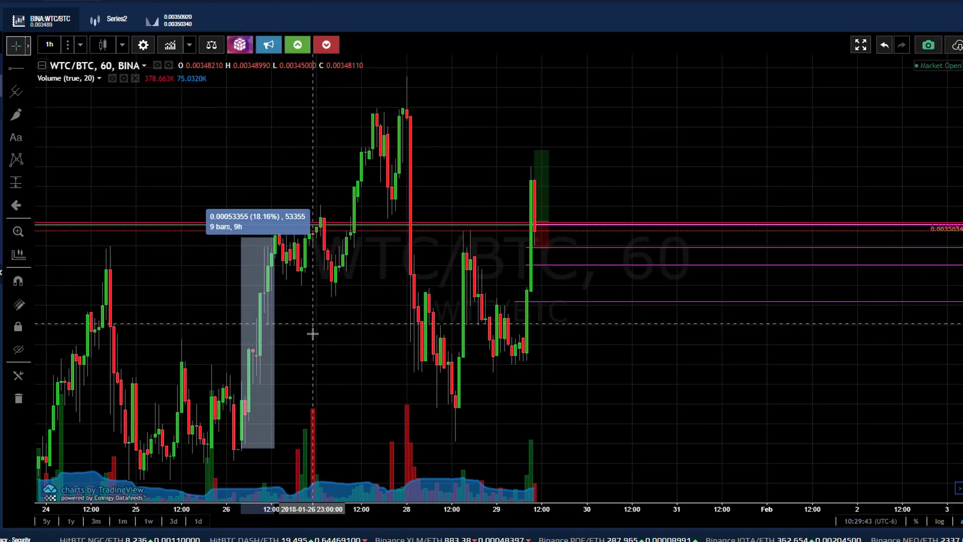
{"action": "left_click", "coordinate": [350, 344]}
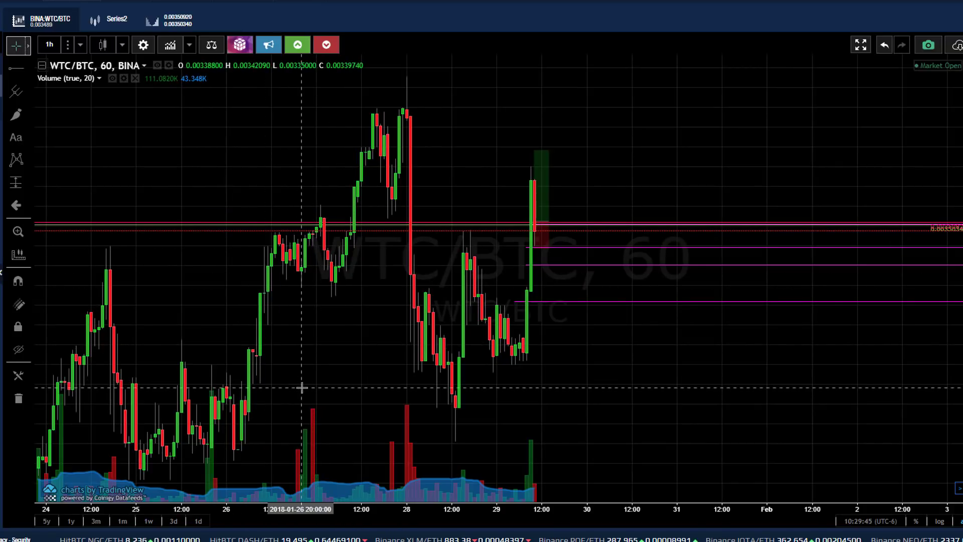
Measure the price rise from the January 23 low at about 20:00 to the January 24 high at about 16:00
{"action": "scroll", "coordinate": [303, 379], "scroll_direction": "down", "scroll_amount": 1}
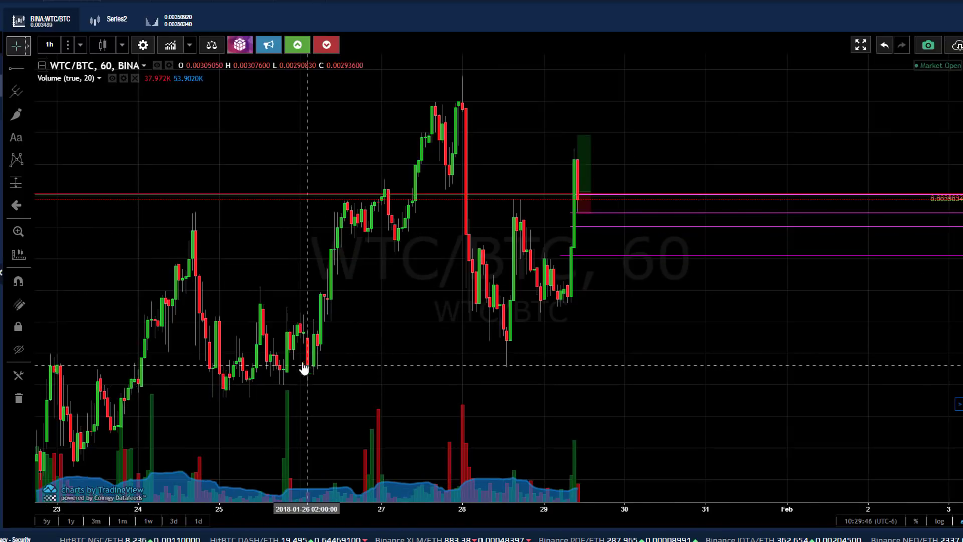
{"action": "left_click", "coordinate": [125, 426], "text": "shift"}
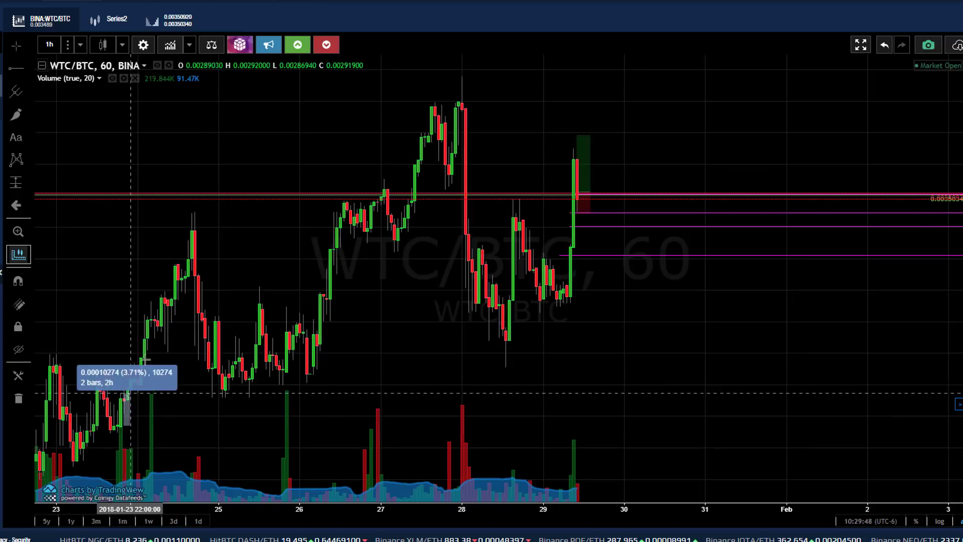
{"action": "left_click", "coordinate": [192, 232]}
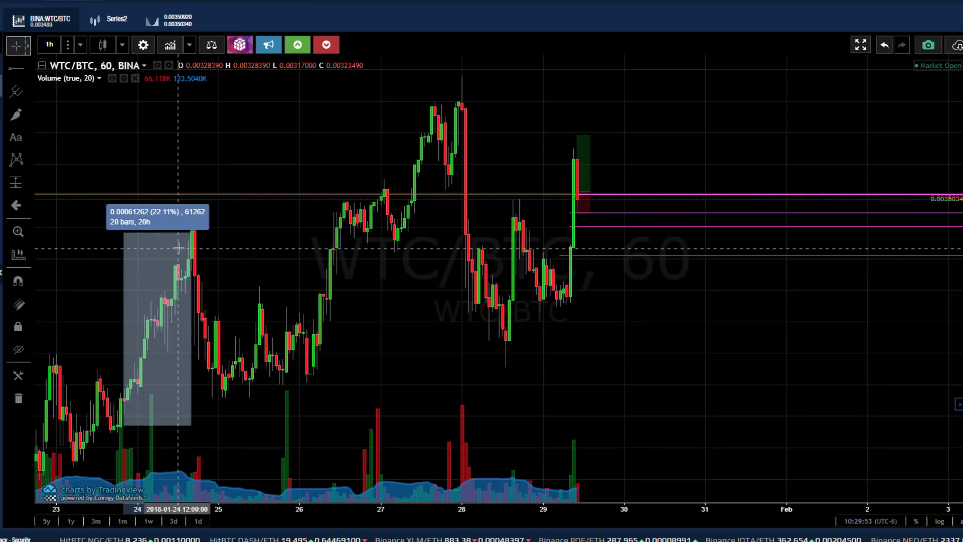
{"action": "left_click", "coordinate": [507, 324]}
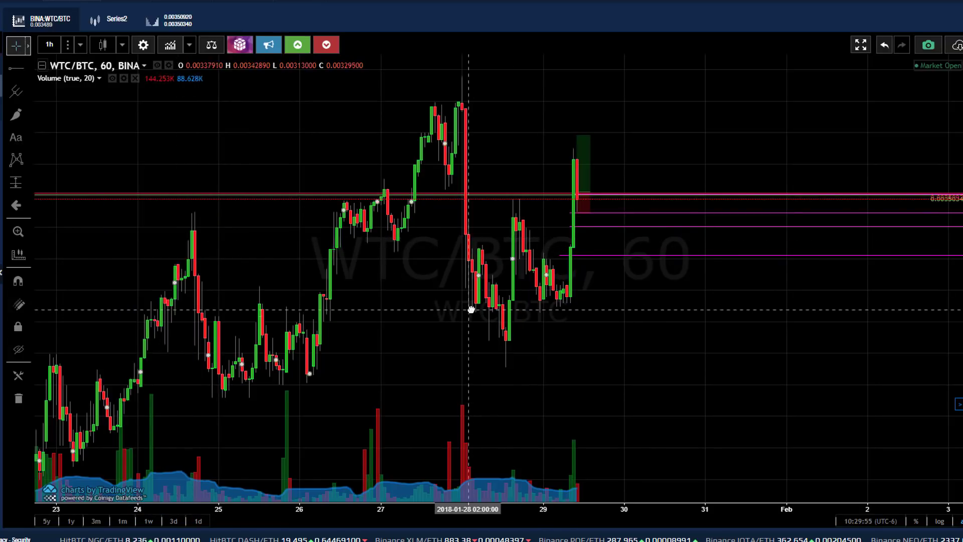
Measure the price rise from the January 27 low at about 04:00 to the high at about 15:00
{"action": "left_click", "coordinate": [398, 255], "text": "shift"}
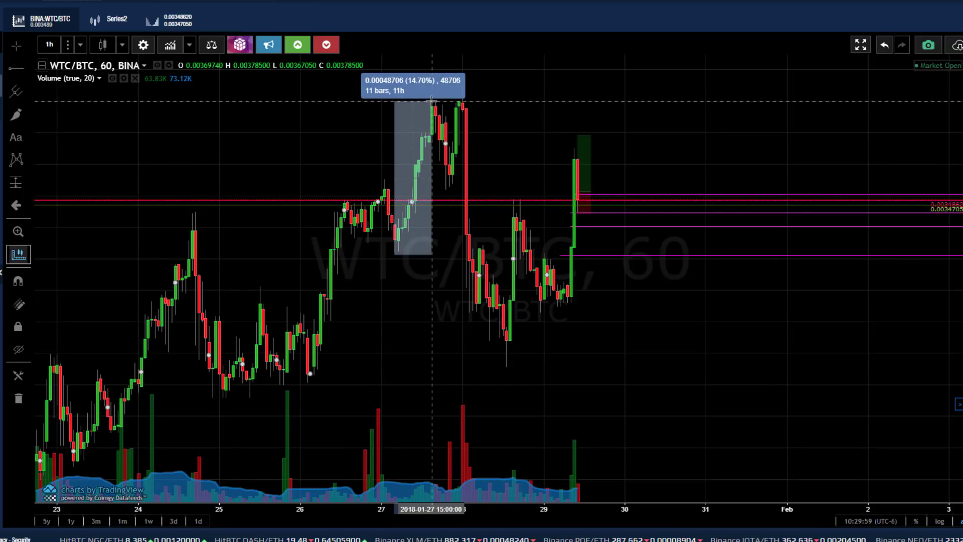
{"action": "left_click", "coordinate": [432, 101]}
{"action": "left_click", "coordinate": [546, 291]}
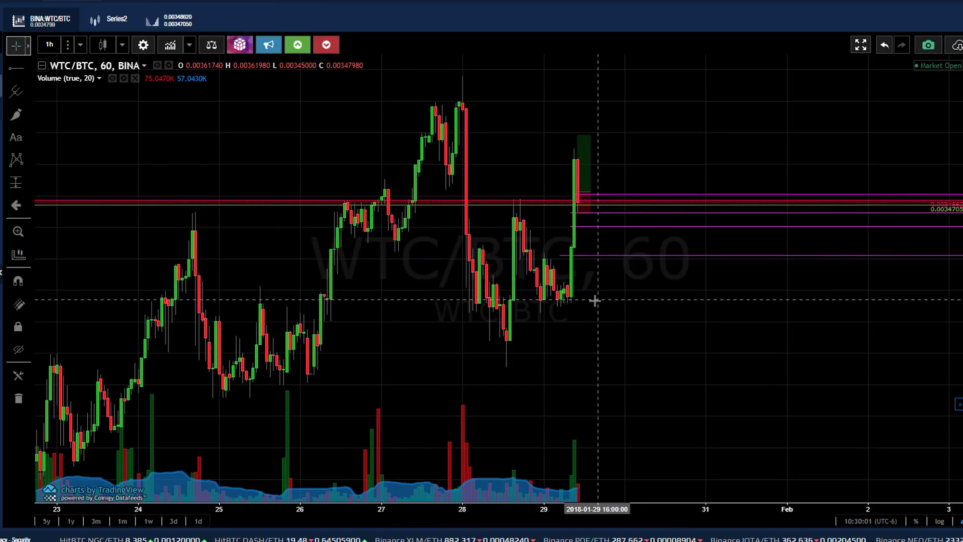
Measure the sell-off from the January 27 high at about 23:00 down to about 02:00 on January 28
{"action": "left_click", "coordinate": [459, 102], "text": "shift"}
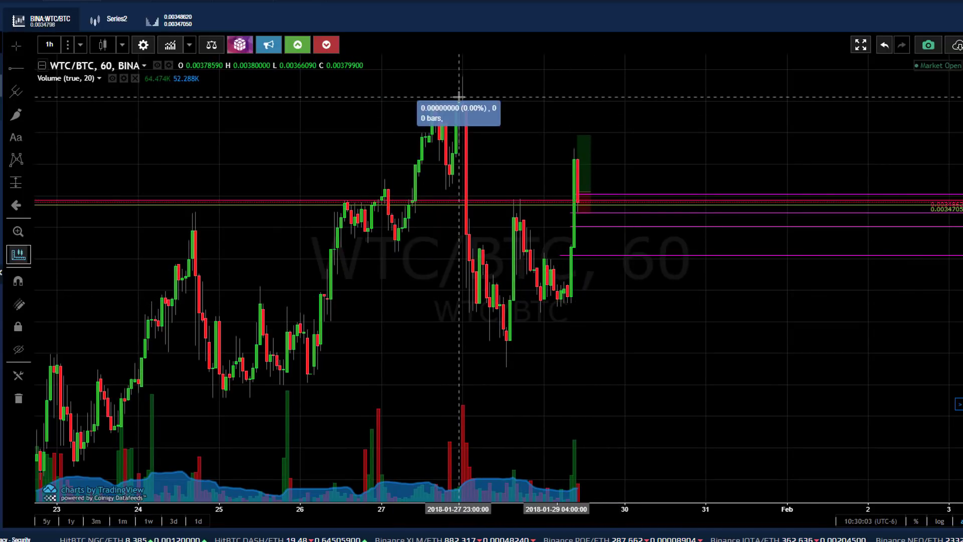
{"action": "left_click", "coordinate": [469, 265]}
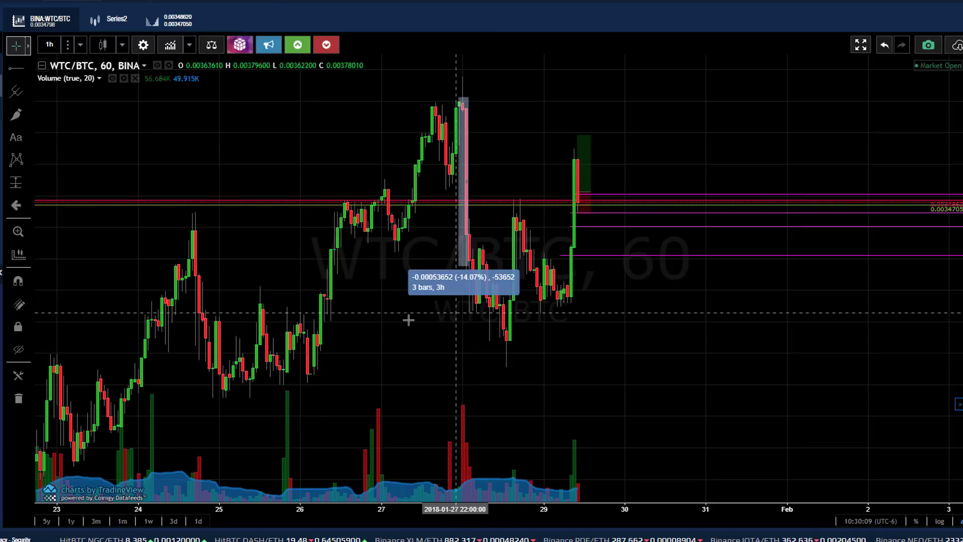
{"action": "left_click", "coordinate": [209, 401]}
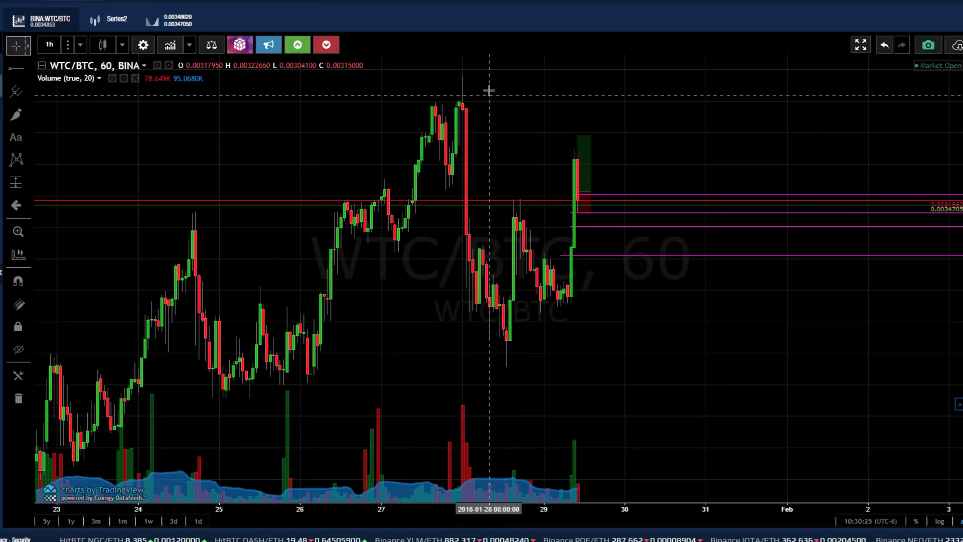
Measure the full rally from the January 24 low at about 20:00 to the January 27 high at about 23:00
{"action": "left_click", "coordinate": [208, 400], "text": "shift"}
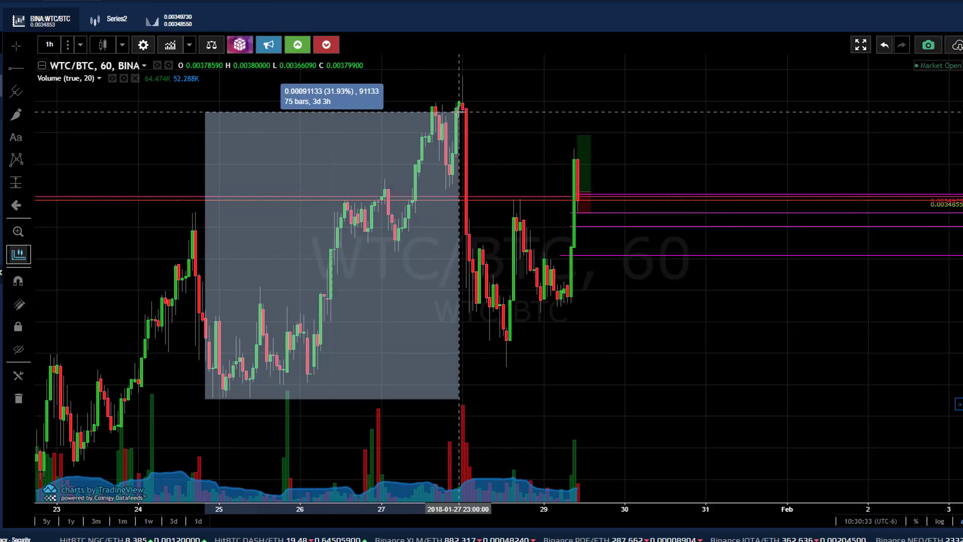
{"action": "left_click", "coordinate": [458, 112]}
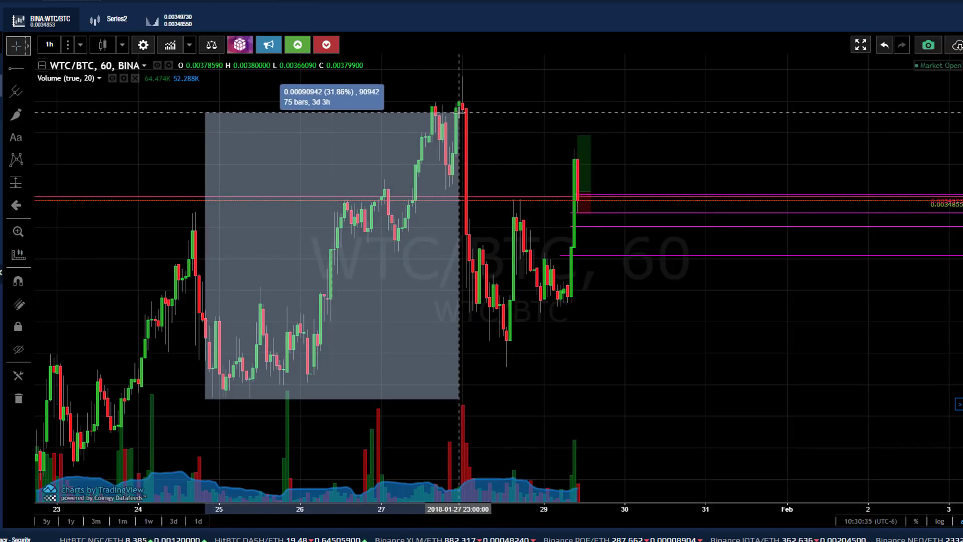
{"action": "left_click", "coordinate": [543, 105]}
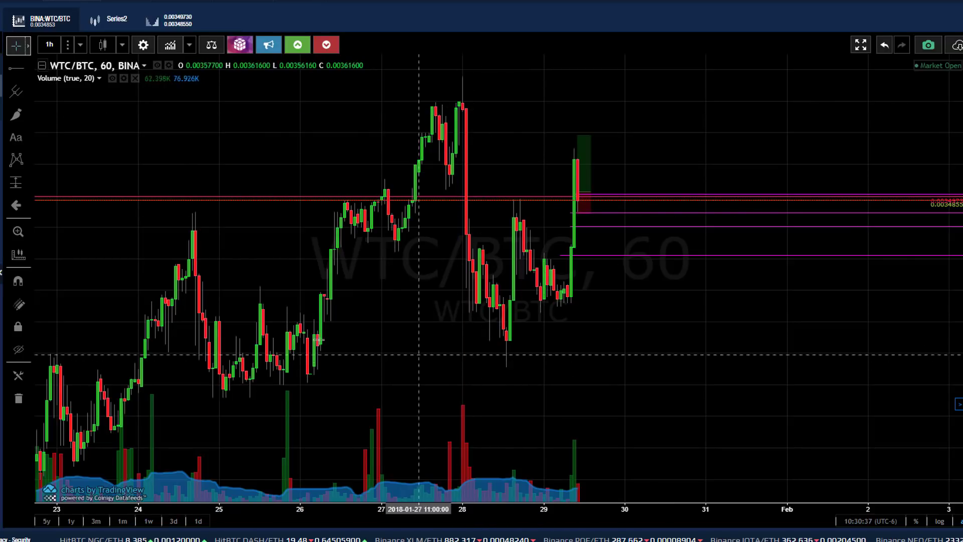
Measure the price rise from the January 28 low to the top of the January 29 rally
{"action": "left_click", "coordinate": [503, 361], "text": "shift"}
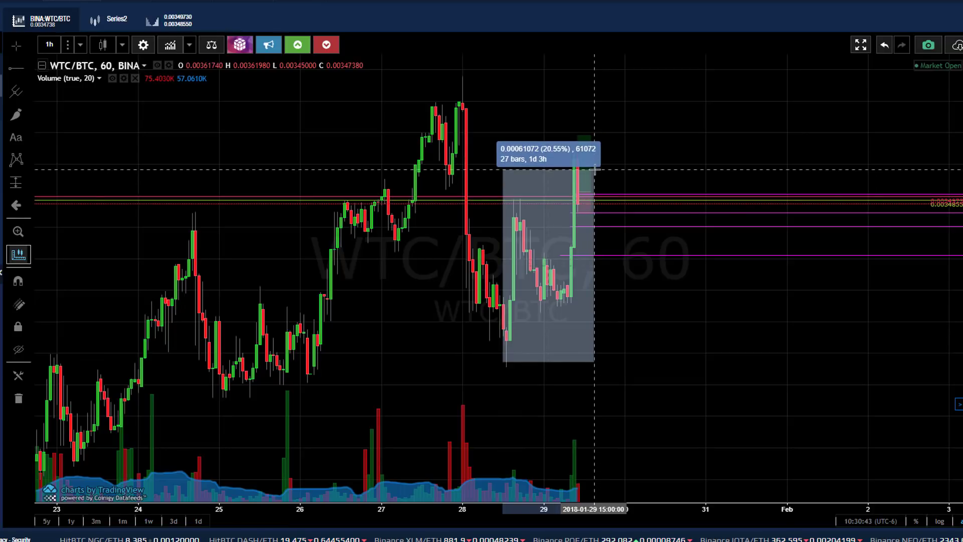
{"action": "left_click", "coordinate": [593, 171]}
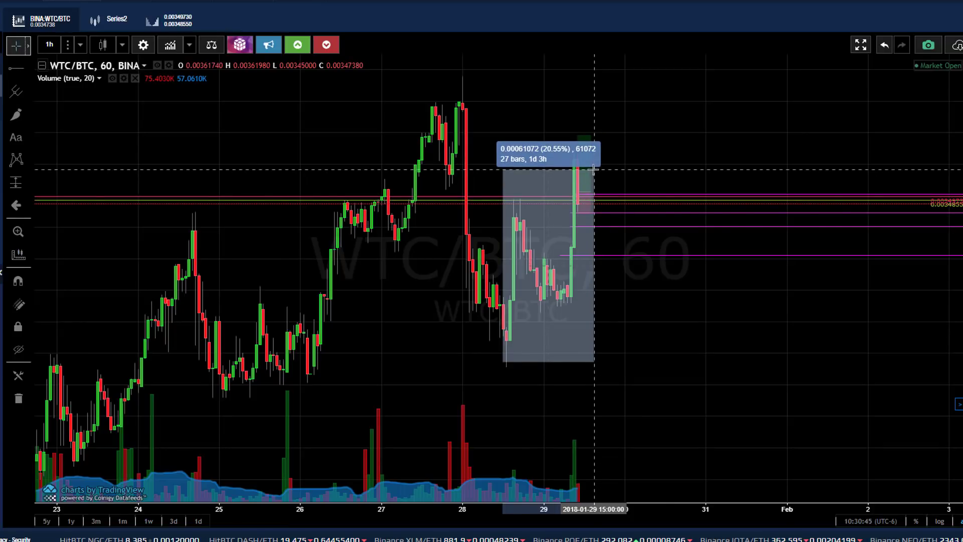
{"action": "left_click", "coordinate": [633, 328]}
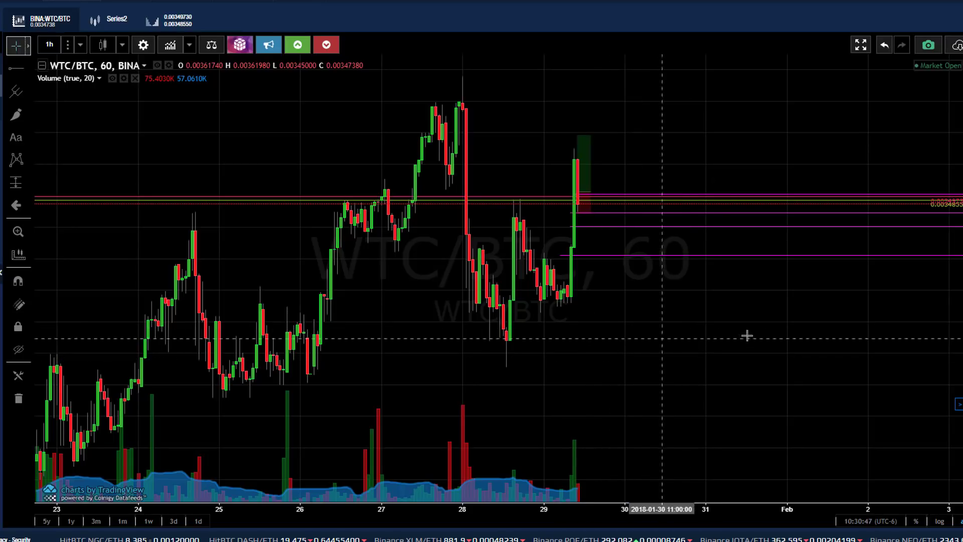
Review the January rally on the hourly chart and measure the drop from the highest magenta line to below the lowest one
{"action": "scroll", "coordinate": [676, 228], "scroll_direction": "down", "scroll_amount": 5}
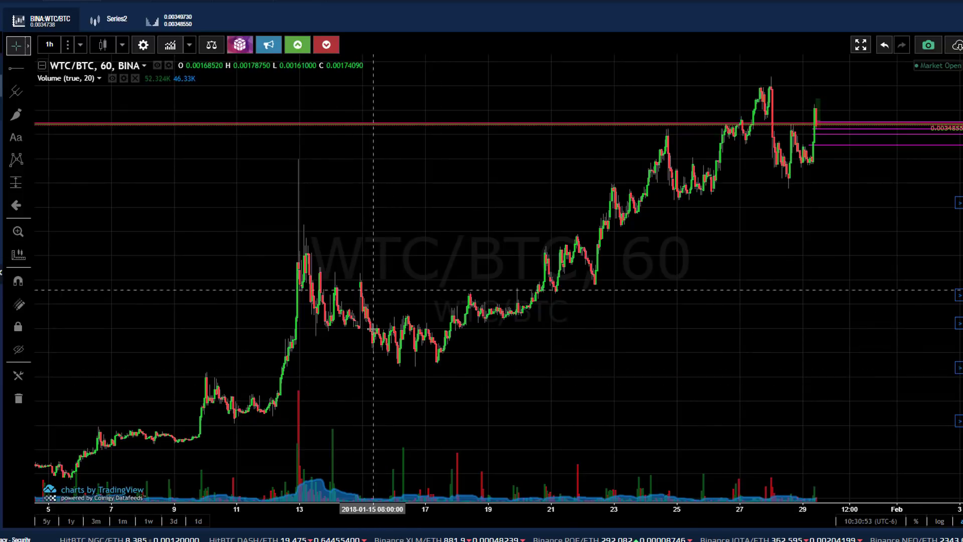
{"action": "left_click_drag", "start_coordinate": [681, 351], "coordinate": [335, 348]}
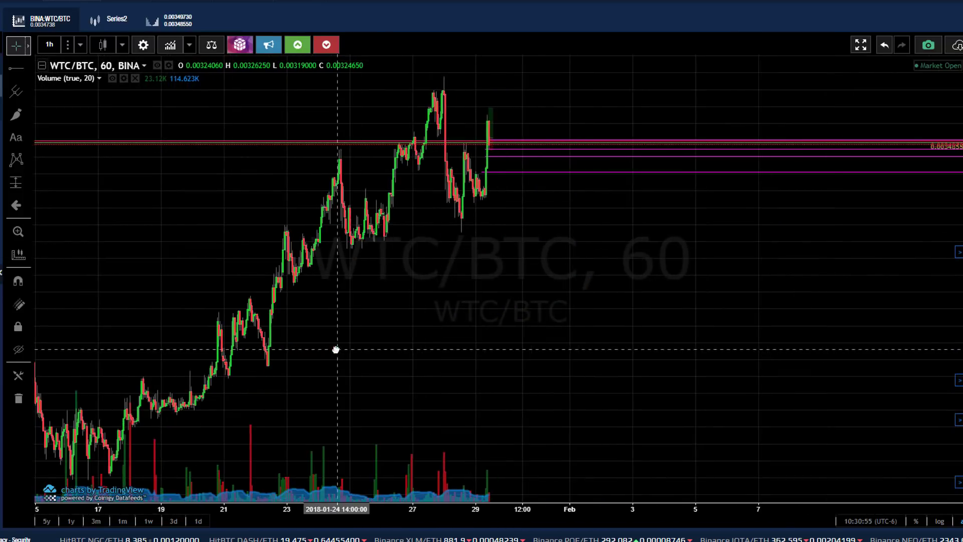
{"action": "scroll", "coordinate": [438, 239], "scroll_direction": "up", "scroll_amount": 3}
{"action": "scroll", "coordinate": [284, 231], "scroll_direction": "down", "scroll_amount": 2}
{"action": "scroll", "coordinate": [284, 232], "scroll_direction": "up", "scroll_amount": 1}
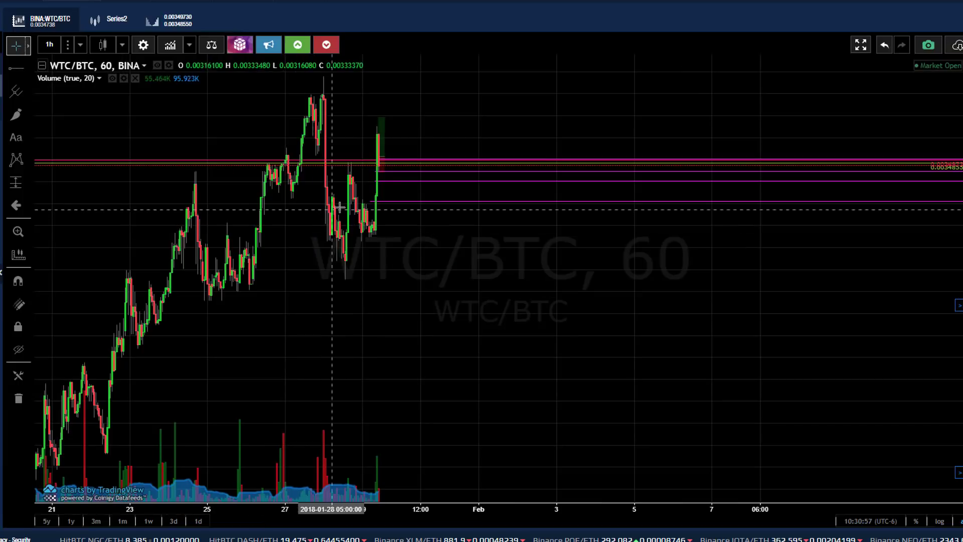
{"action": "scroll", "coordinate": [350, 208], "scroll_direction": "down", "scroll_amount": 1}
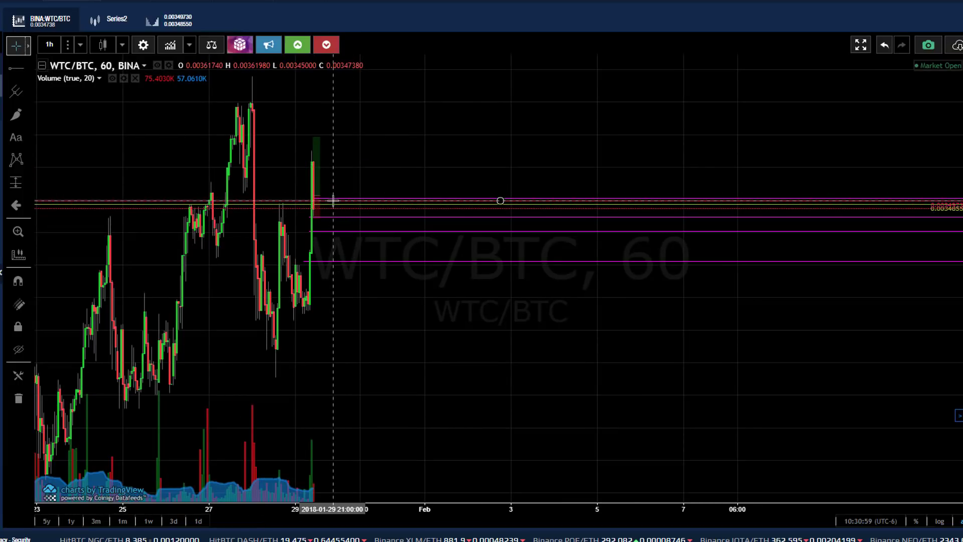
{"action": "left_click", "coordinate": [333, 203], "text": "shift"}
{"action": "left_click", "coordinate": [387, 283]}
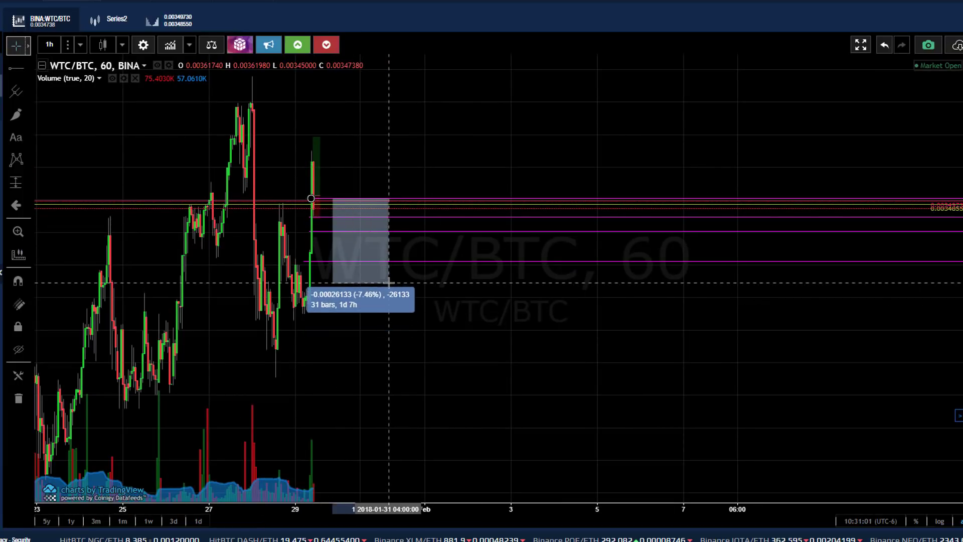
{"action": "left_click", "coordinate": [344, 222]}
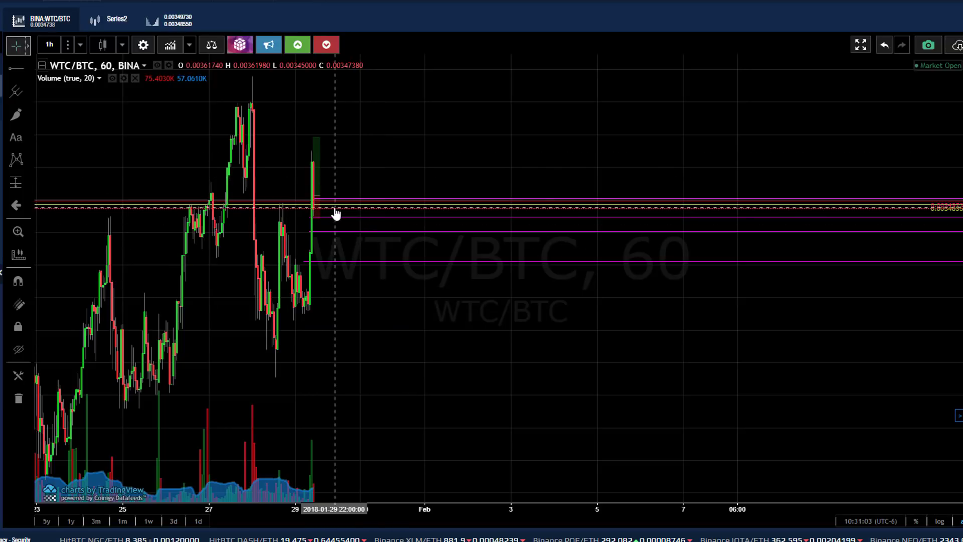
Measure the drop from the yellow price line to just below the January 29 consolidation lows
{"action": "left_click", "coordinate": [362, 204], "text": "shift"}
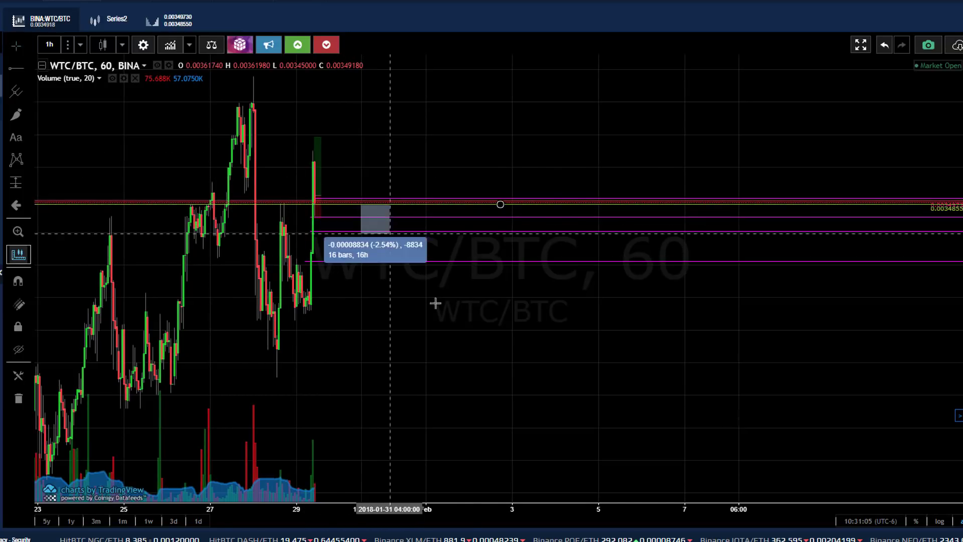
{"action": "left_click", "coordinate": [445, 315]}
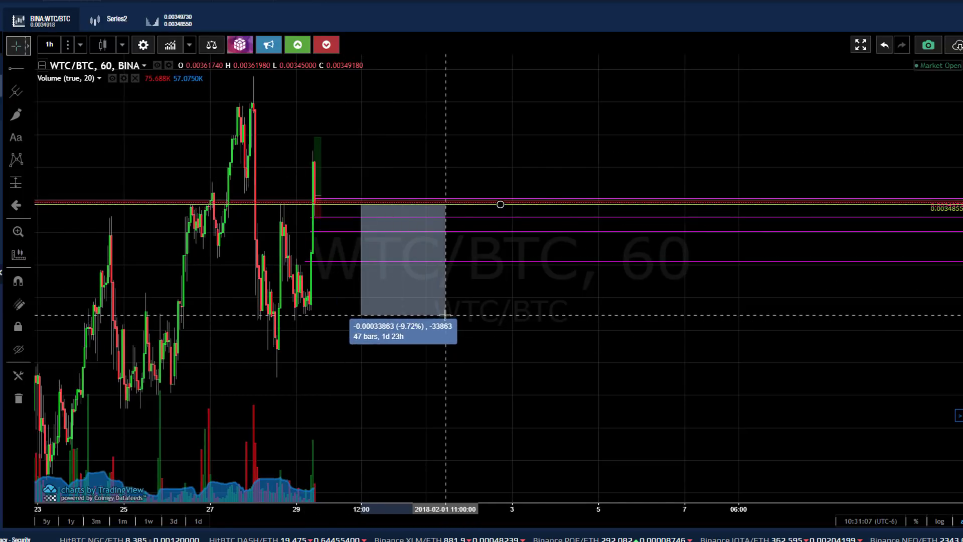
{"action": "left_click", "coordinate": [660, 305]}
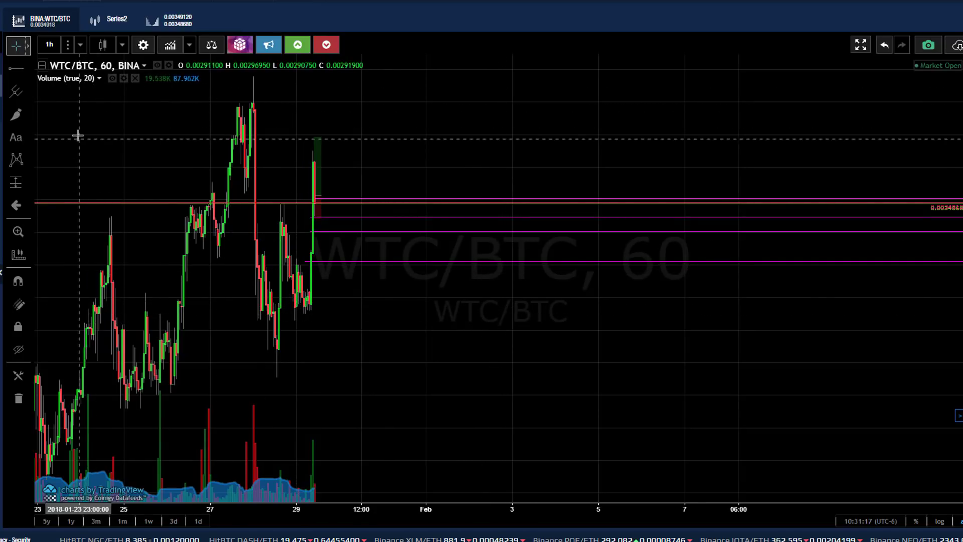
Switch the chart to the 3-minute interval and examine the long position against the magenta support lines
{"action": "left_click", "coordinate": [48, 46]}
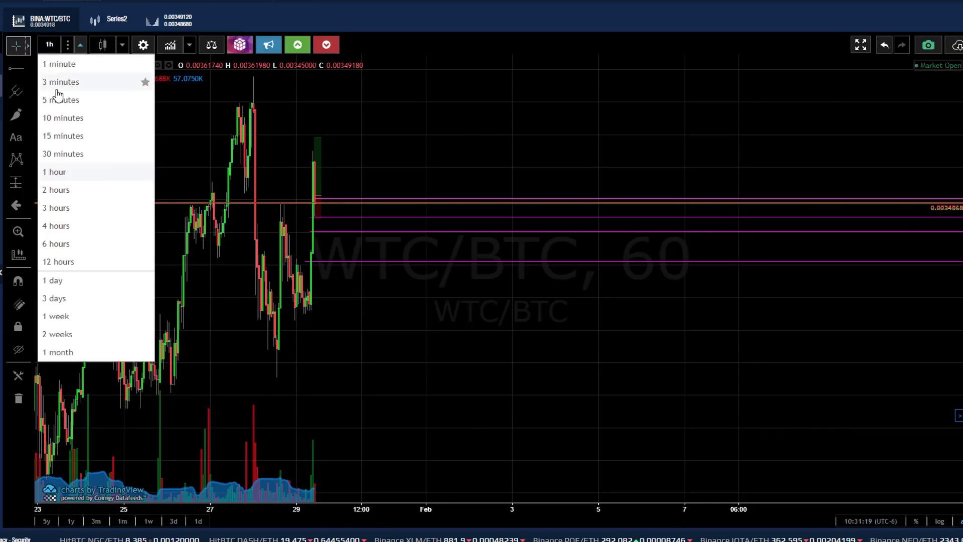
{"action": "left_click", "coordinate": [58, 89]}
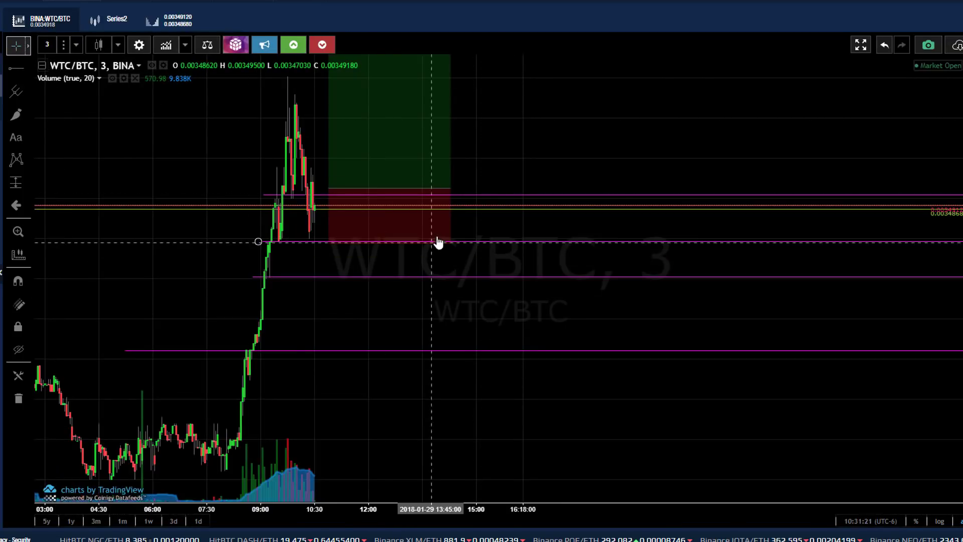
{"action": "left_click", "coordinate": [486, 242]}
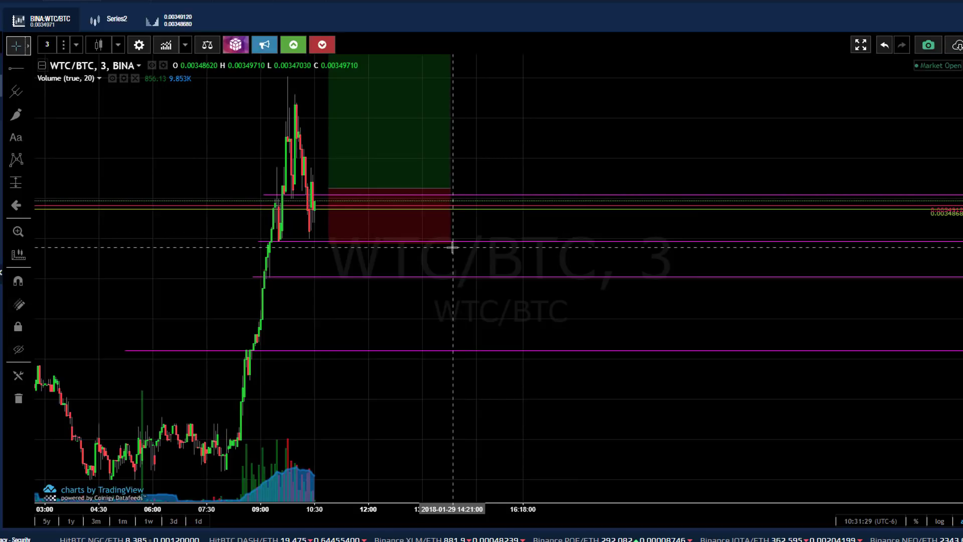
{"action": "scroll", "coordinate": [450, 217], "scroll_direction": "up", "scroll_amount": 3}
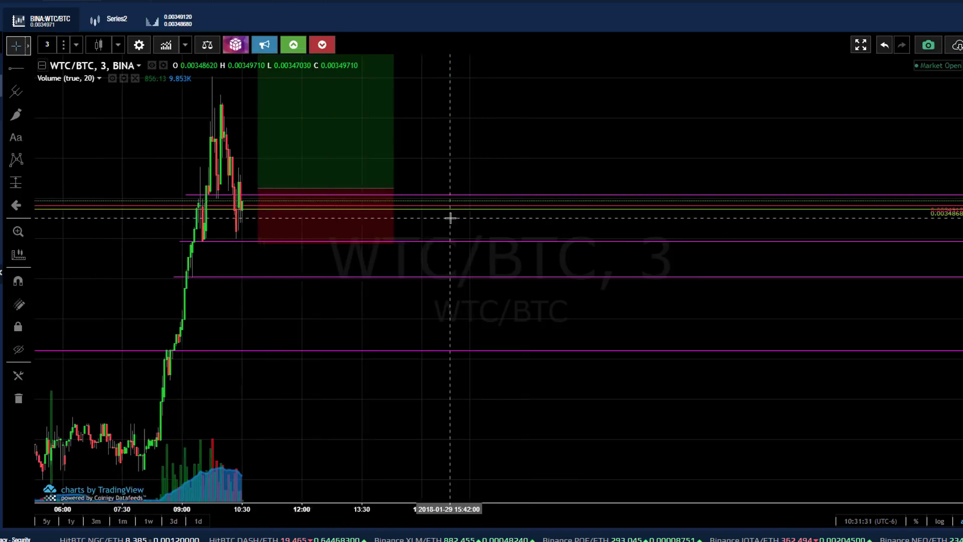
{"action": "scroll", "coordinate": [421, 224], "scroll_direction": "up", "scroll_amount": 2}
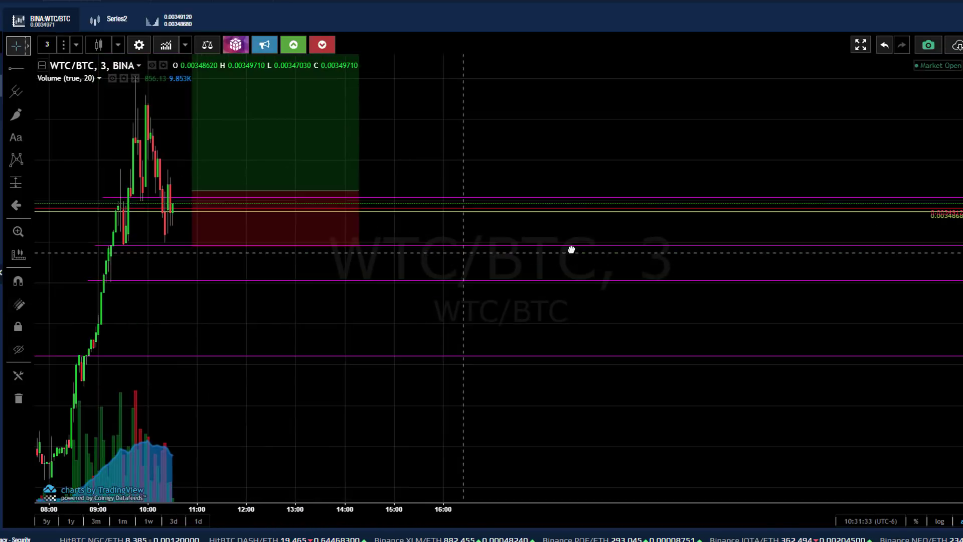